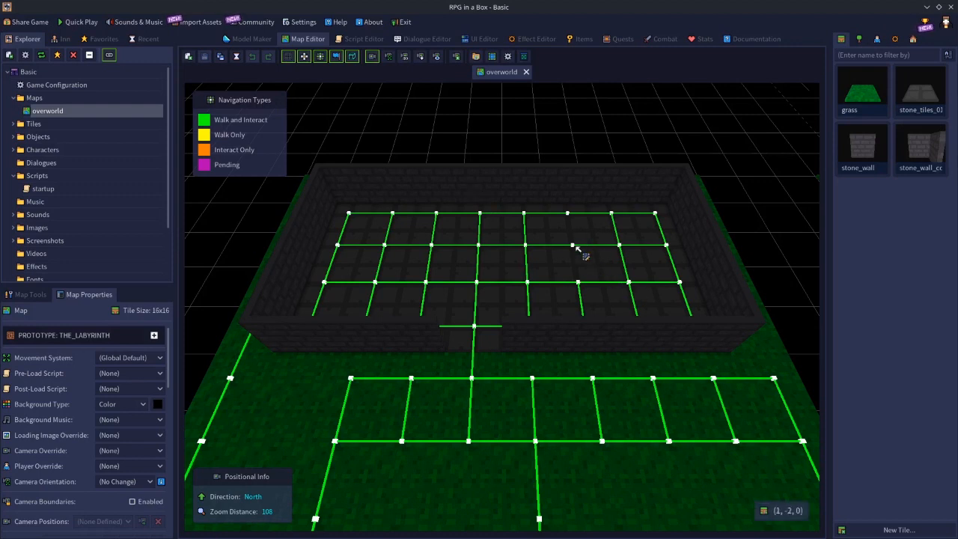
Connect the unlinked navigation points inside the stone room as Walk and Interact and save the overworld map.
key("n")
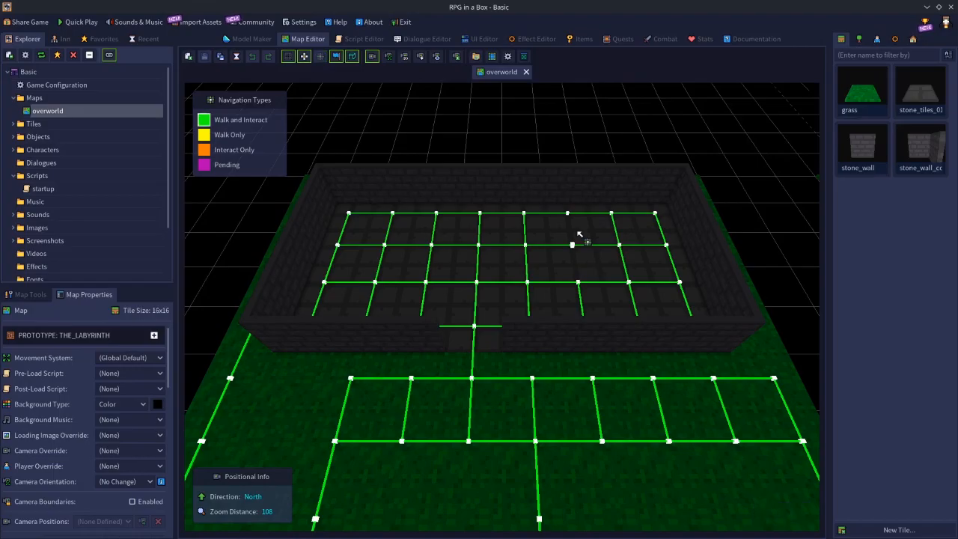
left_click_drag(572, 221, 578, 283)
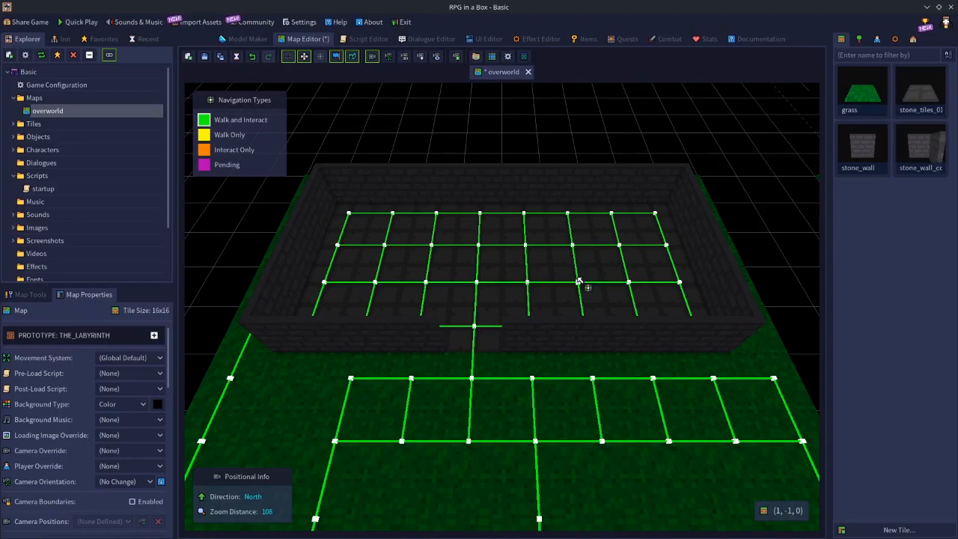
key("ctrl+s")
Import the torch_lamp model from the Asset Library, filtering the models by the tag "torch".
left_click(186, 25)
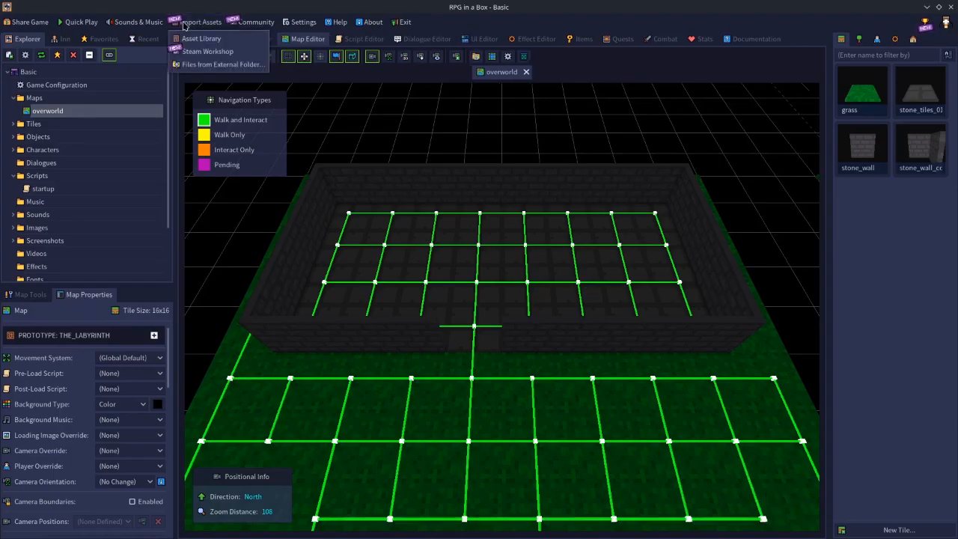
left_click(197, 39)
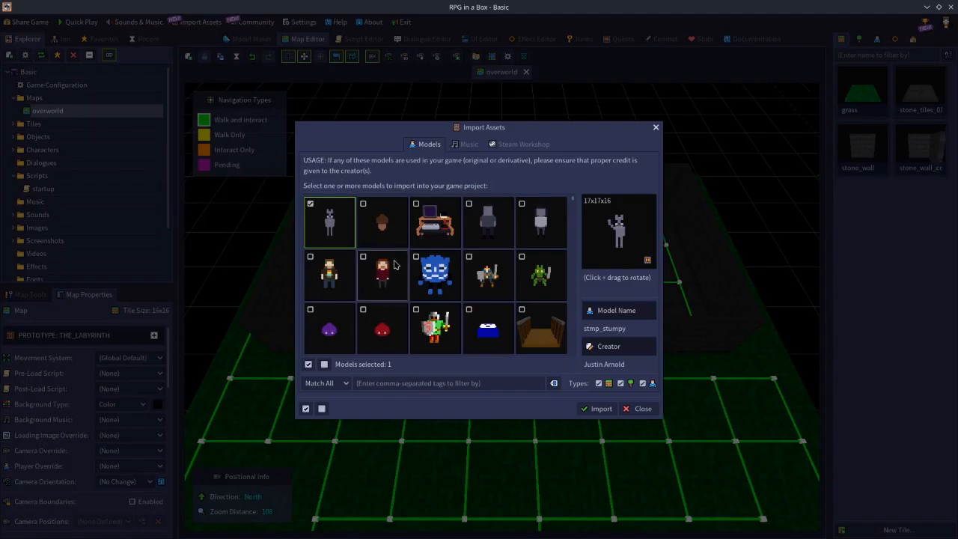
left_click(401, 384)
type("torch")
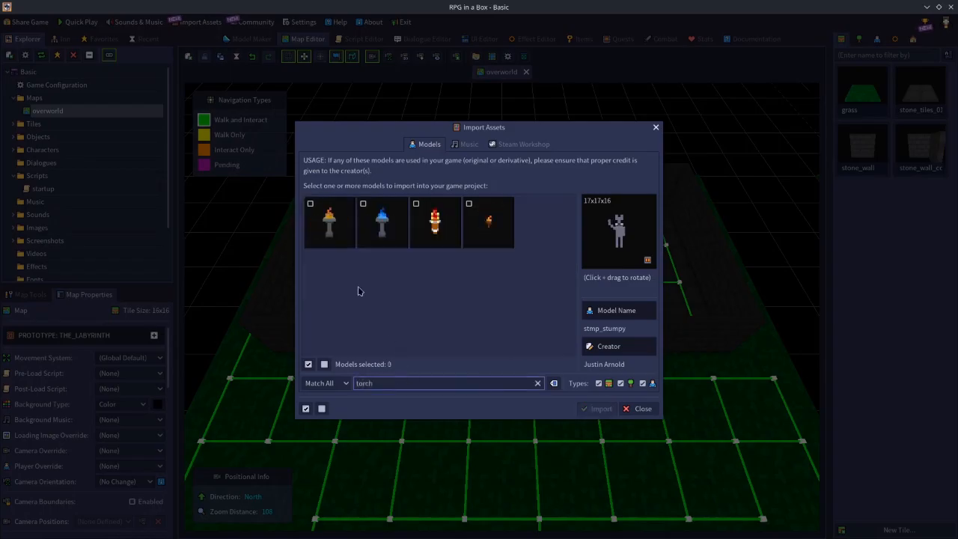
left_click(320, 228)
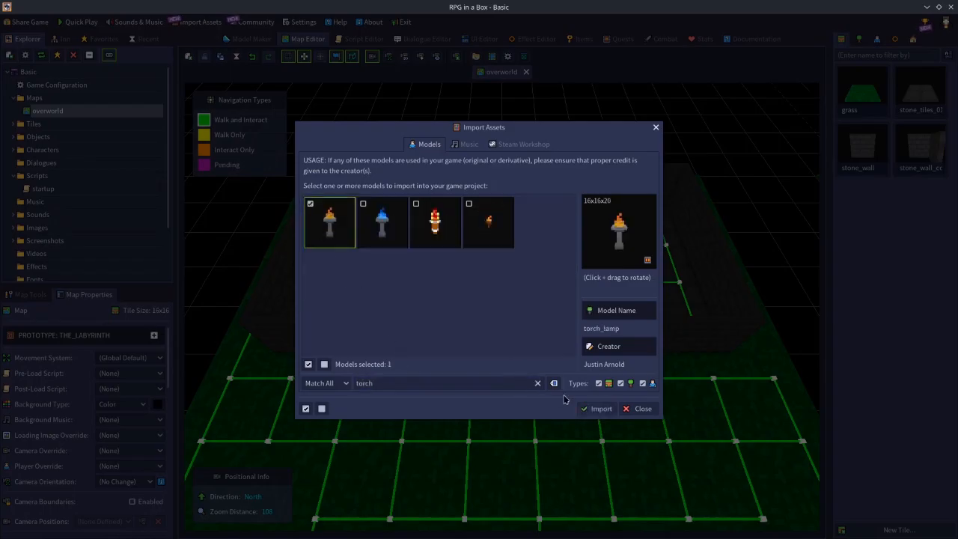
left_click(603, 408)
left_click(472, 291)
left_click(623, 406)
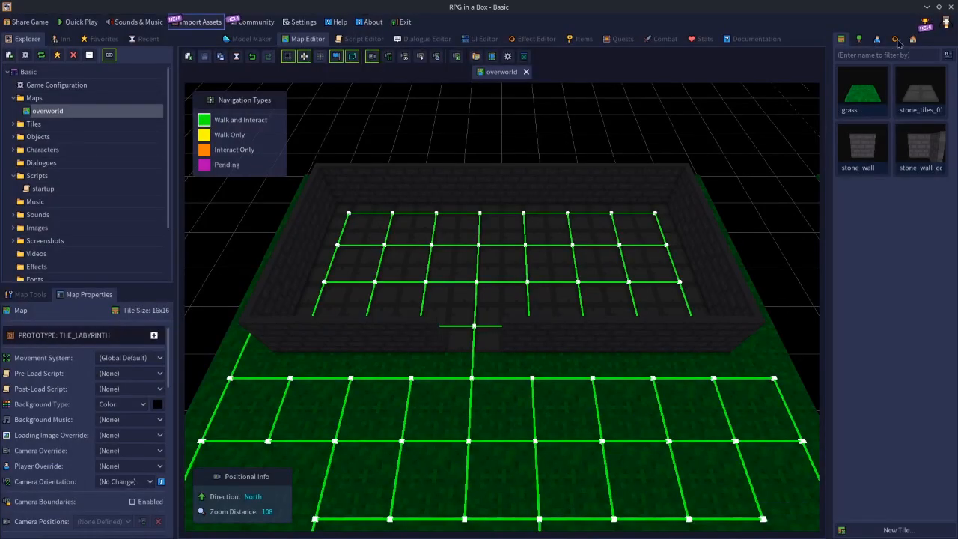
Open the torch_lamp object for editing and bring up its light source properties.
left_click(859, 39)
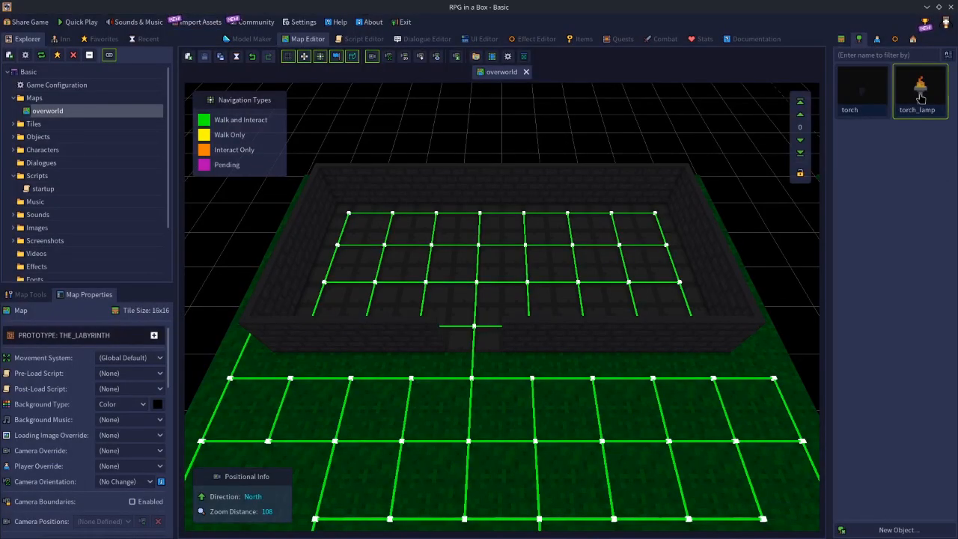
double_click(920, 93)
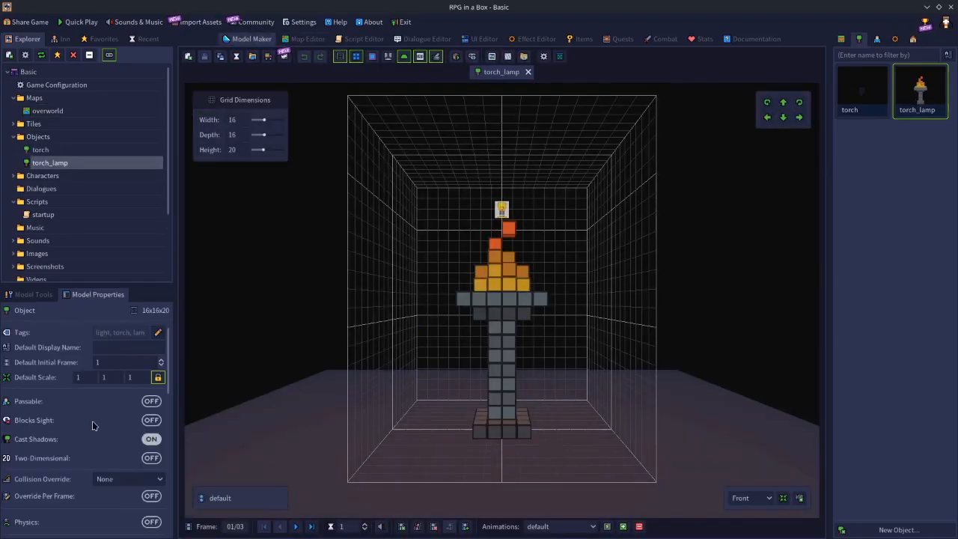
scroll(92, 421, "down", 3)
scroll(92, 420, "down", 5)
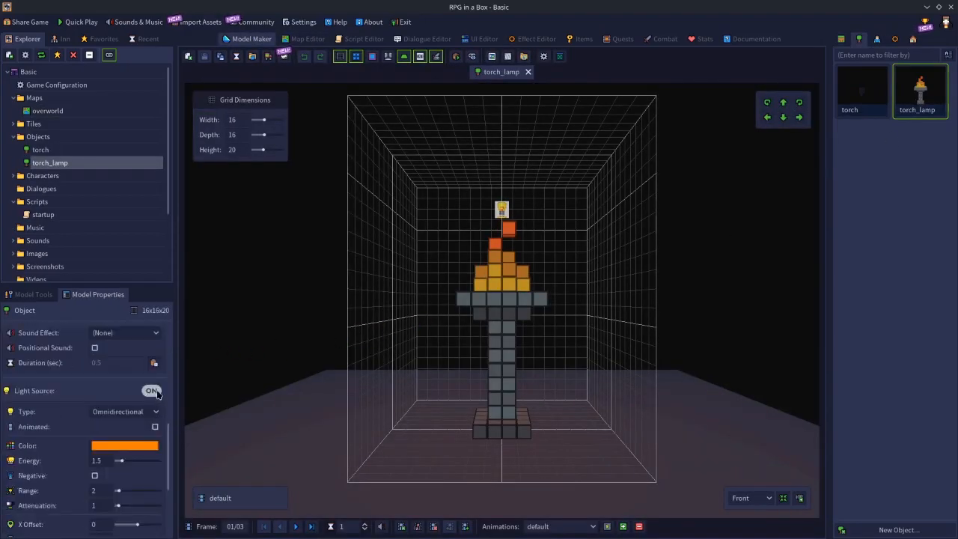
Switch the torch lamp's light source off, view the unlit model at an angle, and switch the light back on.
left_click(153, 391)
right_click_drag(567, 324, 519, 364)
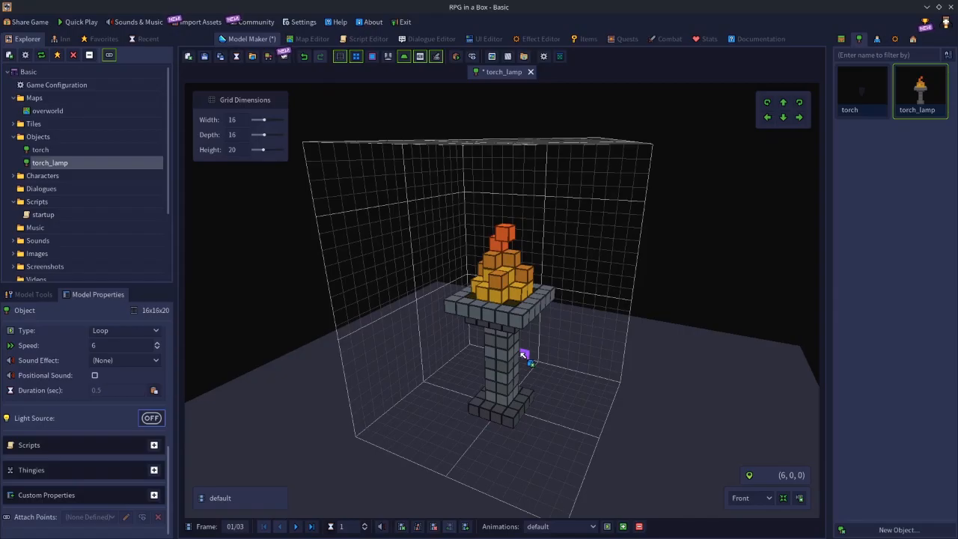
middle_click_drag(421, 411, 439, 398)
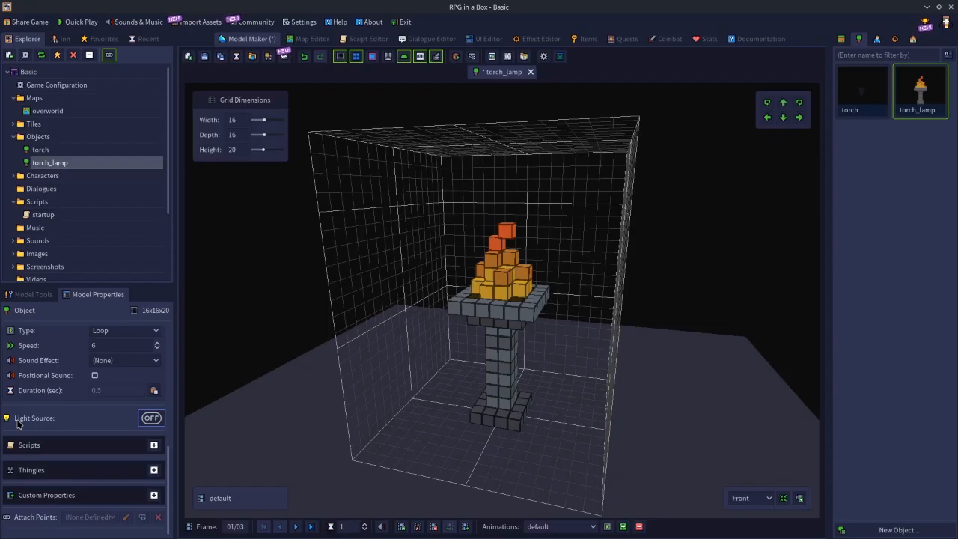
left_click(151, 418)
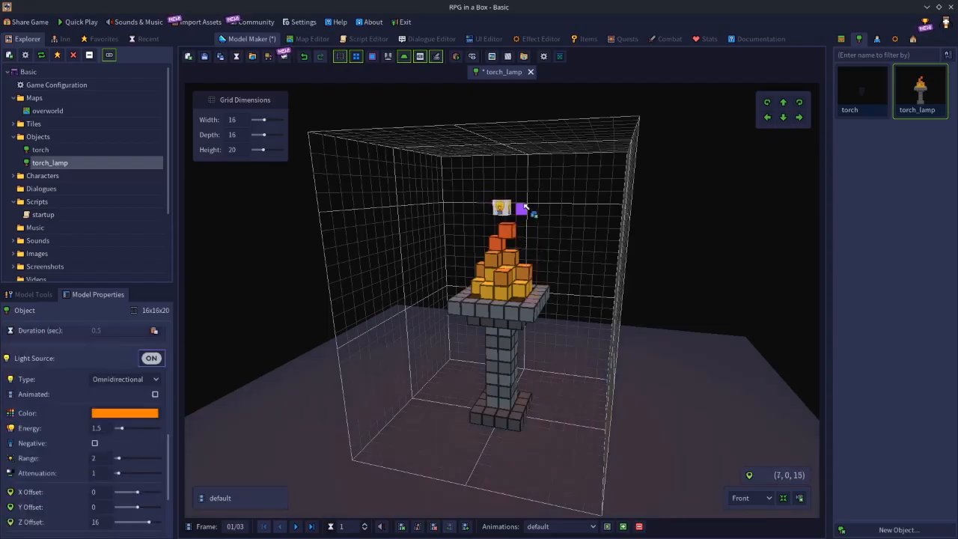
Inspect the light source above the flame from several angles and step back and forth through the lamp's animation frames.
mouse_move(538, 221)
middle_mouse_down()
mouse_move(430, 227)
mouse_move(565, 223)
mouse_move(489, 228)
mouse_move(549, 143)
mouse_move(516, 219)
mouse_move(522, 265)
mouse_move(545, 205)
middle_mouse_up()
scroll(589, 247, "down", 2)
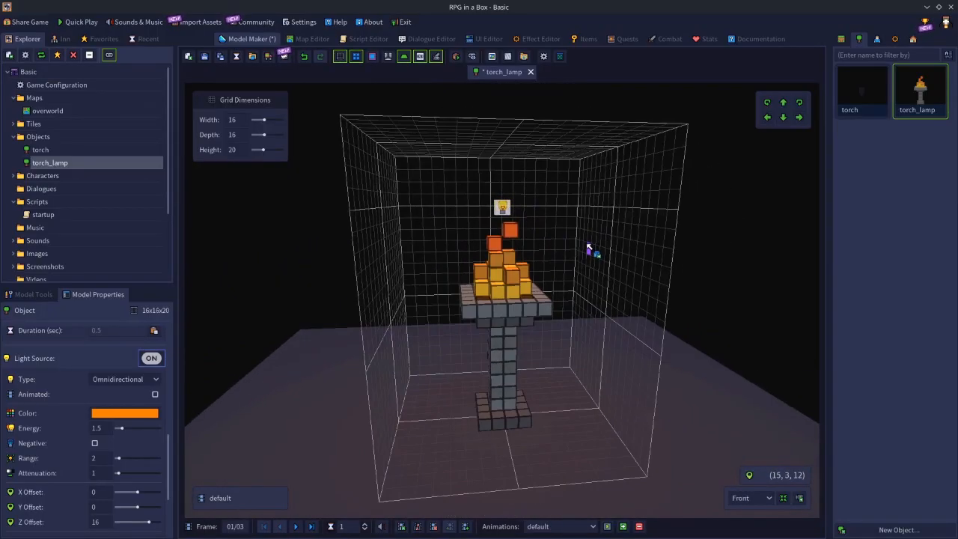
middle_click_drag(589, 247, 524, 251)
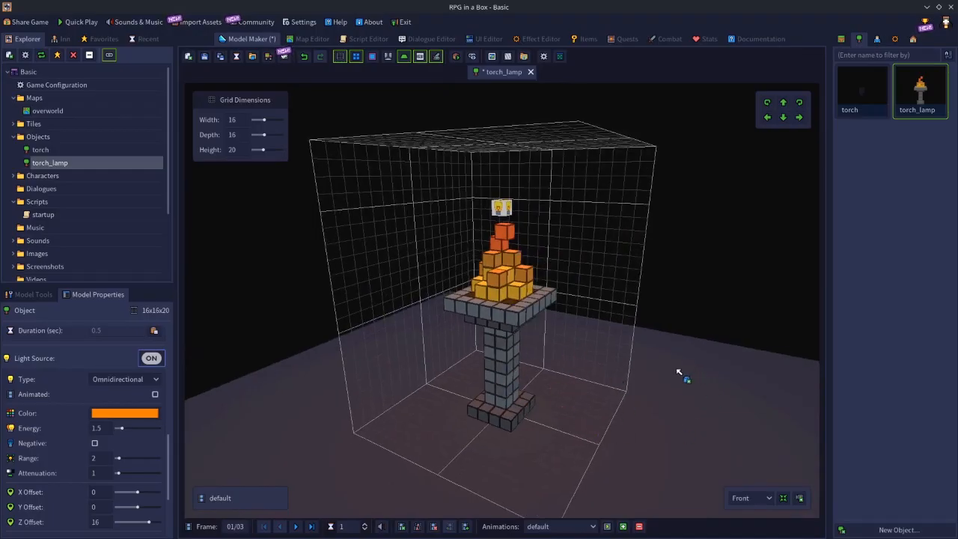
middle_click_drag(530, 376, 460, 376)
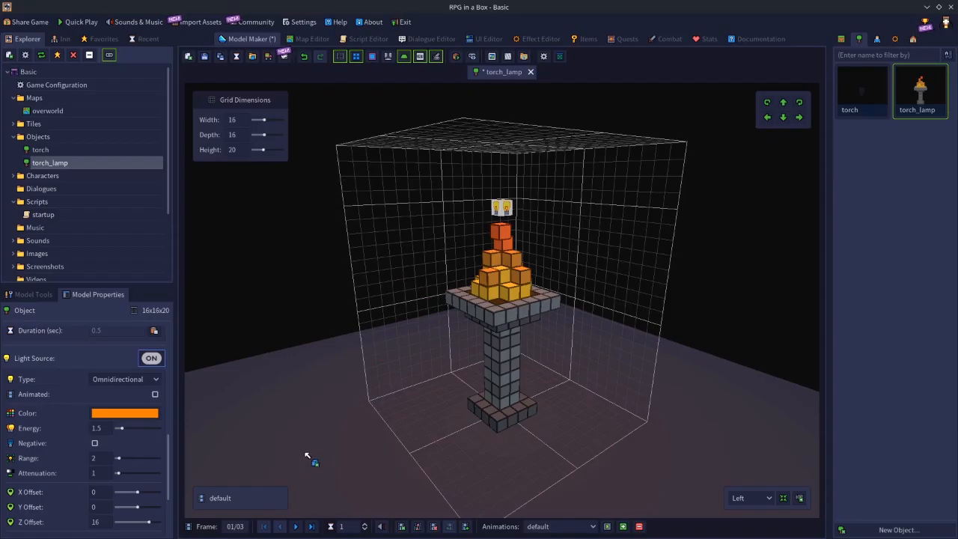
left_click(295, 526)
left_click(295, 526)
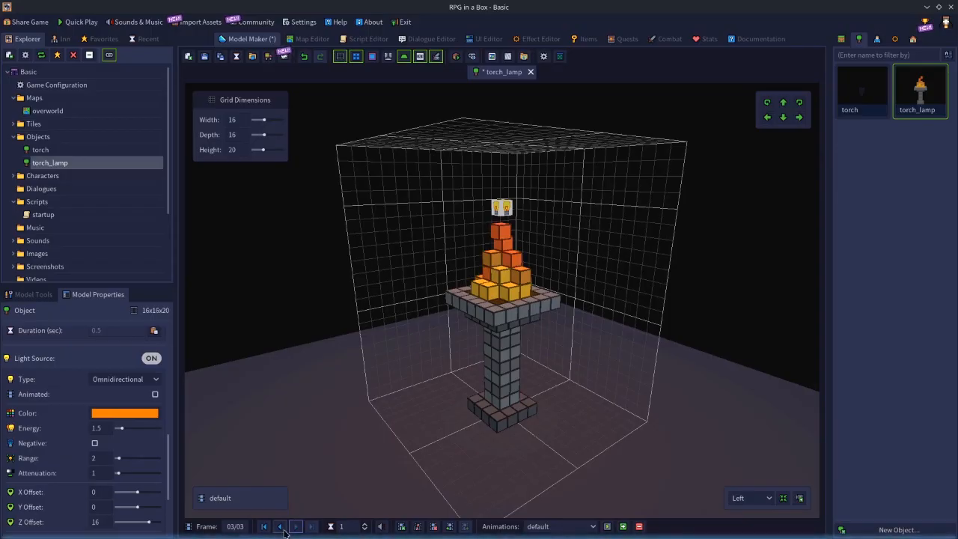
left_click(280, 527)
left_click(281, 527)
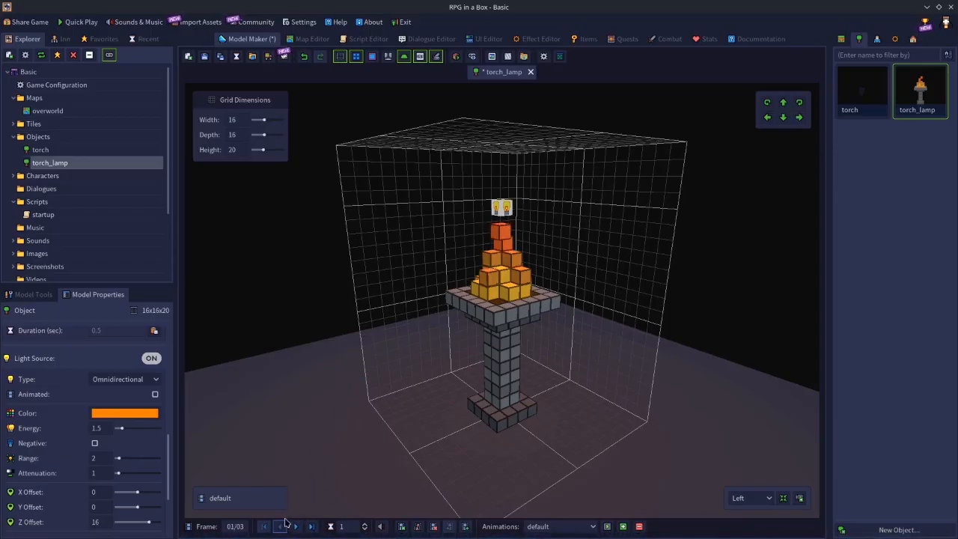
left_click(294, 527)
left_click(294, 526)
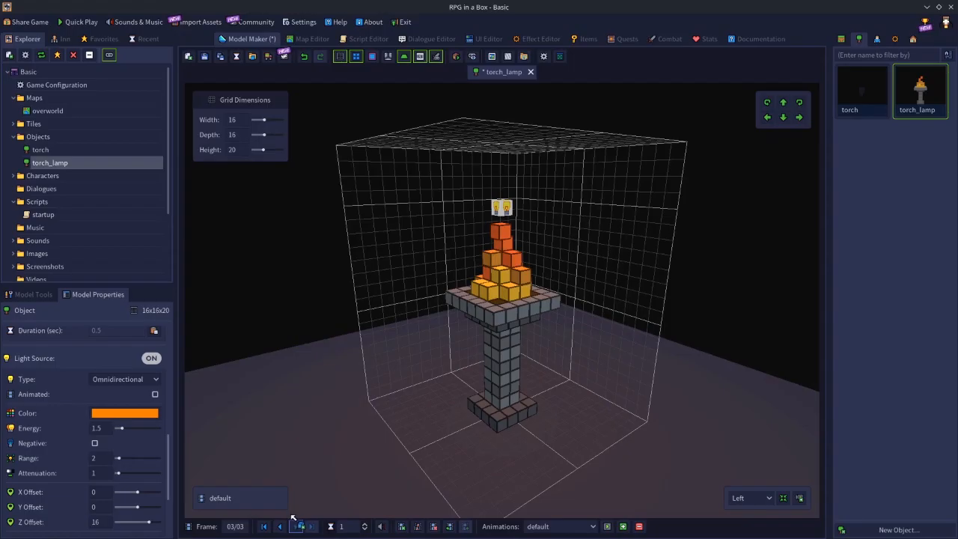
left_click(281, 527)
left_click(281, 526)
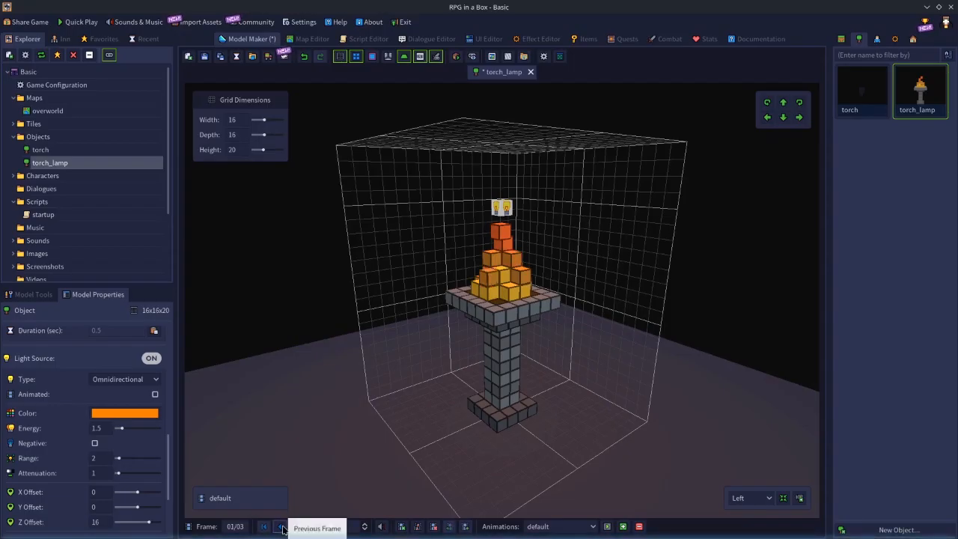
middle_click_drag(336, 405, 373, 396)
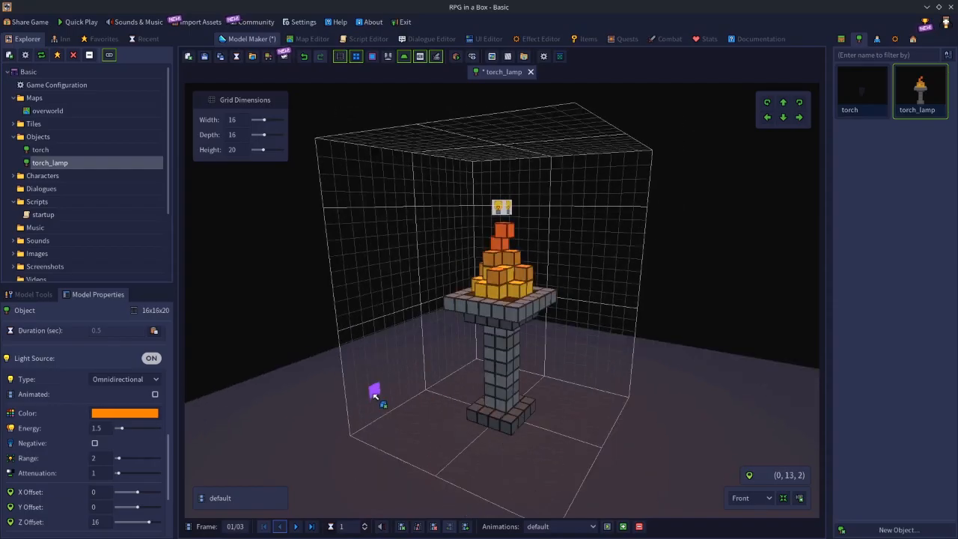
left_click(296, 526)
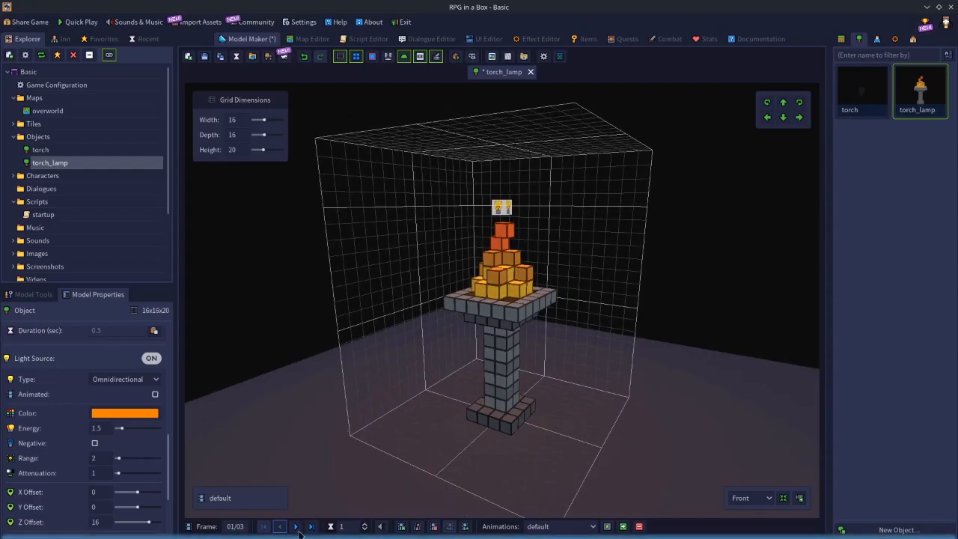
left_click(296, 526)
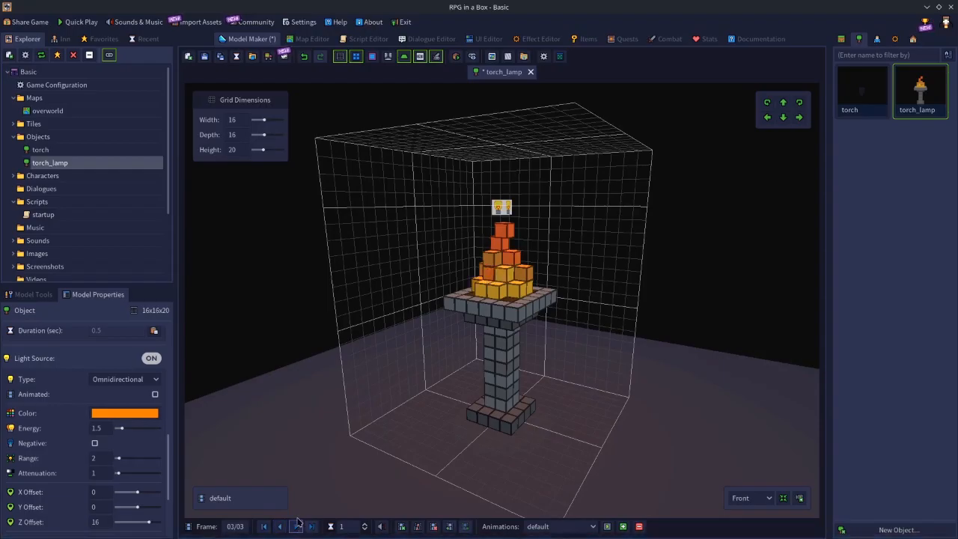
left_click(284, 528)
left_click(284, 528)
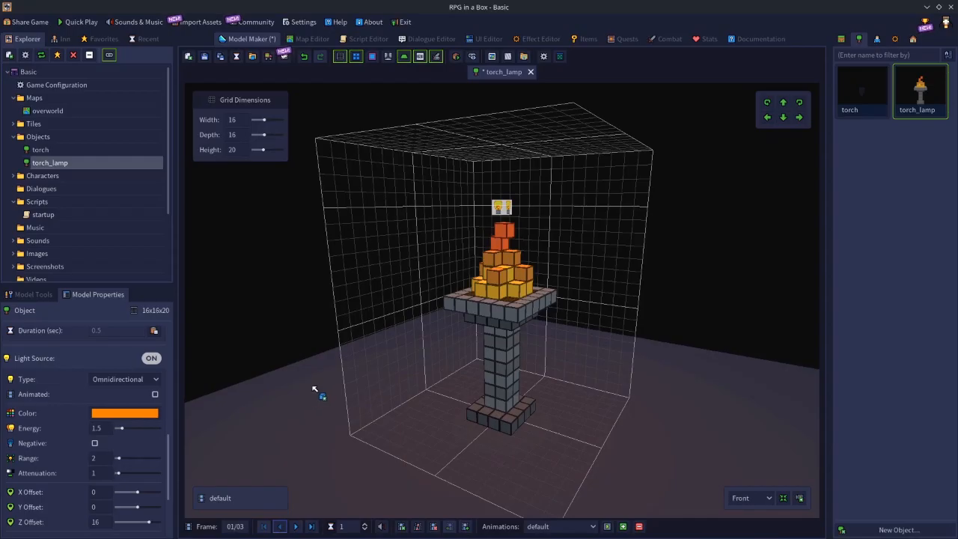
mouse_move(363, 388)
middle_mouse_down()
mouse_move(454, 386)
mouse_move(366, 389)
middle_mouse_up()
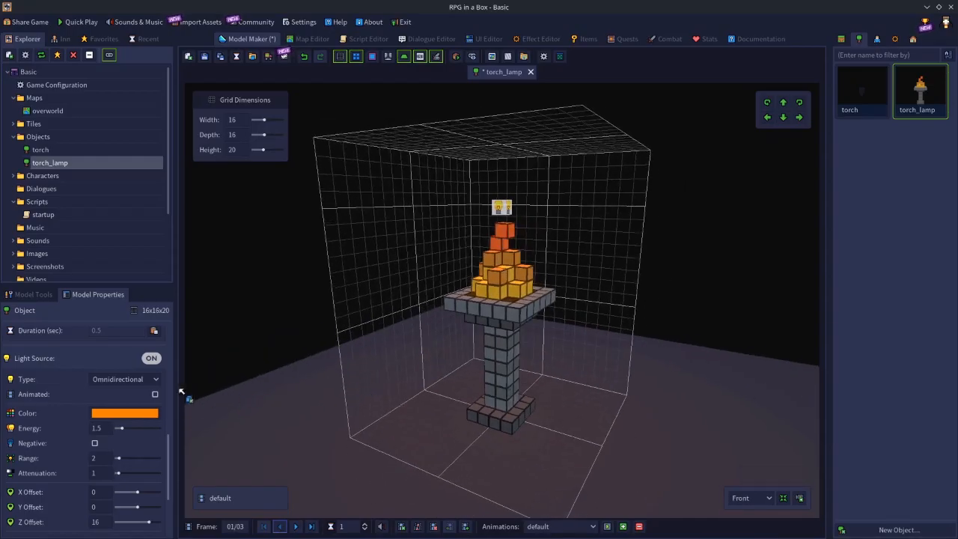
Review the available light types, keep Omnidirectional, and examine how the light falls around the lamp.
left_click(99, 382)
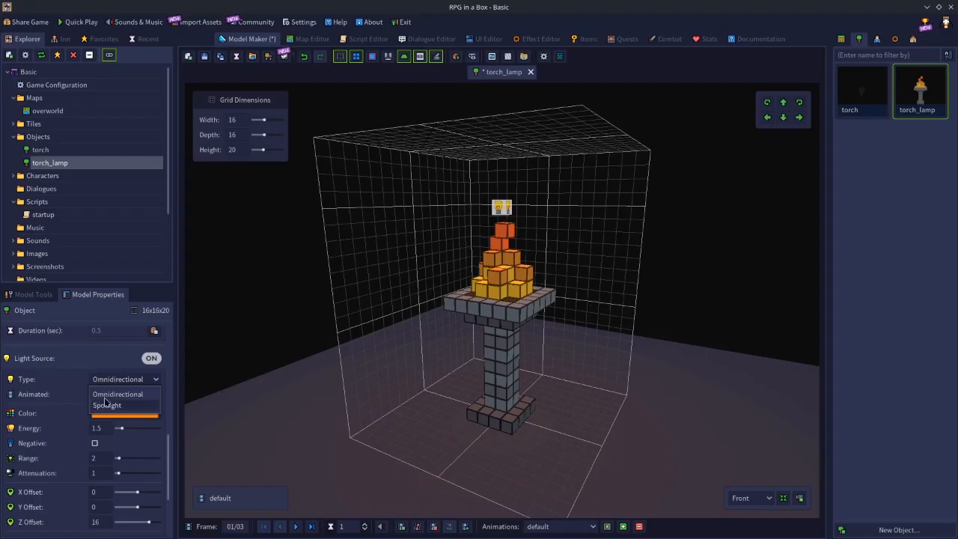
left_click(104, 395)
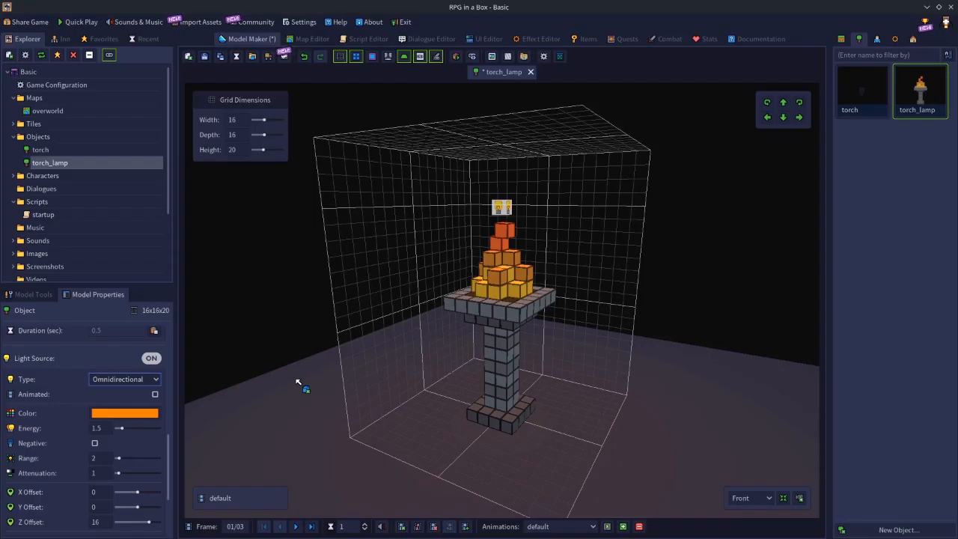
middle_click_drag(413, 396, 349, 366)
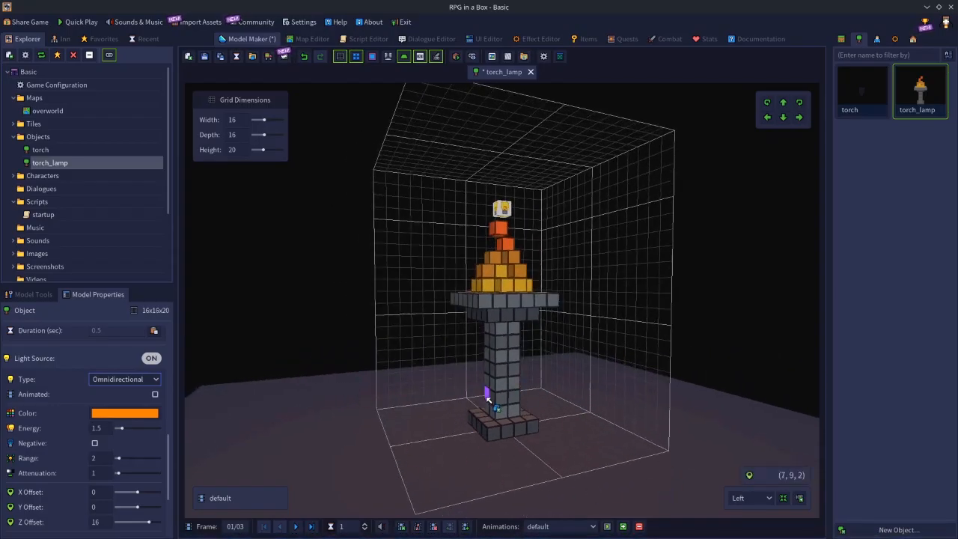
middle_click_drag(488, 400, 454, 400)
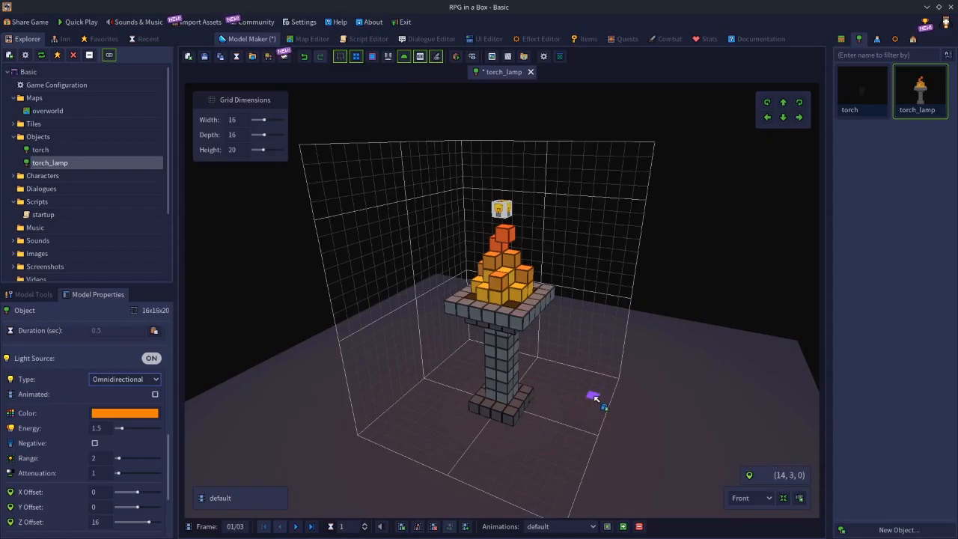
middle_click_drag(591, 395, 523, 351)
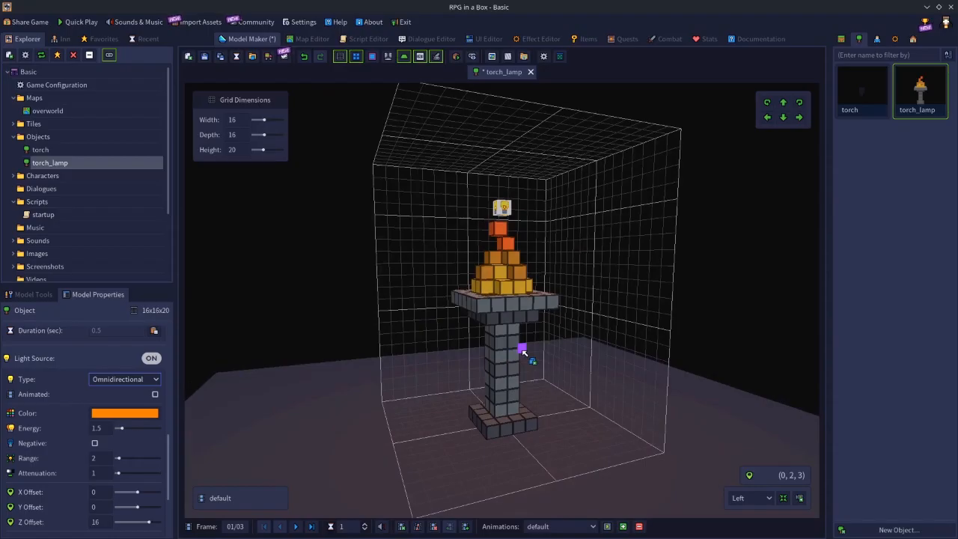
Try the Spotlight type on the lamp's light, check its direction arrow from several angles, and return the type to Omnidirectional.
left_click(126, 382)
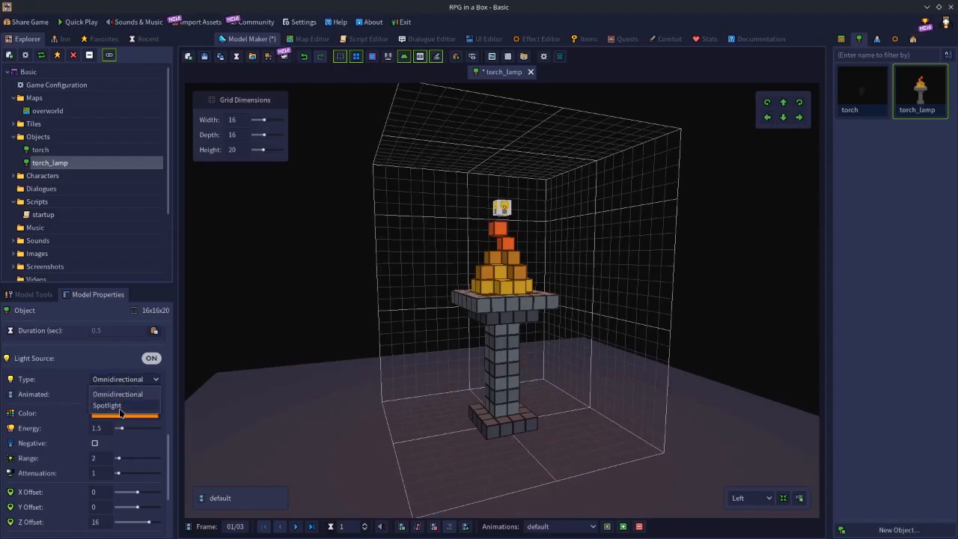
left_click(112, 405)
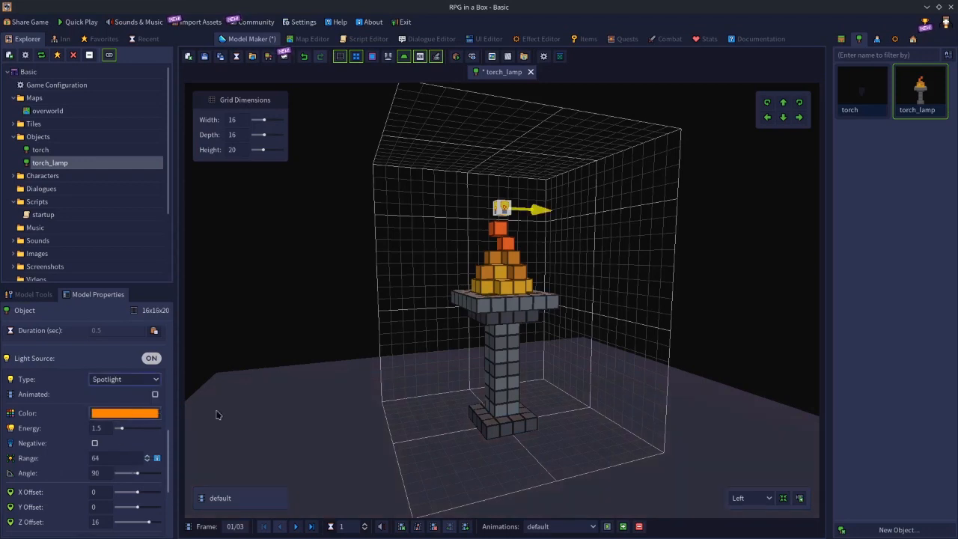
middle_click_drag(564, 448, 546, 459)
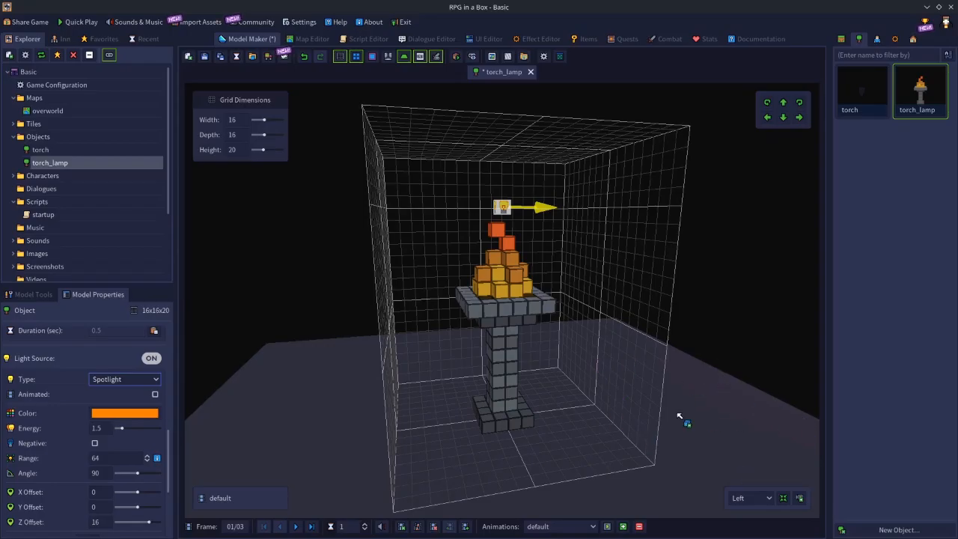
middle_click_drag(679, 415, 665, 397)
middle_click_drag(512, 222, 516, 264)
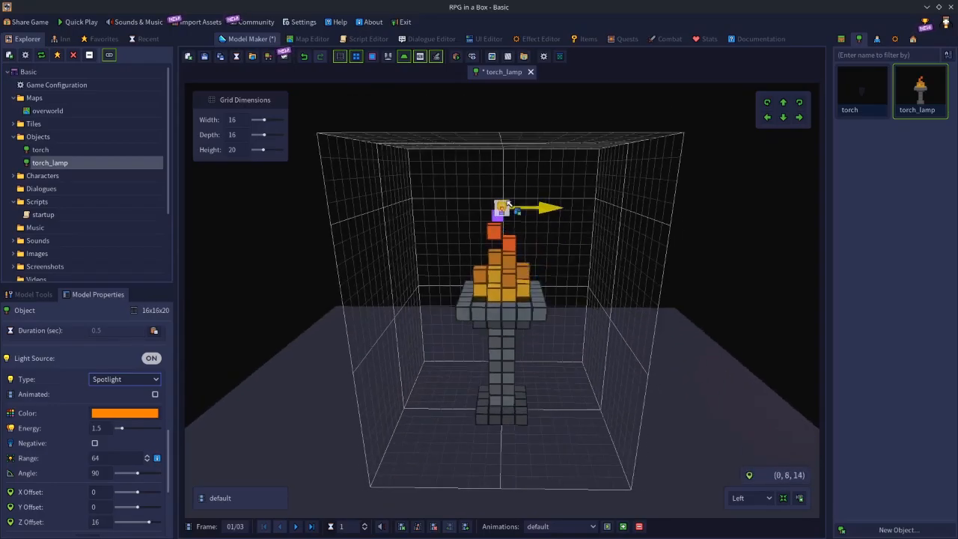
left_click(134, 379)
left_click(127, 390)
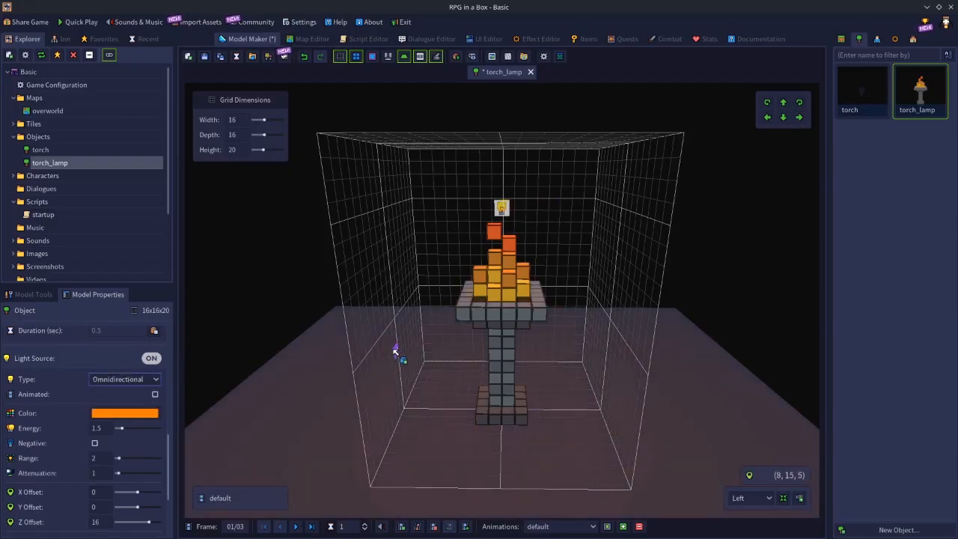
Switch the lamp's light type to Spotlight, review its range, angle and rotation settings, and return the type to Omnidirectional.
left_click(117, 380)
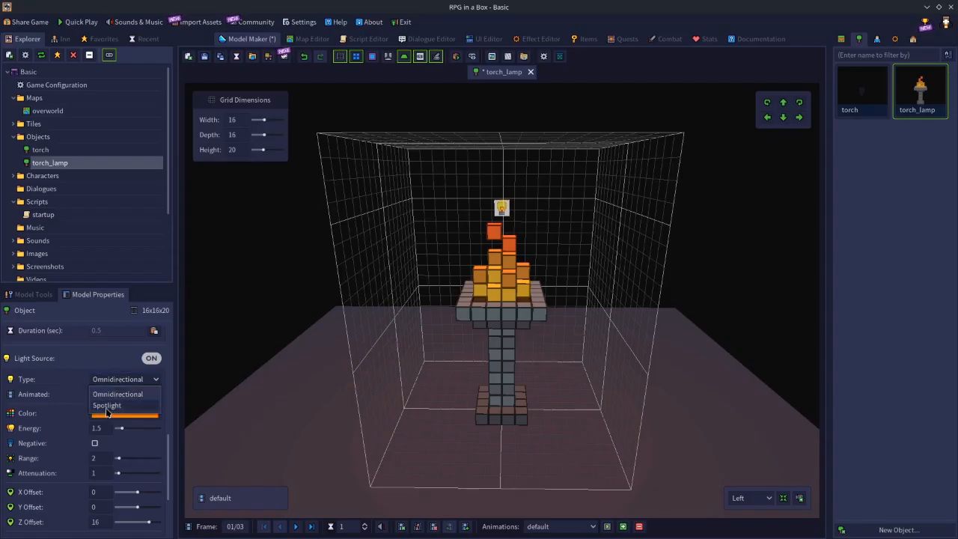
left_click(107, 405)
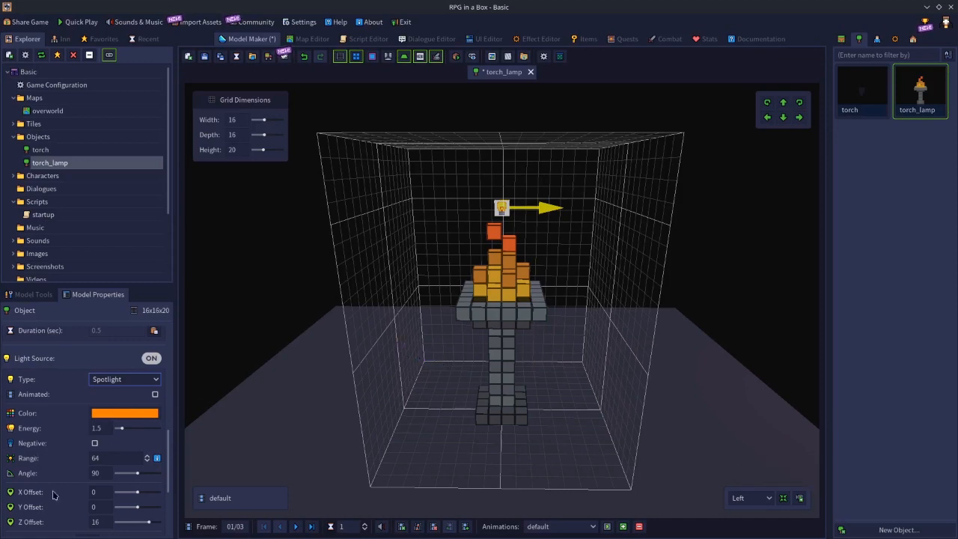
scroll(56, 520, "down", 3)
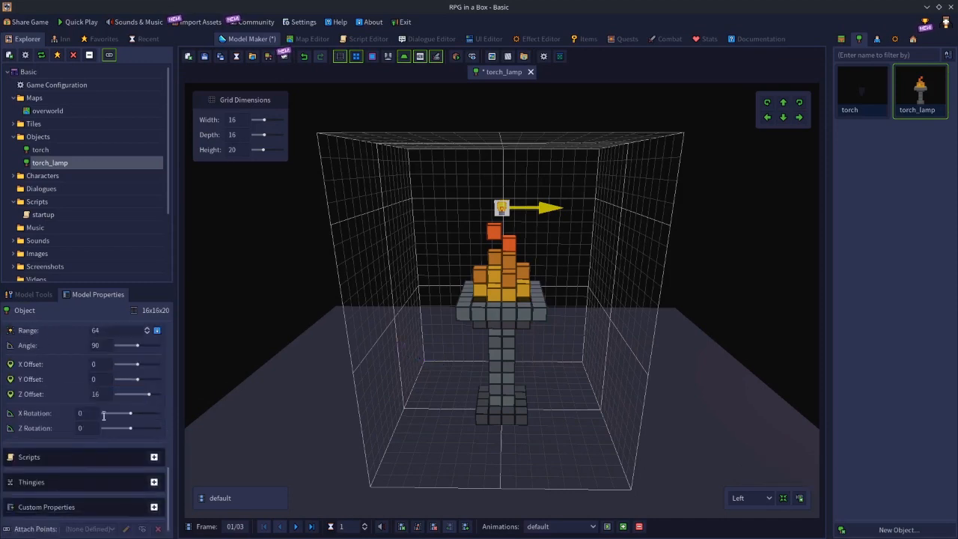
scroll(106, 404, "up", 2)
scroll(105, 377, "up", 4)
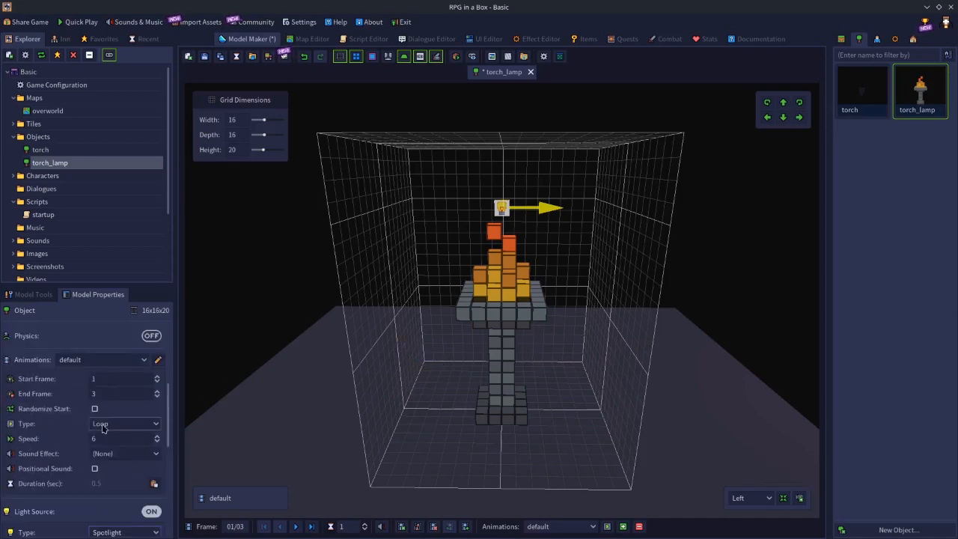
scroll(105, 428, "down", 3)
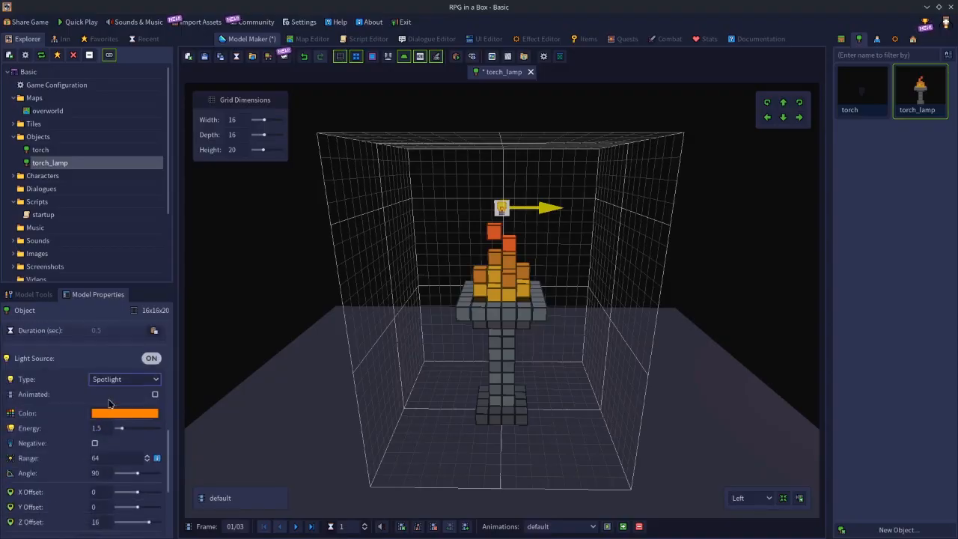
left_click(112, 380)
left_click(119, 406)
left_click(102, 379)
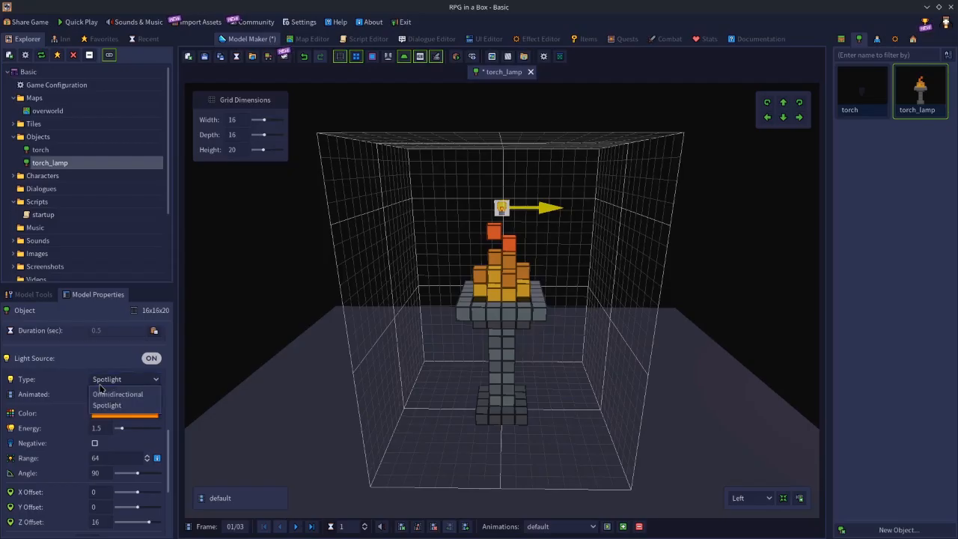
left_click(100, 399)
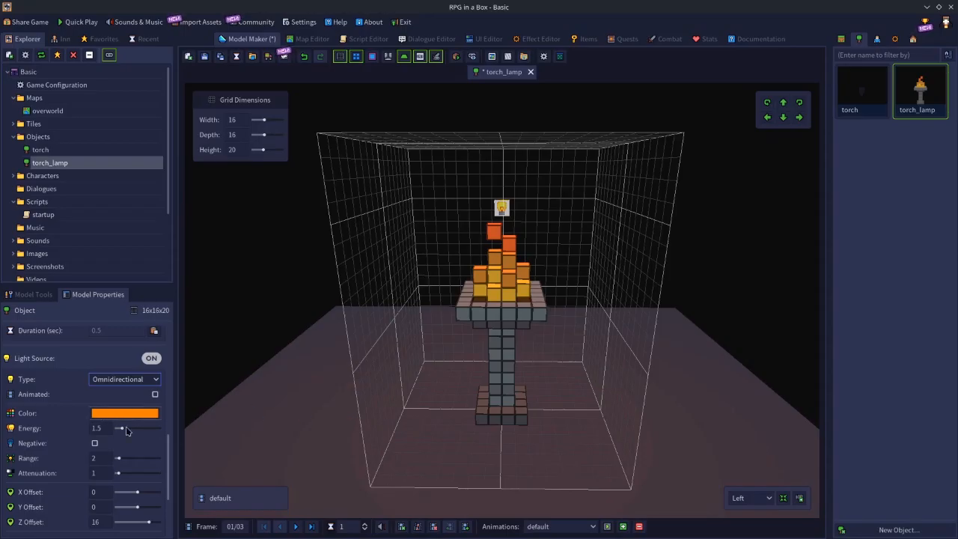
Set the lamp light's energy to 5 and step through the animation frames to compare the brightness.
left_click(105, 429)
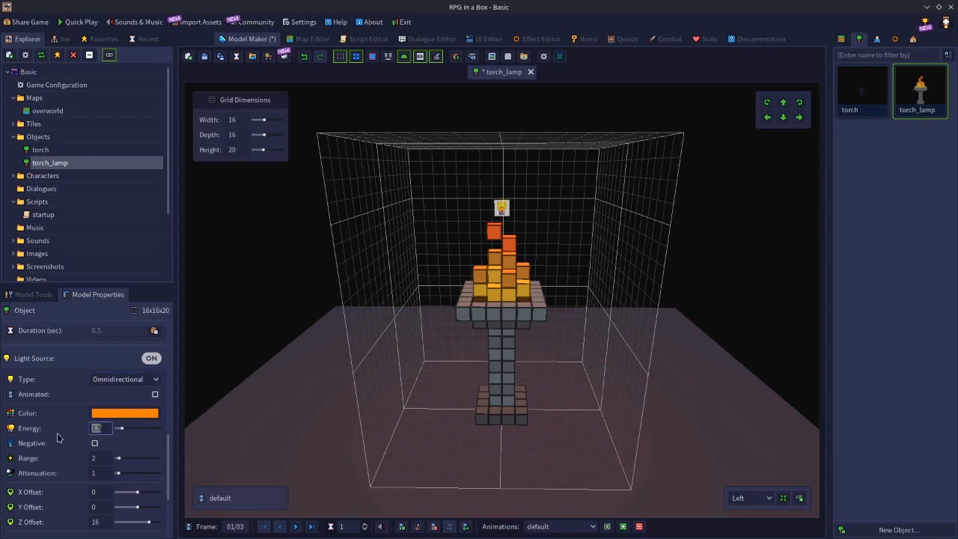
type("5")
key("Return")
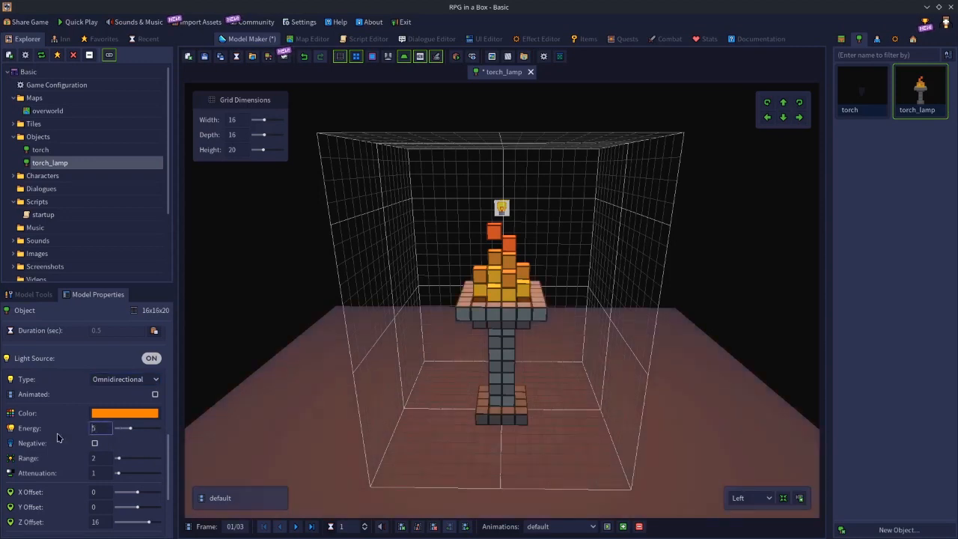
left_click(296, 527)
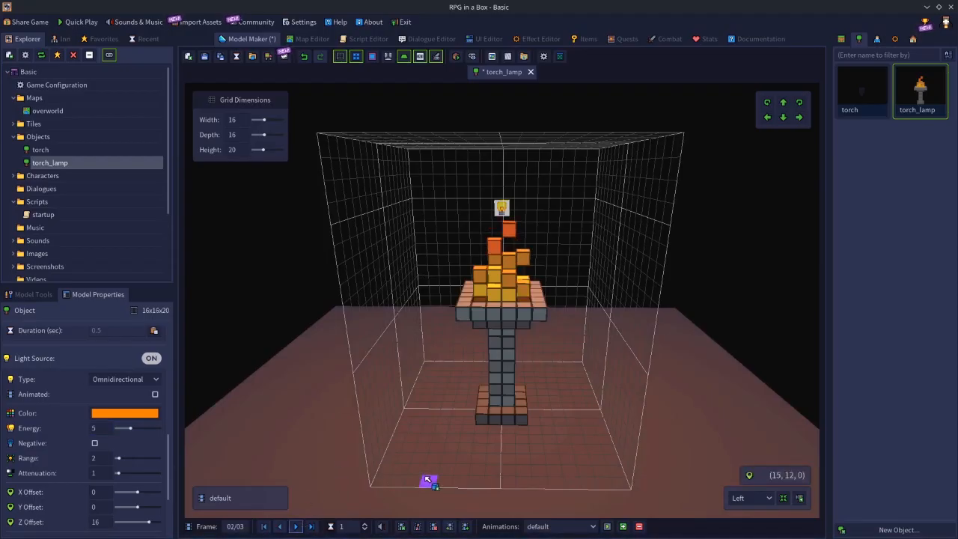
left_click(296, 524)
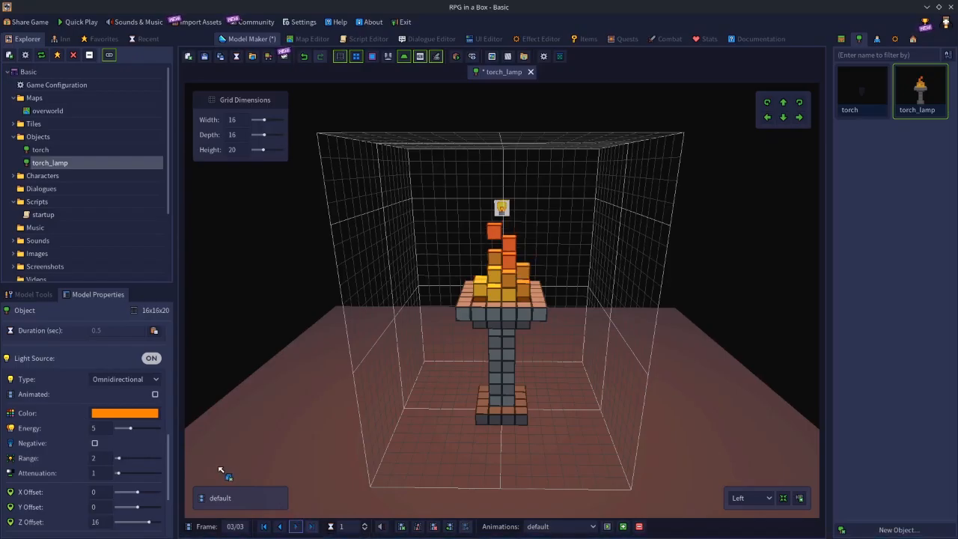
left_click(279, 527)
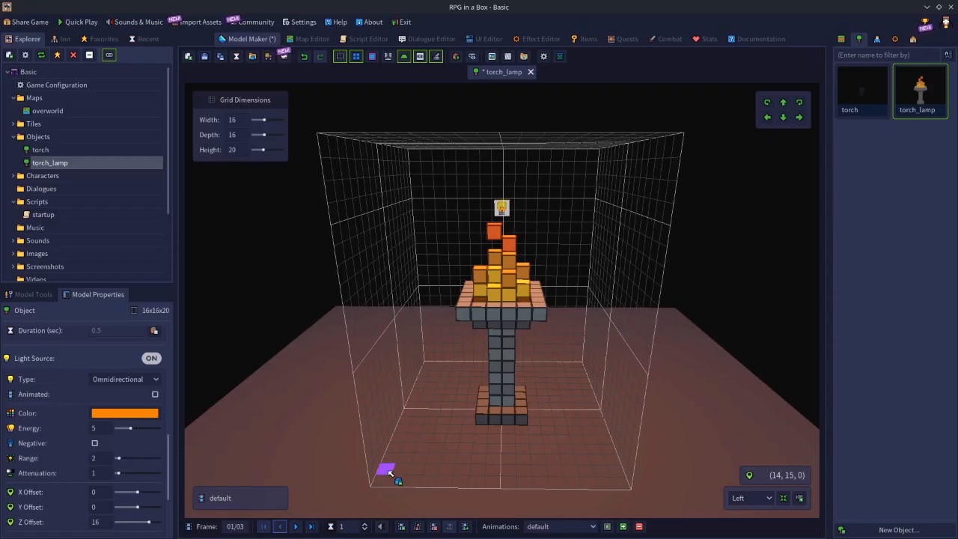
Turn on the light source's Animated option and set the light's energy to 1 on frame 2.
left_click(154, 395)
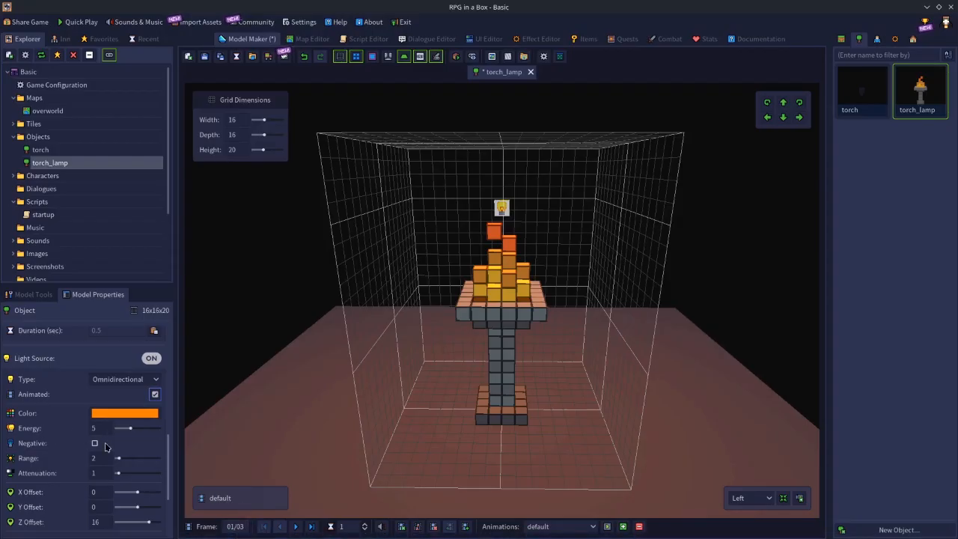
left_click(295, 526)
left_click_drag(108, 428, 58, 428)
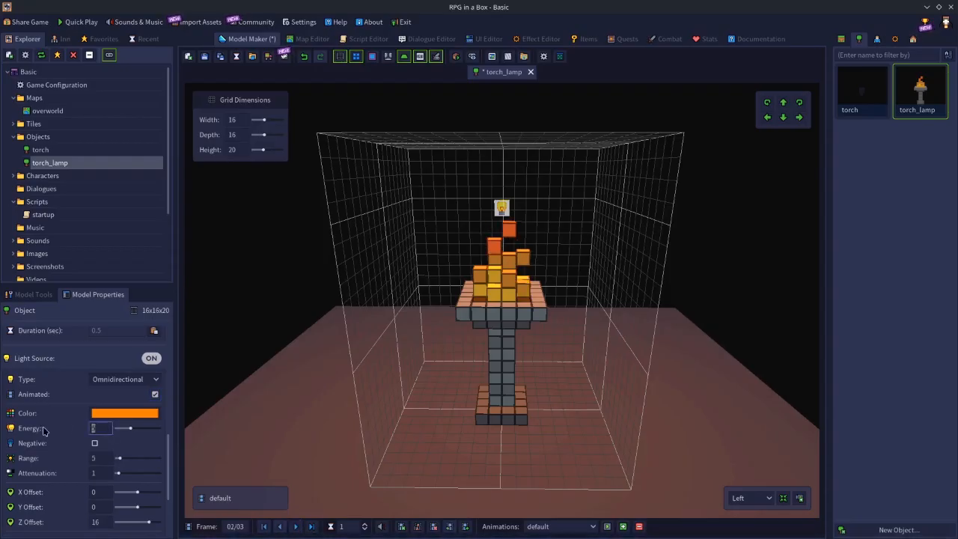
key("Return")
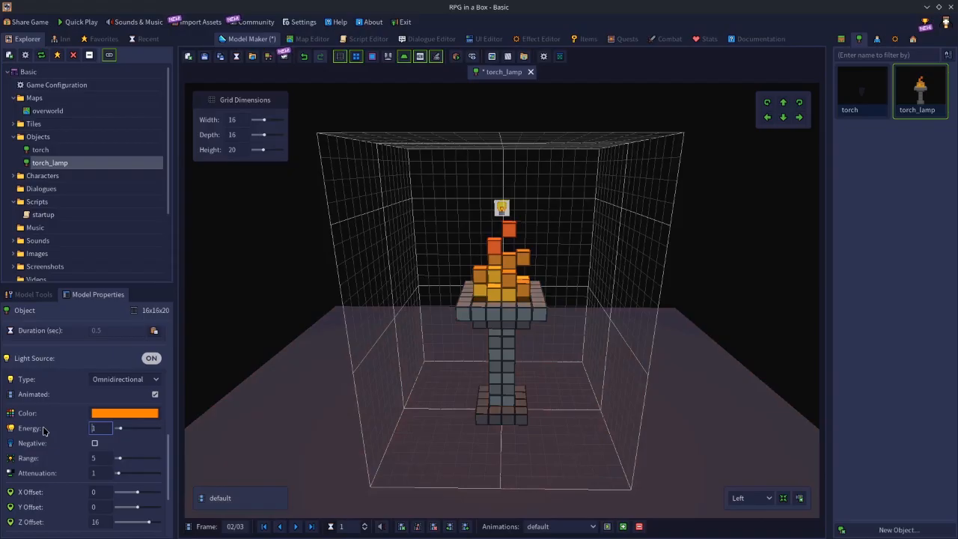
Step back and forth through the three animation frames to compare the light's energy and brightness on each.
left_click(279, 526)
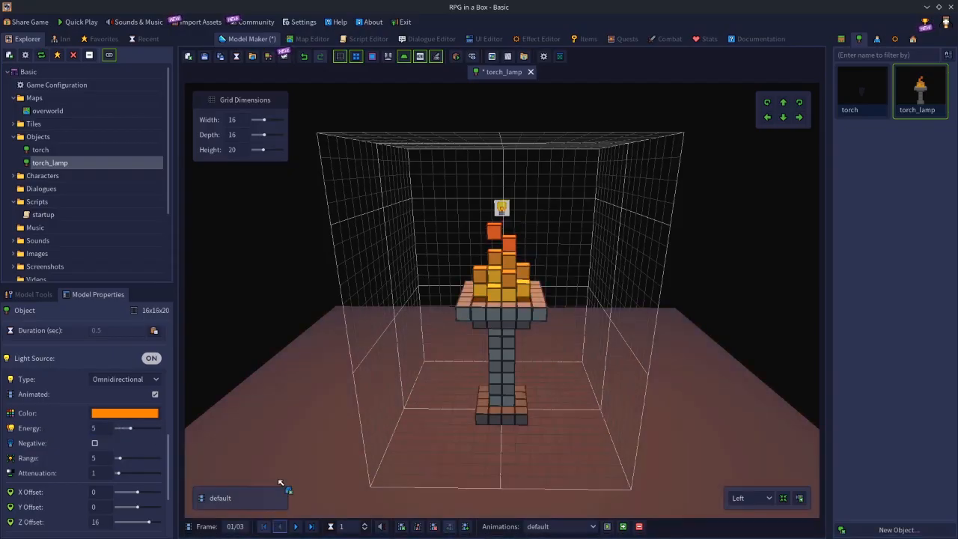
left_click(296, 526)
left_click(281, 529)
left_click(293, 528)
left_click(295, 528)
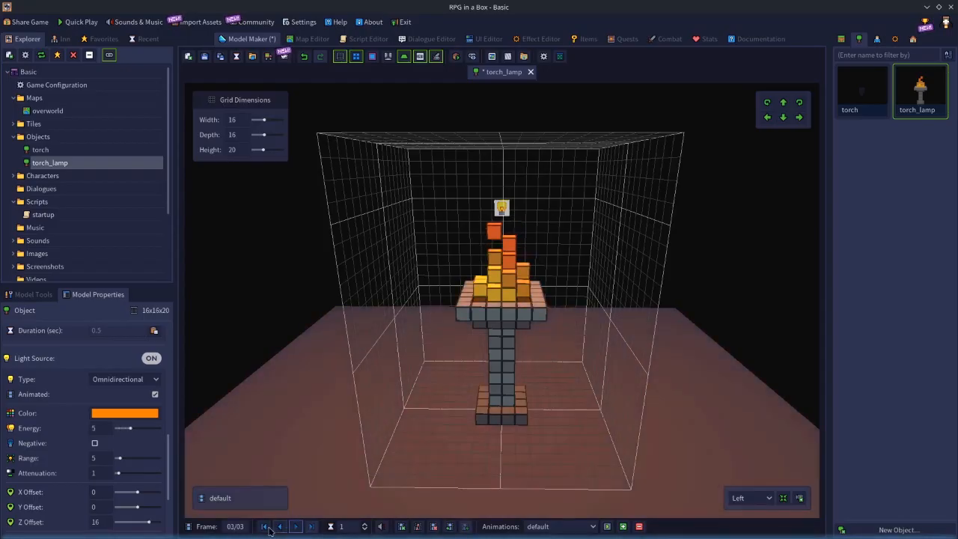
left_click(279, 528)
left_click(279, 528)
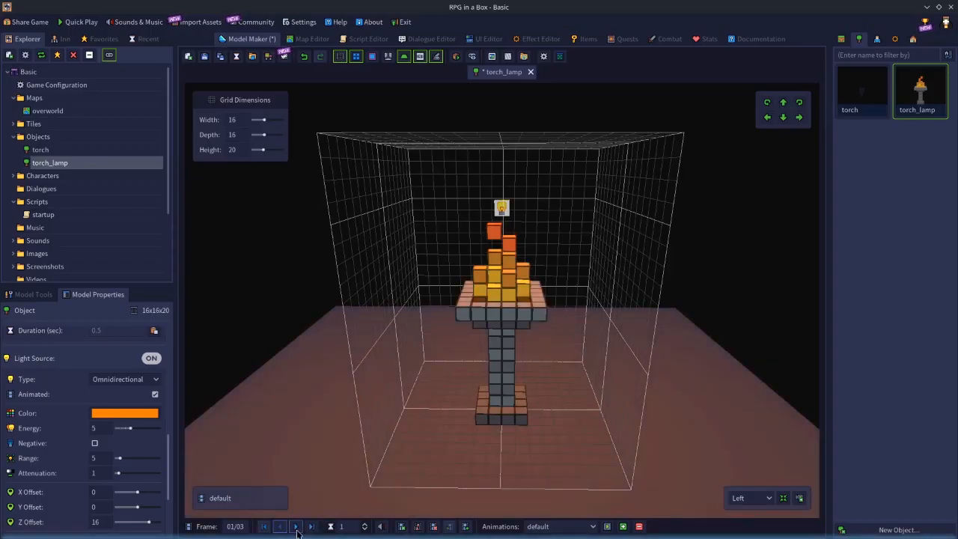
Set the light's energy to 3 on frame 3, play the default animation to check the flicker, and stop it.
left_click(295, 528)
left_click(295, 528)
left_click(98, 428)
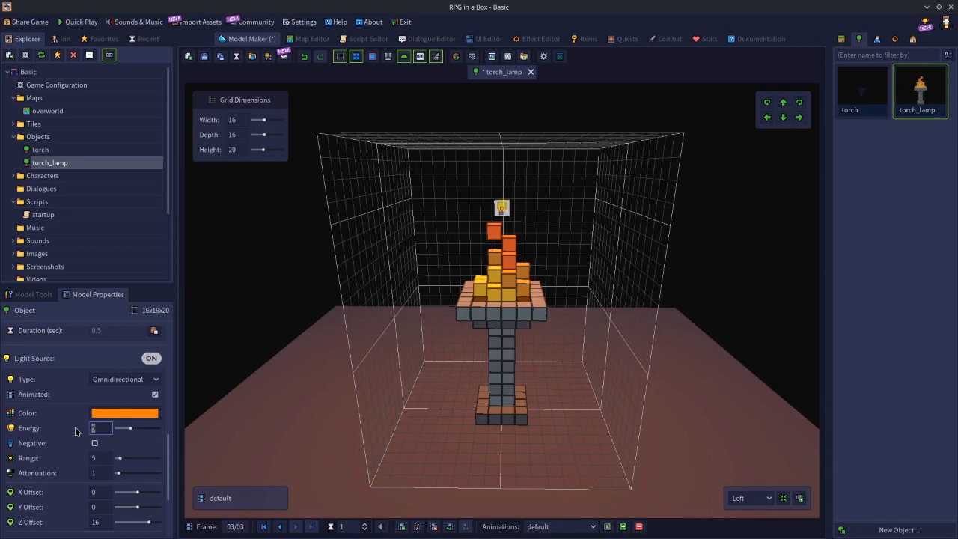
type("3")
key("Return")
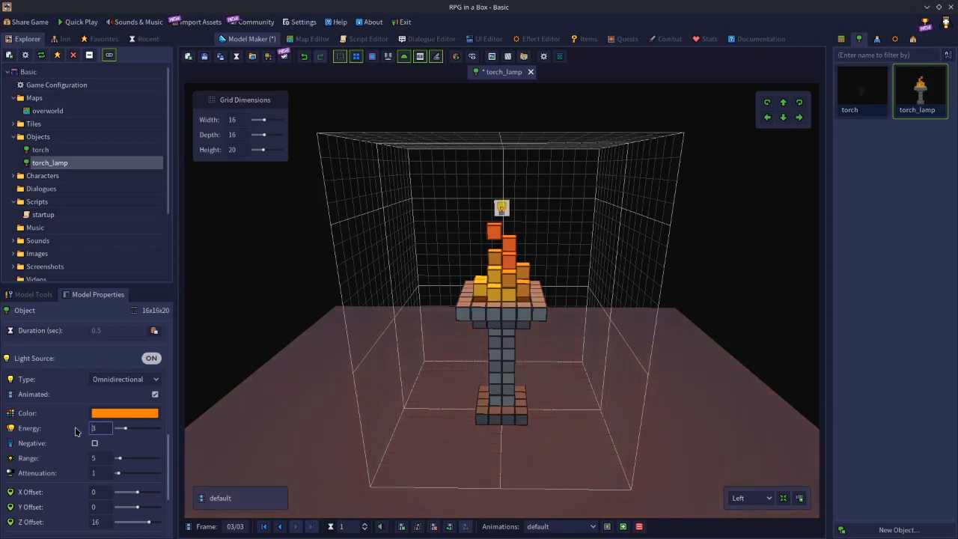
left_click(606, 526)
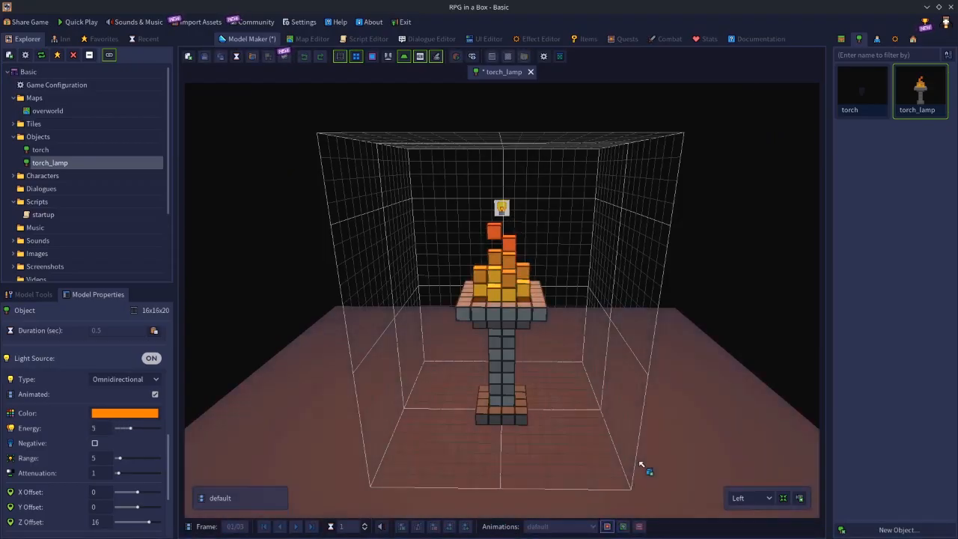
left_click(606, 526)
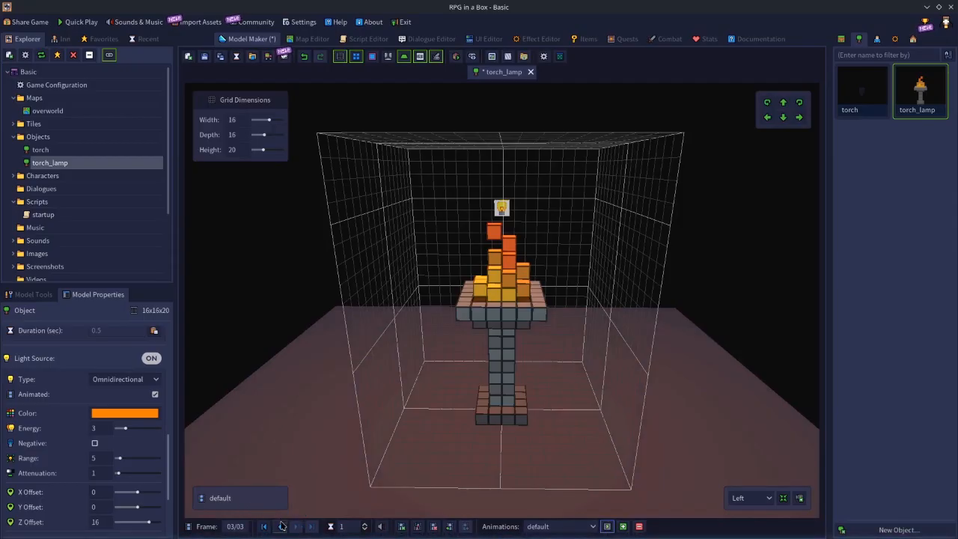
Set the light's energy to 3 on frame 2 and 4 on frame 3, and play the animation.
left_click(281, 526)
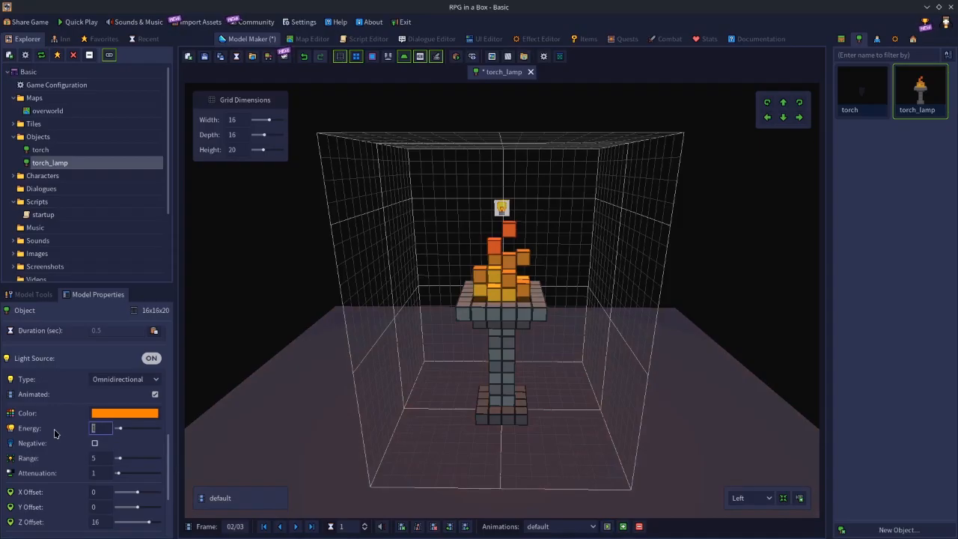
type("3")
key("Return")
left_click(296, 526)
left_click(99, 428)
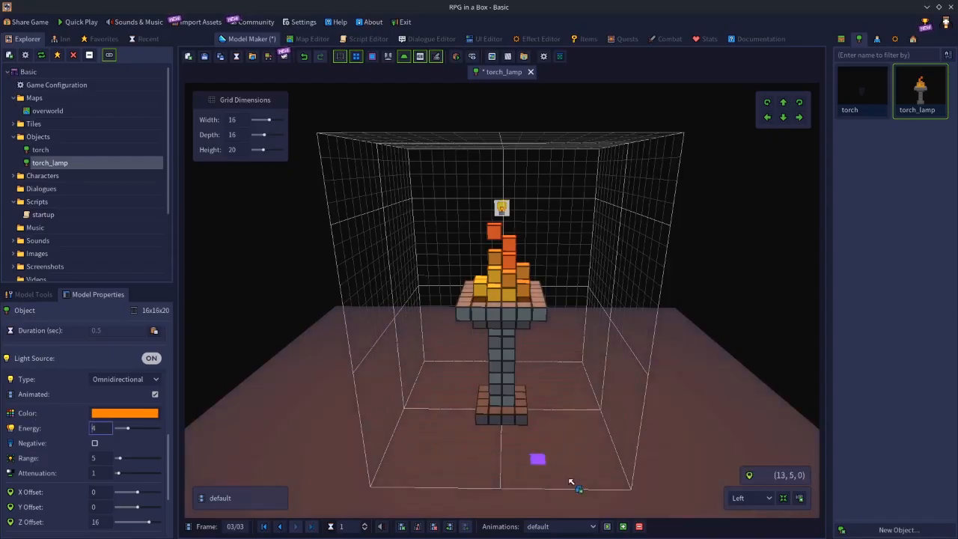
left_click(609, 527)
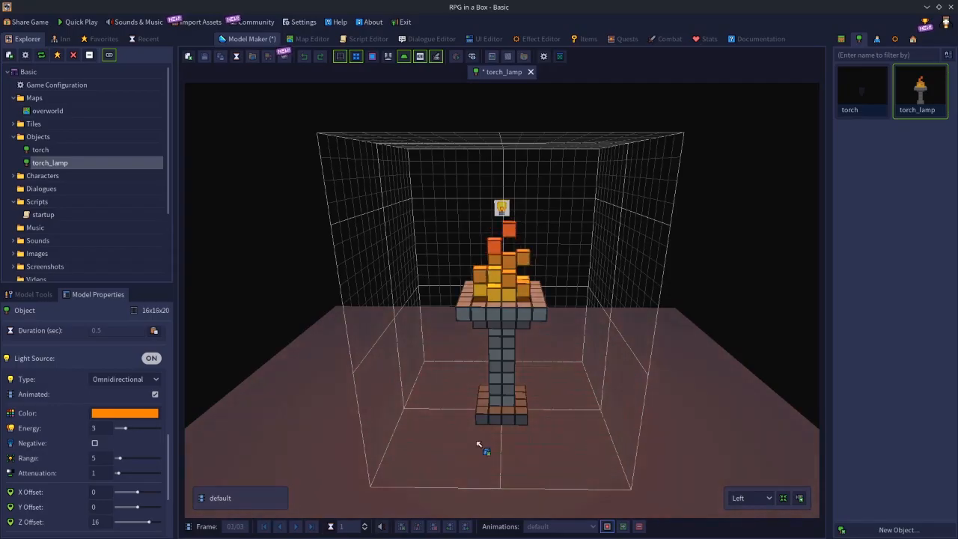
Turn the light's Animated option off, stop playback to check the light across the frames, and turn the option back on.
left_click(155, 394)
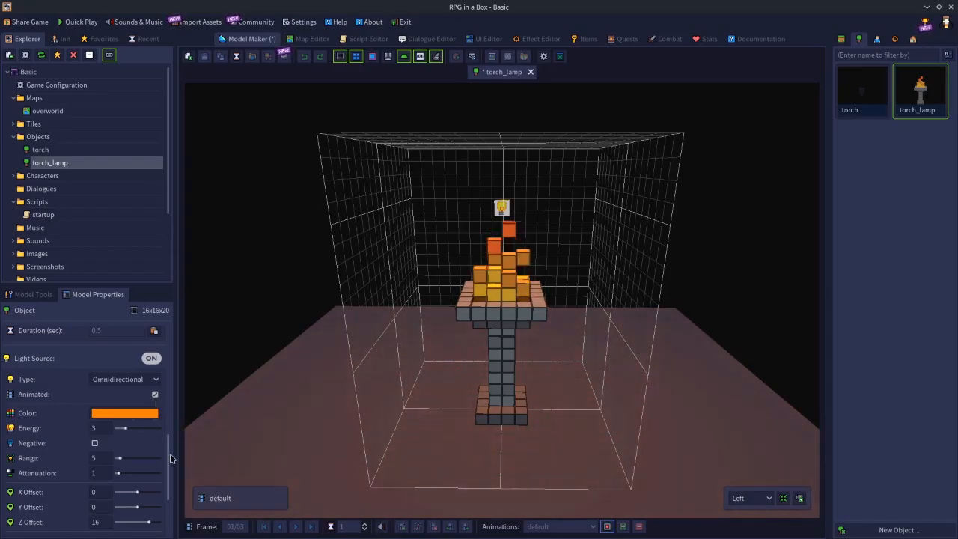
left_click(607, 523)
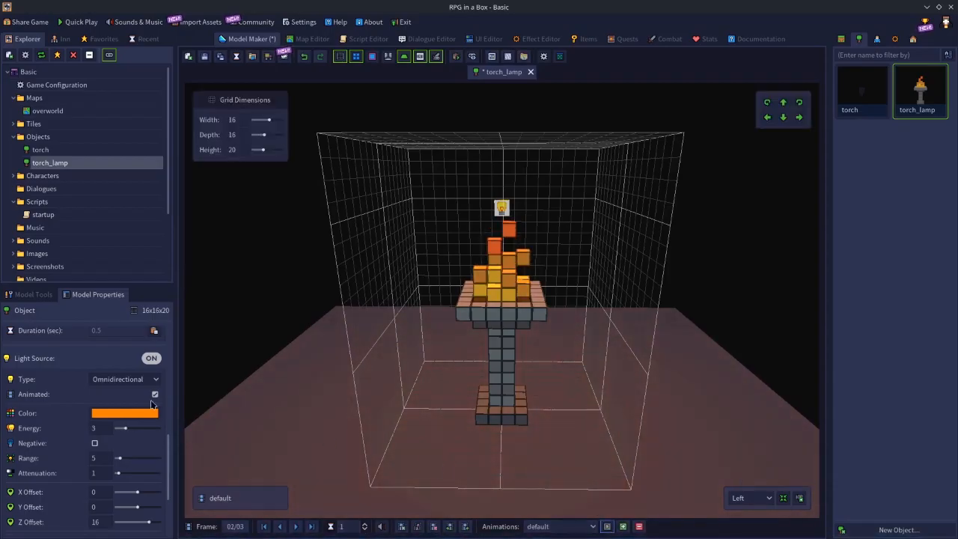
left_click(280, 526)
left_click(296, 527)
left_click(296, 527)
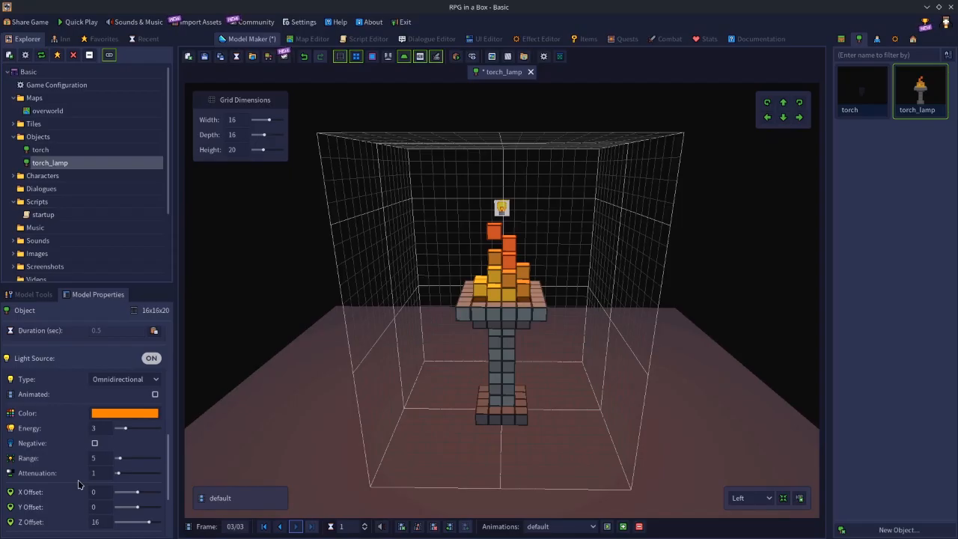
left_click(155, 394)
left_click(280, 526)
left_click(281, 526)
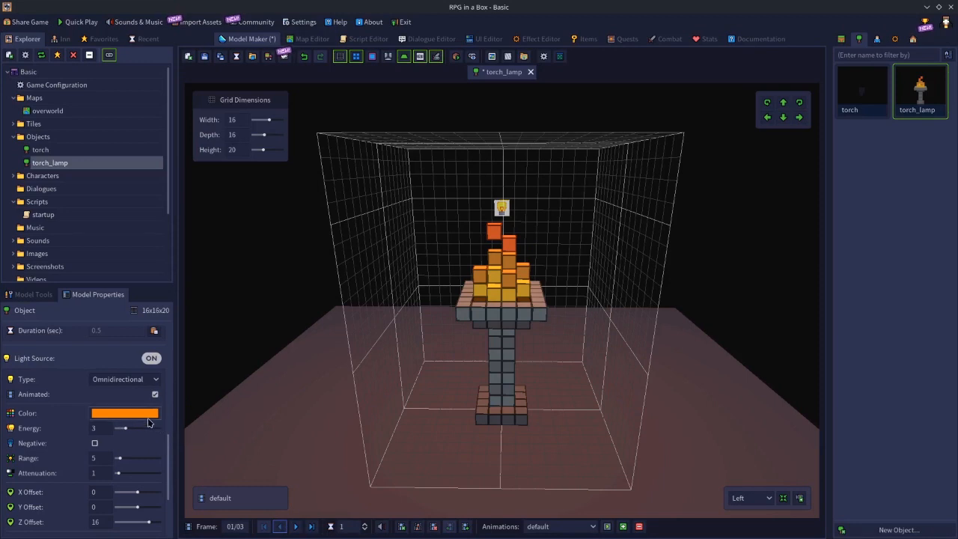
Change the light color to bright green on frame 2 of the lamp's animation.
left_click(295, 526)
left_click(150, 417)
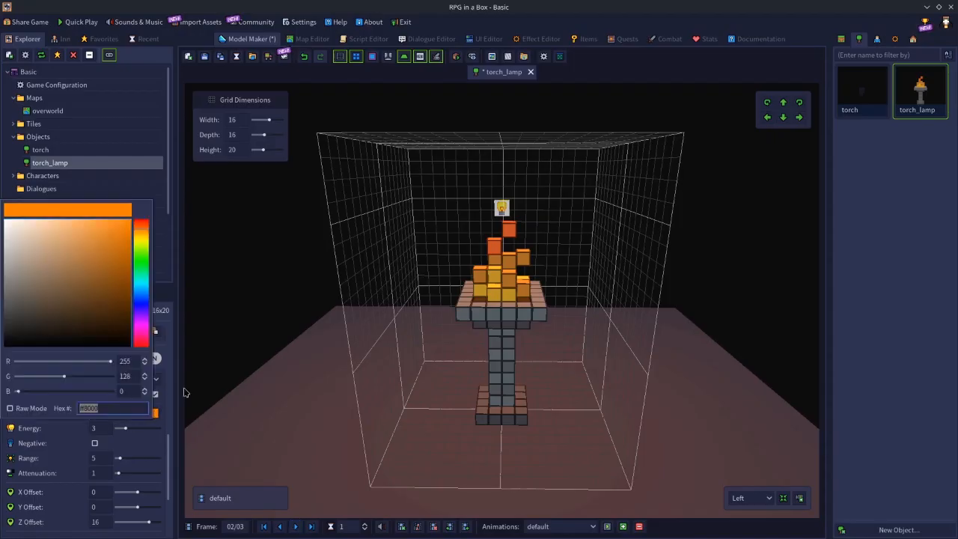
left_click(139, 262)
left_click_drag(99, 262, 137, 215)
left_click(240, 199)
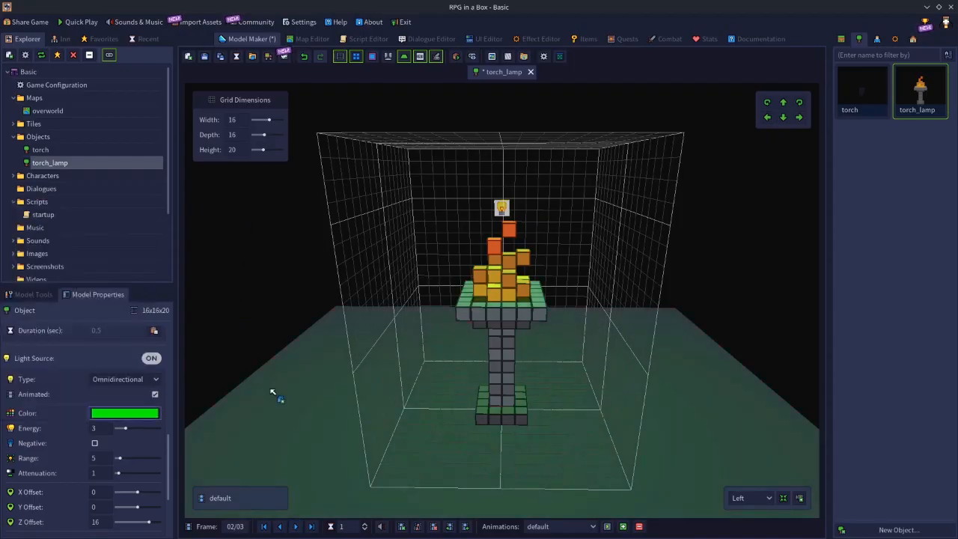
Change the light color to blue on frame 3 of the lamp's animation.
left_click(124, 413)
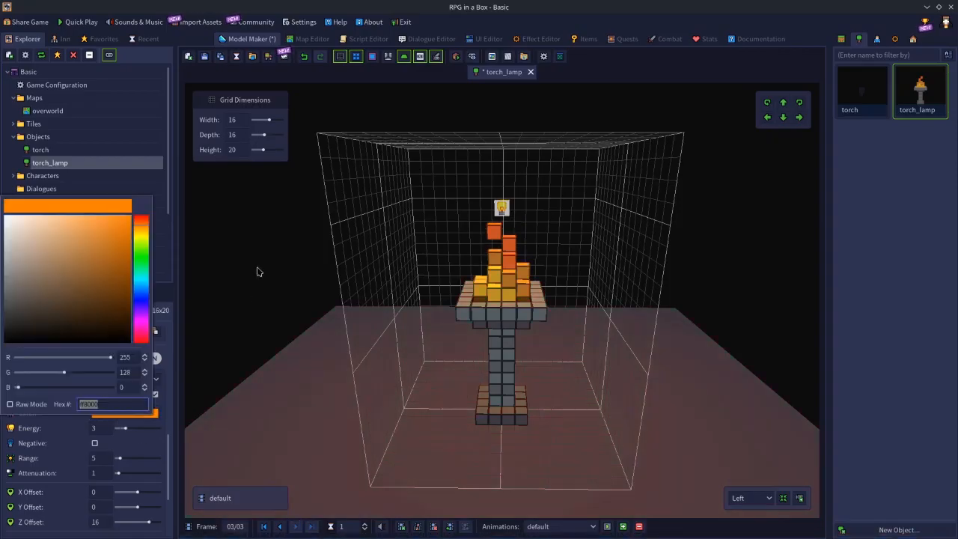
left_click(140, 299)
left_click(221, 242)
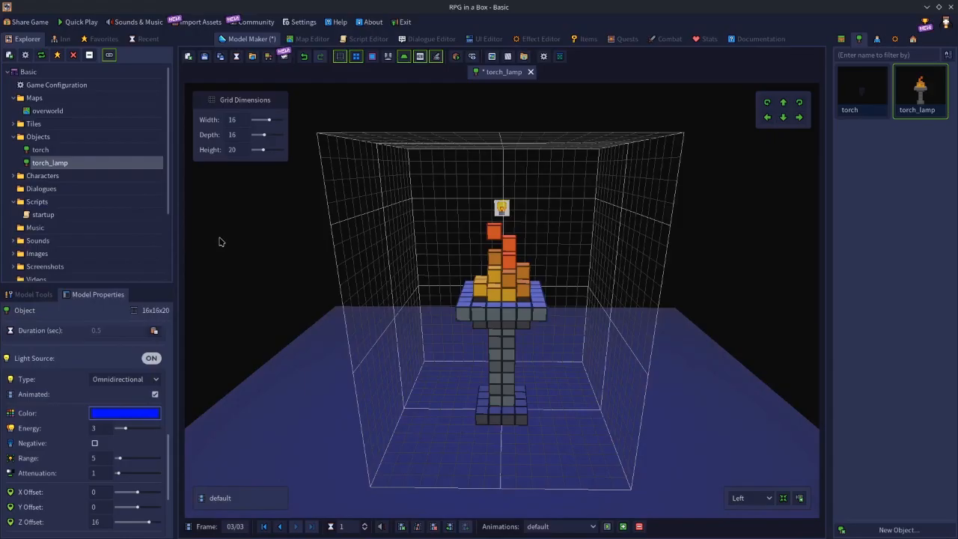
Play the animation to preview the per-frame light colors, stop it, and go back to frame 1.
left_click(607, 526)
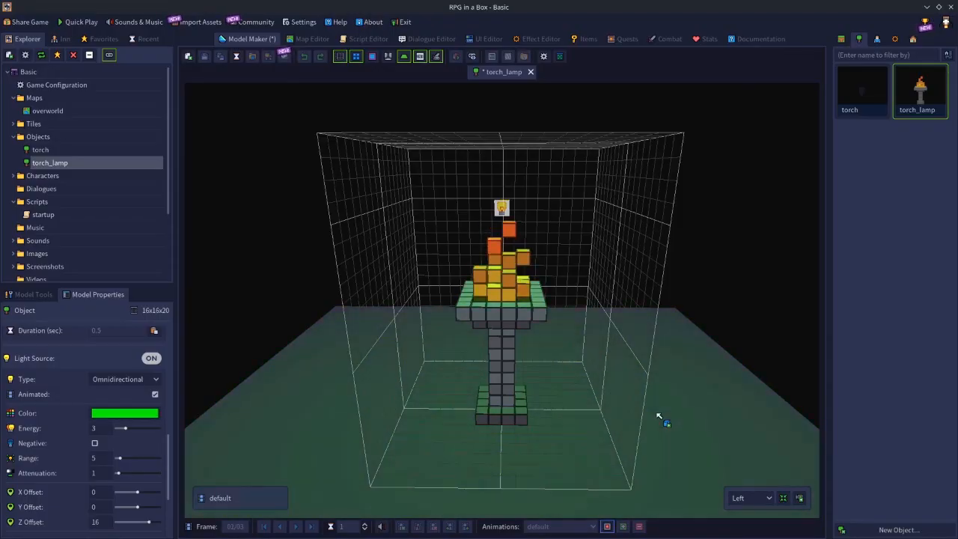
left_click(638, 526)
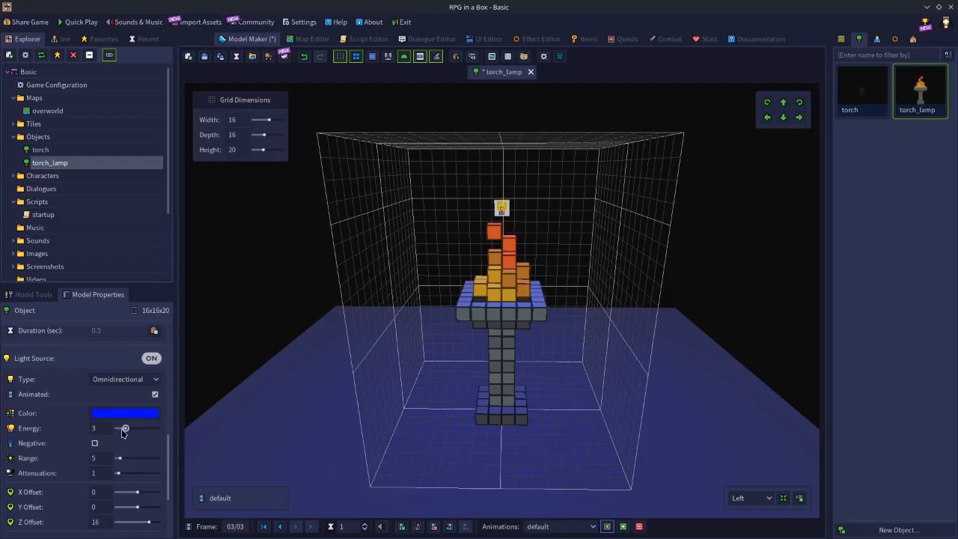
left_click(280, 527)
left_click(280, 527)
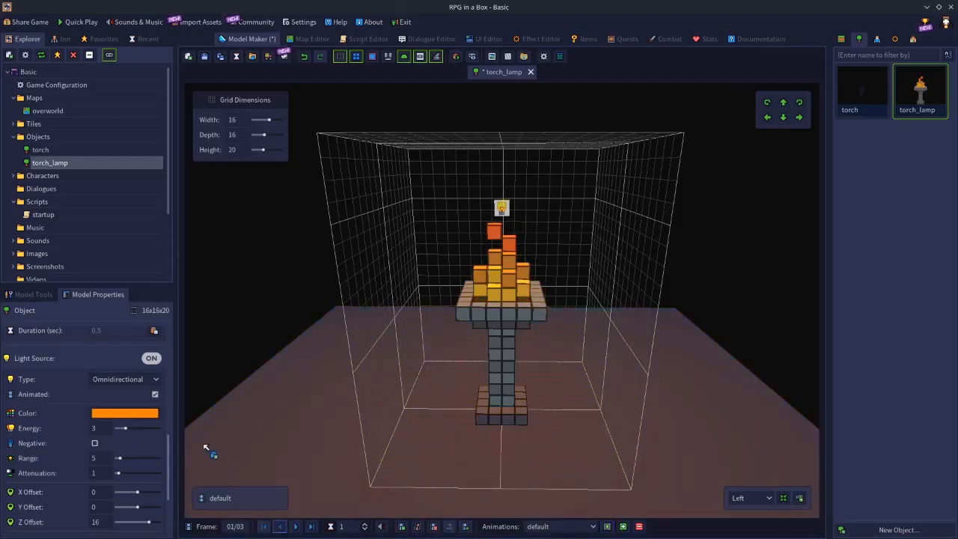
Turn on the light's Negative option on frames 1 and 3, and play the animation to preview the effect.
left_click(94, 445)
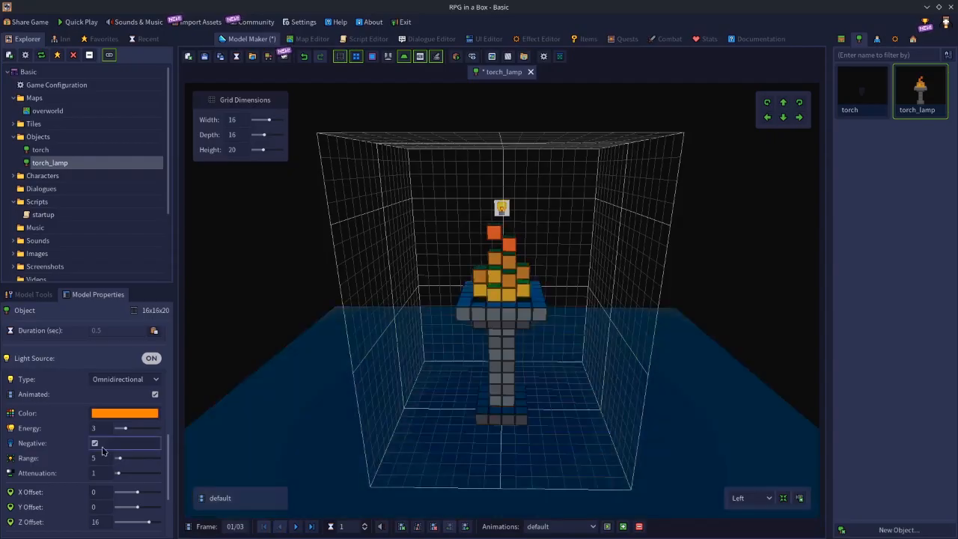
left_click(297, 528)
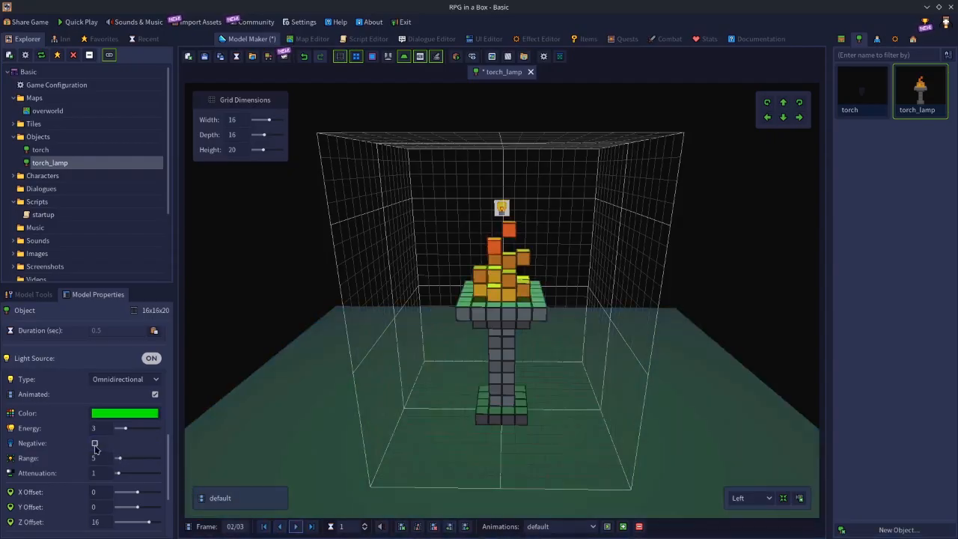
left_click(300, 525)
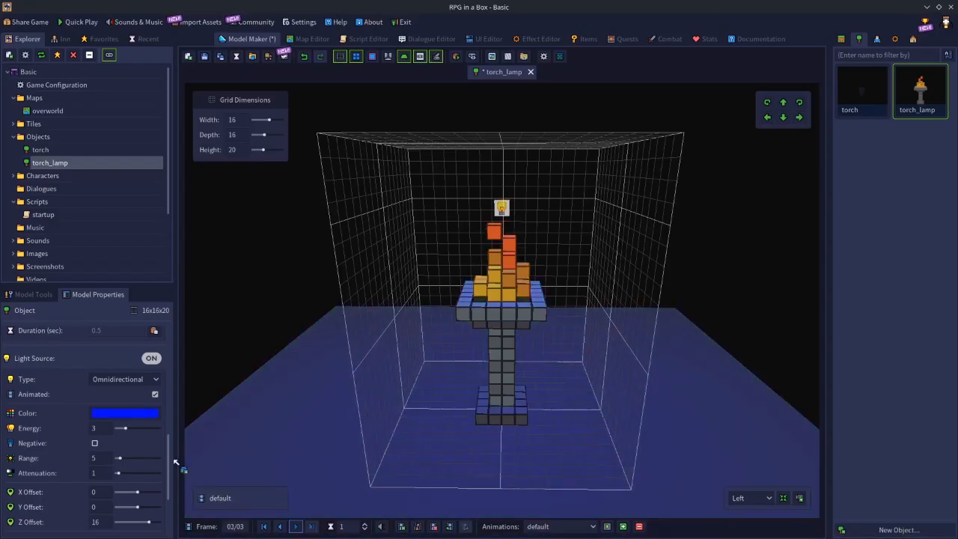
left_click(94, 443)
left_click(607, 526)
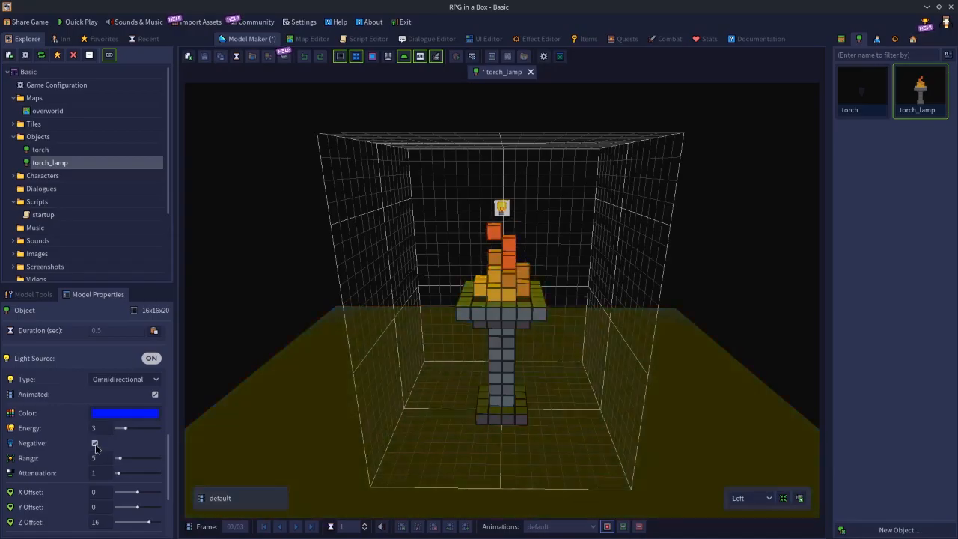
left_click(607, 526)
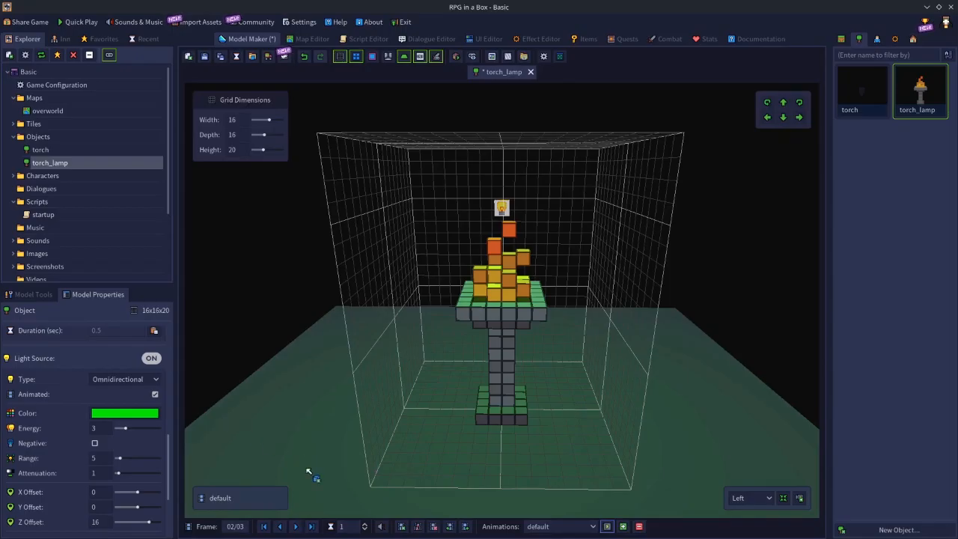
Return to frame 1 and turn the light's Negative option off there.
left_click(295, 526)
left_click(281, 526)
left_click(281, 526)
left_click(95, 444)
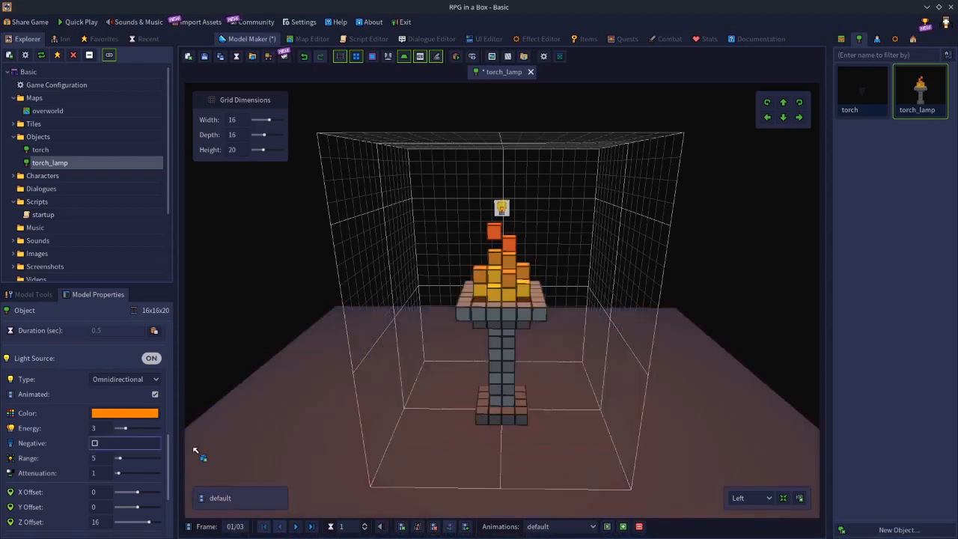
Turn off the light's Animated option and step through the frames to check the static light, ending on frame 1.
left_click(155, 394)
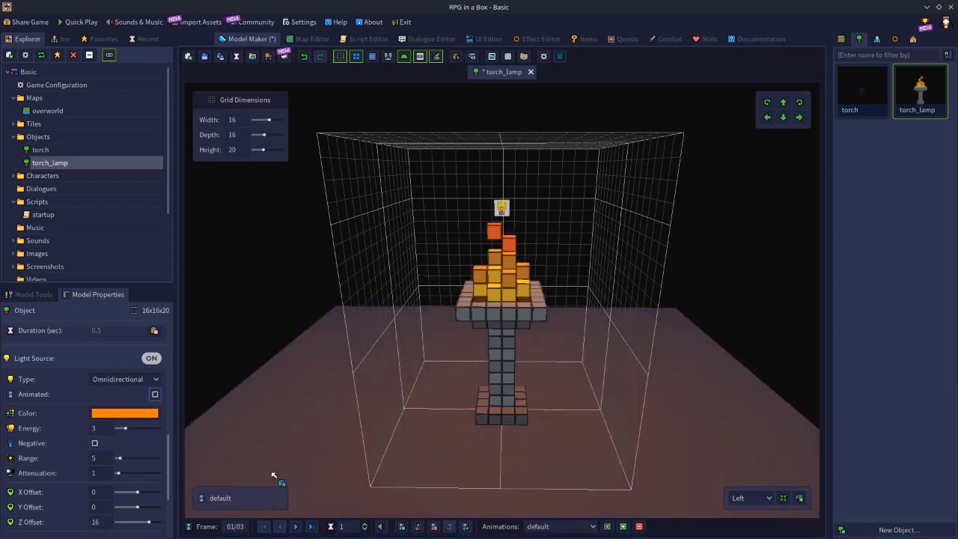
left_click(281, 525)
left_click(281, 526)
left_click(281, 526)
Try white and green light colors on the lamp, and set the color to orange with RGB 255, 155, 0.
left_click(107, 420)
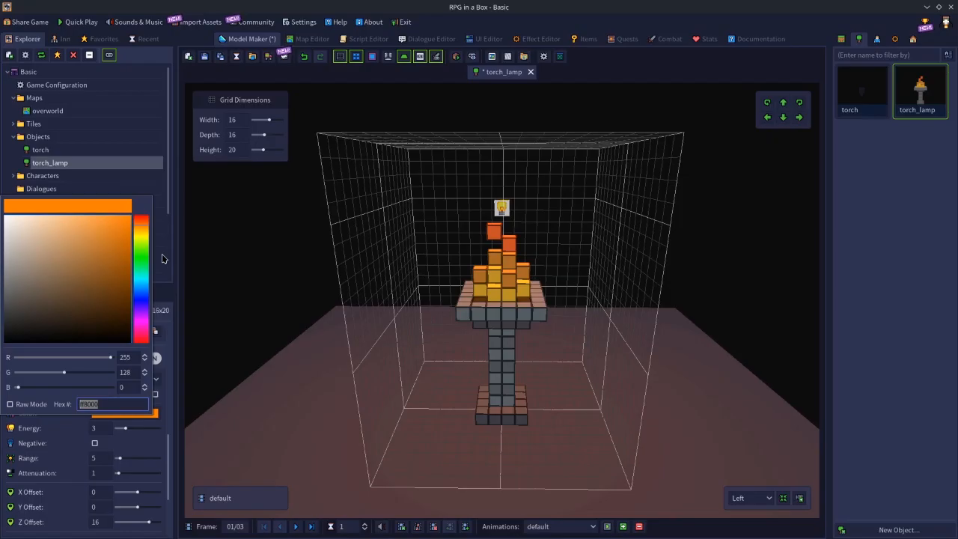
left_click_drag(40, 258, 2, 192)
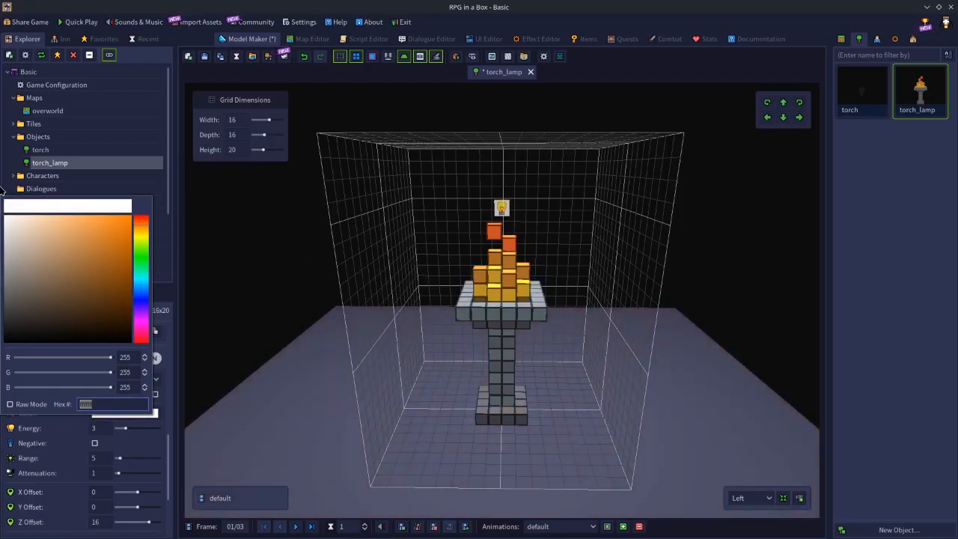
left_click_drag(116, 244, 136, 216)
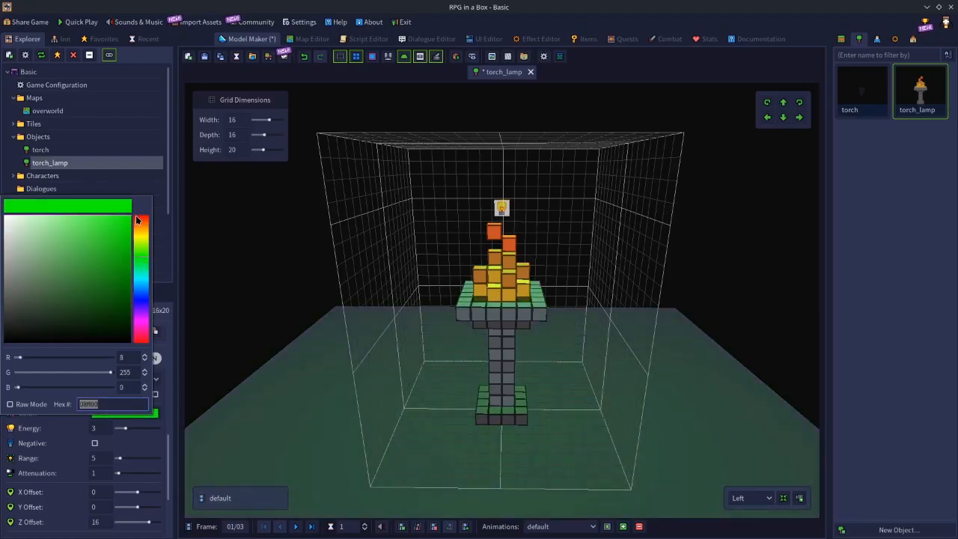
left_click(242, 228)
left_click(134, 408)
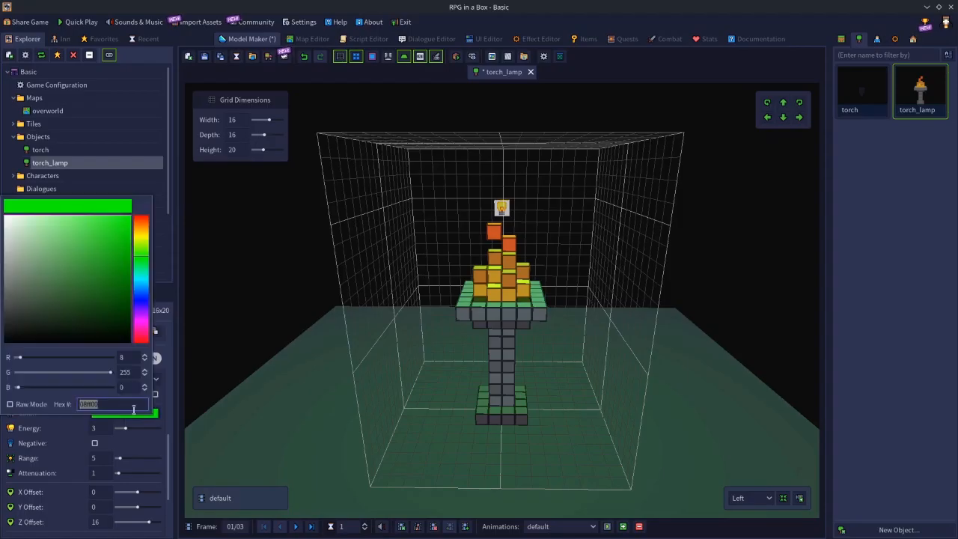
left_click_drag(138, 237, 130, 232)
left_click(203, 229)
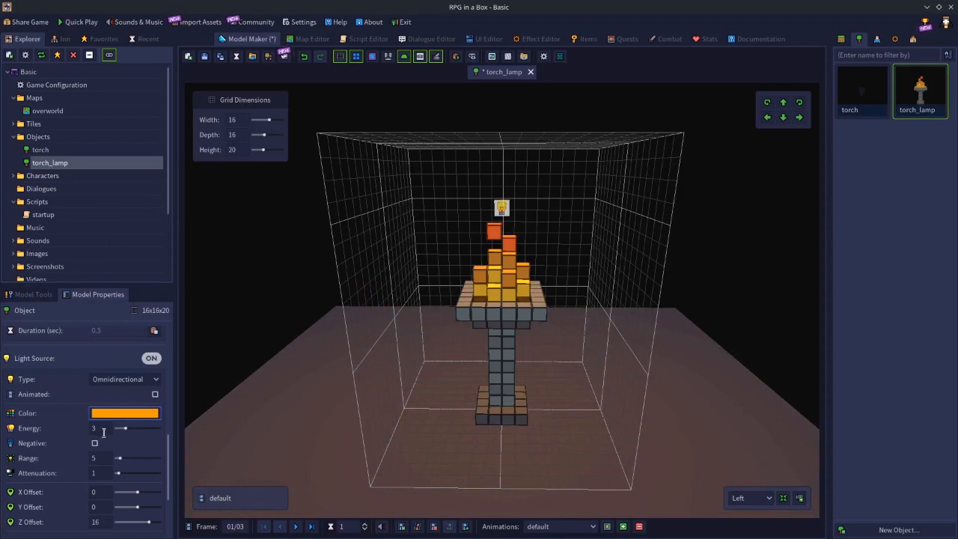
Try the light's energy at 0.1 and at the maximum, and set it back to 3.
left_click(104, 430)
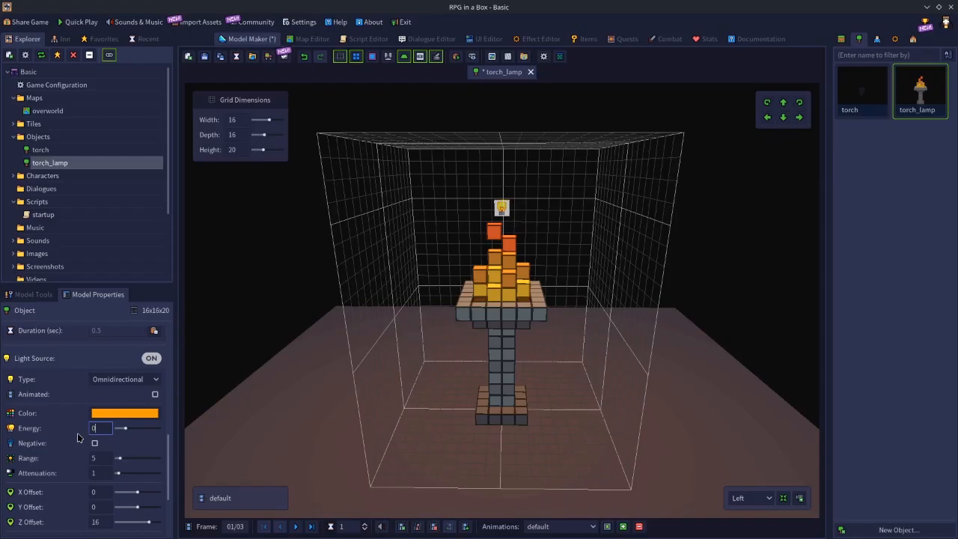
key("Return")
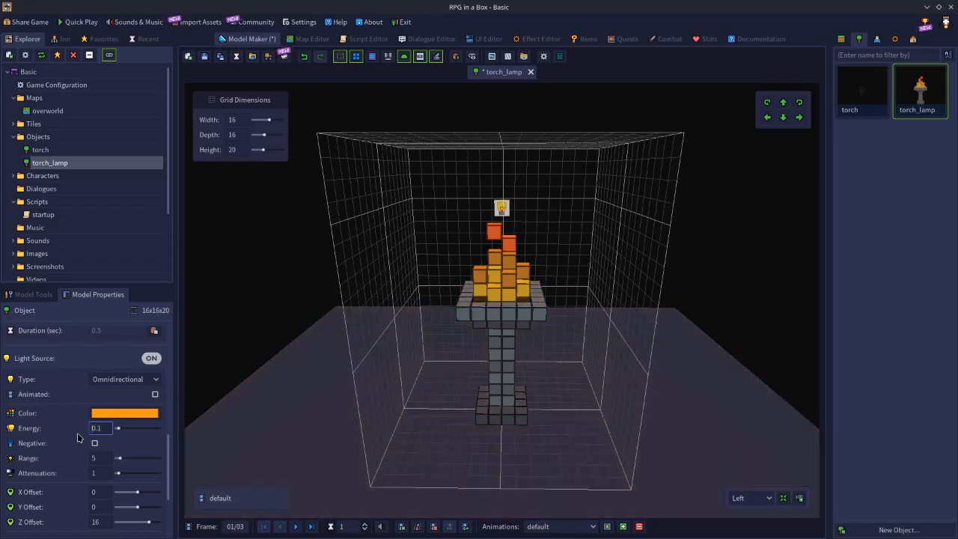
left_click(95, 430)
left_click_drag(99, 428, 70, 429)
key("Return")
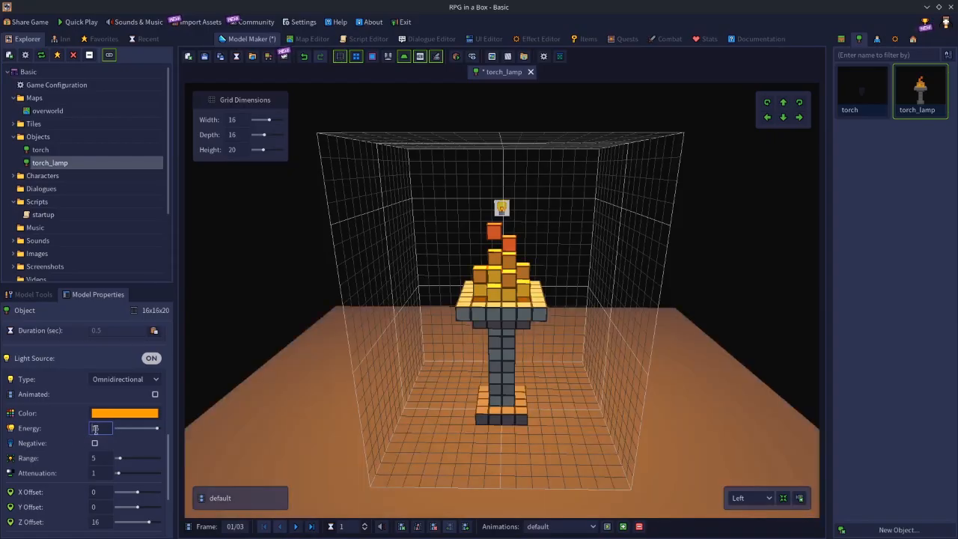
double_click(74, 427)
double_click(108, 430)
type("8")
key("Return")
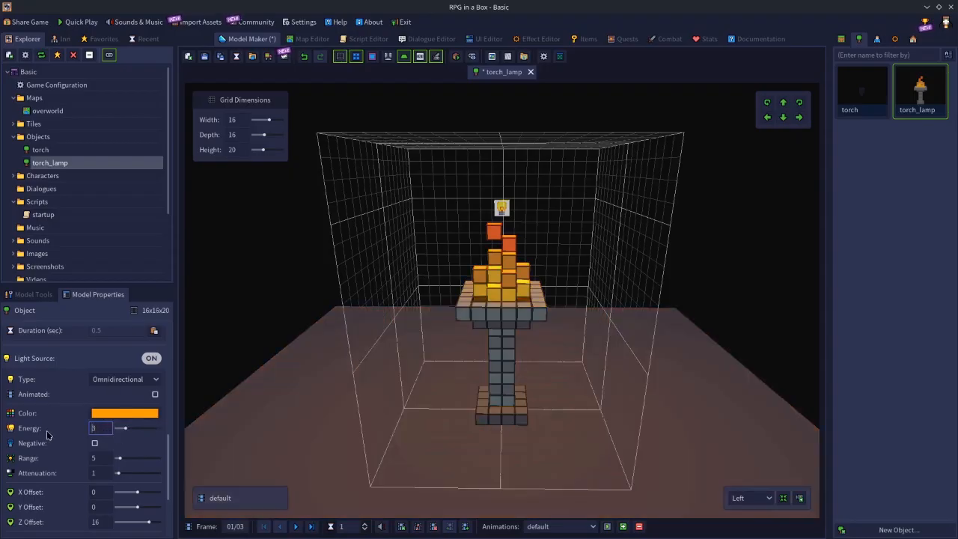
Preview the orange light with Negative on, turn Negative off, and change the light color to red with RGB 255, 0, 0.
left_click(96, 443)
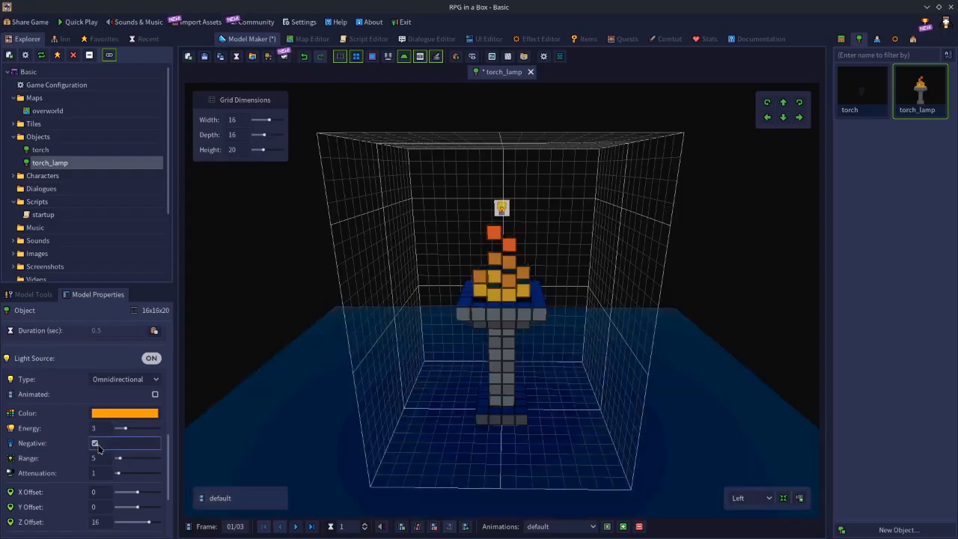
left_click(96, 443)
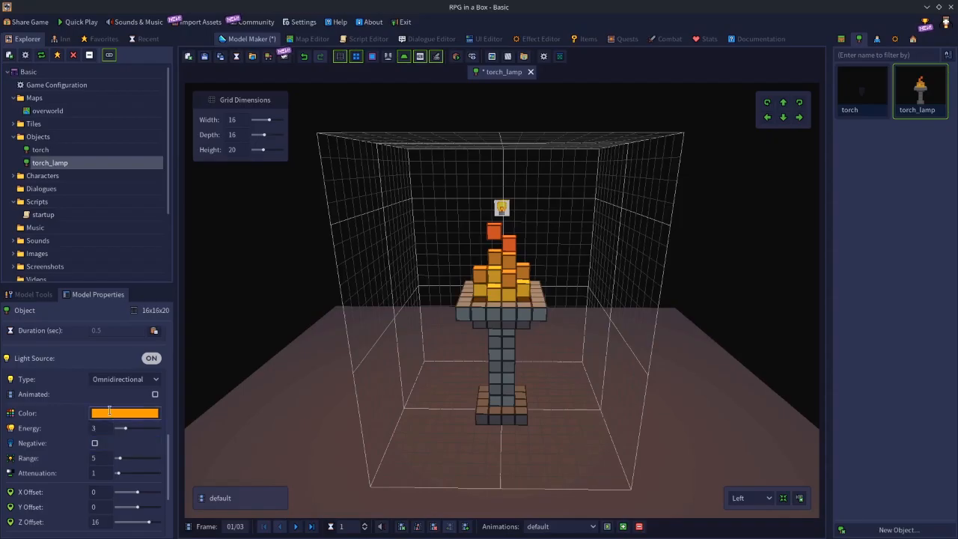
left_click(113, 414)
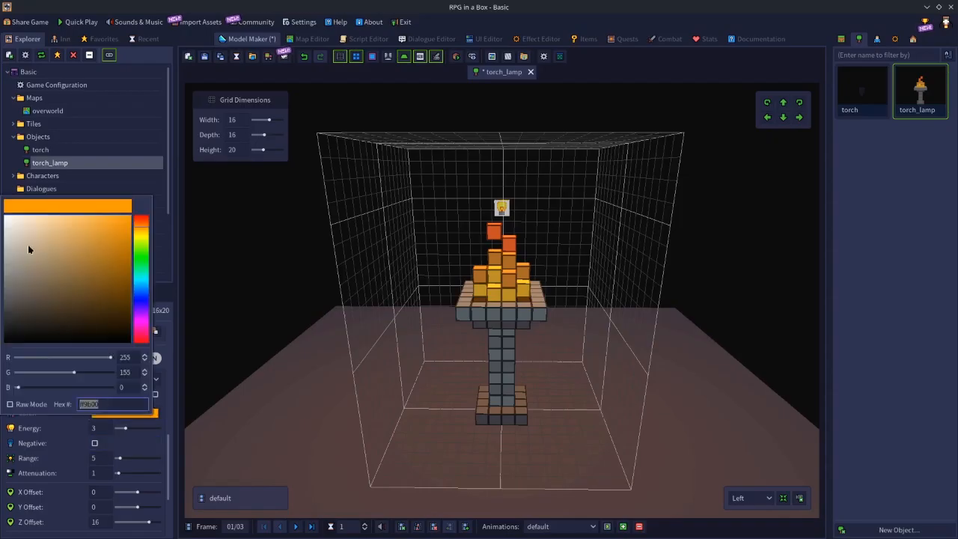
left_click(144, 217)
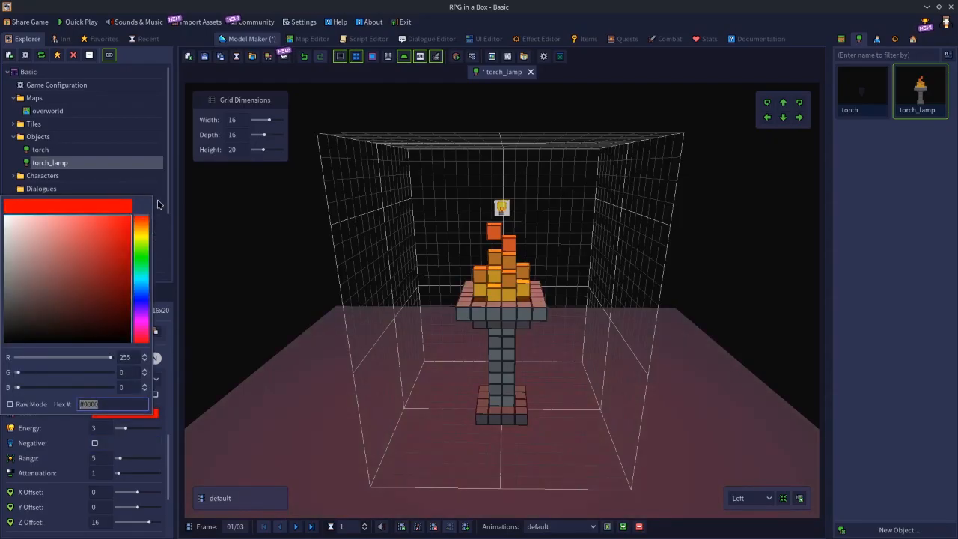
left_click(238, 256)
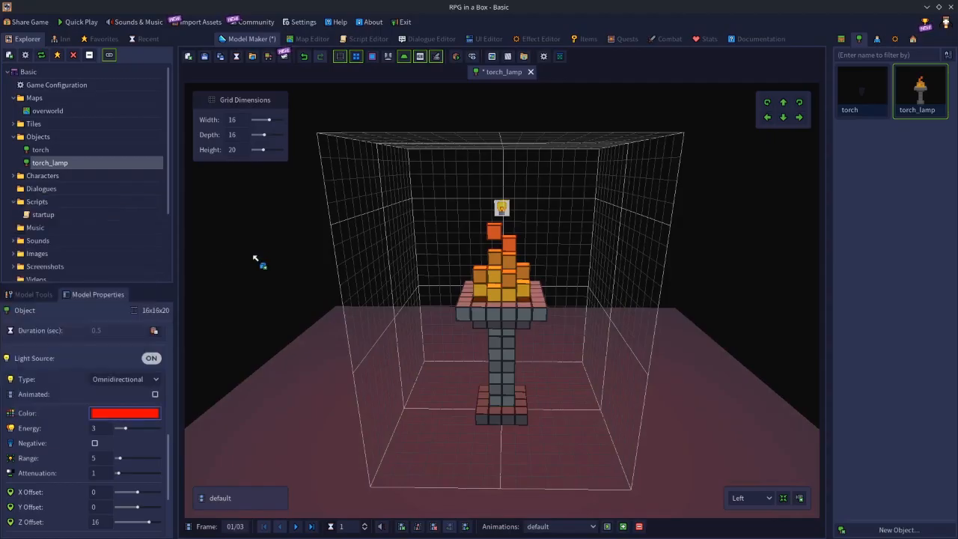
Preview the red light with Negative on, turn Negative off, and change the light color to blue with RGB 0, 106, 255.
left_click(95, 443)
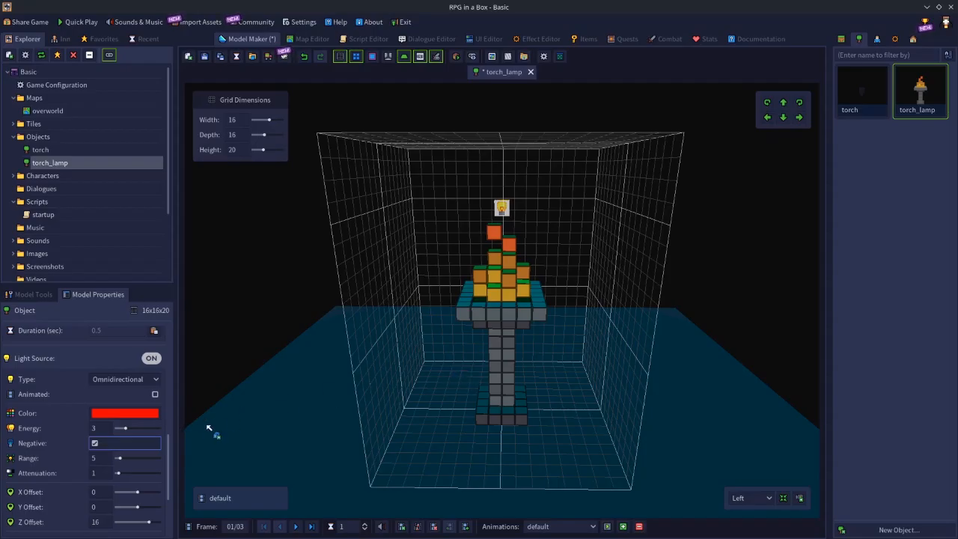
left_click(95, 444)
left_click(114, 413)
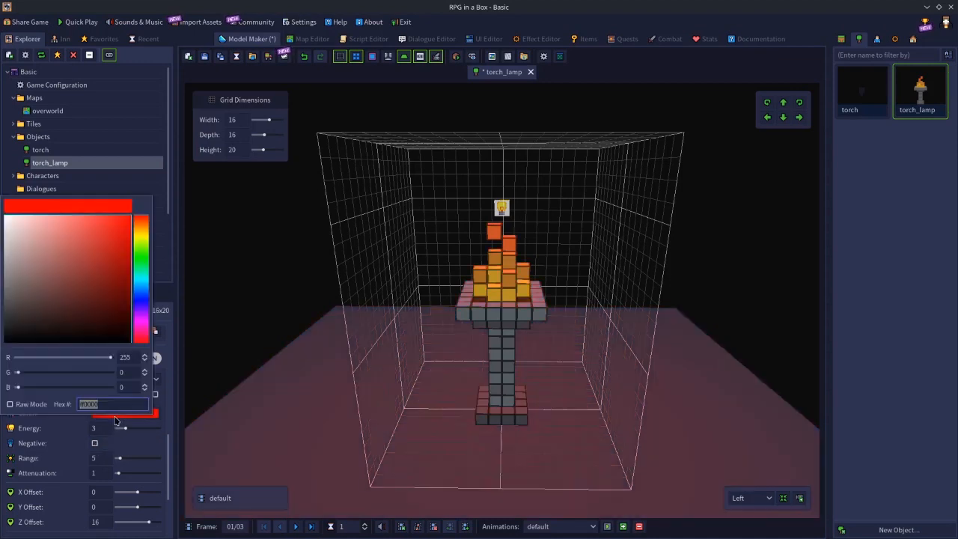
left_click(140, 297)
left_click(255, 204)
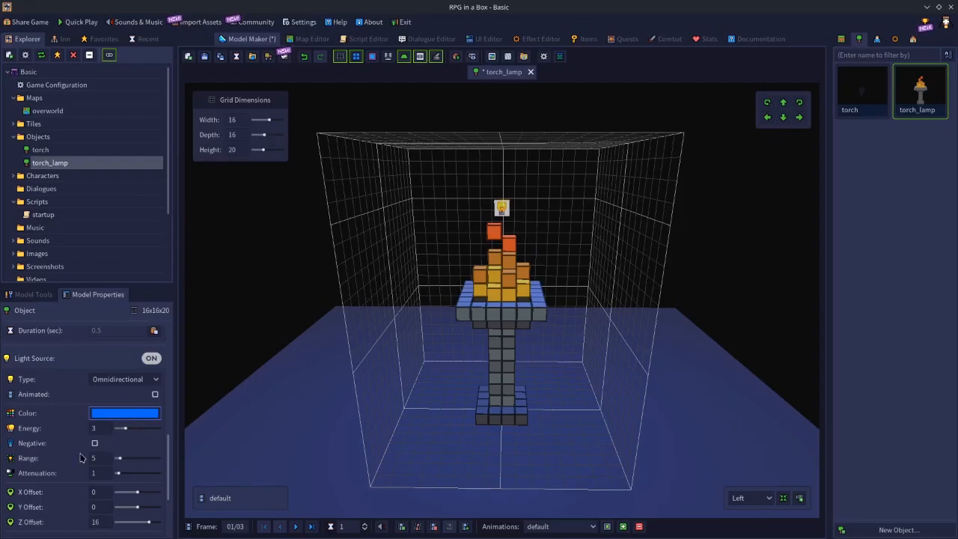
Set the light color to red (255, 0, 0) with the Negative option on, and save the torch_lamp model.
left_click(116, 413)
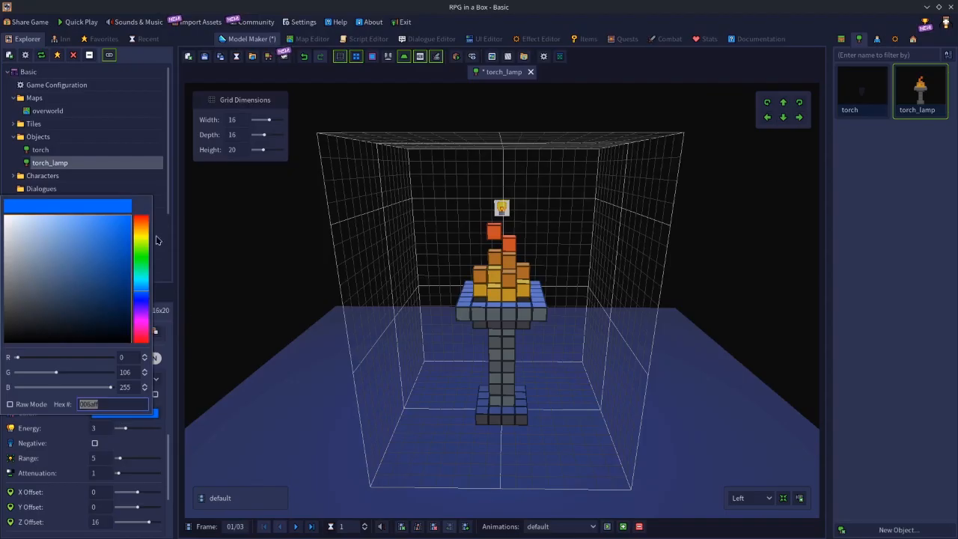
left_click(146, 218)
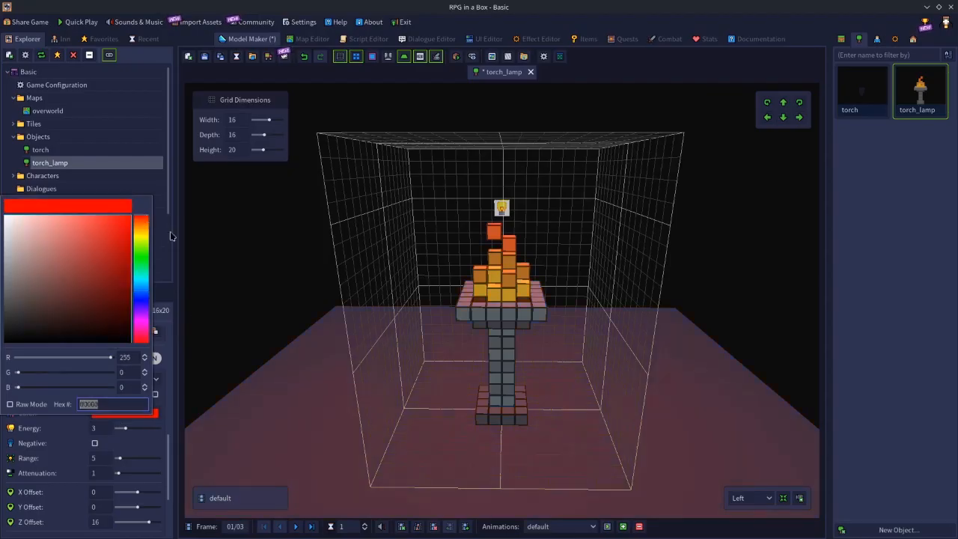
left_click(168, 332)
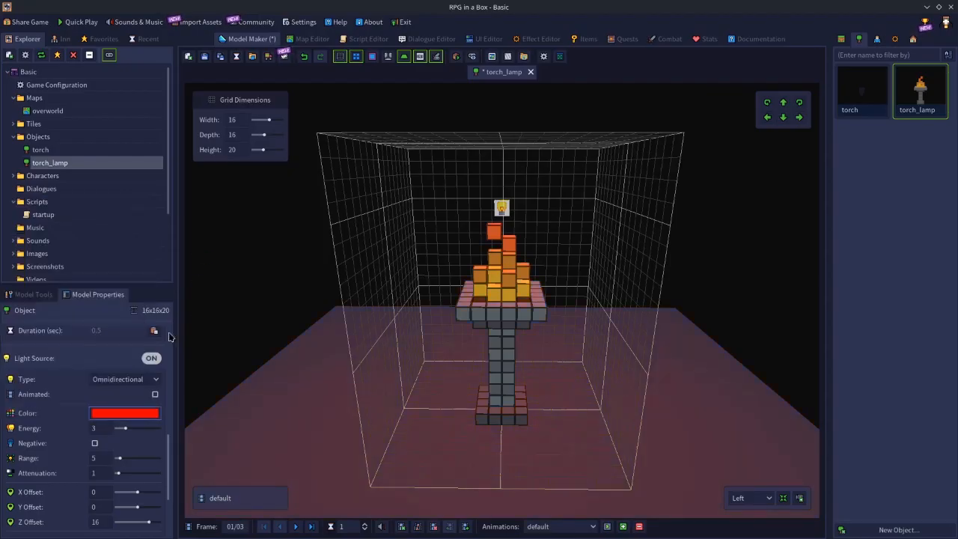
left_click(94, 444)
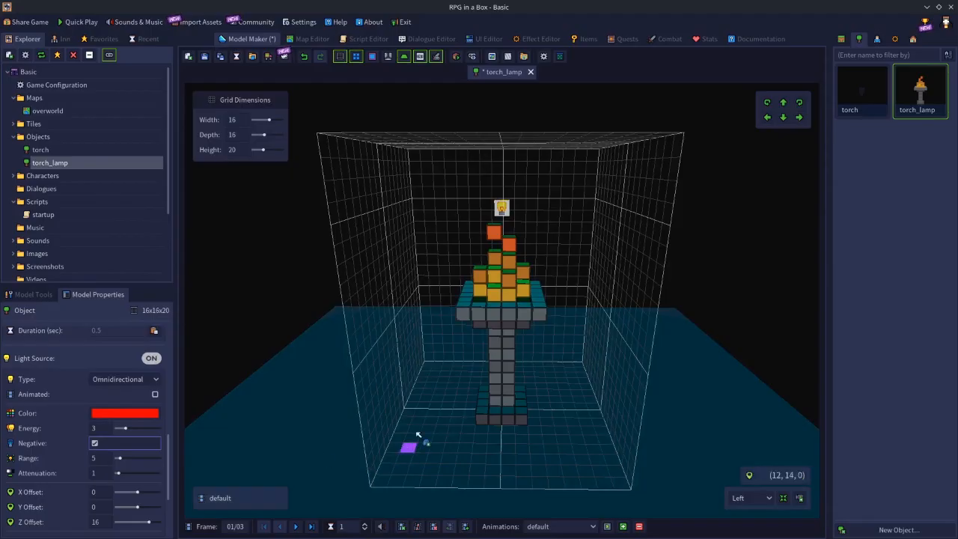
left_click(204, 57)
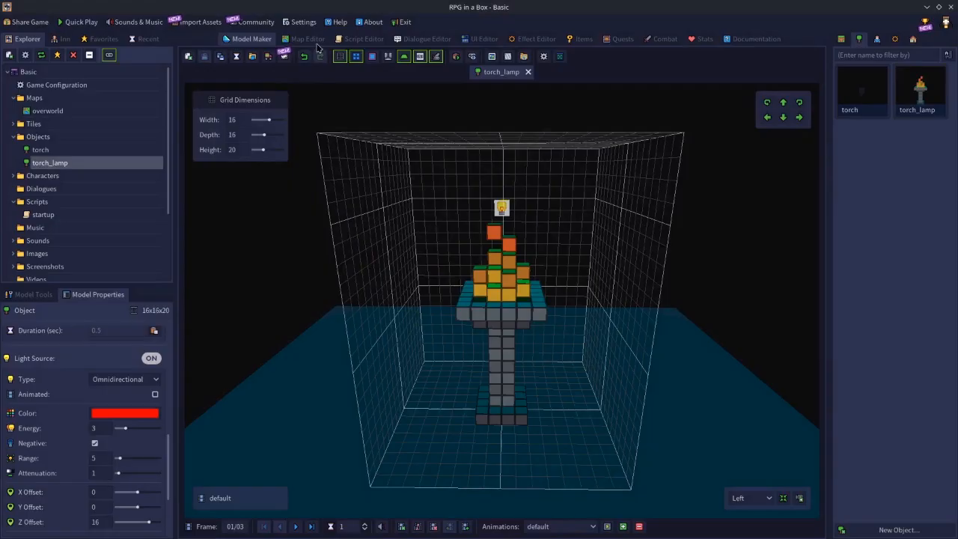
View the overworld map with the torch_lamp object selected, and reopen the lamp model for editing.
left_click(315, 43)
left_click(918, 101)
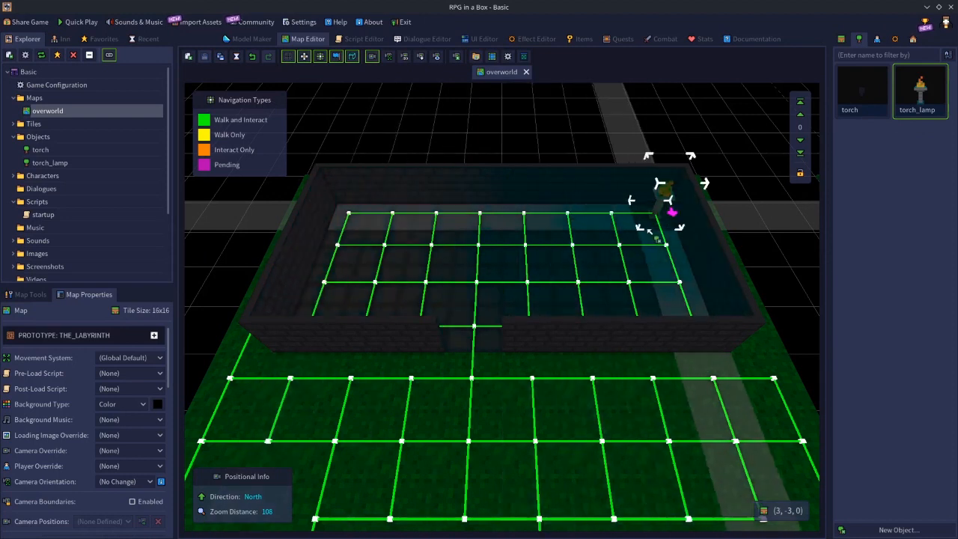
double_click(920, 89)
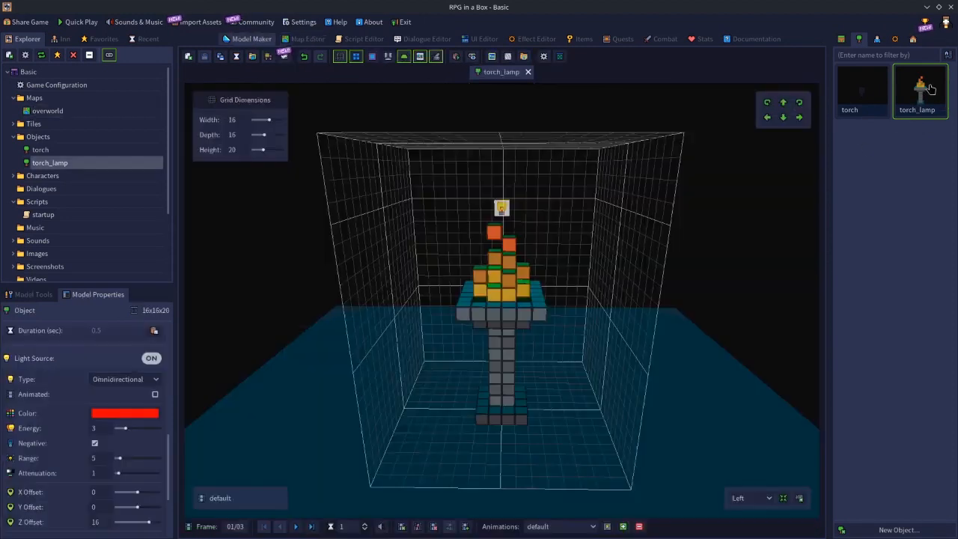
Set the light's energy to 16, try a range of 1, and set the range to 2.
left_click(100, 427)
type("16")
key("Return")
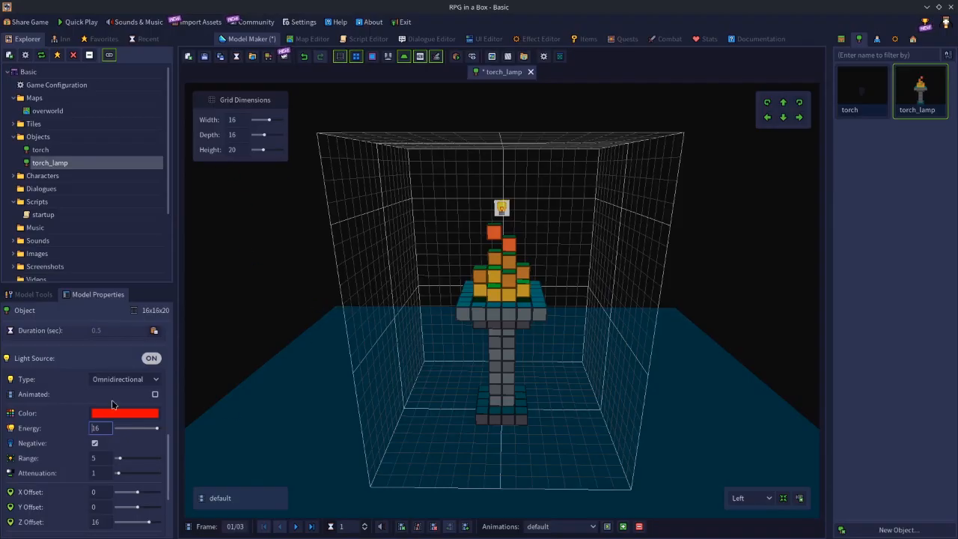
left_click(101, 458)
type("1")
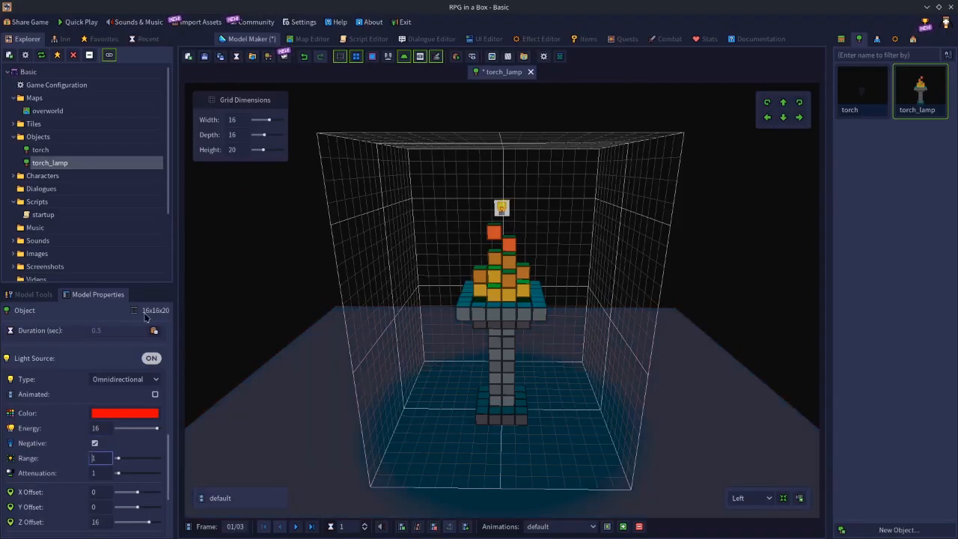
type("2")
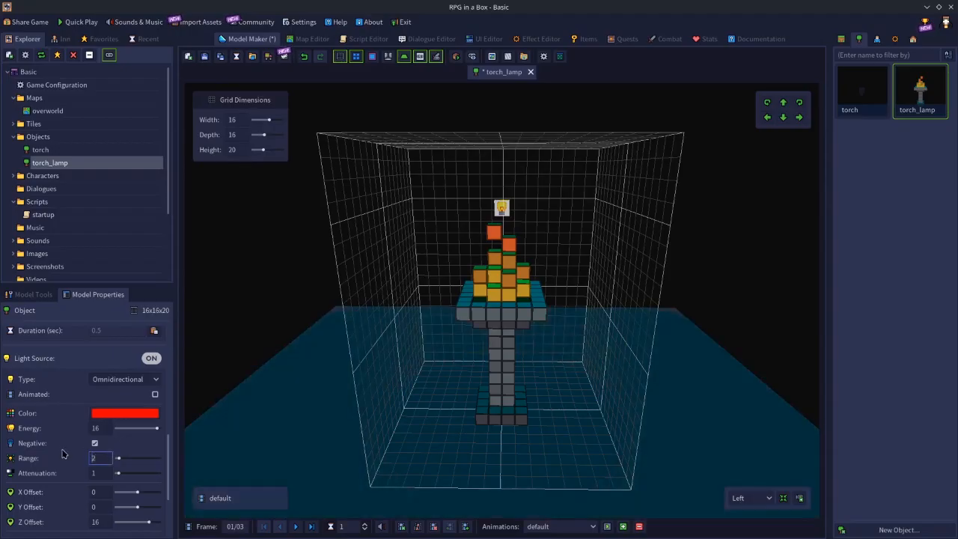
Save the torch_lamp model, step through its animation frames, and preview its light on the overworld map.
left_click(204, 56)
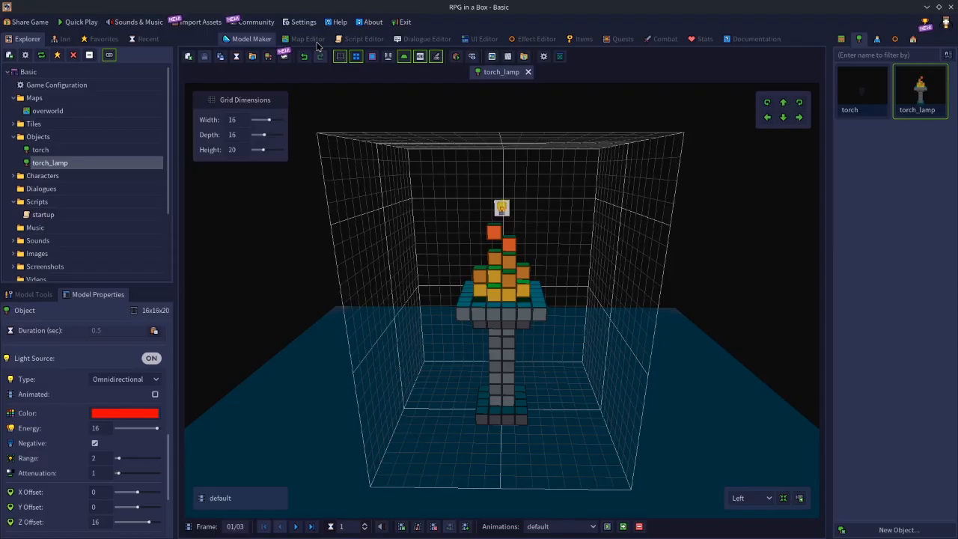
left_click(296, 526)
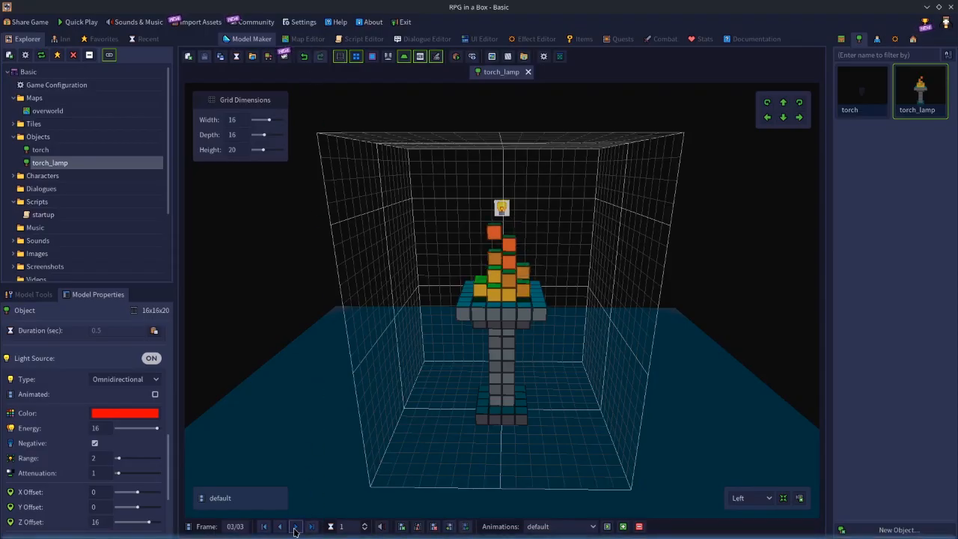
left_click(278, 526)
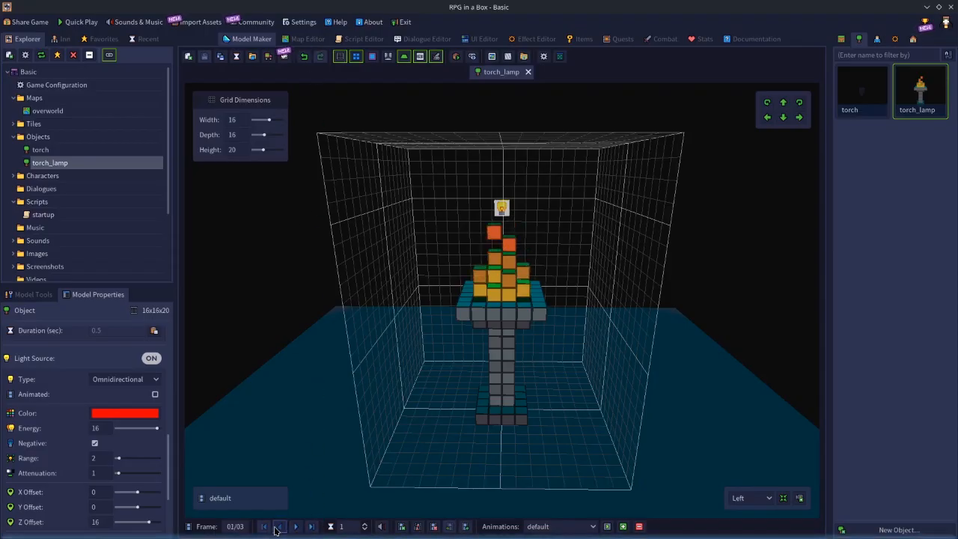
left_click(306, 40)
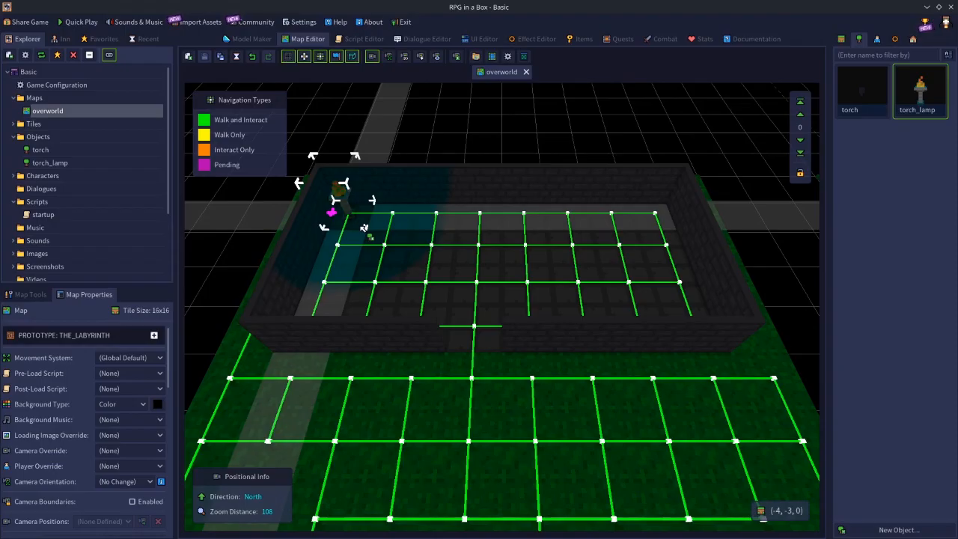
Reopen the torch_lamp model, turn Negative off, change the light color from red to blue, and save the model.
double_click(926, 93)
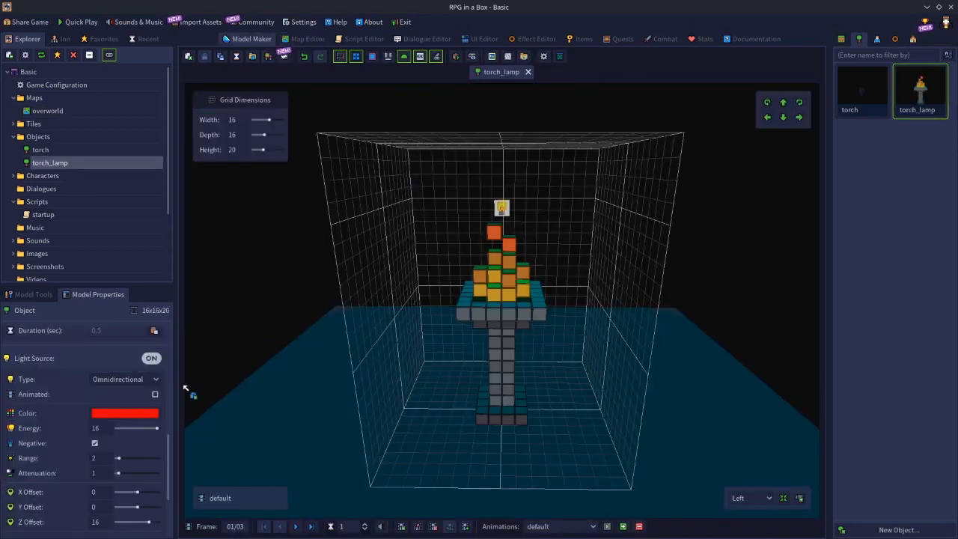
left_click(94, 443)
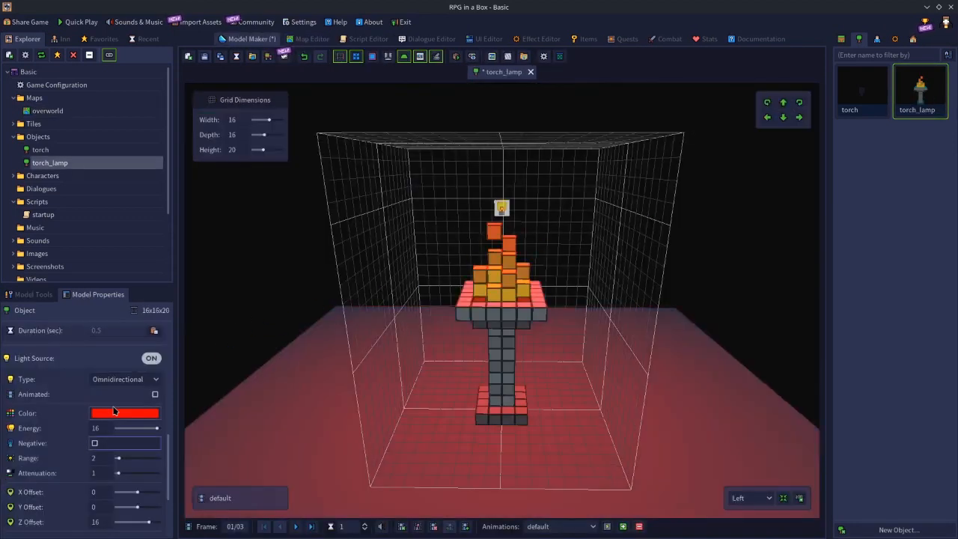
left_click(114, 413)
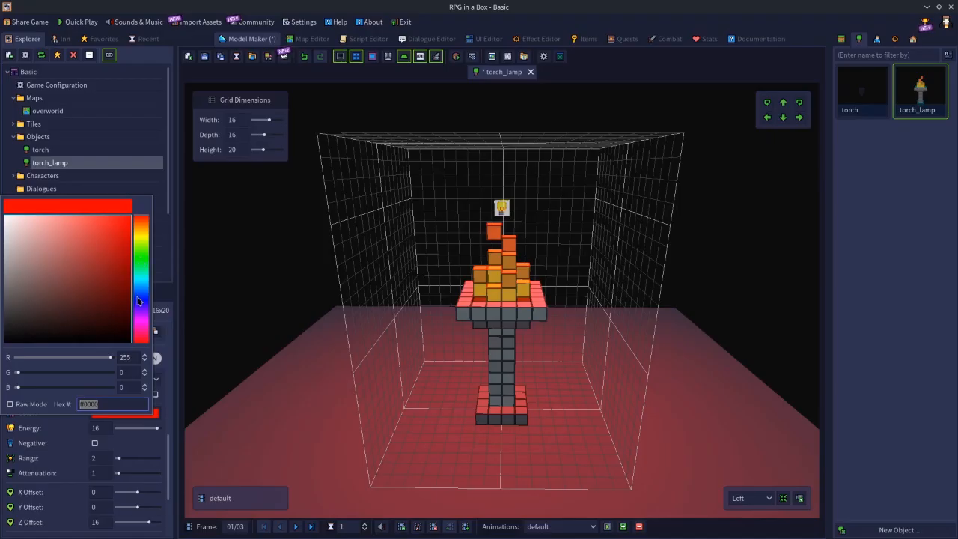
left_click(138, 300)
left_click_drag(113, 257, 140, 214)
left_click(139, 304)
left_click(293, 214)
left_click(204, 56)
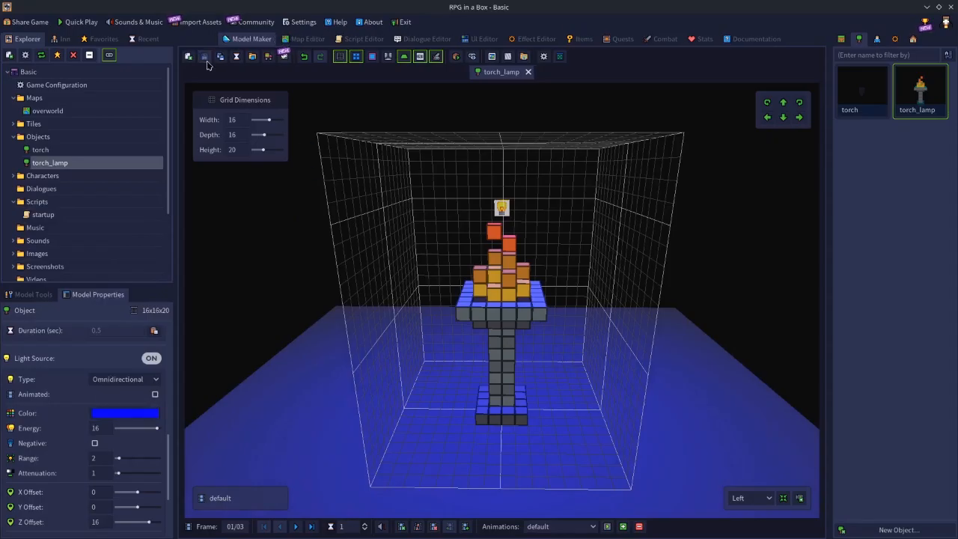
Preview the torch_lamp's blue light across the room on the overworld map, and reopen the model for editing.
left_click(310, 41)
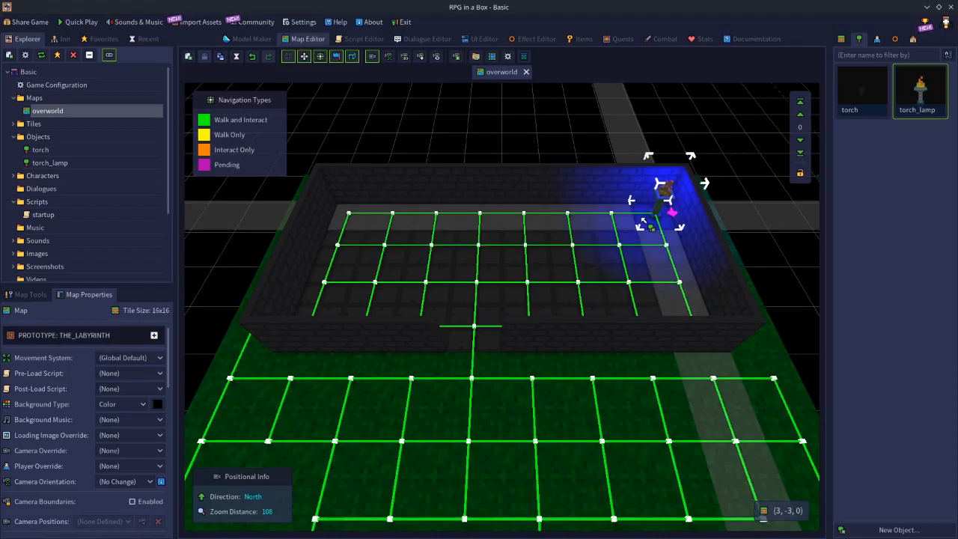
left_click_drag(641, 222, 352, 221)
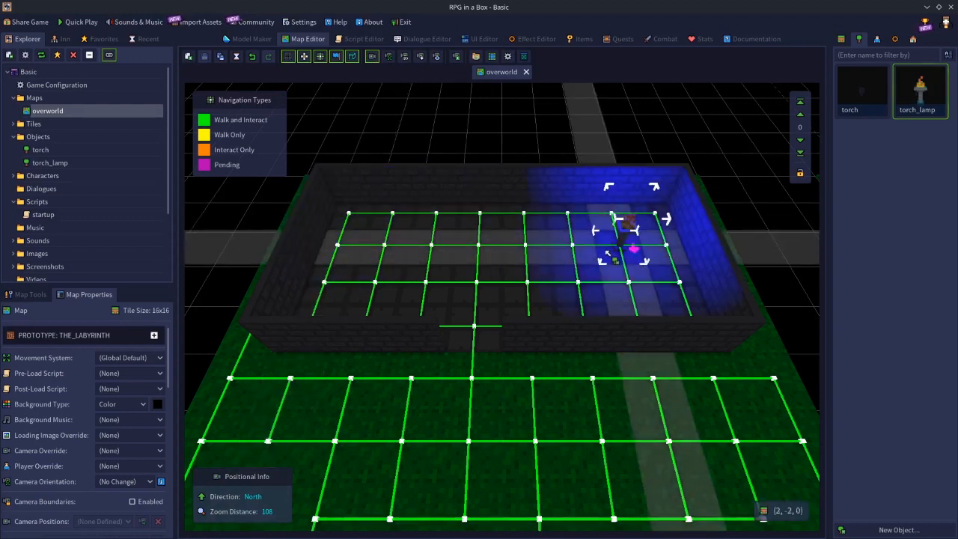
double_click(925, 83)
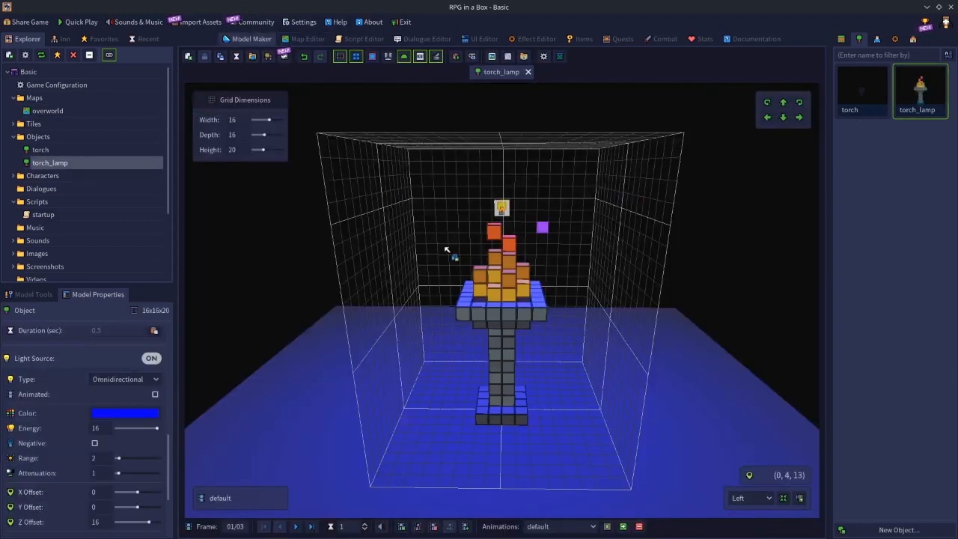
Set the light color to white with Negative on, save the model, and view it on the overworld map.
left_click(116, 417)
left_click_drag(39, 234, 3, 203)
left_click(227, 225)
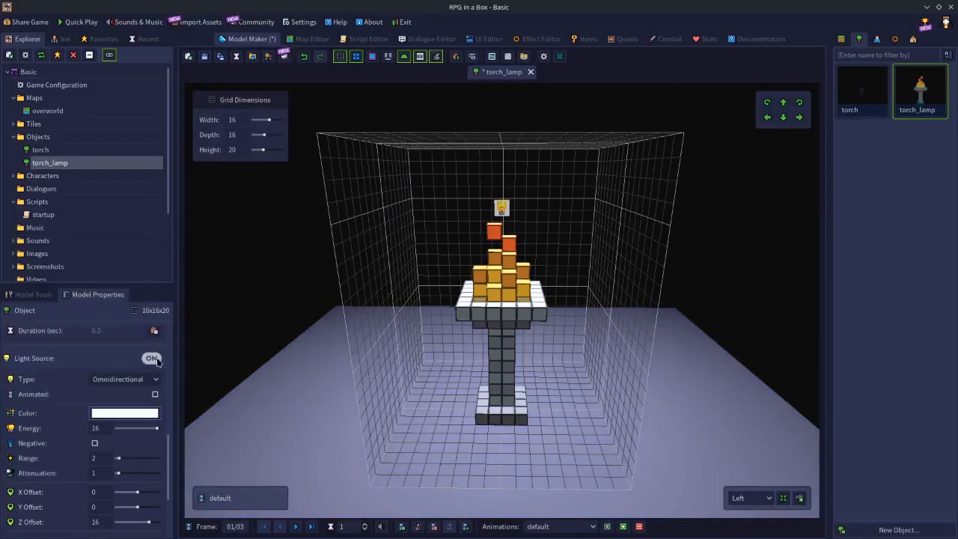
left_click(94, 442)
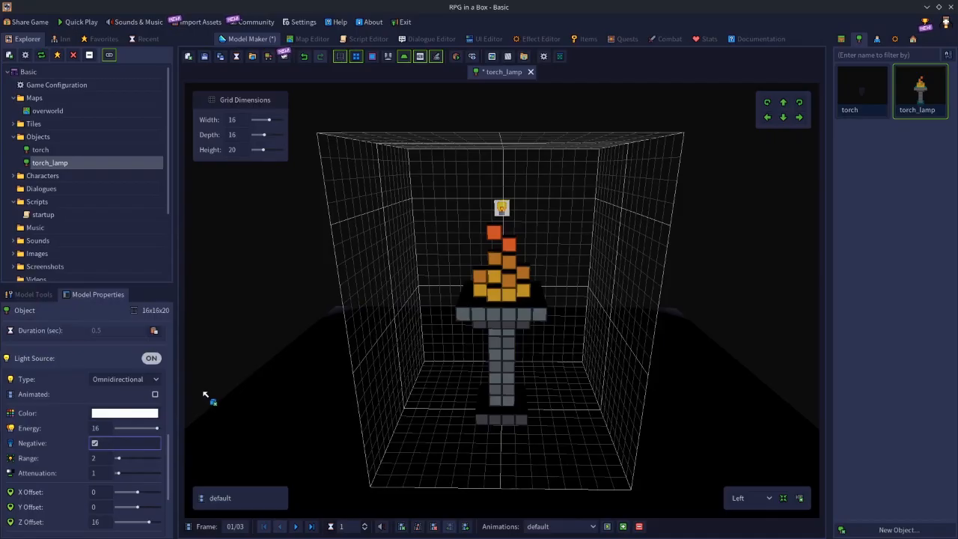
left_click(205, 56)
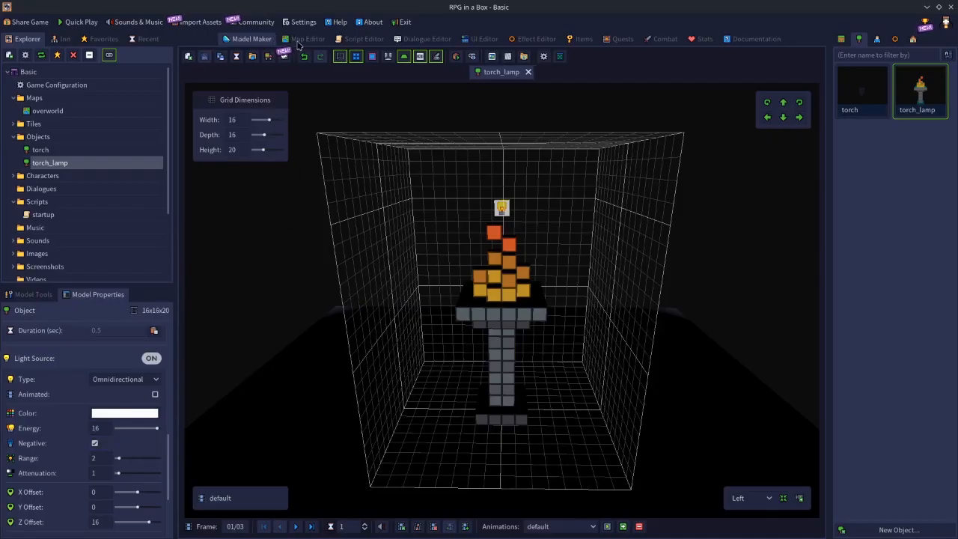
left_click(301, 39)
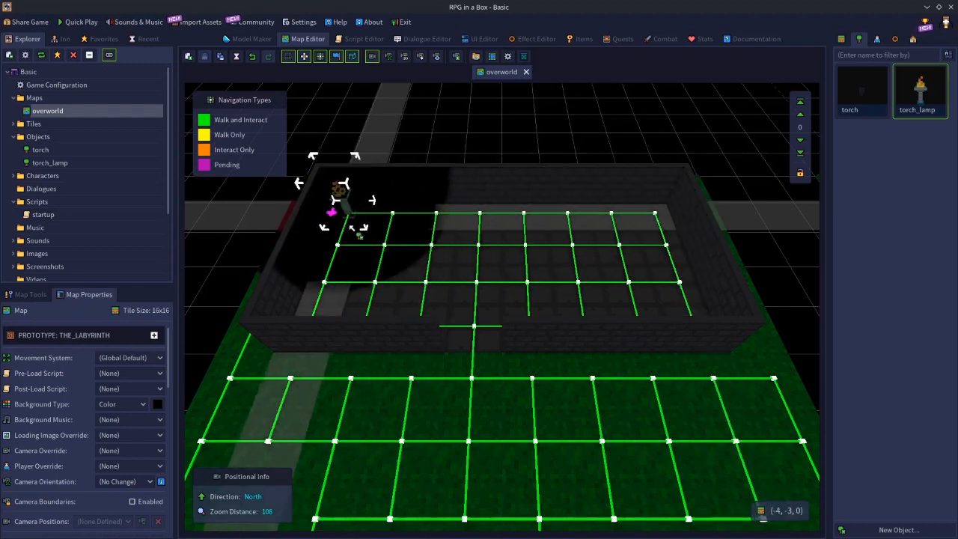
Reopen the torch_lamp model, turn its light's Negative option off, and set the energy to 3.
double_click(910, 100)
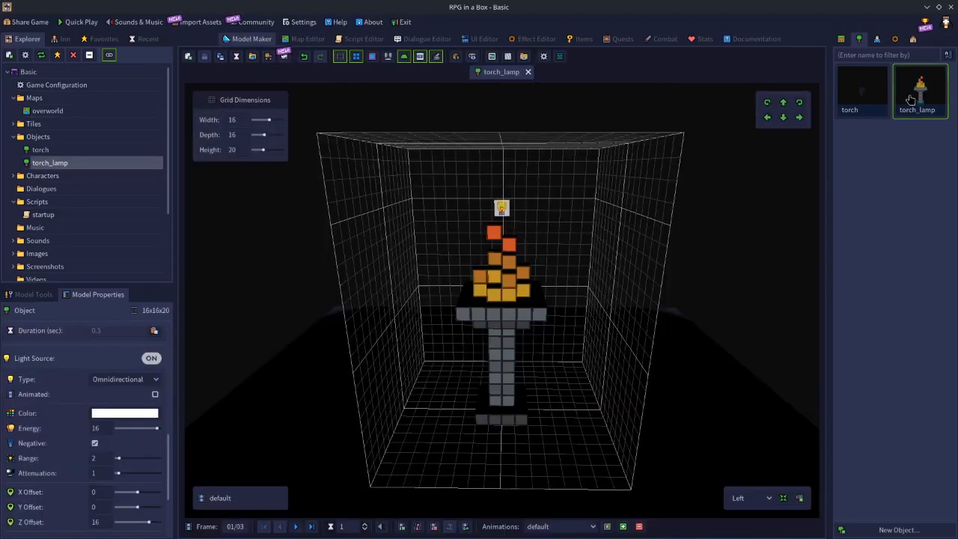
left_click(95, 444)
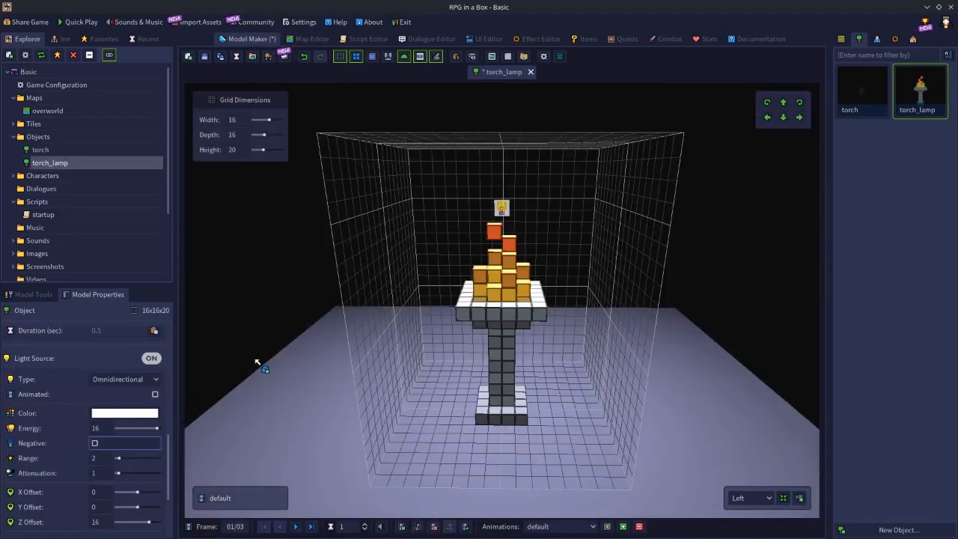
left_click(109, 429)
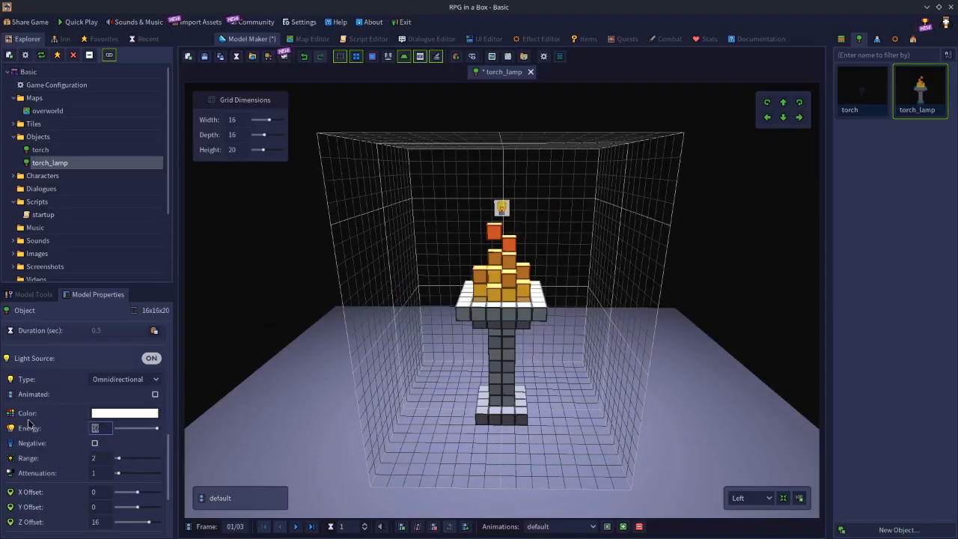
type("3")
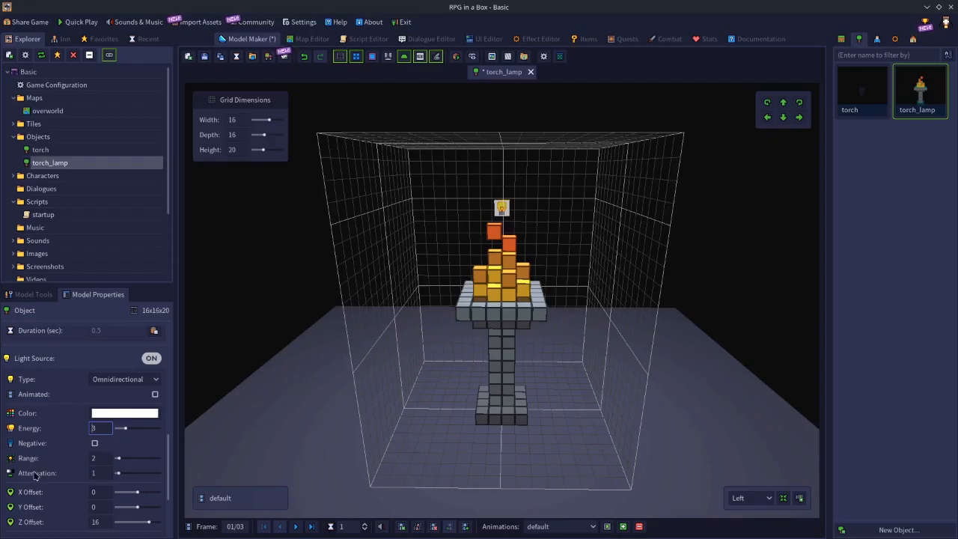
Save the torch_lamp model with its white light and compare its effect on the overworld map before and after saving.
left_click(102, 459)
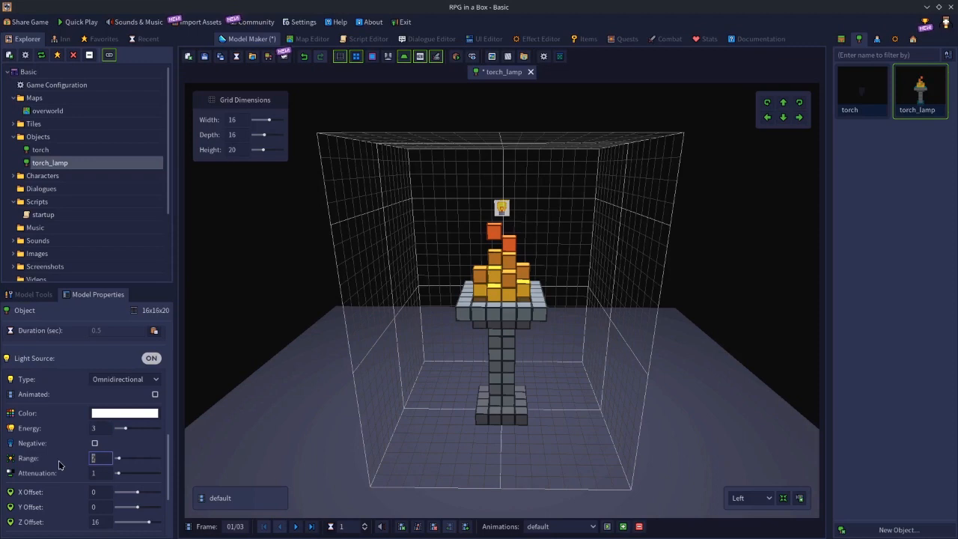
left_click(303, 40)
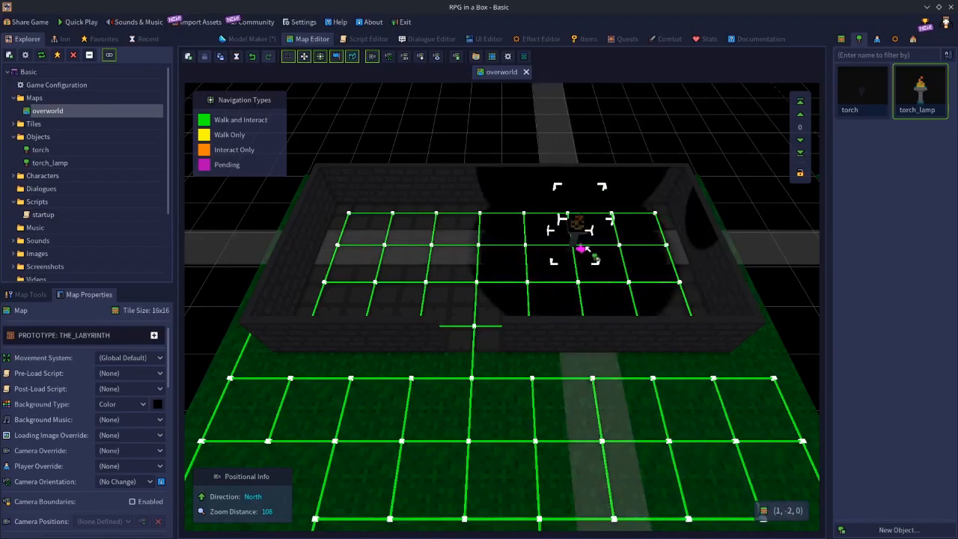
left_click(258, 40)
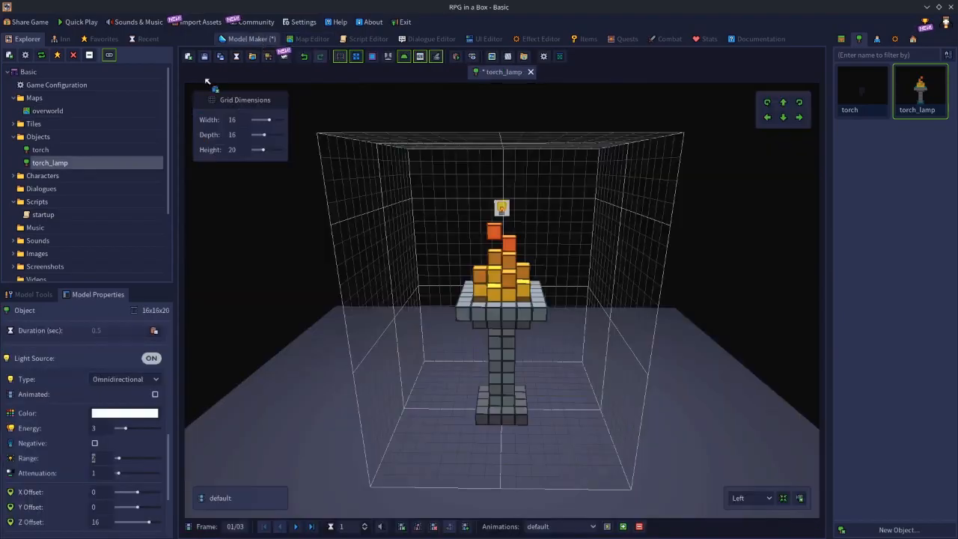
left_click(205, 56)
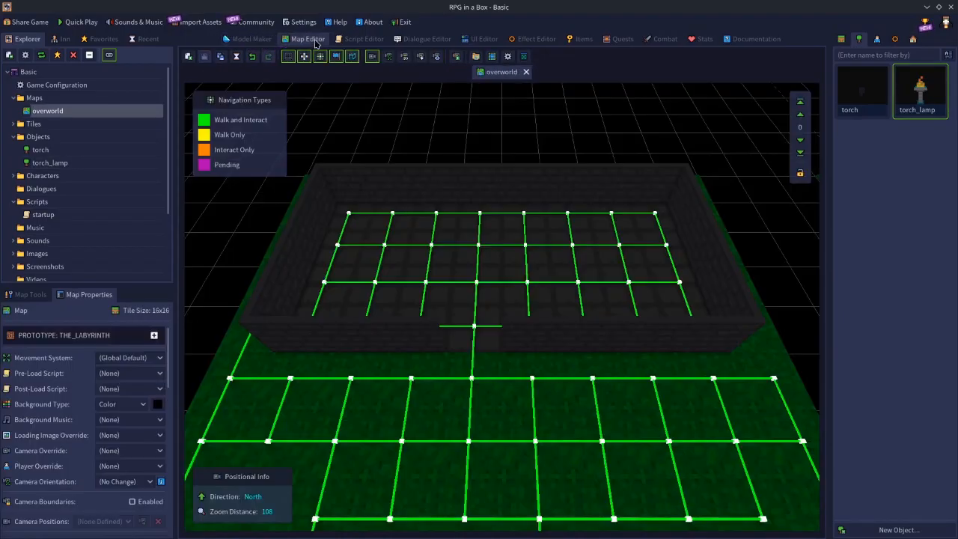
left_click(305, 39)
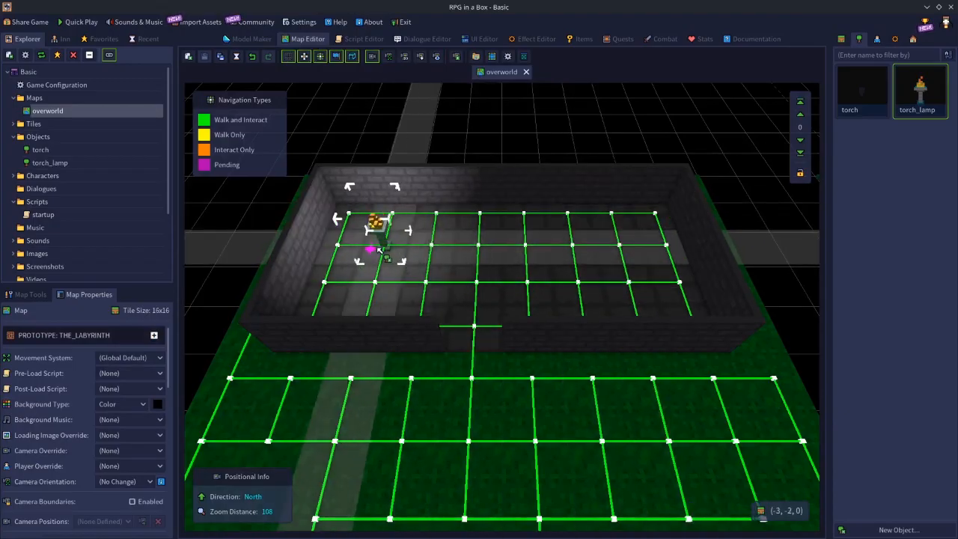
Set the light's range to 6, save the torch_lamp model, and preview it in the overworld room.
left_click(257, 41)
double_click(99, 461)
type("6")
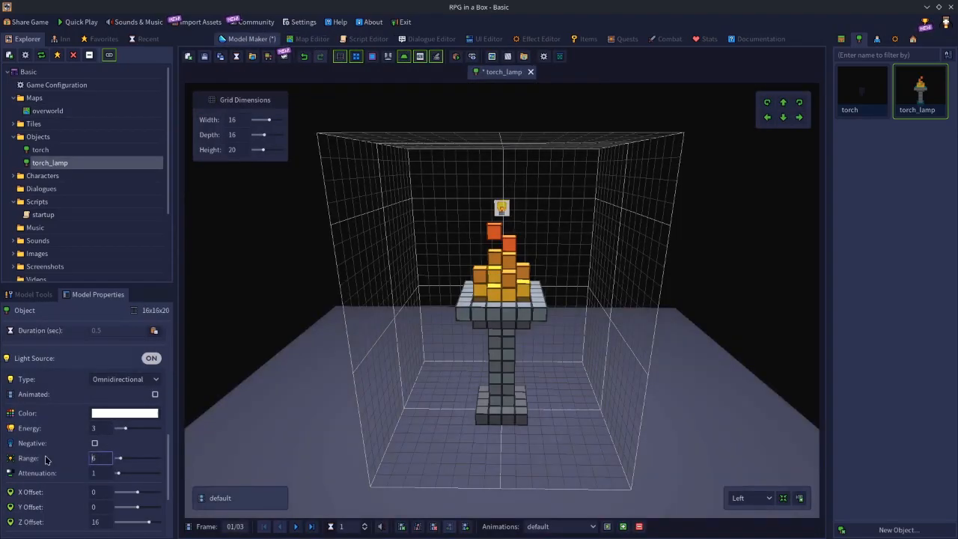
left_click(203, 60)
left_click(305, 39)
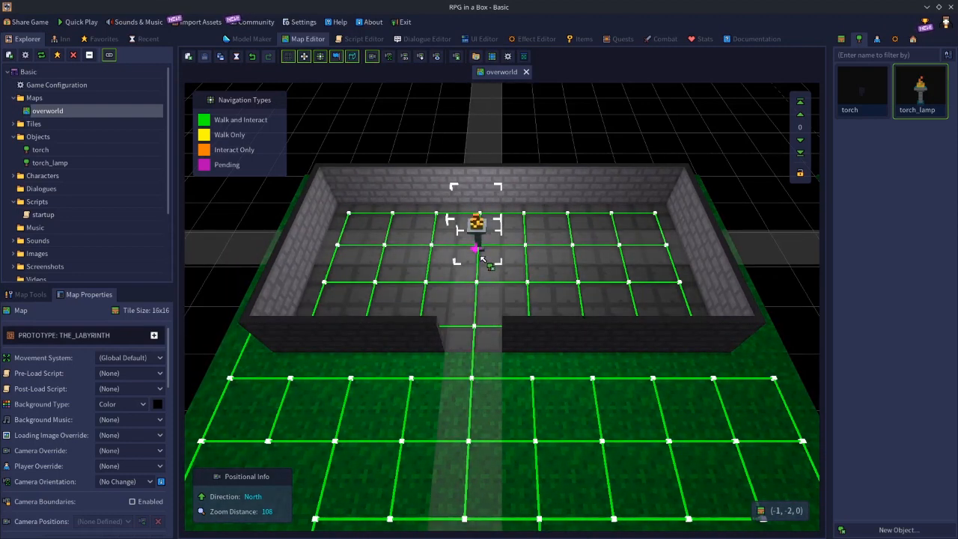
Set the torch_lamp light's range to 3 and save the model.
left_click(255, 40)
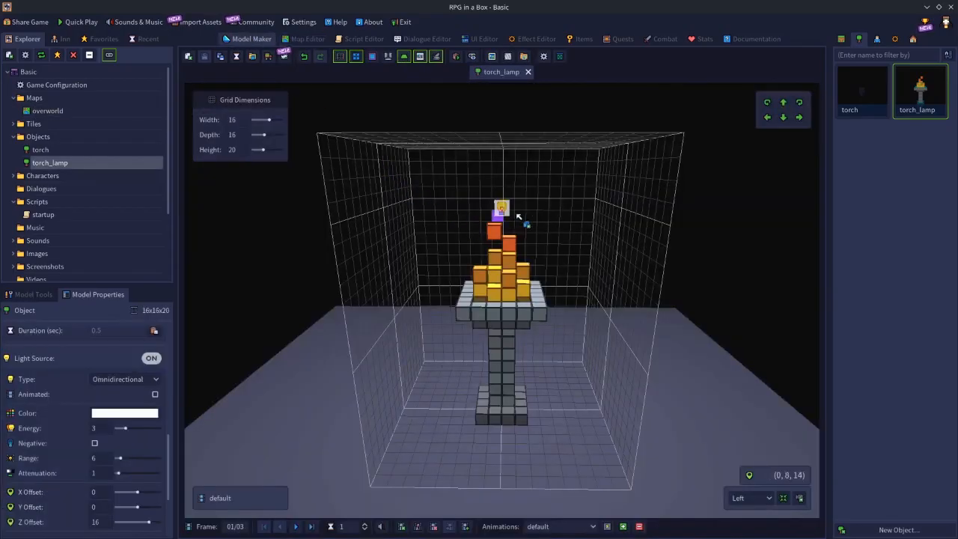
right_click_drag(515, 222, 493, 250)
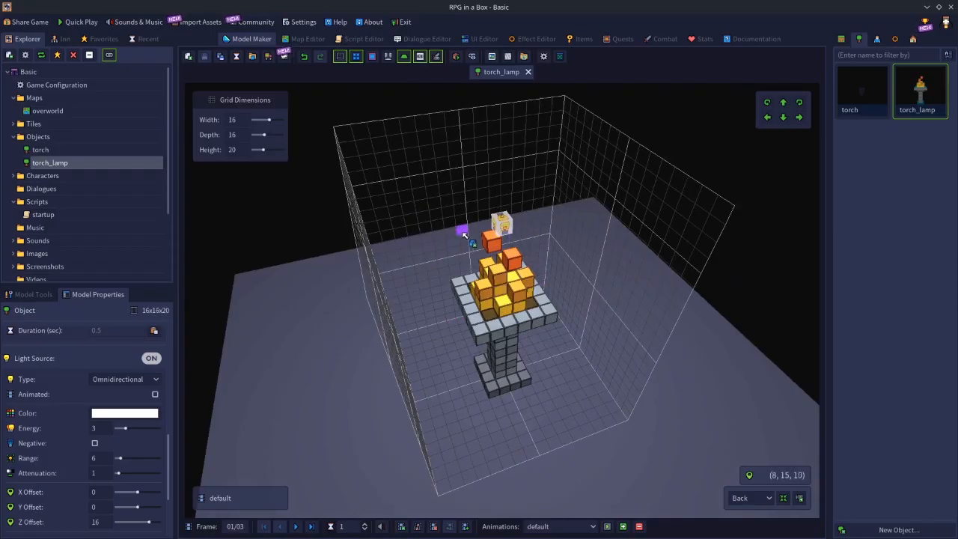
right_click_drag(453, 374, 559, 341)
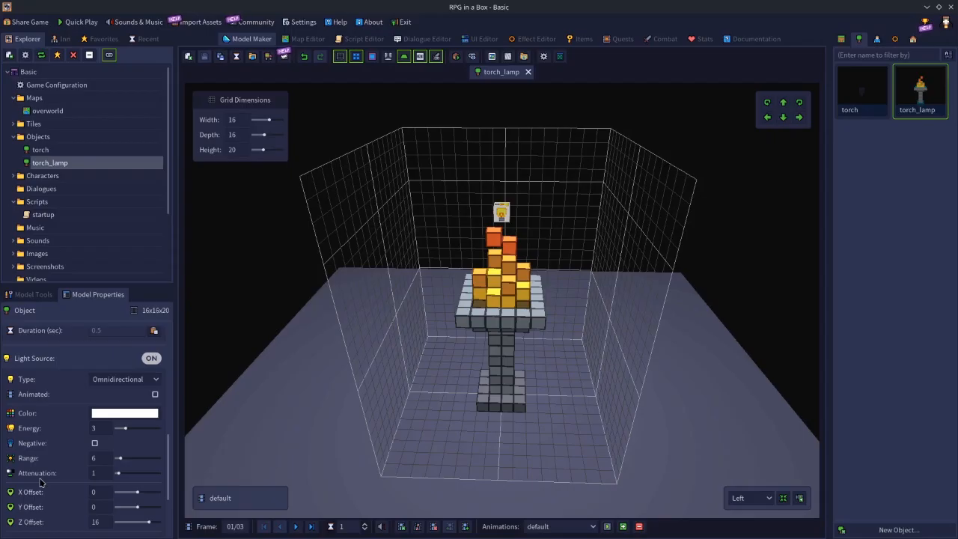
middle_click_drag(483, 457, 476, 341)
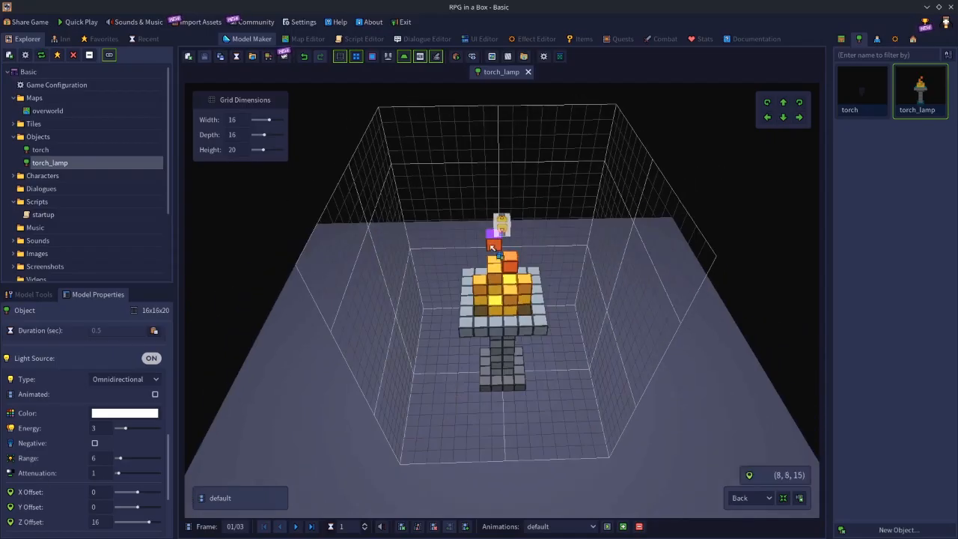
middle_click_drag(485, 422, 626, 368)
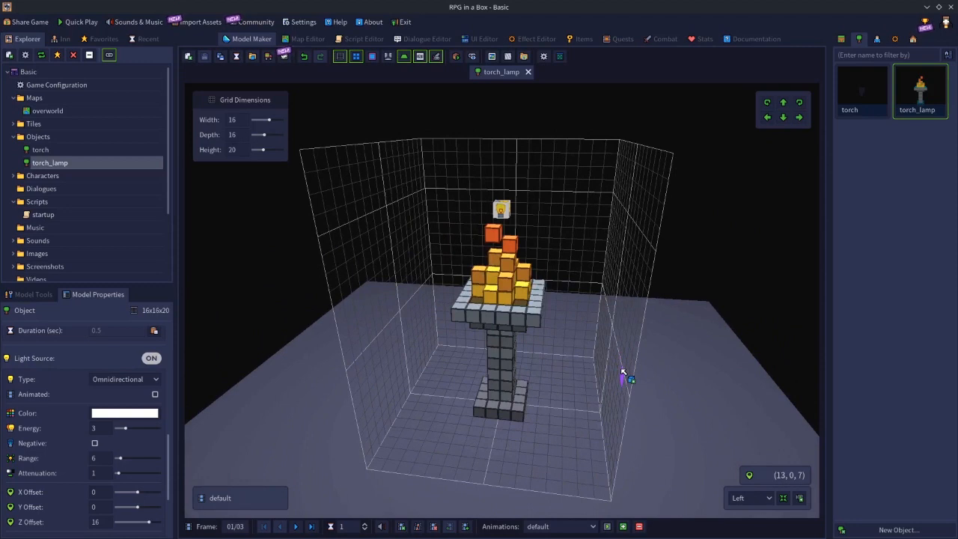
left_click(299, 39)
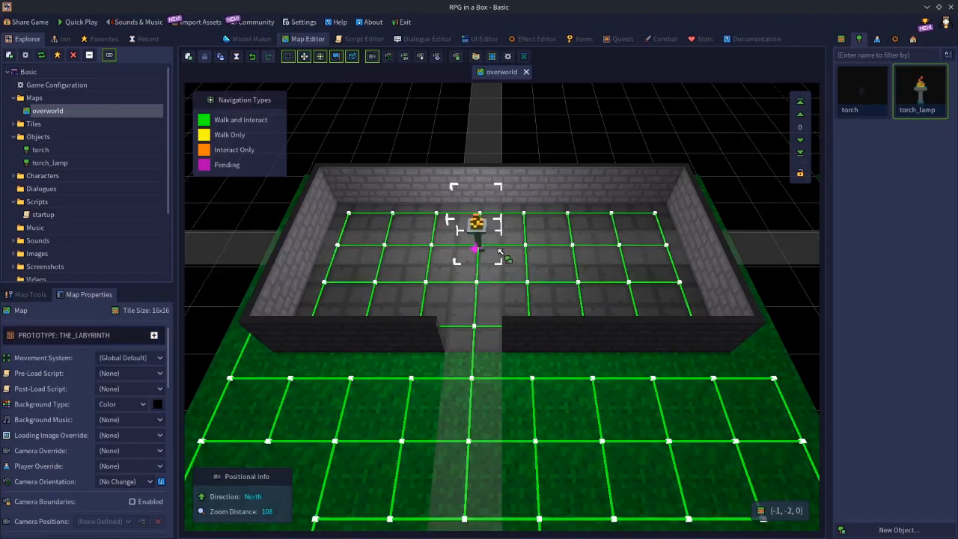
left_click(262, 39)
left_click(100, 459)
type("3")
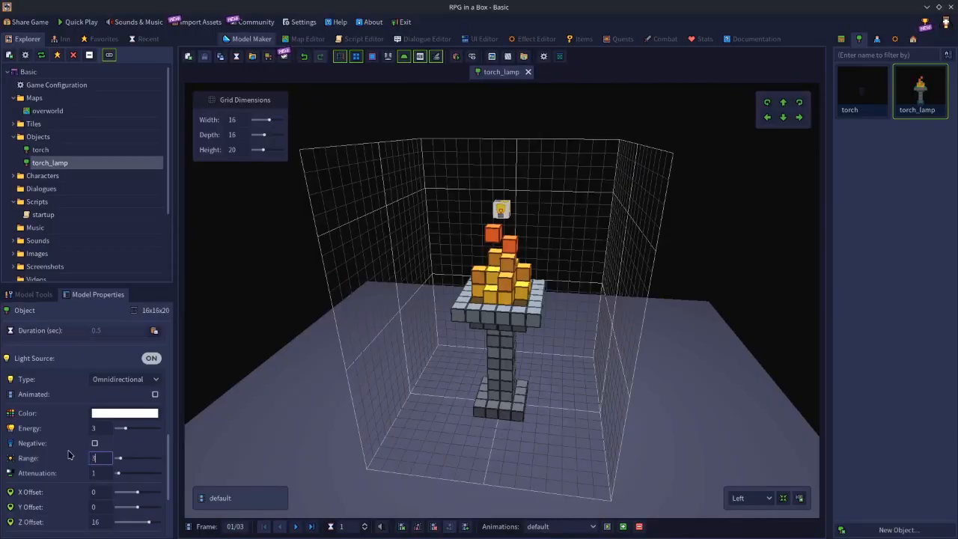
left_click(204, 57)
Place a torch_lamp on the overworld map inside the walled room at tile (-1, -1, 0), near the doorway.
left_click(319, 42)
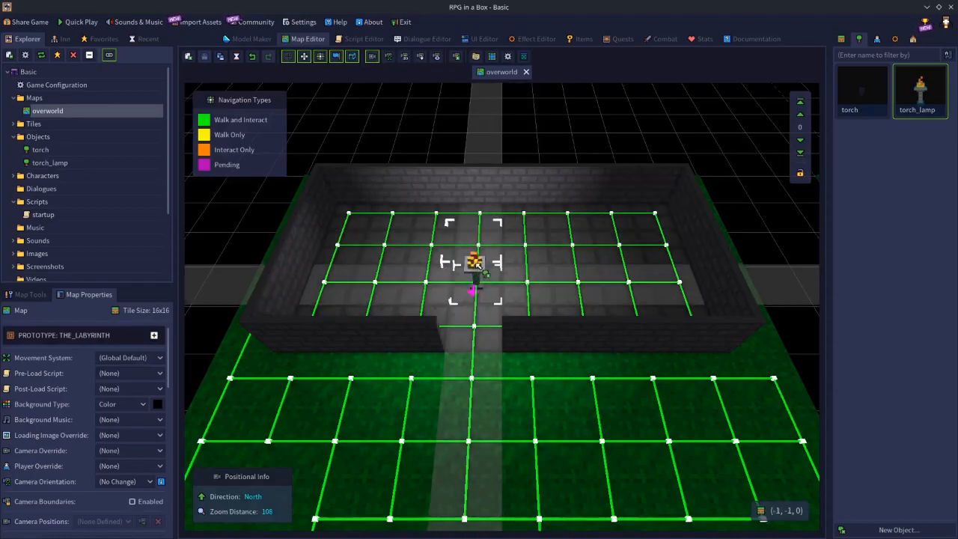
left_click(475, 278)
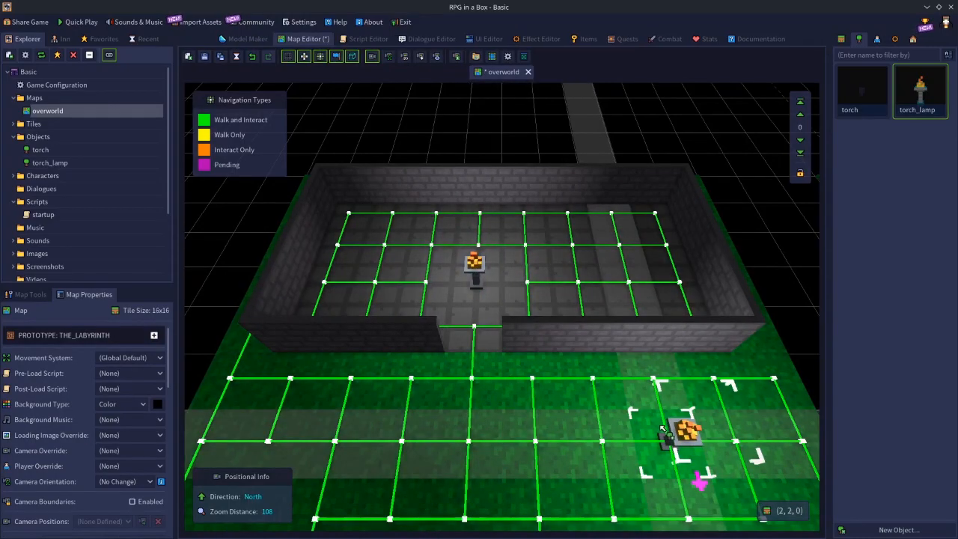
key("e")
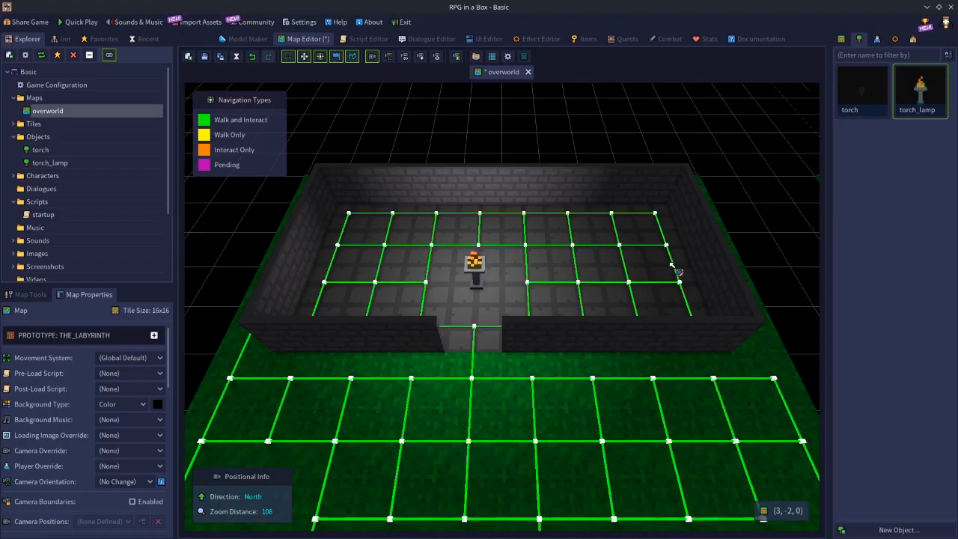
Delete the torch_lamp near the room's doorway at (-1, -1, 1) and save the overworld map.
left_click(486, 279)
right_click(486, 279)
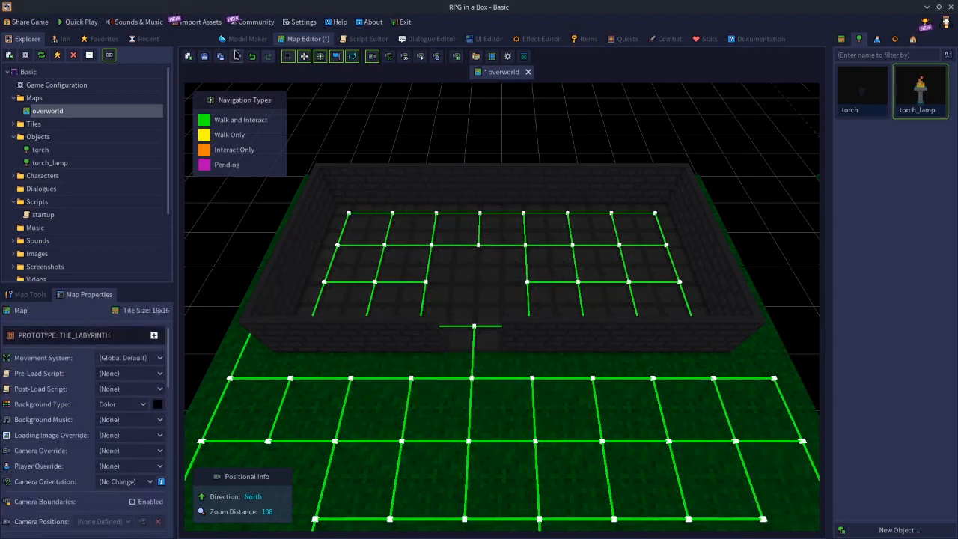
left_click(202, 59)
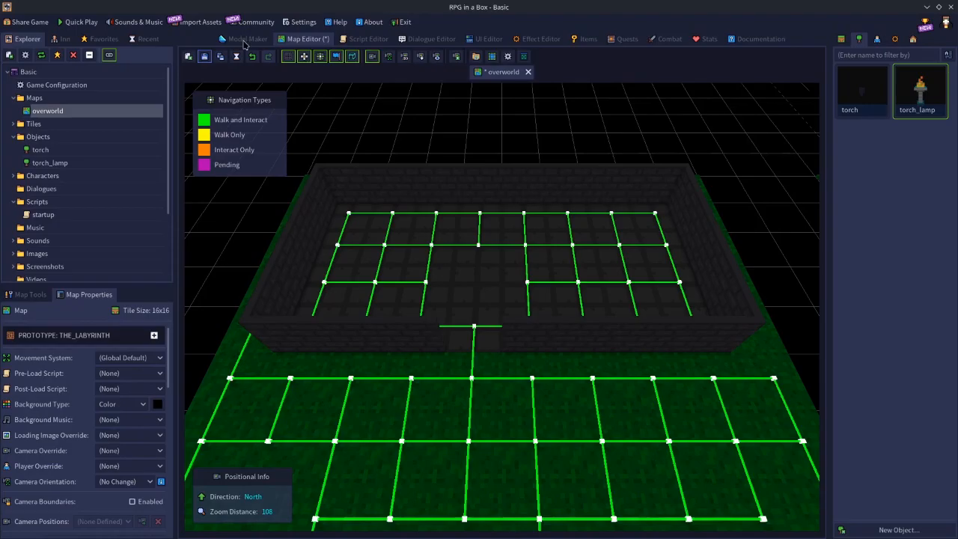
Set the torch_lamp light's attenuation to 0.01 and save the model.
left_click(245, 40)
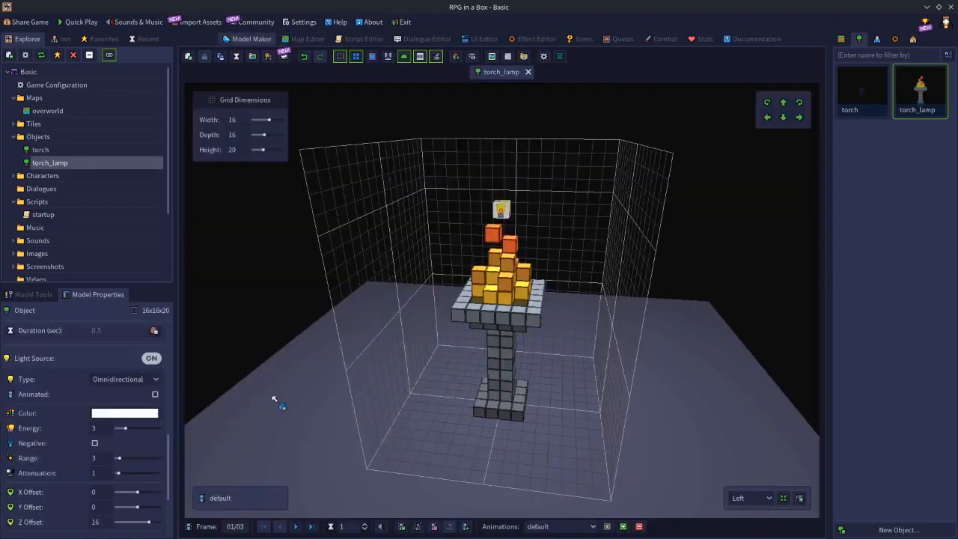
left_click(96, 474)
type("0.01")
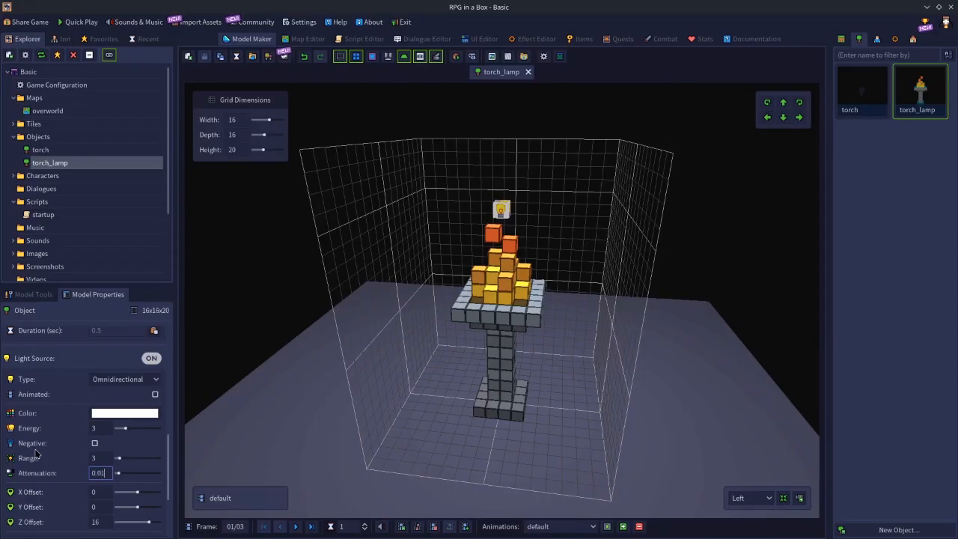
key("BackSpace")
key("BackSpace")
key("BackSpace")
key("BackSpace")
type("0.01")
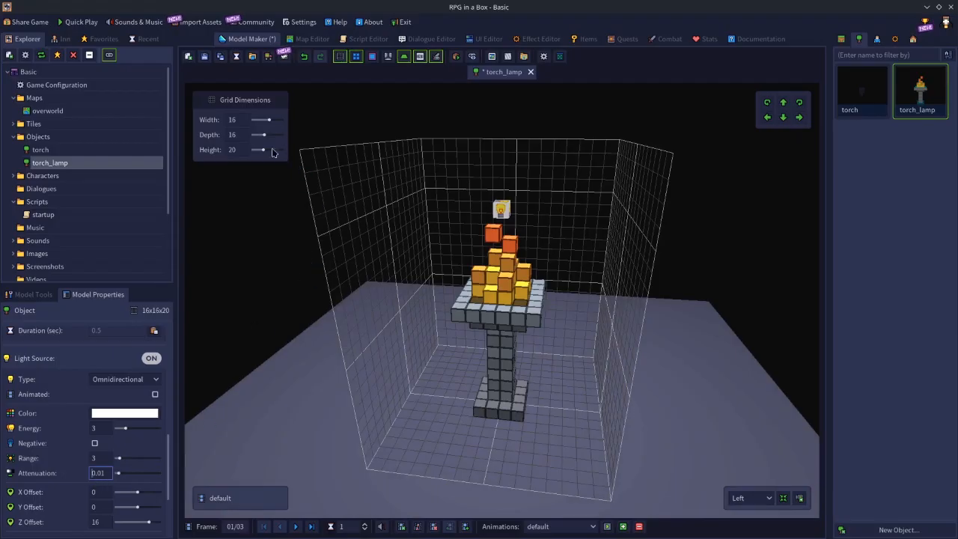
key("ctrl+s")
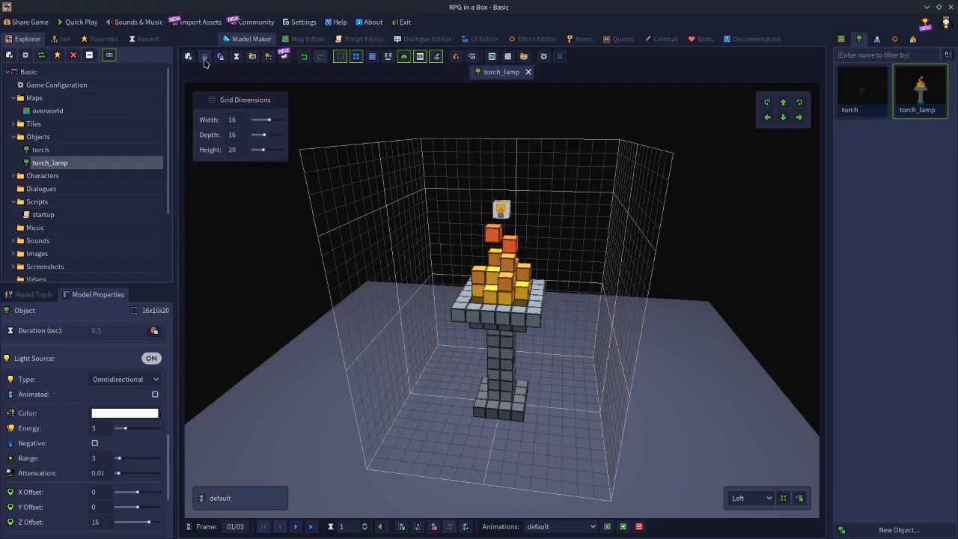
Preview the light by placing a torch_lamp on overworld tile (-1, -1, 0), and delete the lamp after viewing it.
left_click(312, 40)
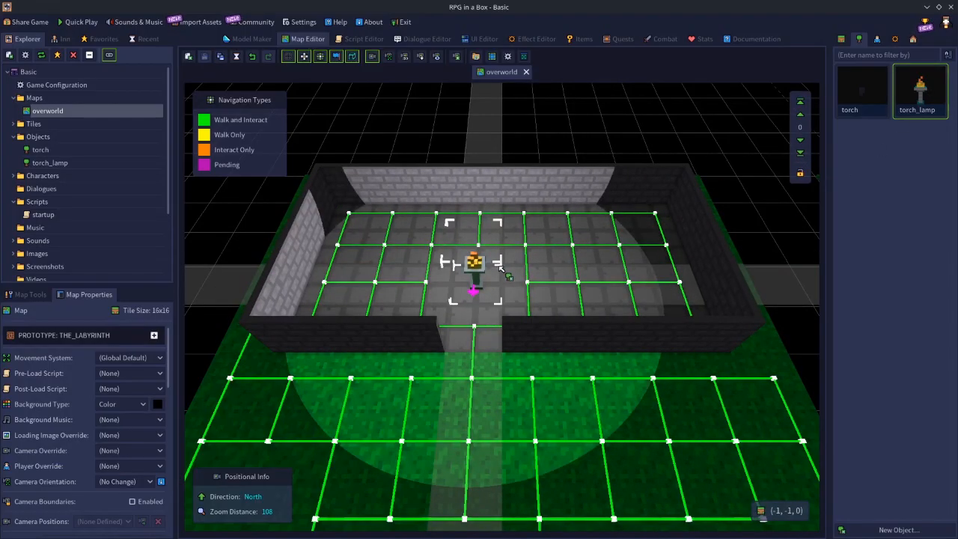
left_click(500, 267)
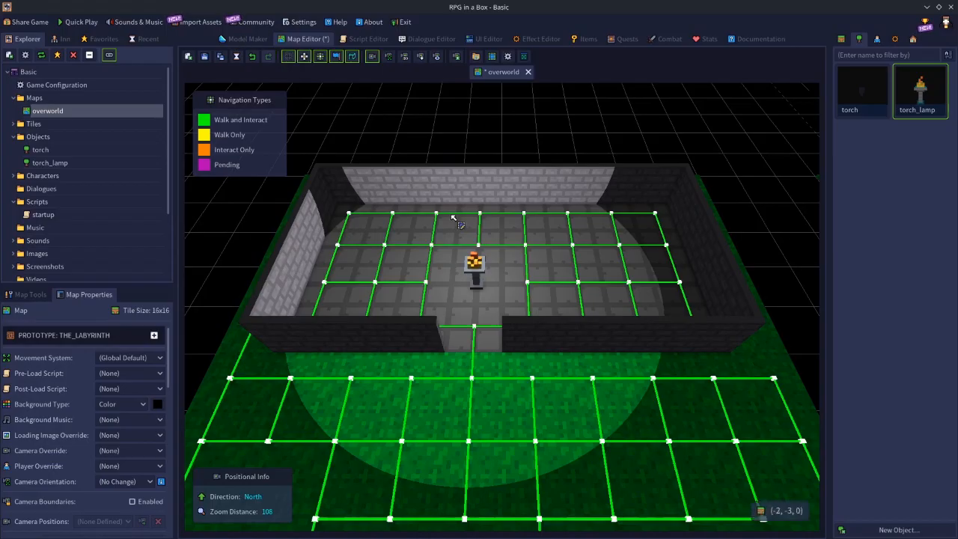
left_click(479, 267)
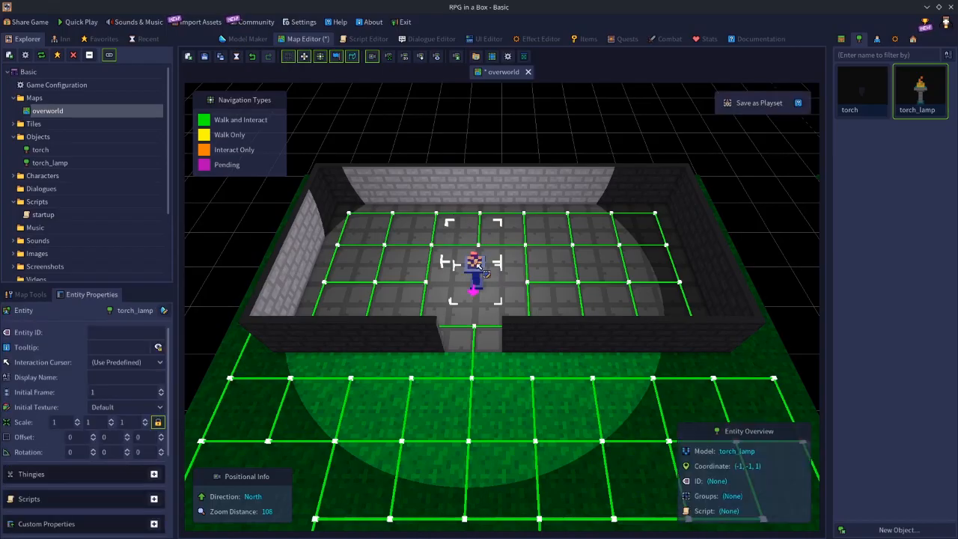
key("Delete")
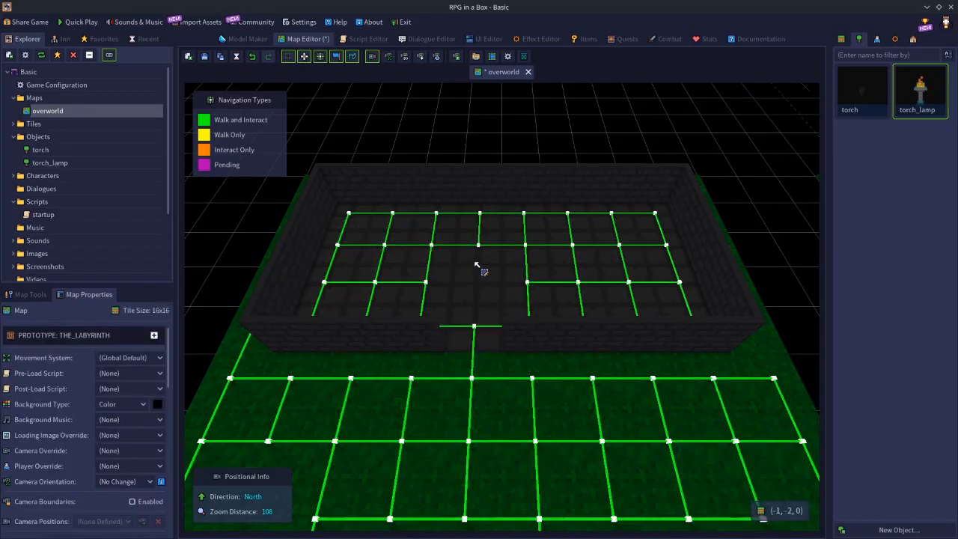
Raise the torch_lamp light's attenuation in stages, including 1 and 3, up to 5, and save the model.
left_click(238, 39)
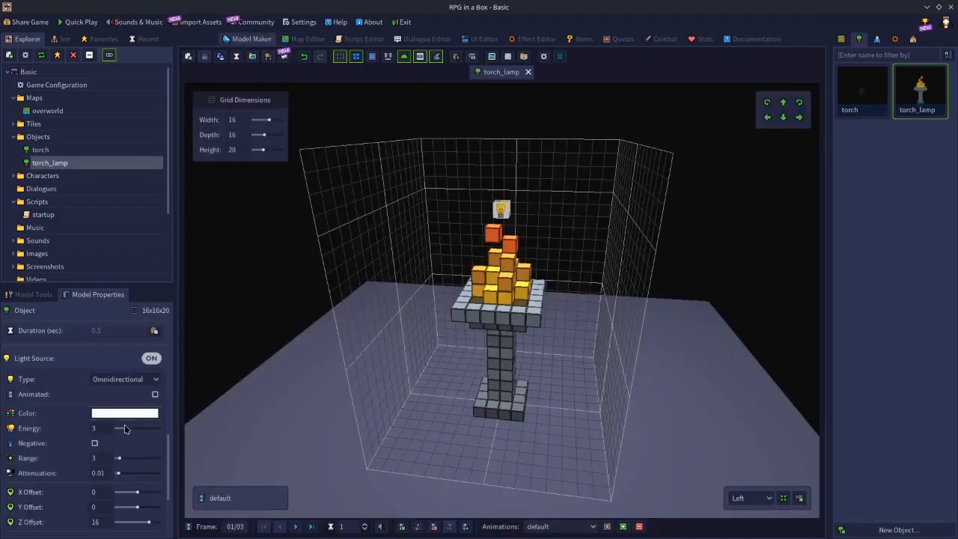
left_click(97, 473)
type("1")
key("Return")
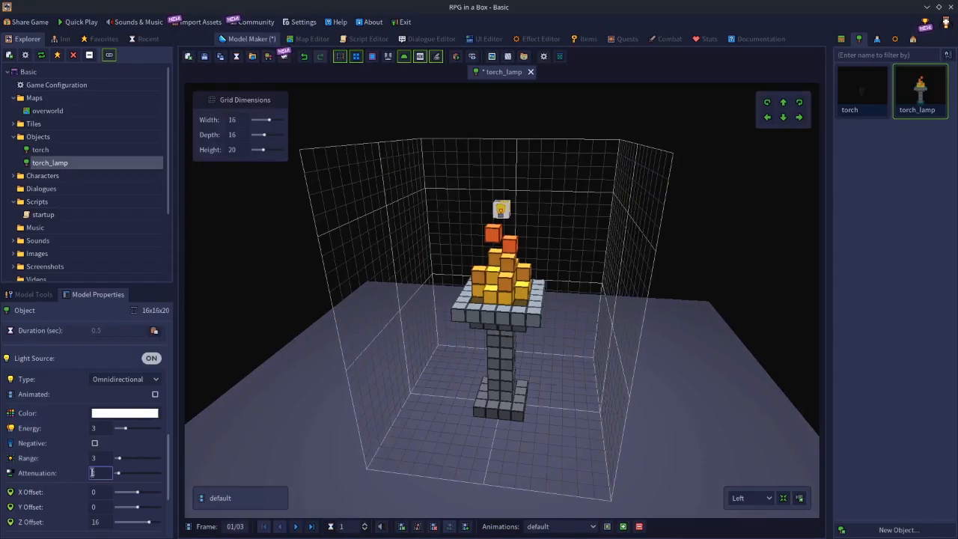
key("Return")
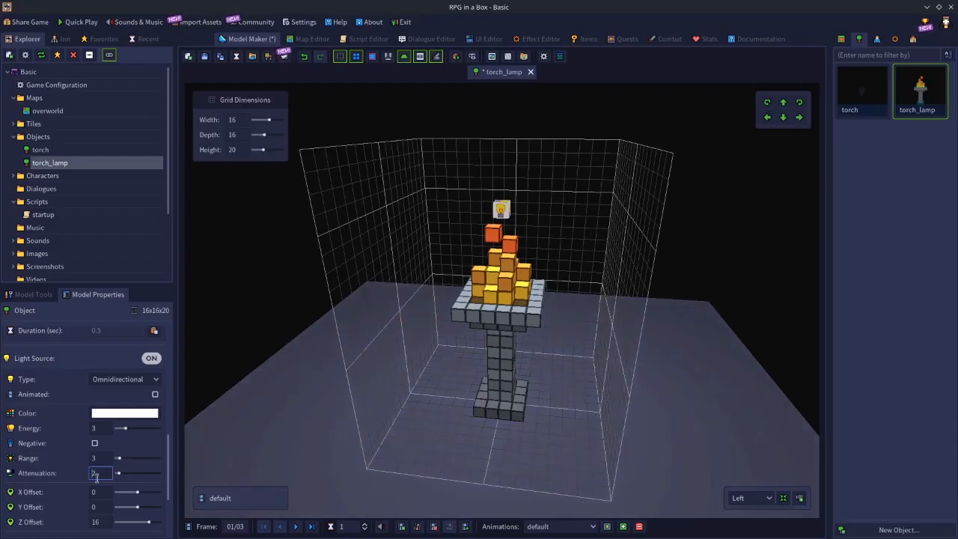
type("3")
key("Return")
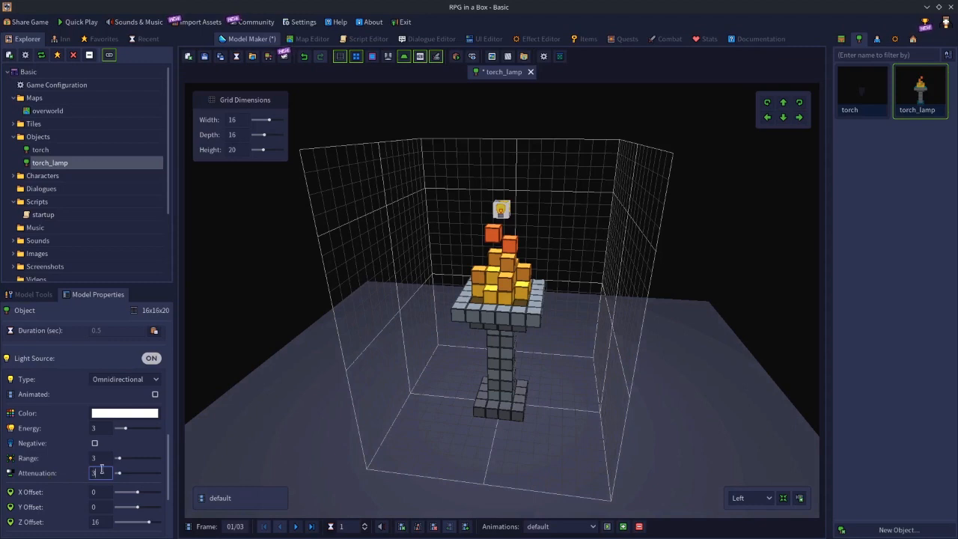
type("5")
key("Return")
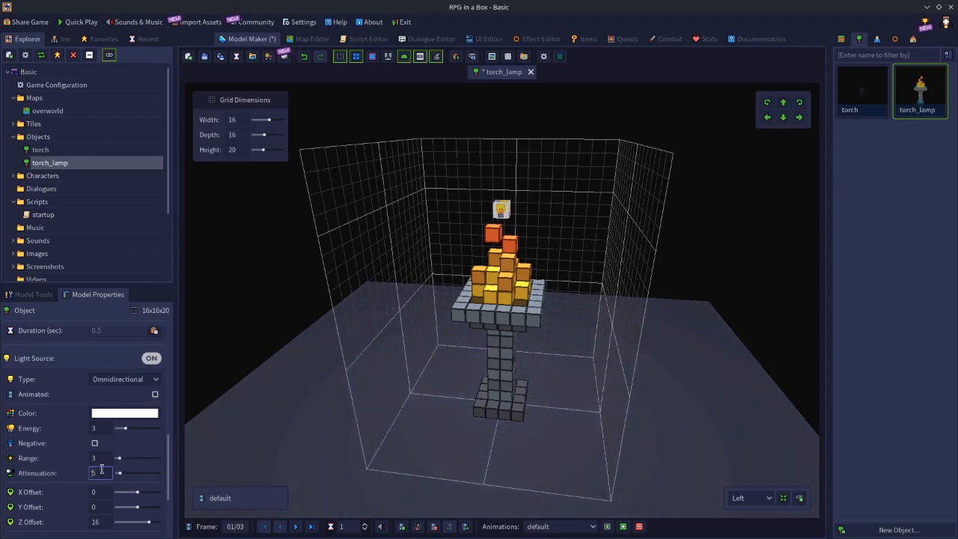
left_click(205, 56)
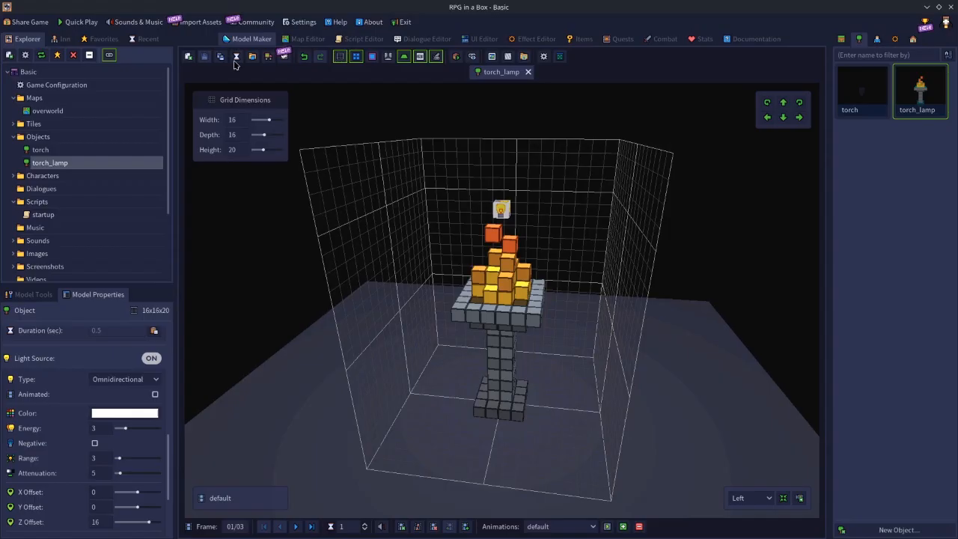
Preview the light by placing a torch_lamp at (-2, -2, 1) in the overworld room, and delete the lamp after viewing it.
left_click(309, 39)
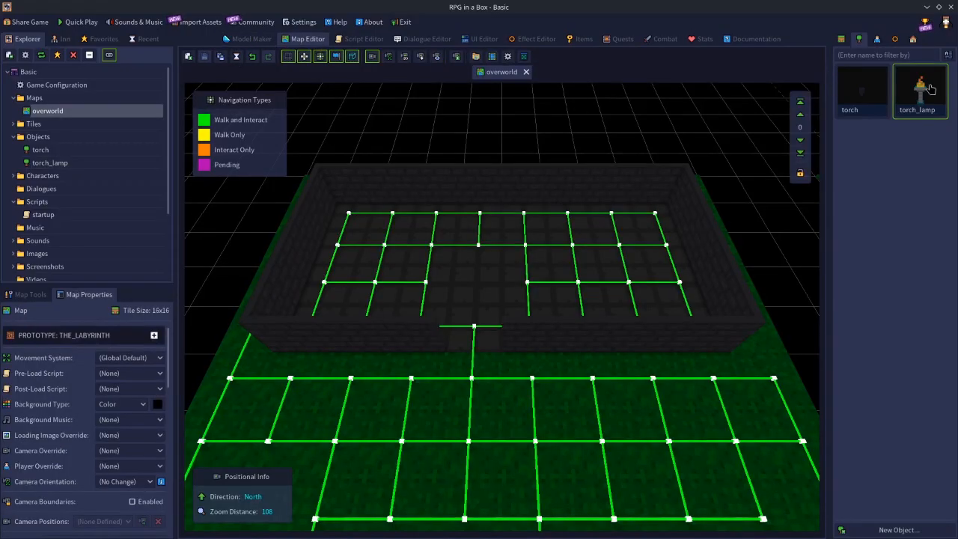
left_click(424, 233)
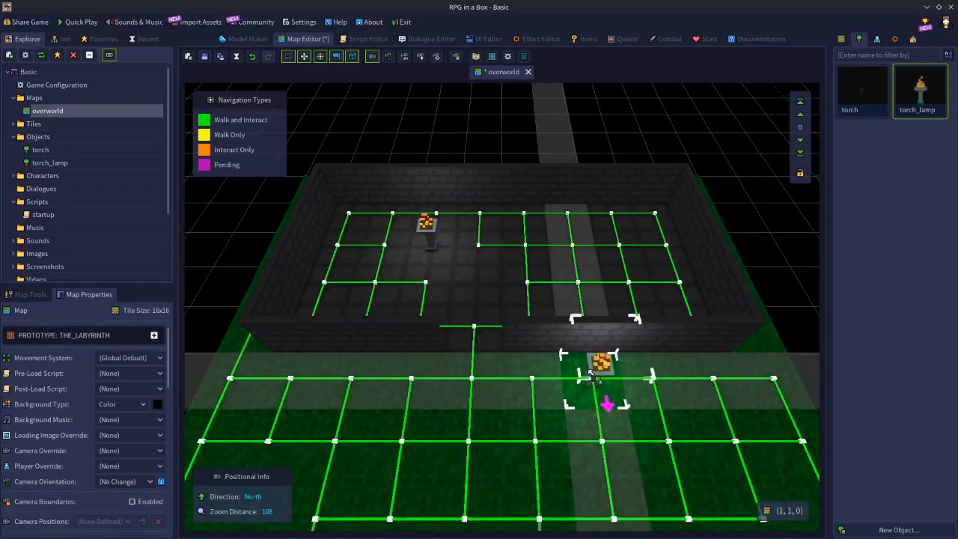
key("e")
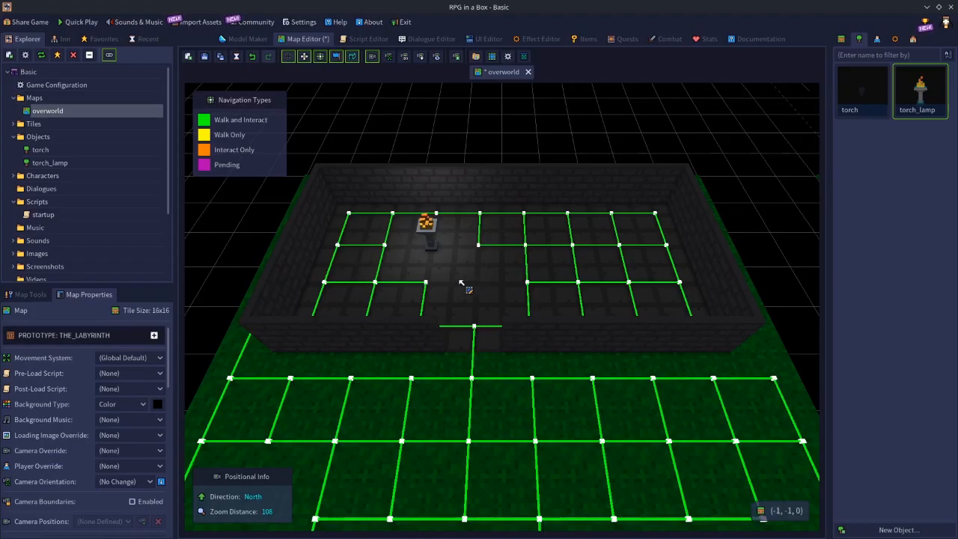
left_click(434, 238)
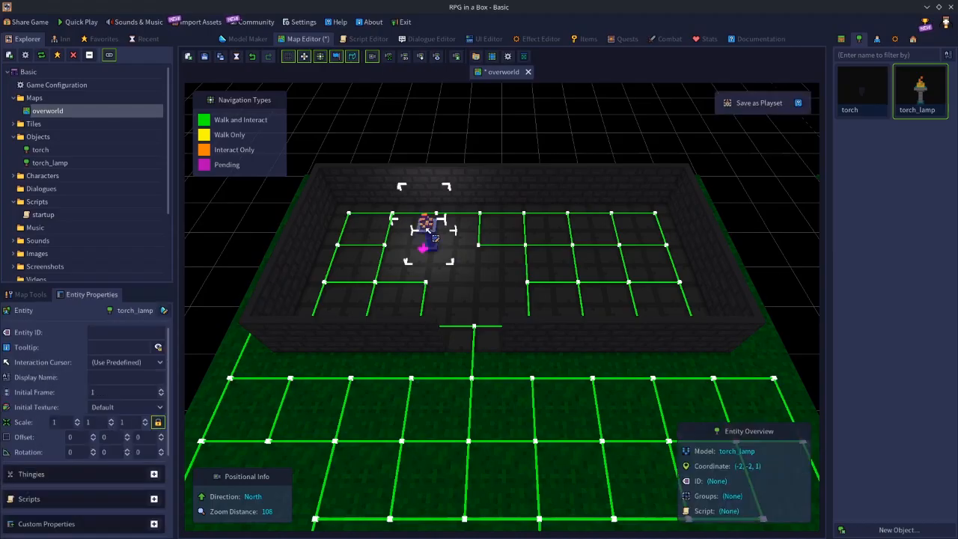
key("Delete")
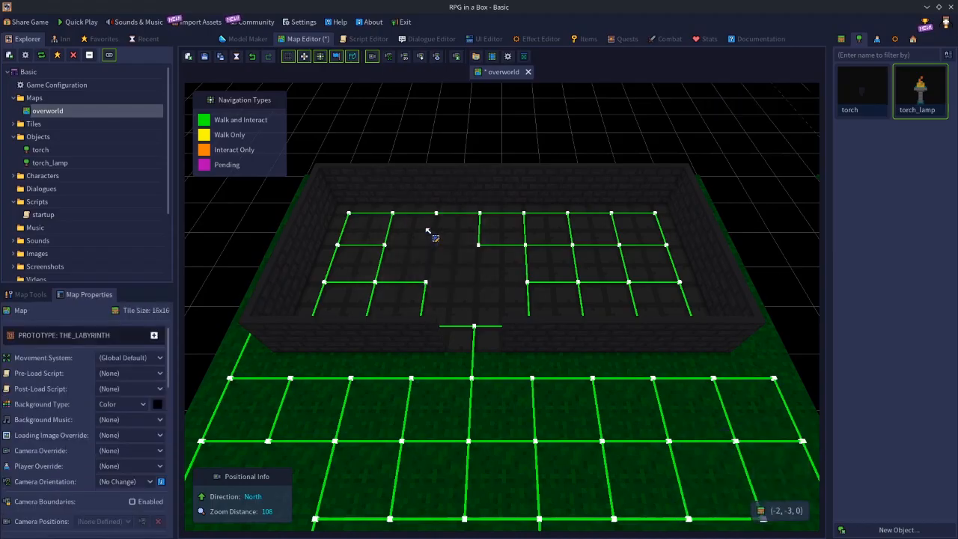
Compare attenuation values of 0.01, 1, 2 and 4 on the torch_lamp model's light.
left_click(247, 39)
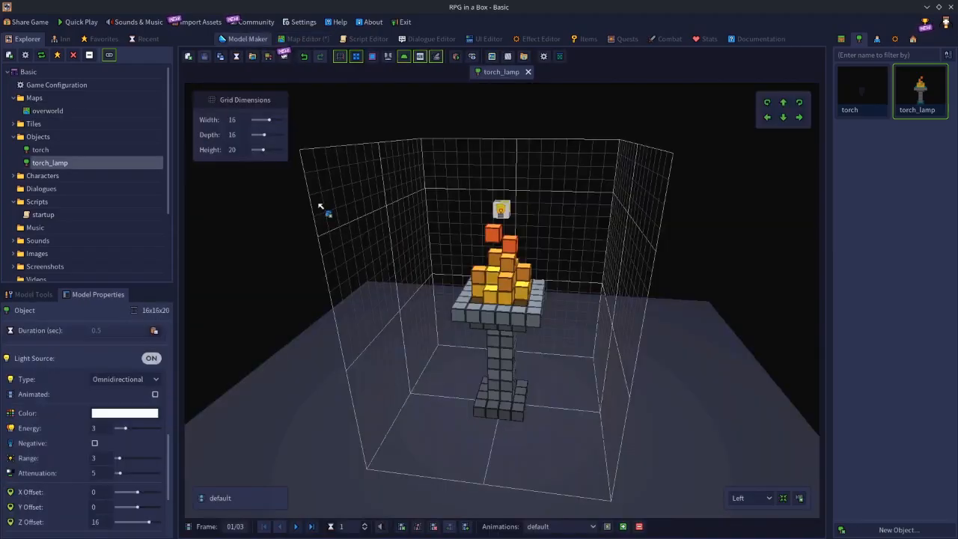
left_click(100, 474)
type("0.01")
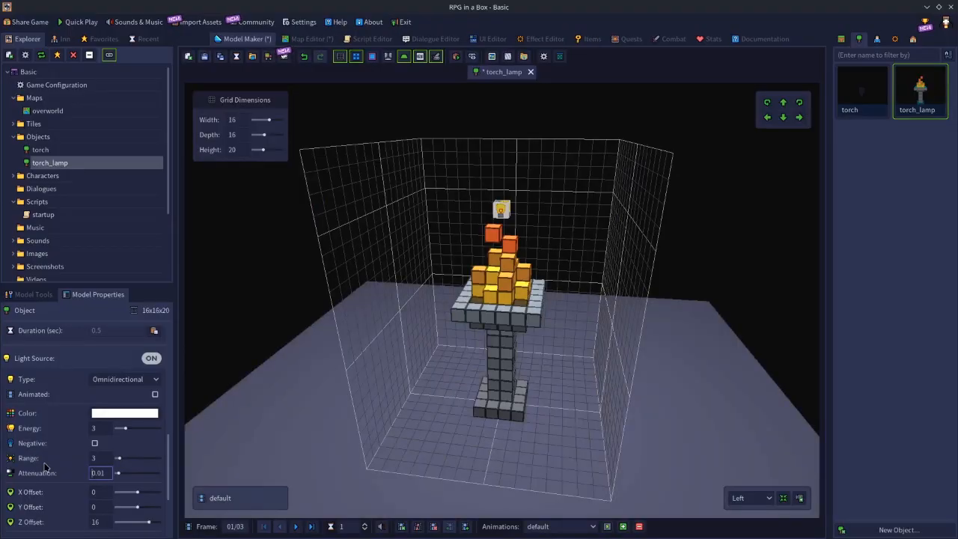
left_click_drag(109, 472, 17, 469)
type("1")
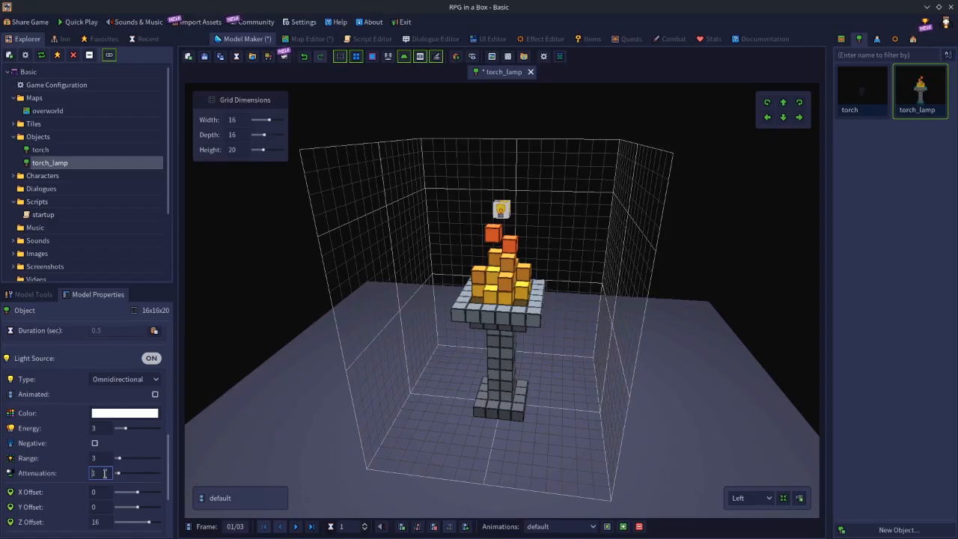
left_click_drag(83, 473, 63, 477)
type("2")
key("Return")
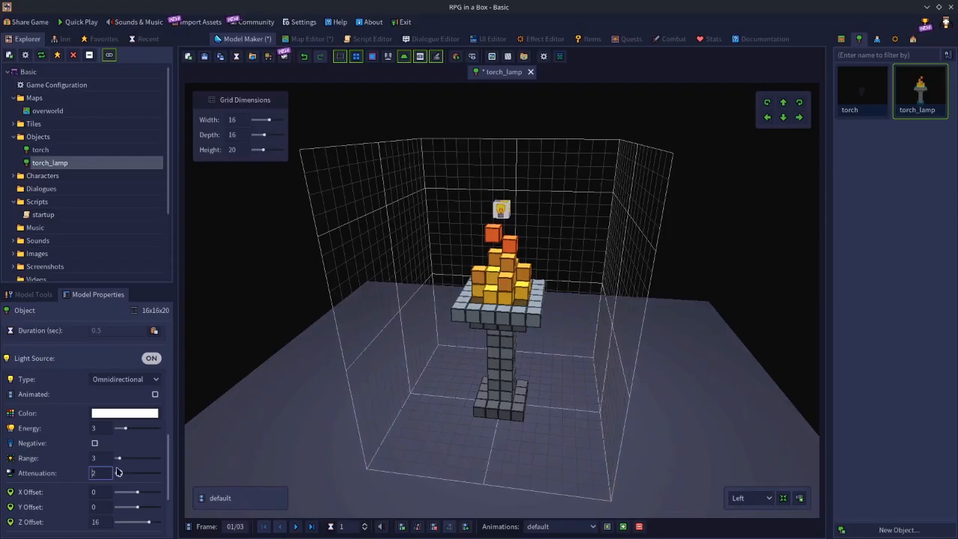
left_click_drag(99, 473, 86, 476)
type("4")
key("Return")
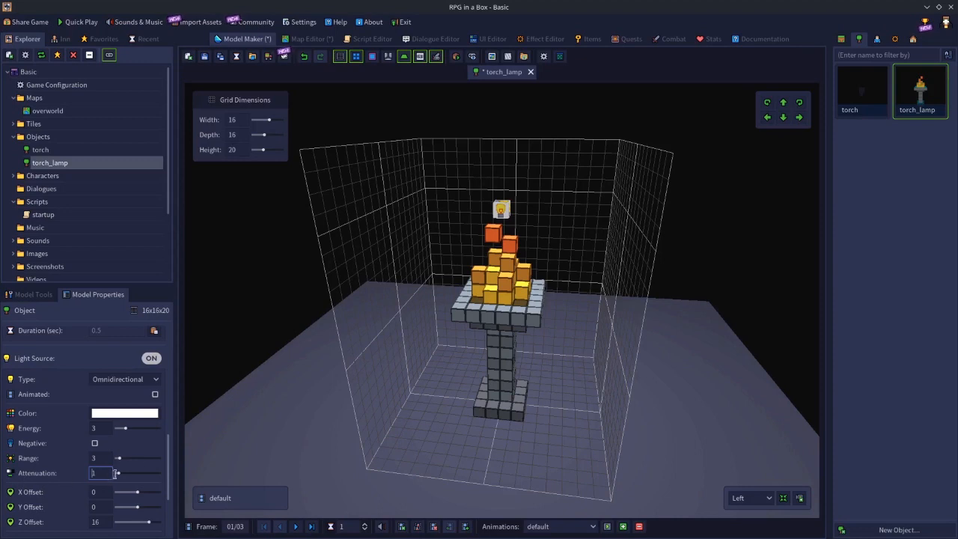
Try shifting the light source to X offset 0.5 and Y offset 2, and to X offset -0.5 and Y offset -1.5.
scroll(85, 465, "down", 2)
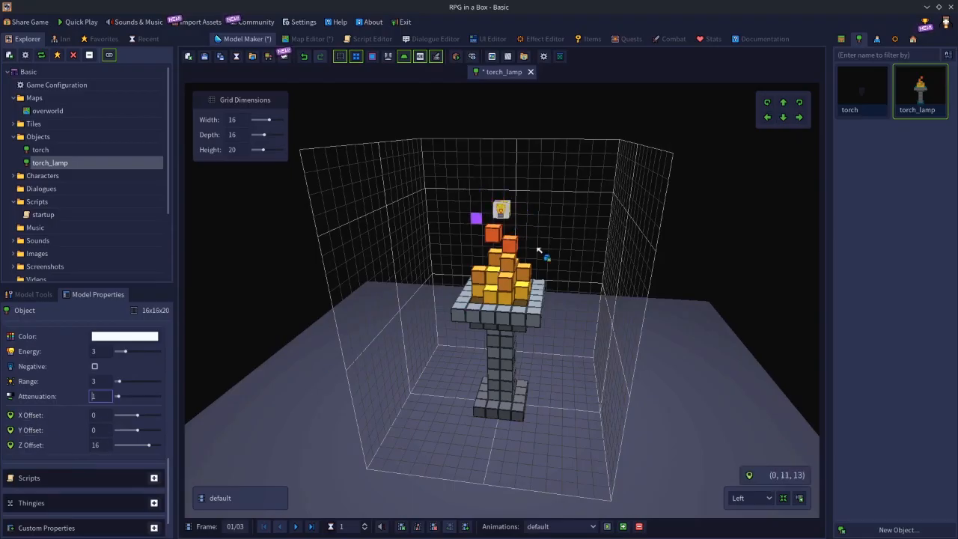
middle_click_drag(380, 385, 232, 462)
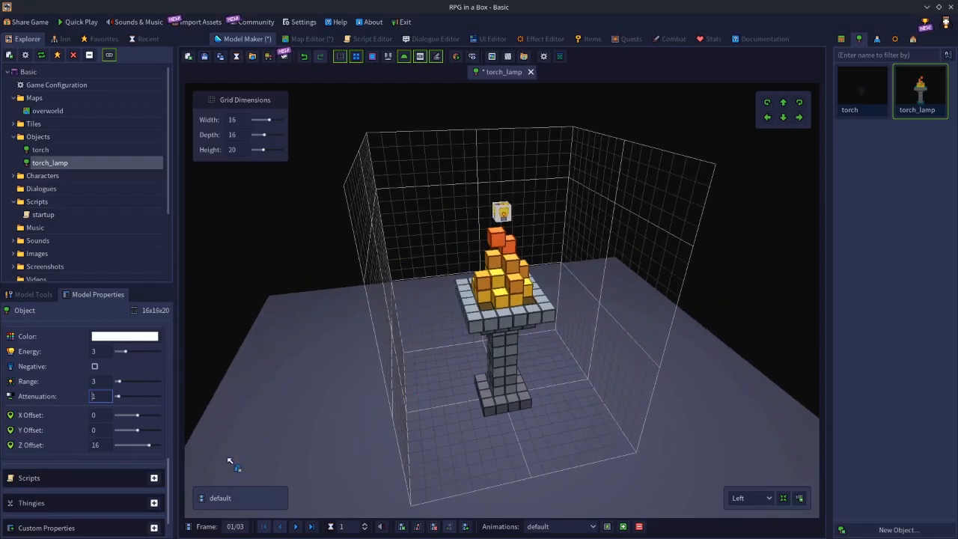
left_click_drag(137, 417, 148, 437)
middle_click_drag(286, 338, 427, 324)
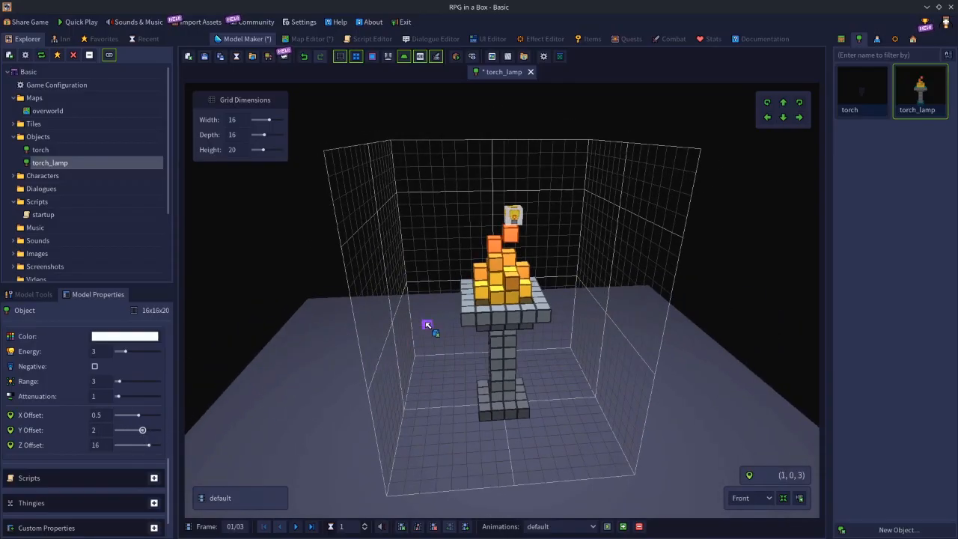
left_click_drag(143, 430, 124, 418)
left_click_drag(141, 419, 135, 419)
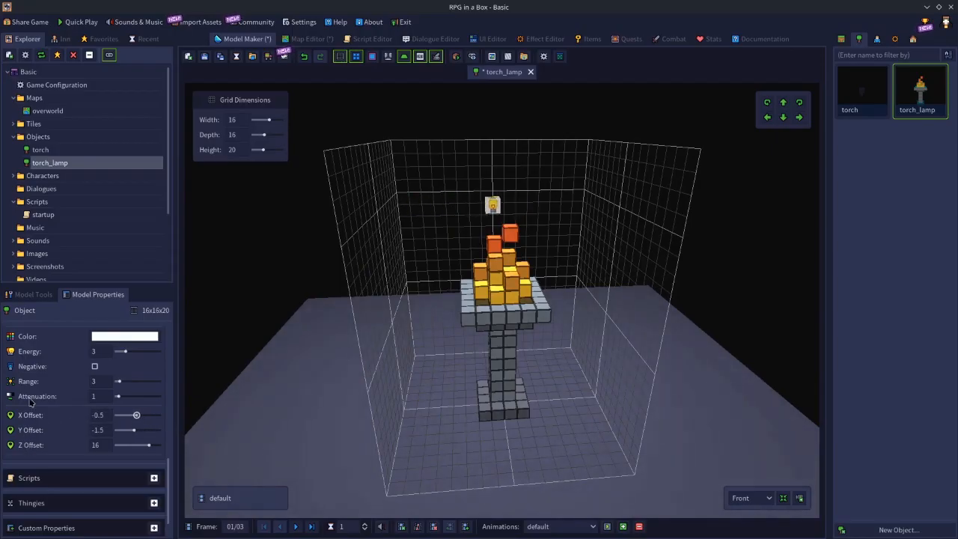
Reposition the light above the flame with X offset 0, Y offset 0.5 and Z offset 16.5.
middle_click_drag(599, 359, 405, 359)
left_click_drag(137, 417, 138, 430)
middle_click_drag(388, 382, 451, 353)
left_click_drag(147, 444, 129, 456)
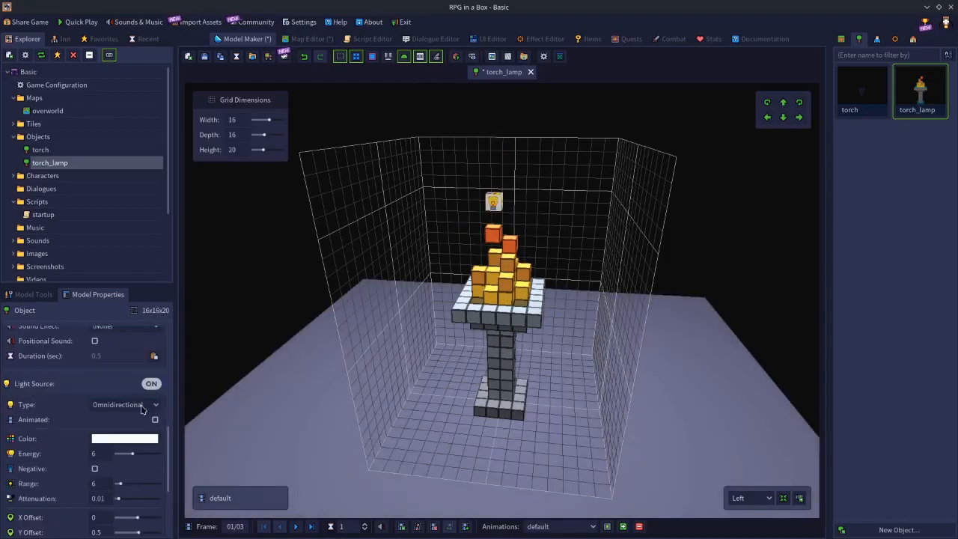
Change the torch_lamp's light source type to Spotlight.
scroll(97, 443, "down", 2)
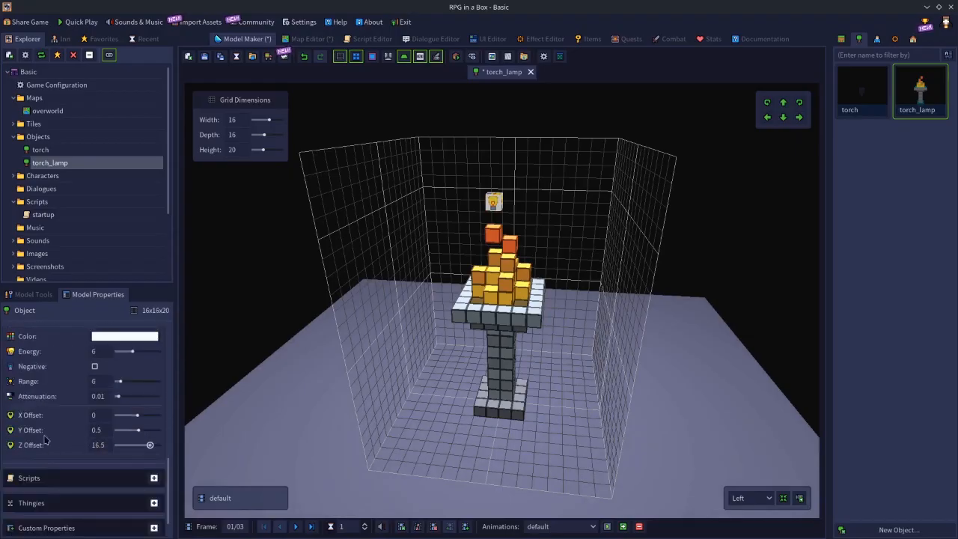
scroll(44, 440, "up", 3)
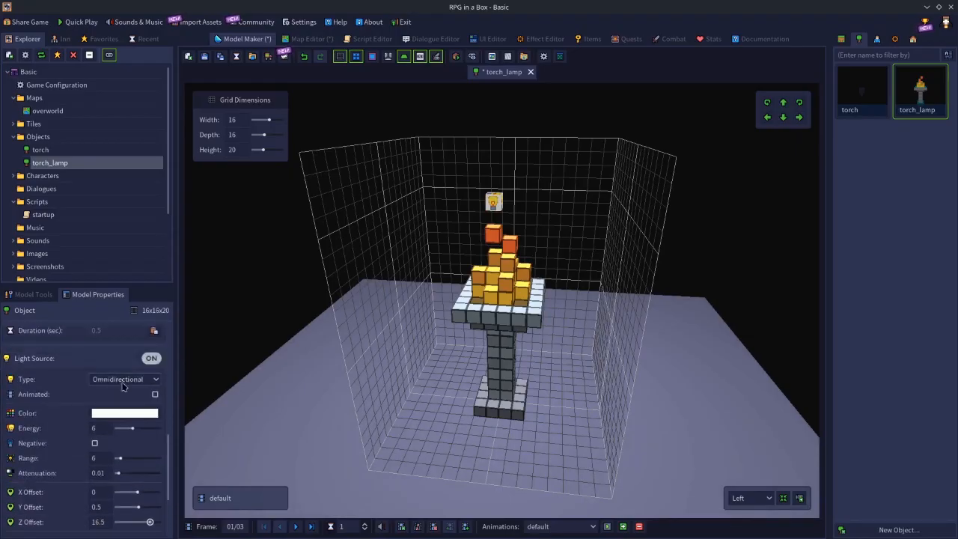
left_click(114, 378)
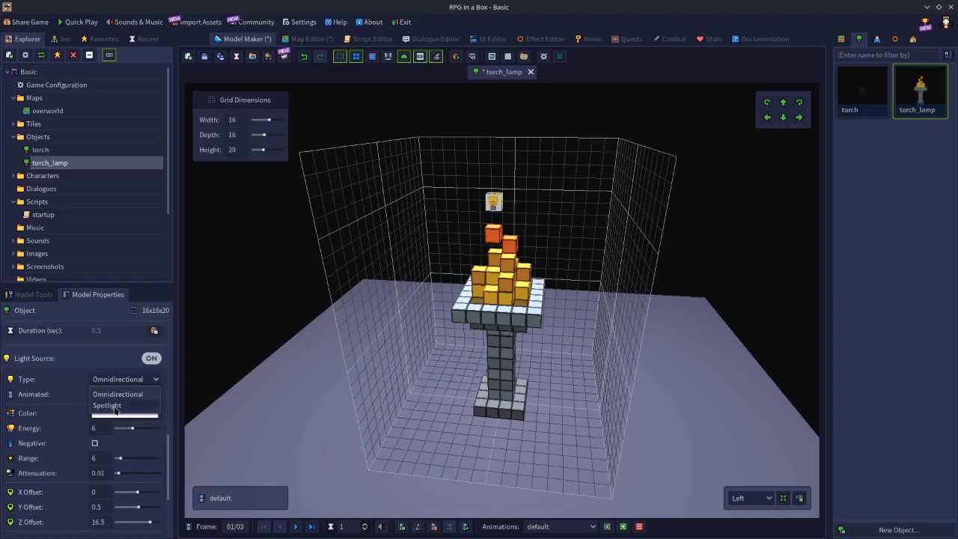
left_click(117, 407)
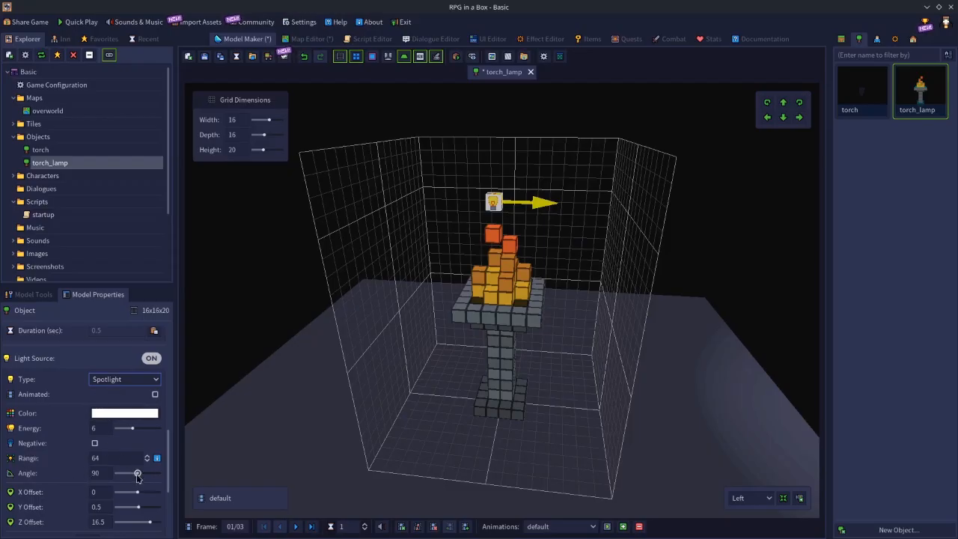
Try spotlight angles of 180 and 106, and X and Z rotations of -17 and -120, and of -3 and -10.
left_click_drag(137, 473, 158, 483)
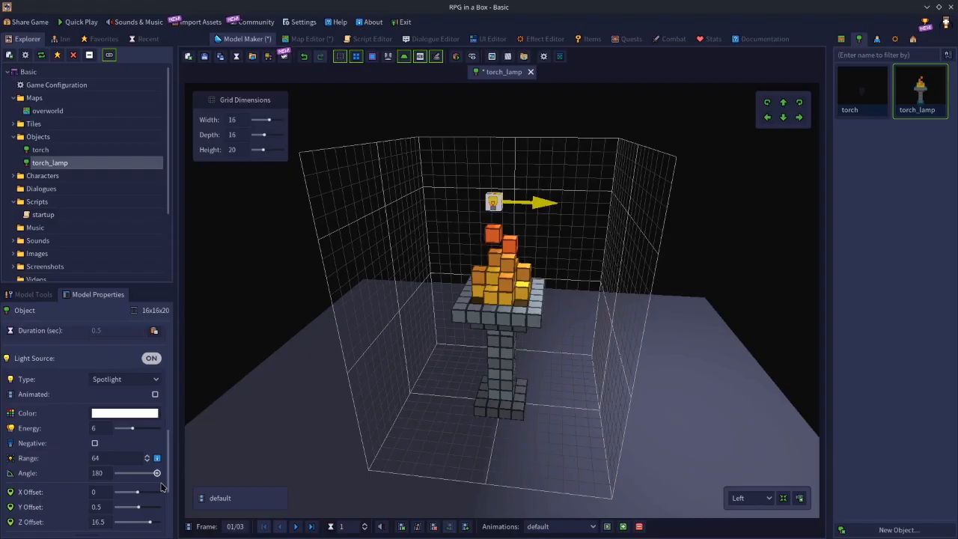
mouse_move(160, 487)
left_mouse_down()
mouse_move(116, 488)
mouse_move(141, 489)
left_mouse_up()
scroll(119, 486, "down", 4)
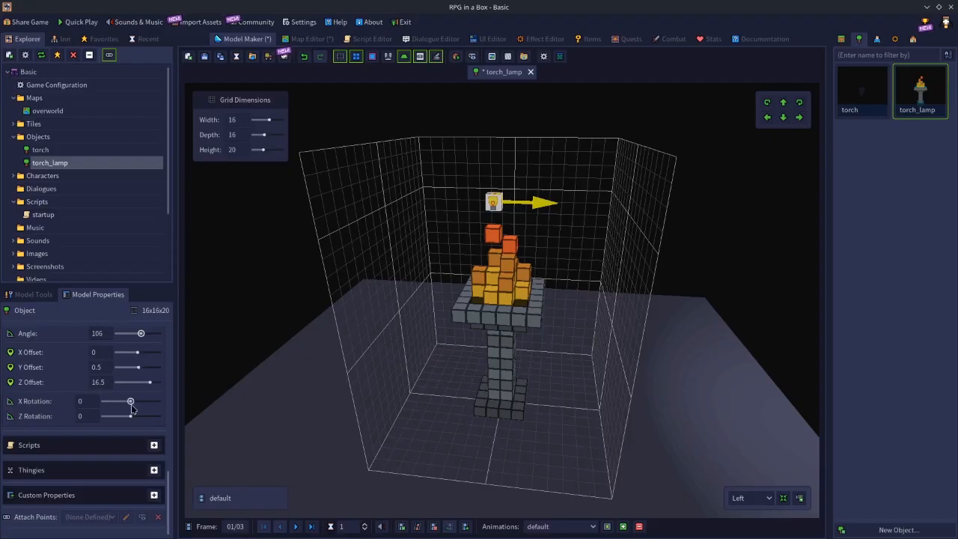
left_click_drag(131, 403, 114, 418)
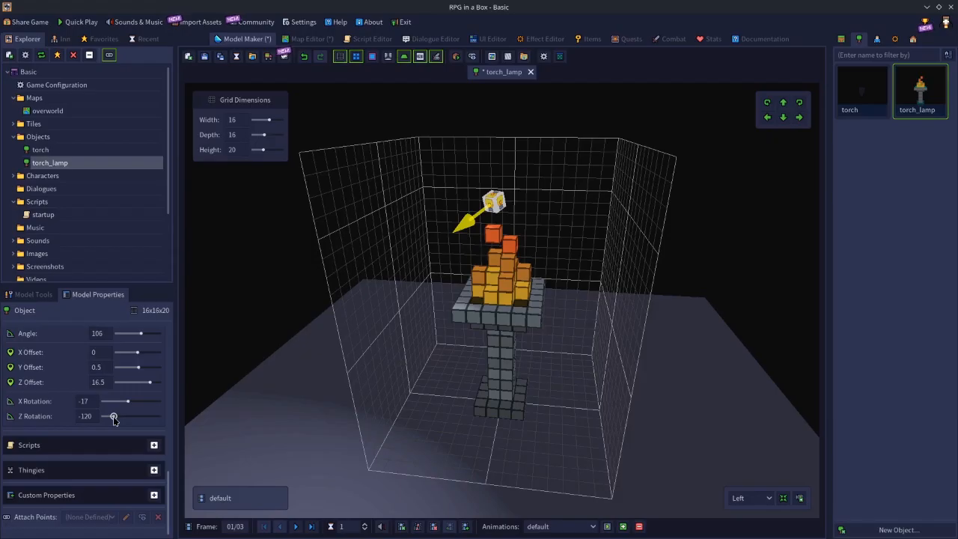
left_click_drag(113, 416, 131, 402)
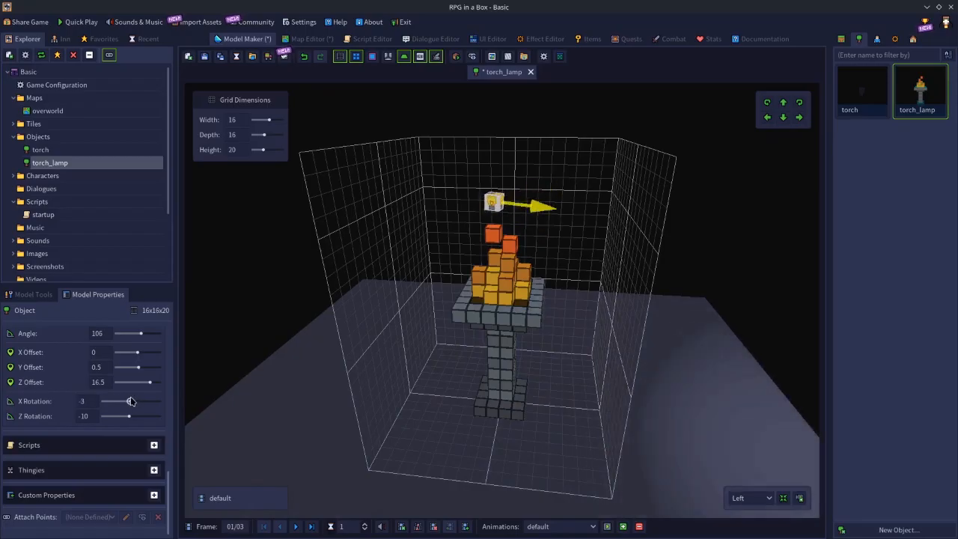
Change the torch_lamp's light source type back to Omnidirectional and review its remaining light settings.
scroll(136, 407, "up", 3)
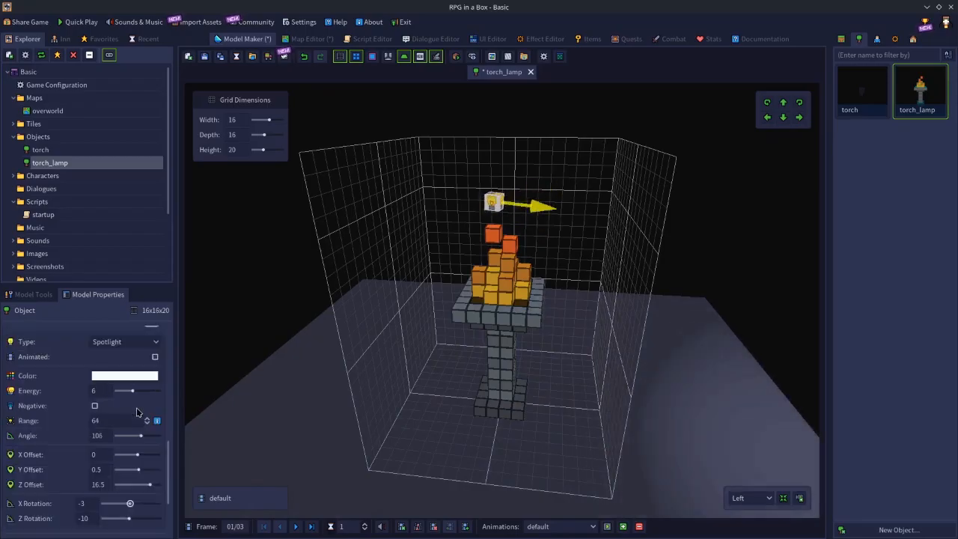
scroll(112, 387, "up", 1)
left_click(121, 368)
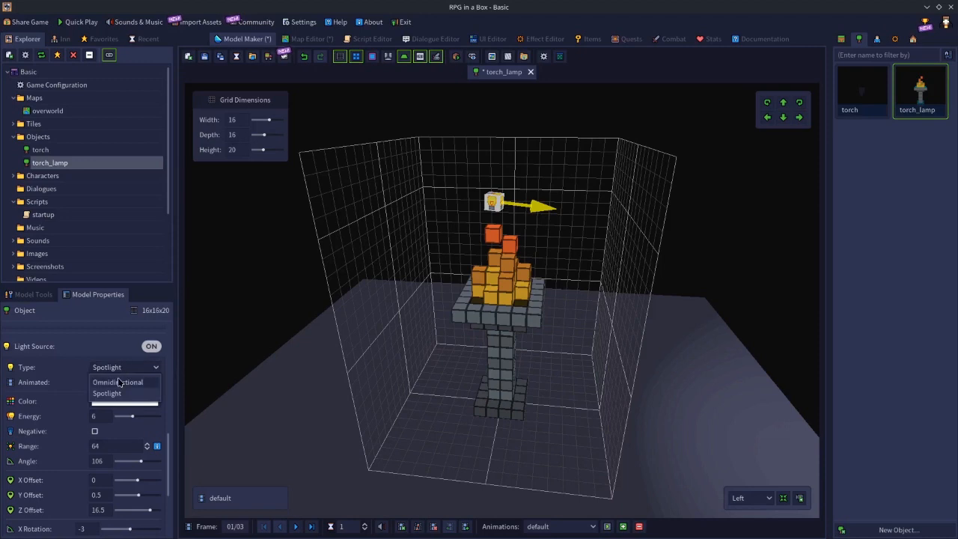
left_click(123, 383)
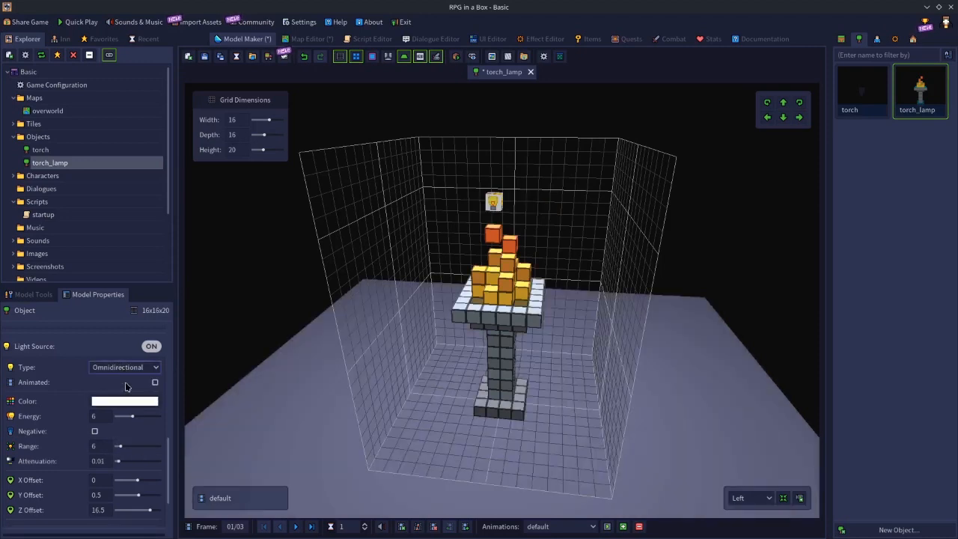
scroll(63, 389, "down", 6)
scroll(75, 418, "up", 4)
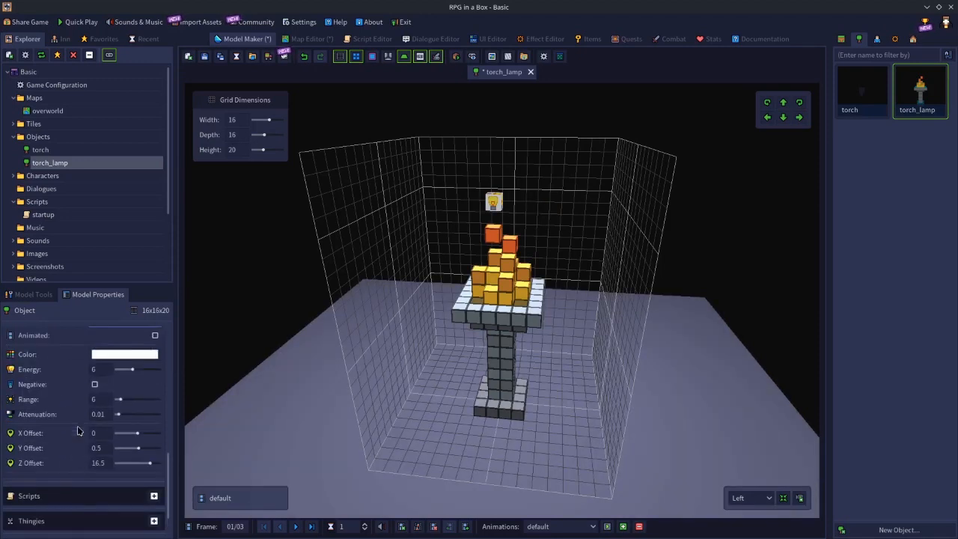
scroll(78, 431, "up", 2)
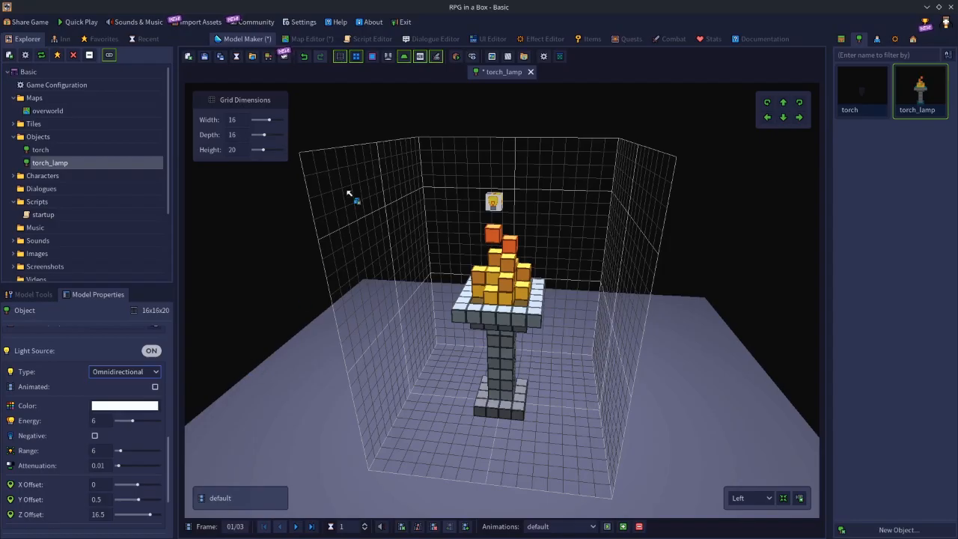
Save the torch_lamp model and the overworld map.
left_click(204, 56)
left_click(316, 40)
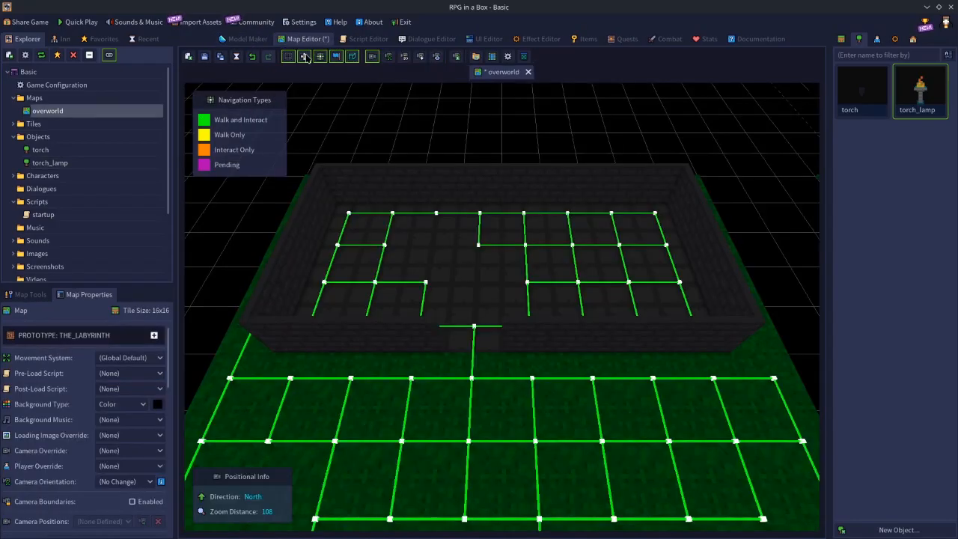
left_click(205, 61)
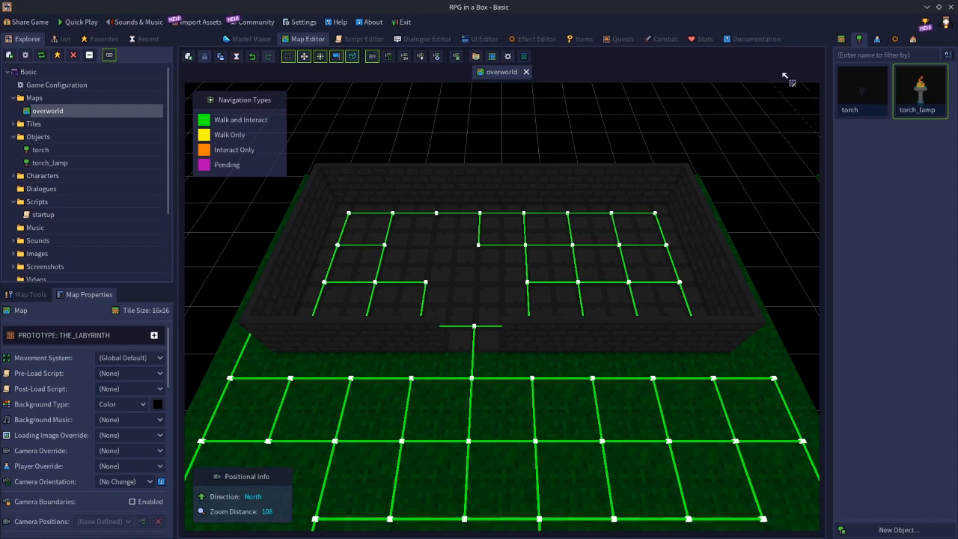
Reopen the torch_lamp model, try light energies of 1 and 16, and settle on an energy of 3.
double_click(909, 97)
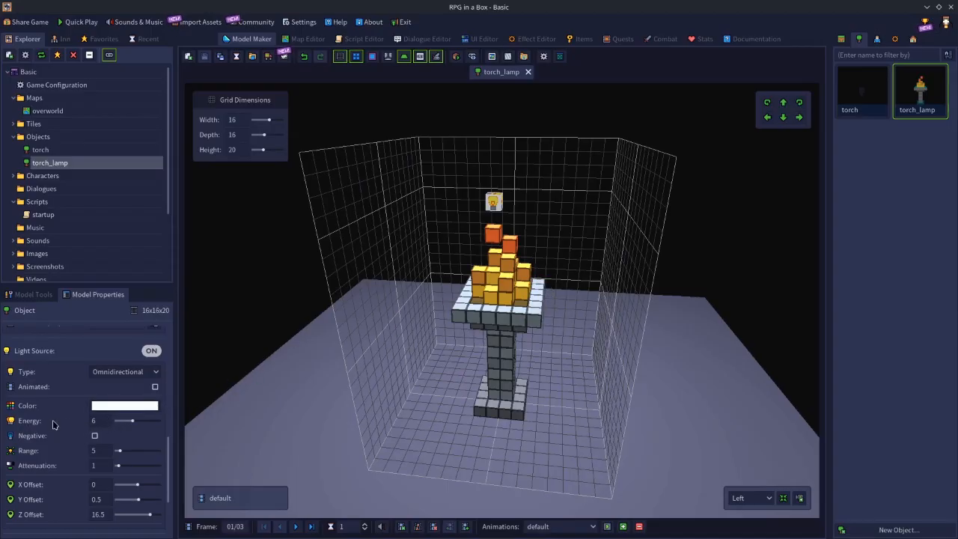
left_click(100, 419)
type("1")
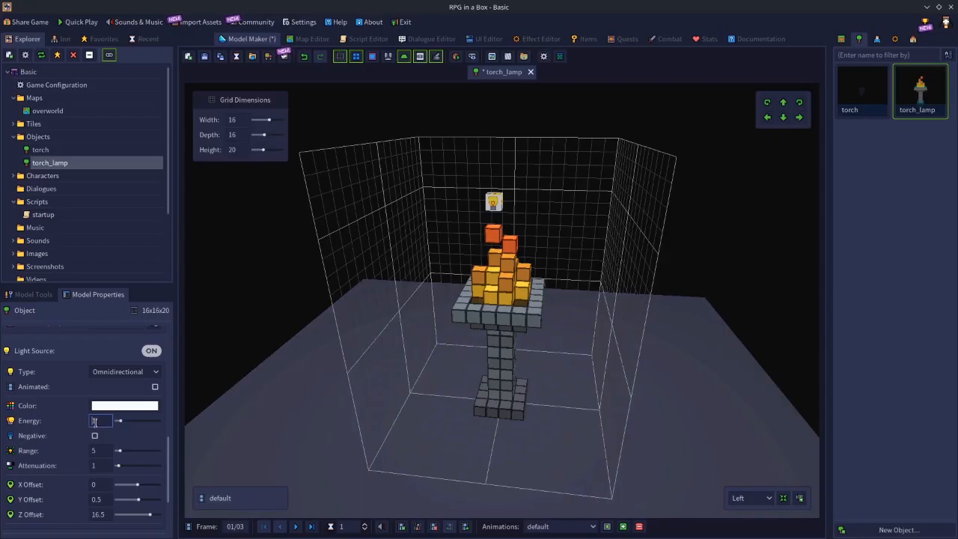
key("Return")
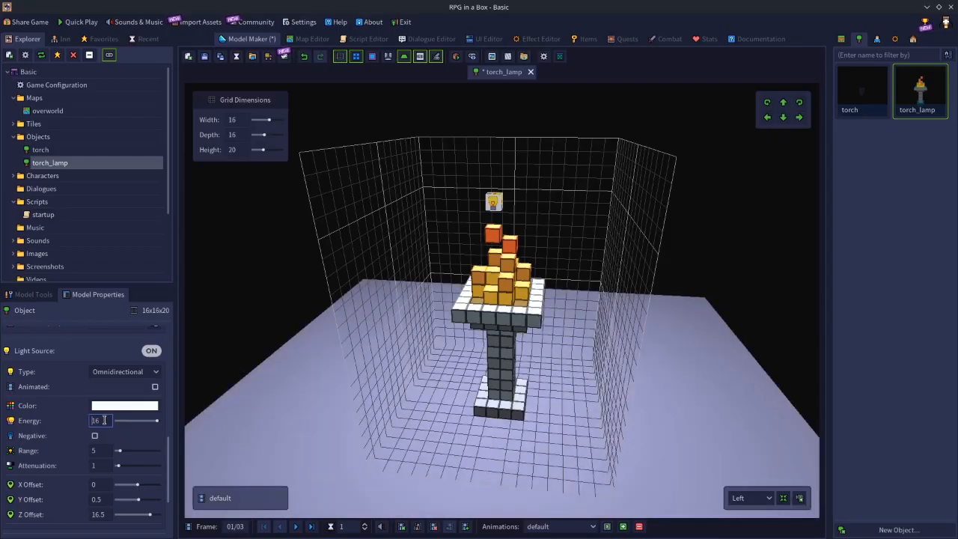
left_click_drag(105, 420, 50, 423)
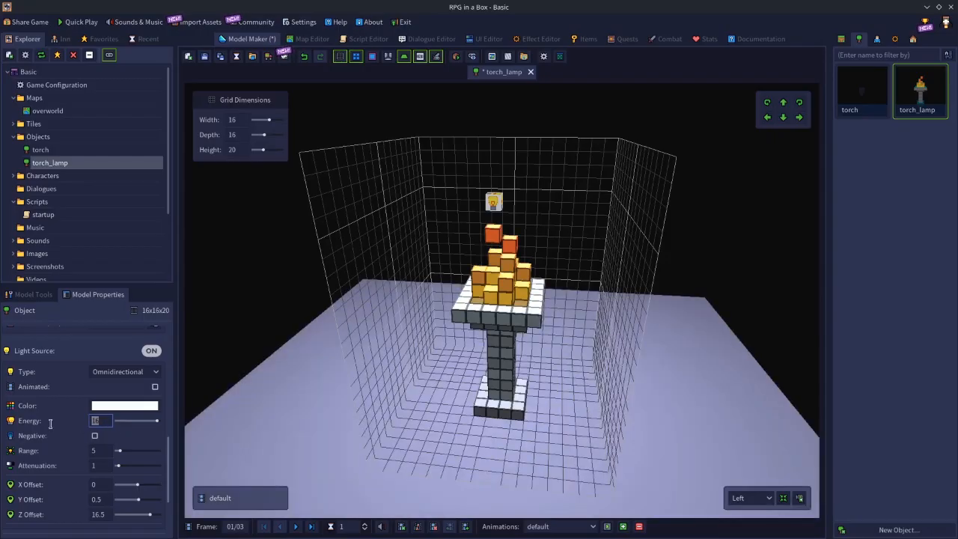
type("3")
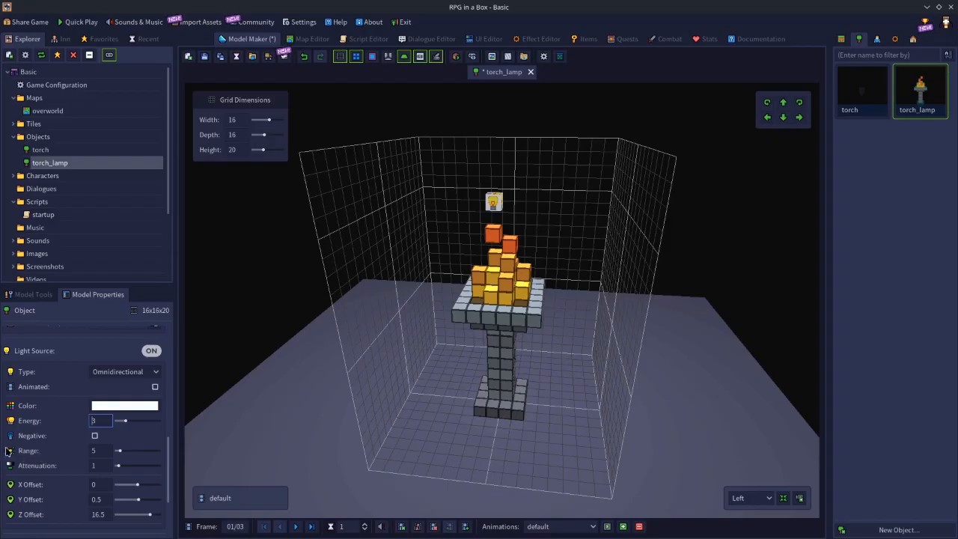
Set the torch_lamp light's range to 2 and attenuation to 0.01, and save the model.
left_click(102, 451)
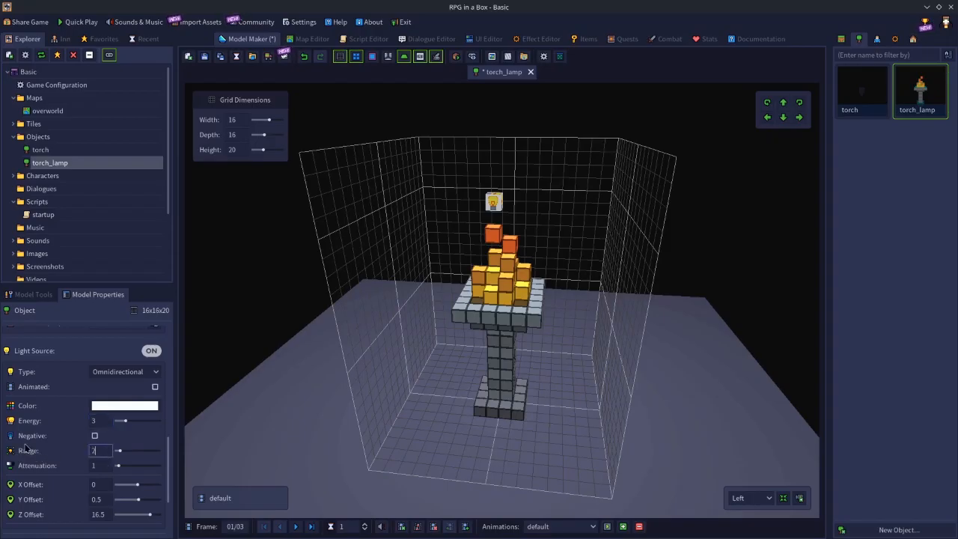
left_click(104, 465)
type("0")
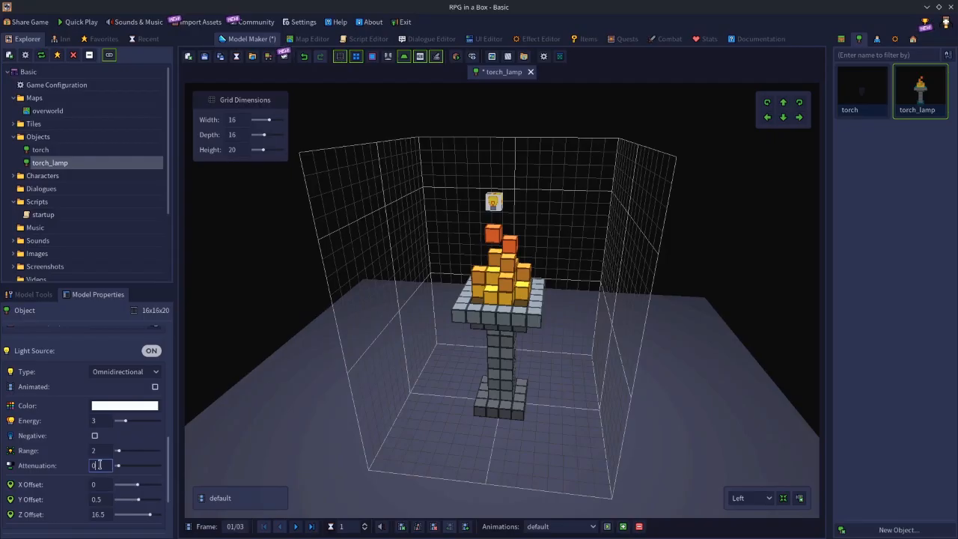
type(".01")
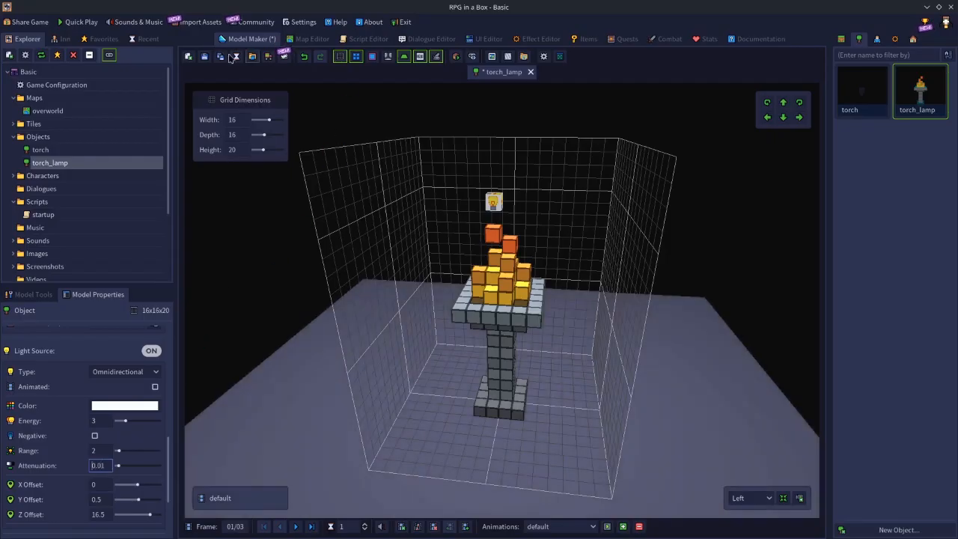
left_click(201, 60)
Place a torch_lamp inside the stone room on the overworld map, on the floor tile at (-3, -2, 0).
left_click(312, 40)
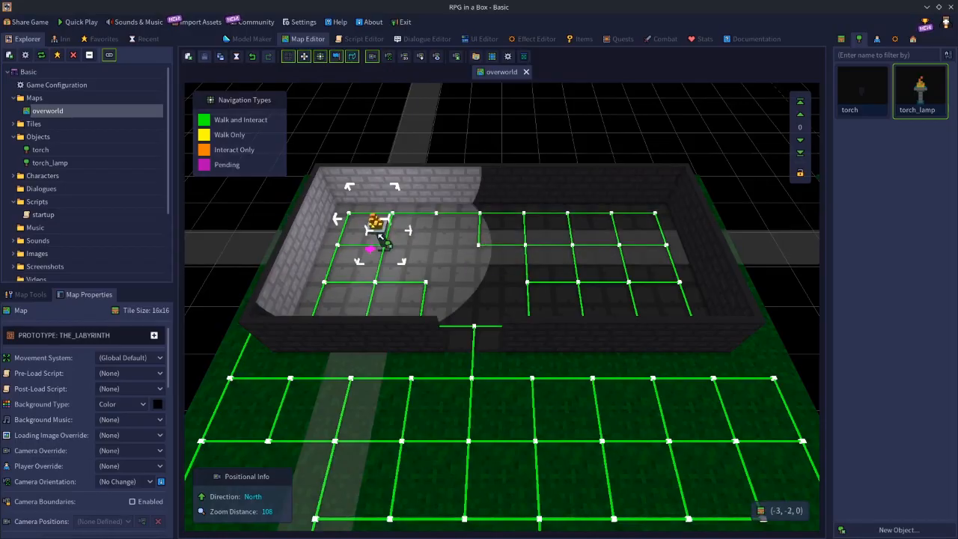
left_click(382, 239)
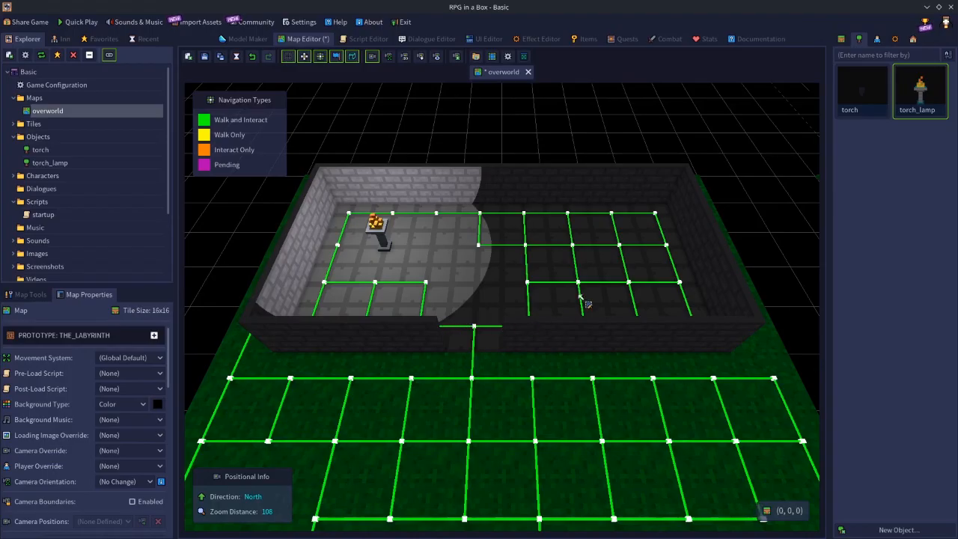
middle_click_drag(603, 261, 368, 265)
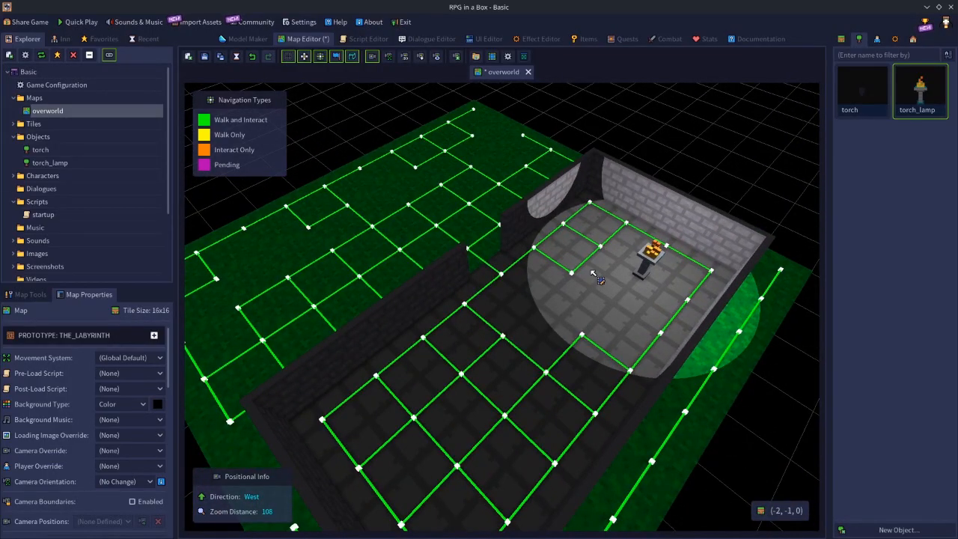
Recheck the torch_lamp's light settings, and select the placed lamp and surrounding stone floor tiles to examine how far its light reaches.
left_click(226, 39)
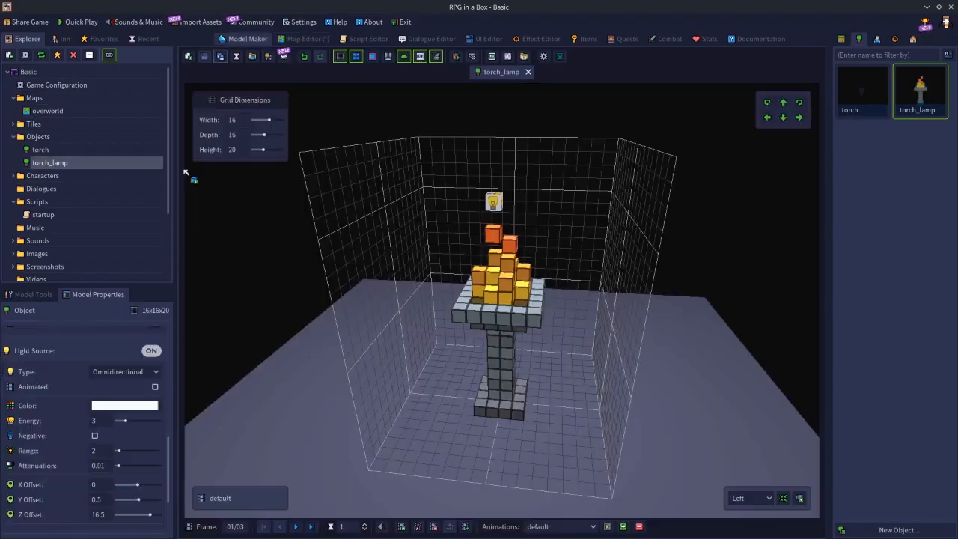
left_click(307, 39)
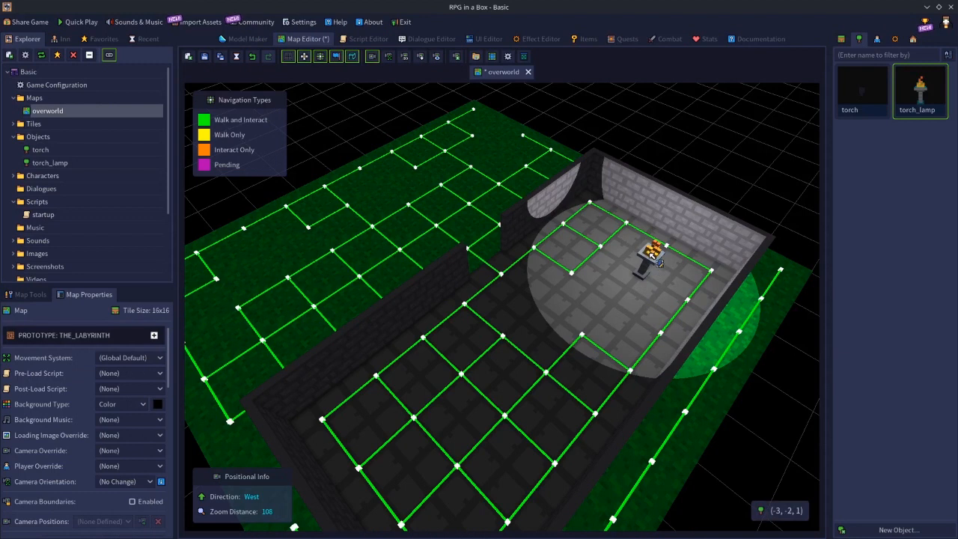
left_click(658, 261)
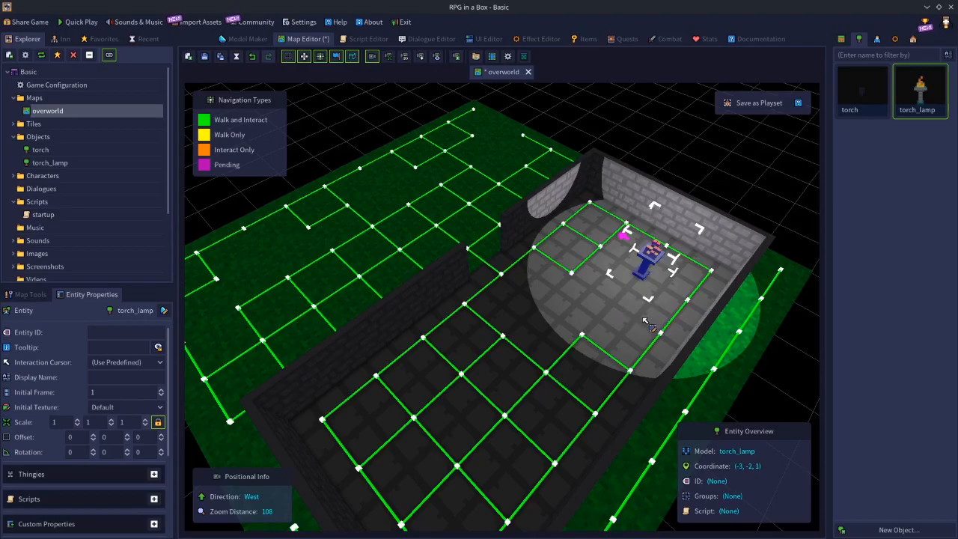
left_click(649, 294)
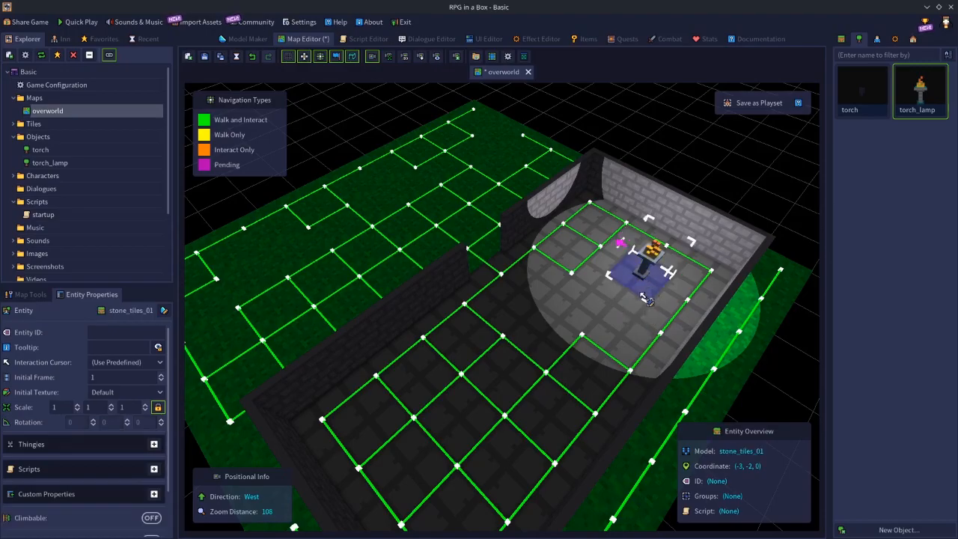
left_click(621, 307)
left_click(589, 343)
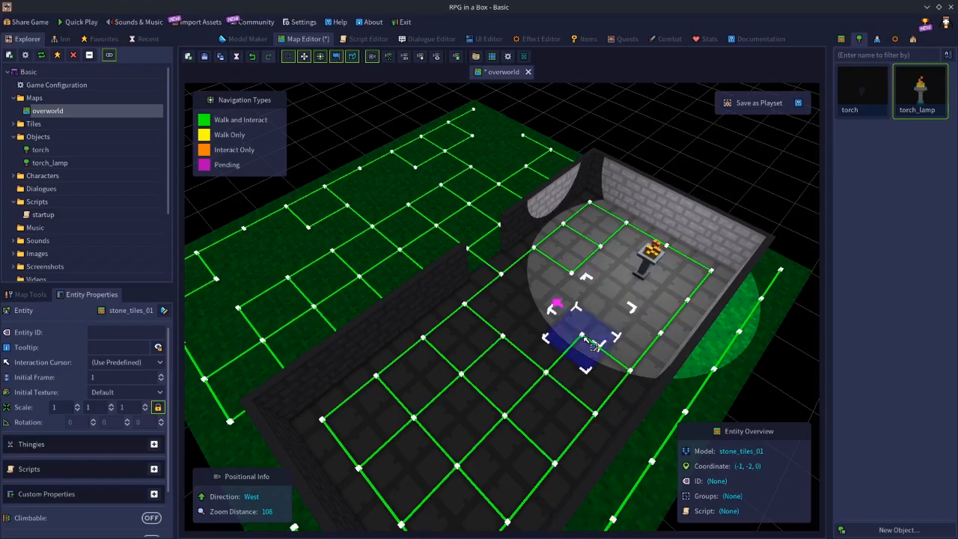
left_click(541, 299)
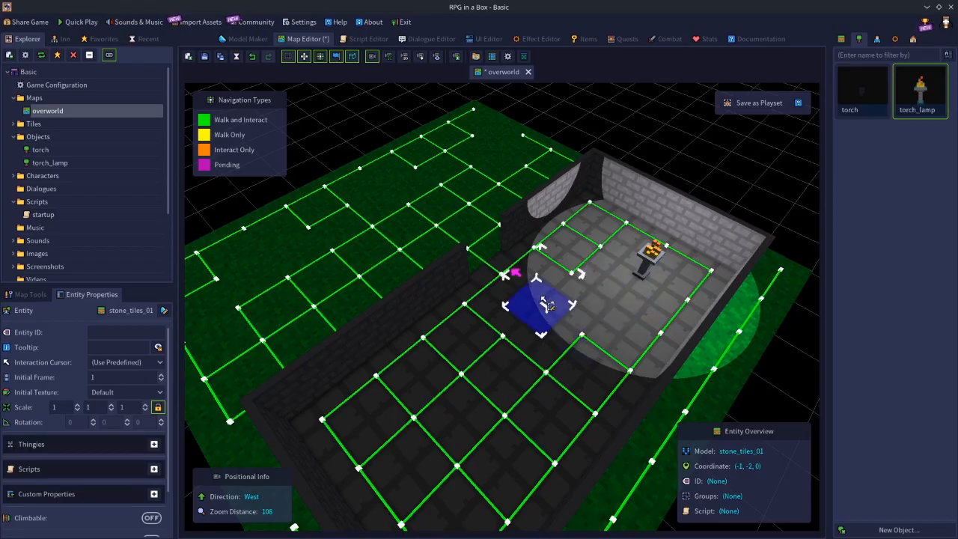
left_click(541, 259)
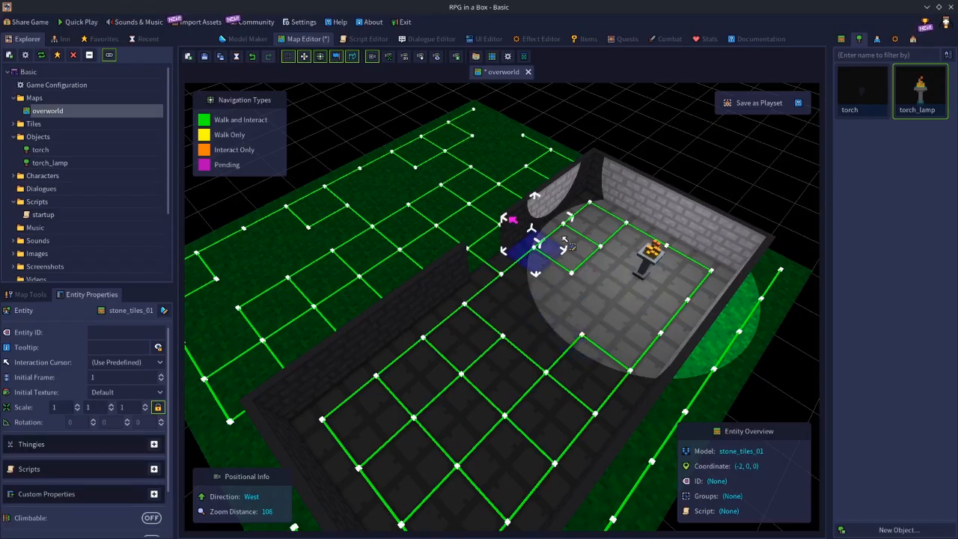
left_click(563, 236)
left_click(584, 217)
left_click(583, 258)
left_click(583, 292)
left_click(611, 312)
left_click(674, 329)
left_click(700, 299)
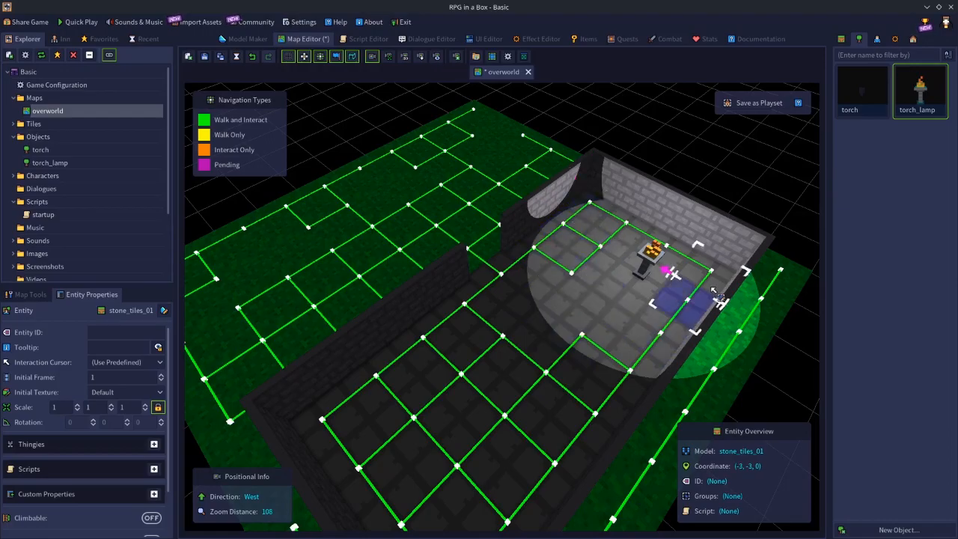
Select the stone wall and corner pieces around the lamp in turn to examine how its light falls on them.
middle_click_drag(576, 373, 629, 216)
left_click(629, 214)
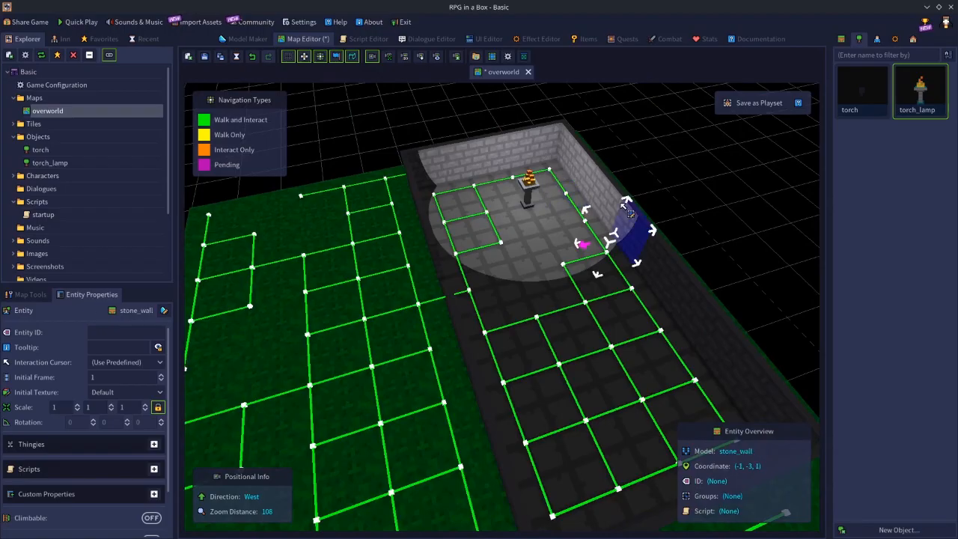
left_click(620, 203)
left_click(591, 174)
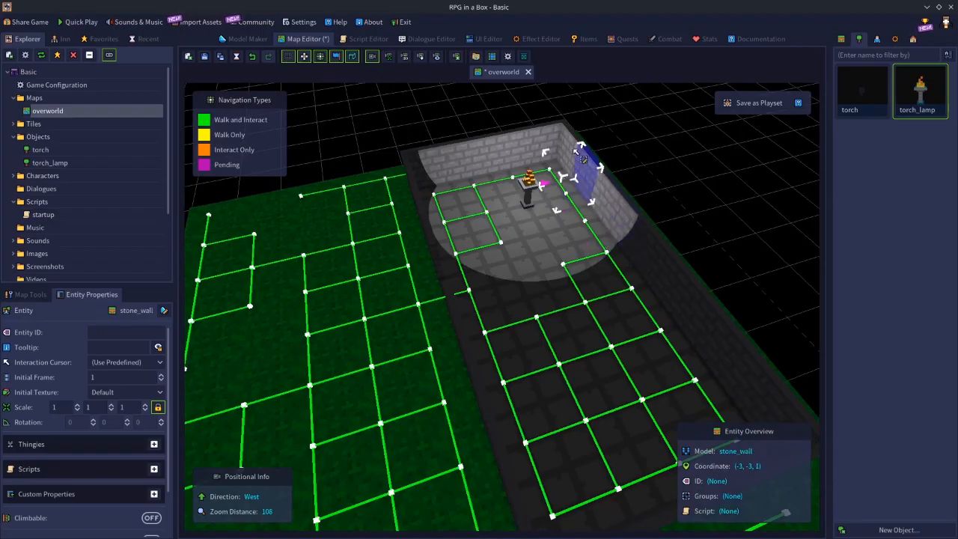
left_click(571, 149)
left_click(503, 153)
left_click(458, 167)
left_click(432, 171)
middle_click_drag(492, 234, 361, 234)
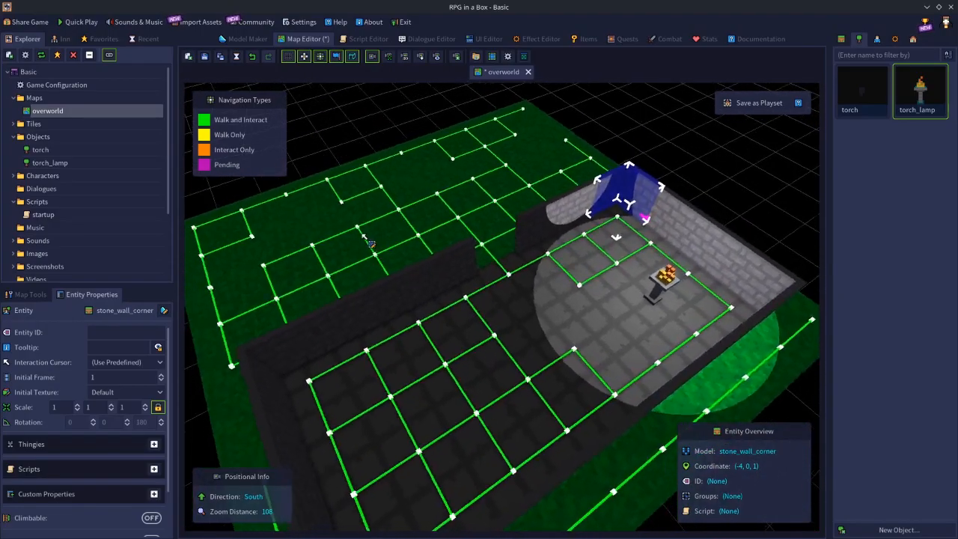
left_click(561, 214)
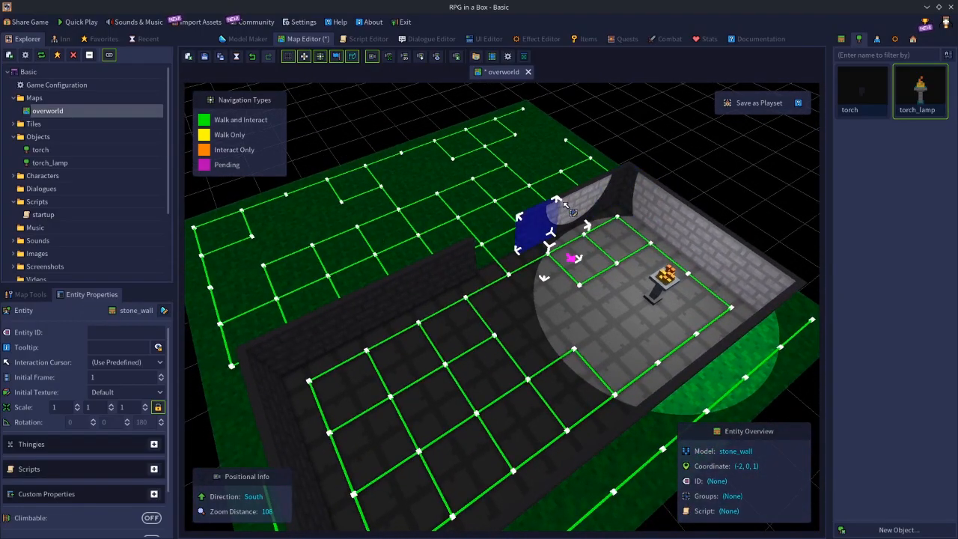
left_click(614, 203)
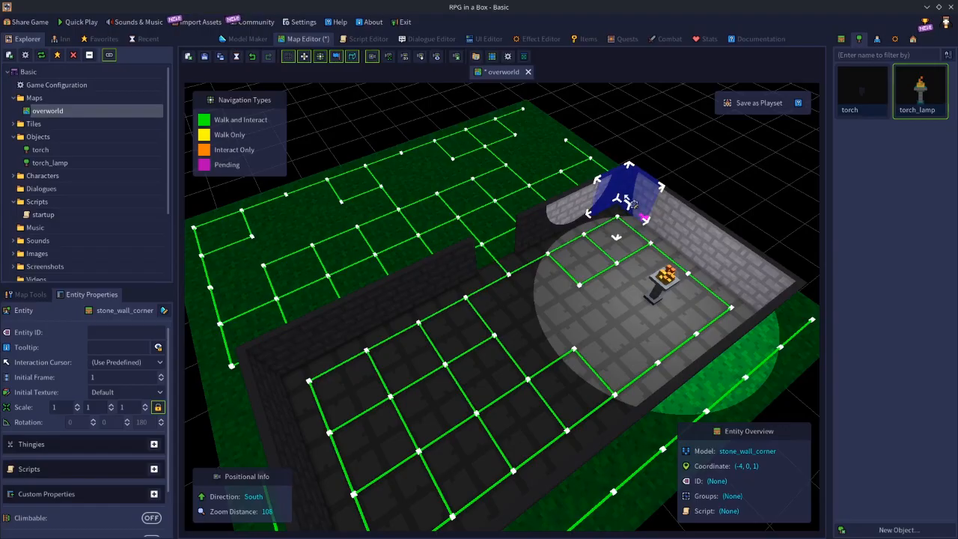
Select the placed torch_lamp and the stone floor tiles around it from the opposite side of the room to examine the lit area.
left_click(745, 182)
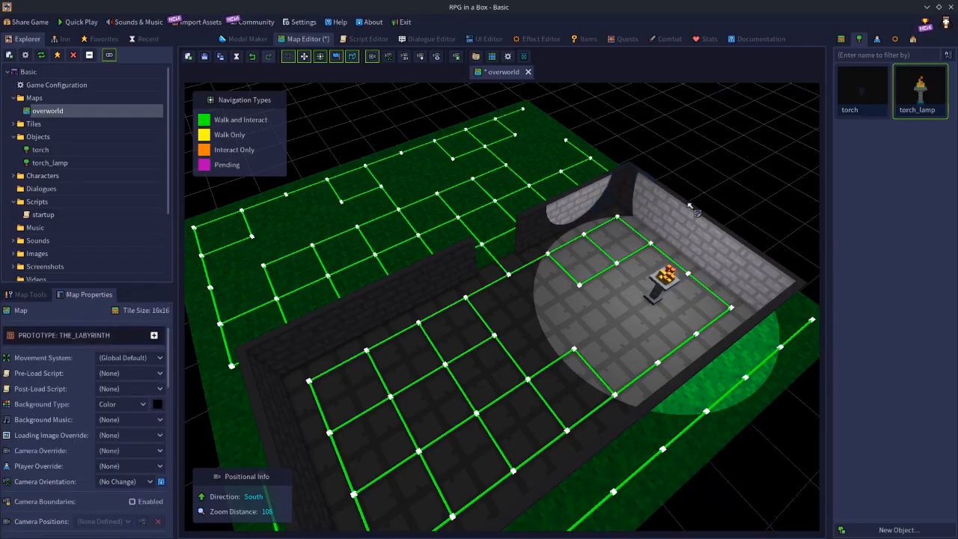
middle_click_drag(511, 250, 793, 263)
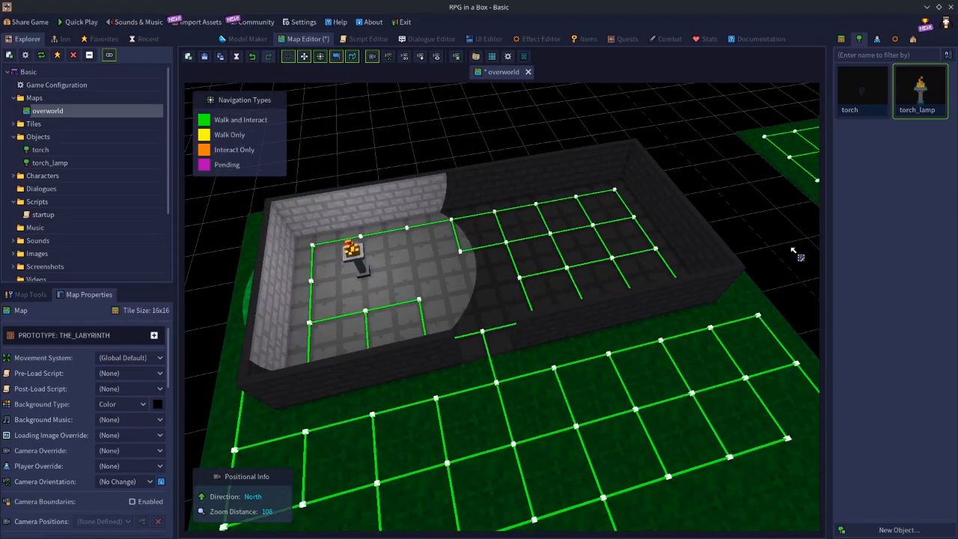
left_click(363, 257)
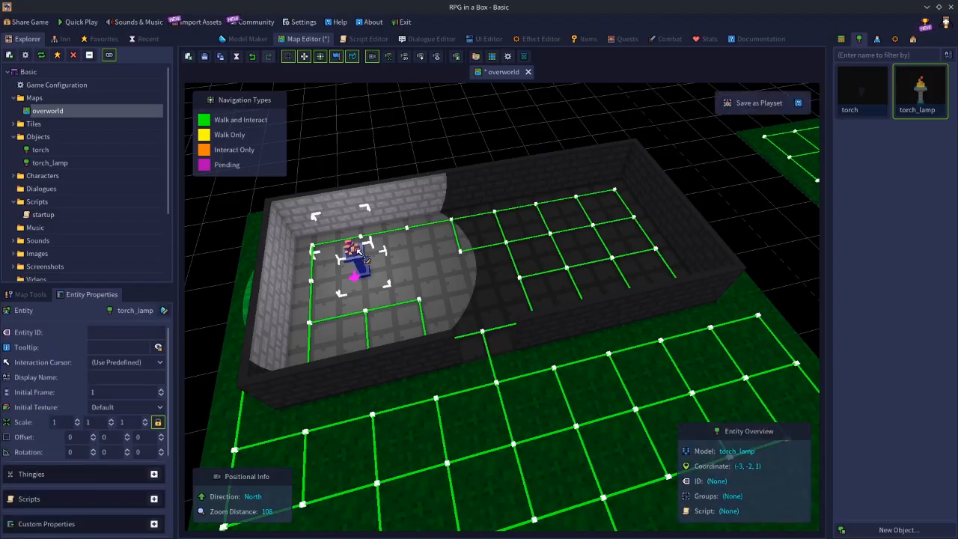
left_click(437, 262)
left_click(437, 233)
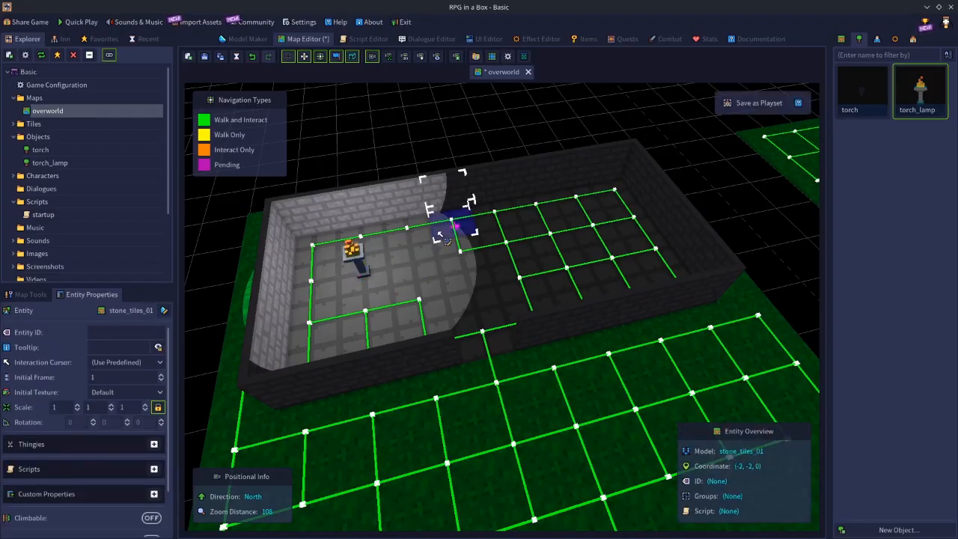
left_click(459, 290)
left_click(432, 309)
left_click(358, 331)
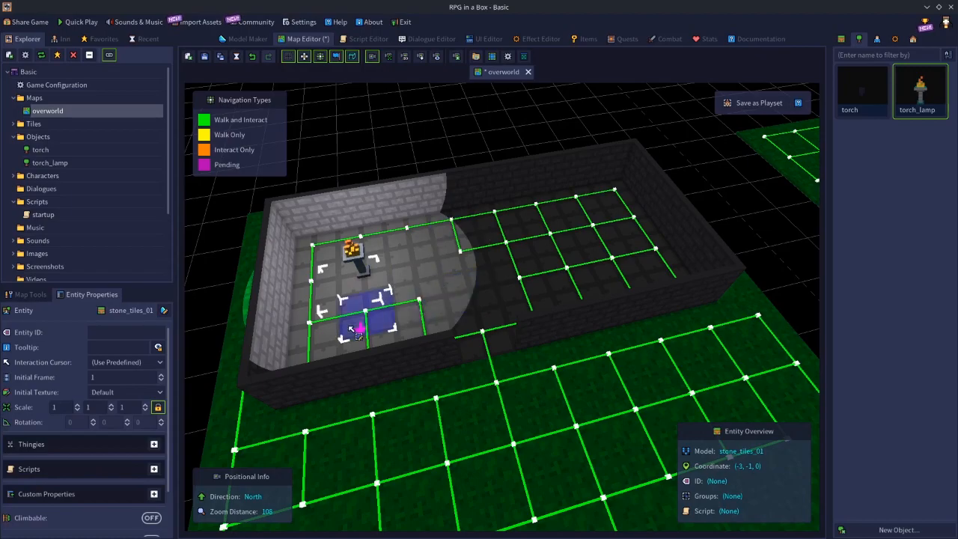
Select the torch_lamp, the stone wall pieces at (-3, -3, 1) and (-2, -3, 1), and the floor tile at (-2, -2, 0) to compare their lighting.
left_click(366, 262)
left_click(366, 258)
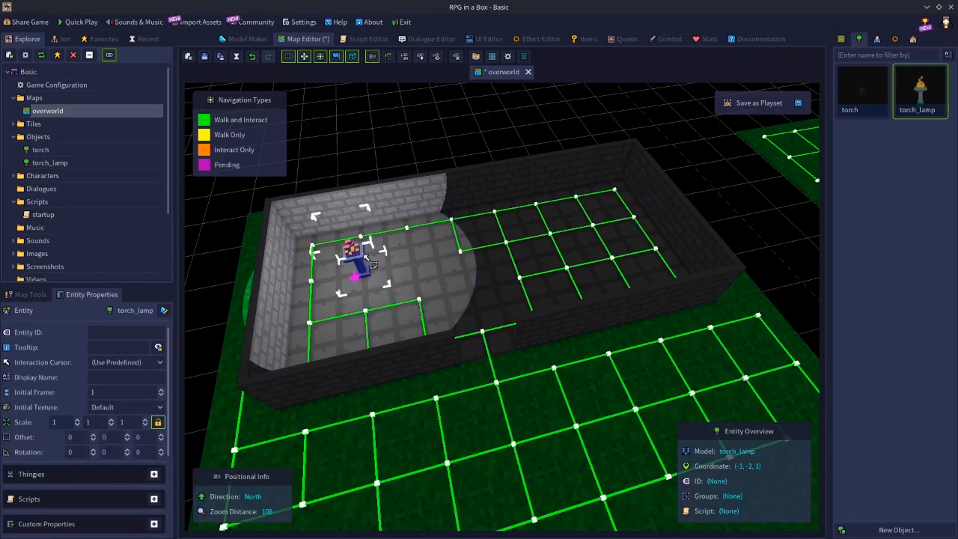
left_click(351, 203)
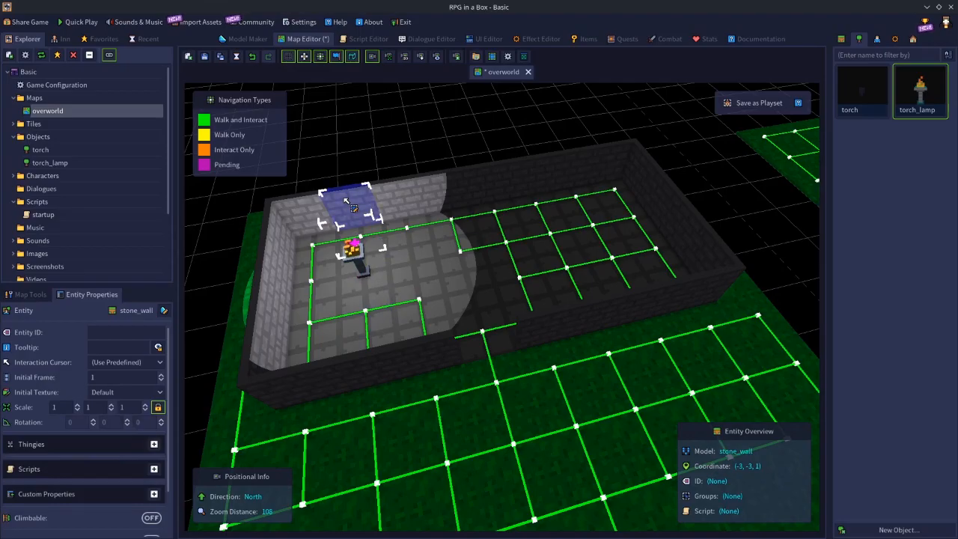
left_click(421, 206)
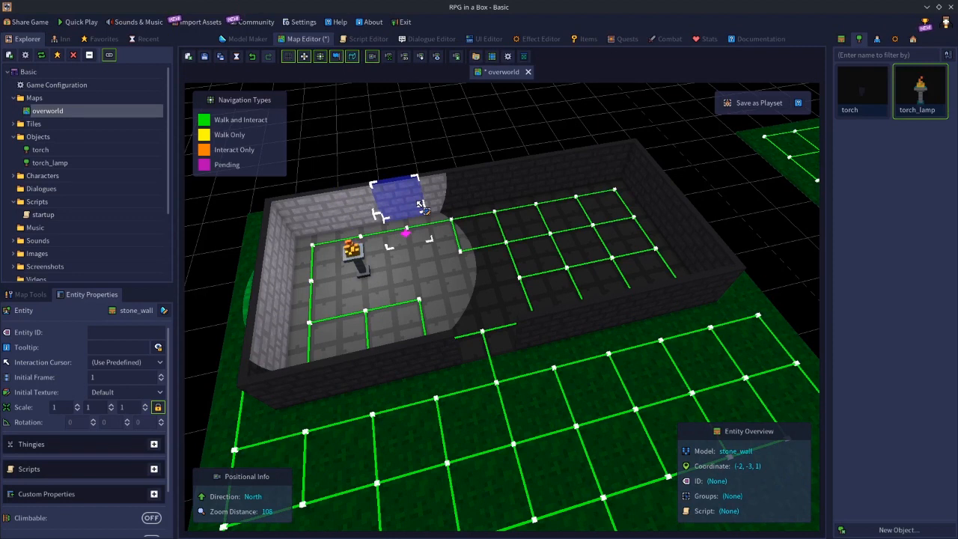
left_click(415, 286)
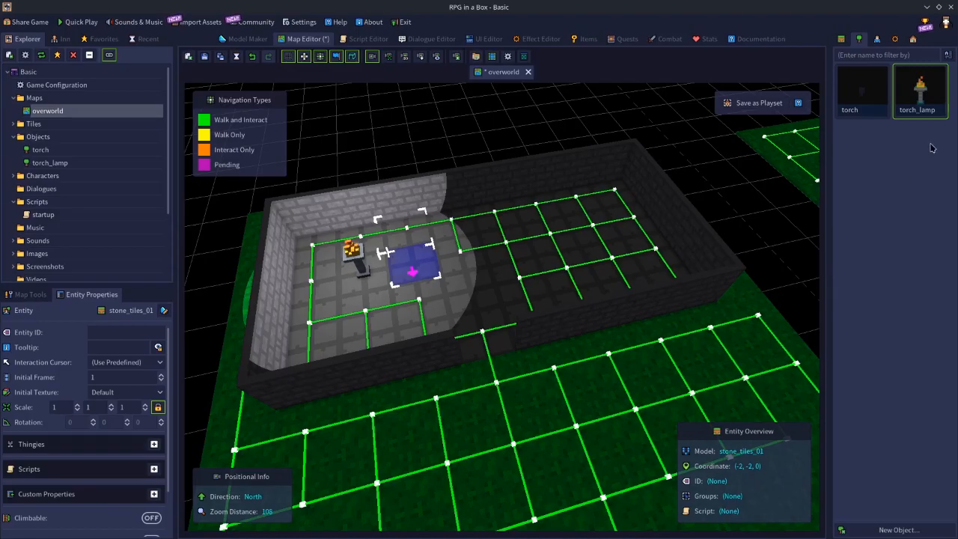
Place a second torch_lamp inside the stone room, on the floor tile at (0, -2, 0).
left_click(931, 101)
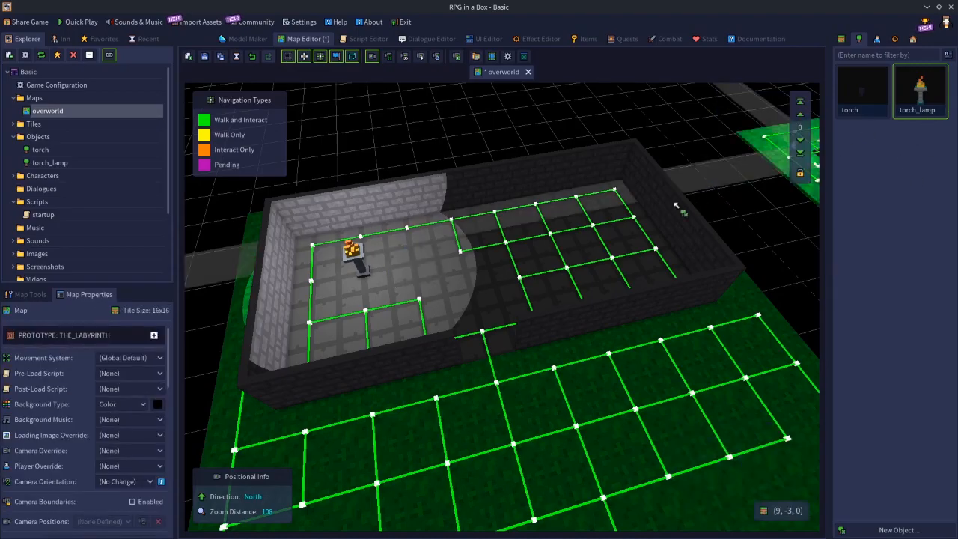
left_click(596, 220)
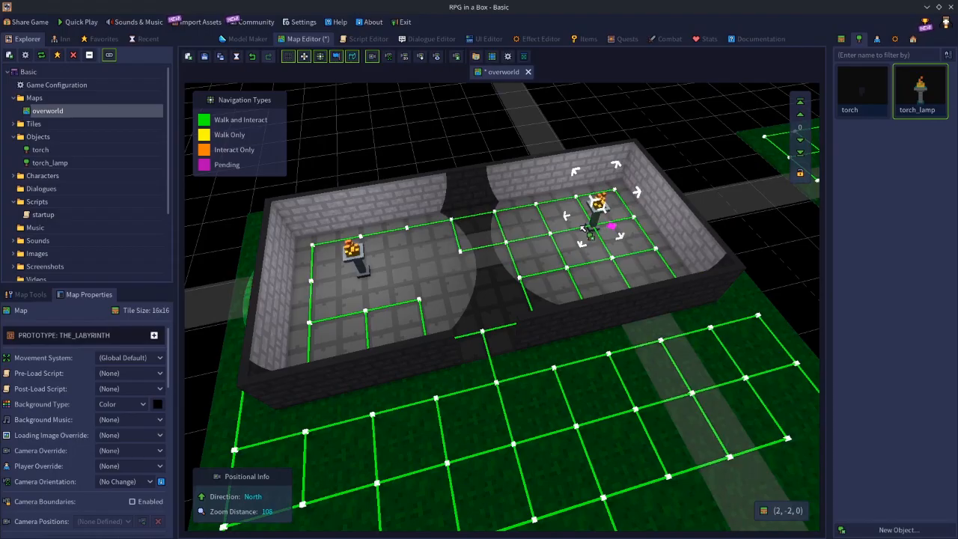
left_click(502, 238)
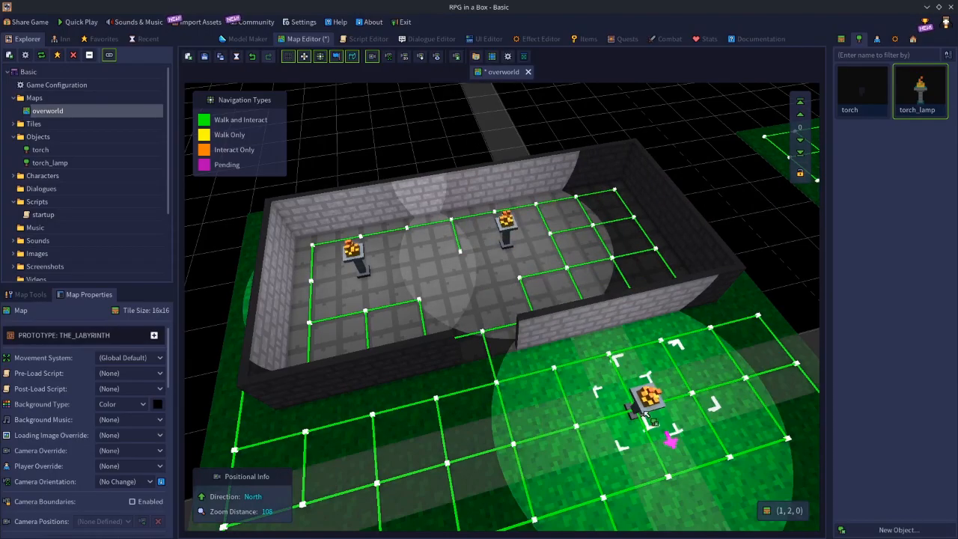
Select the stone wall pieces at (-2, -3, 1) and (-1, -3, 1) between the two lamps to examine how their lights overlap.
left_click(436, 195)
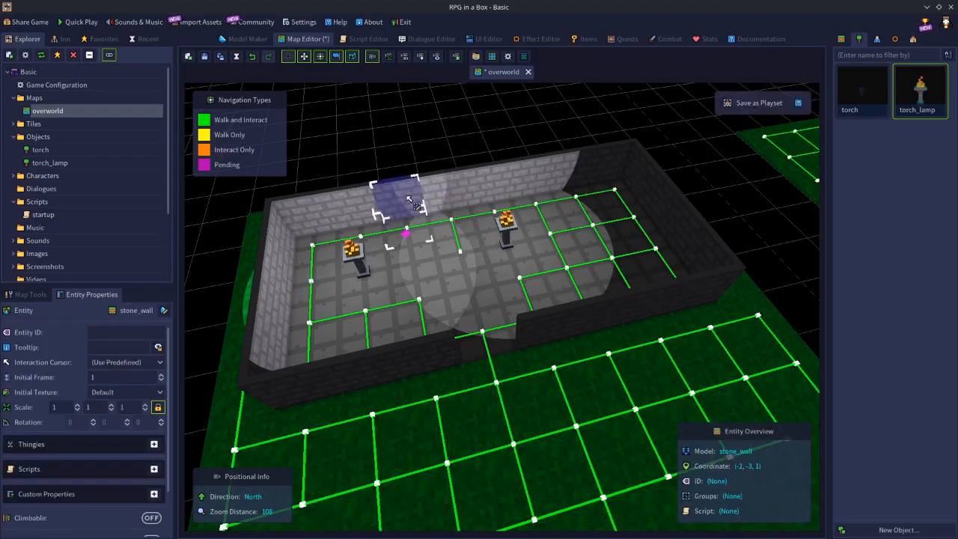
left_click(457, 199)
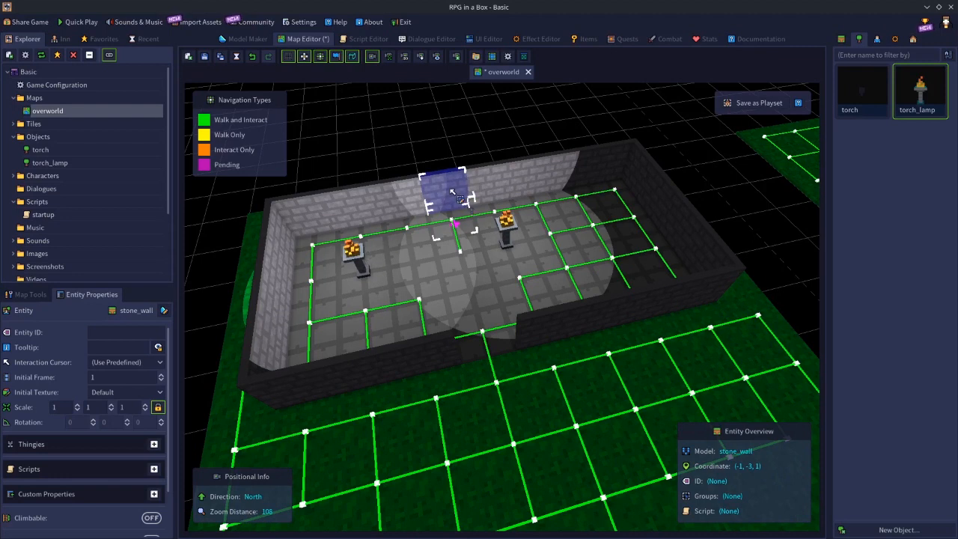
left_click(508, 133)
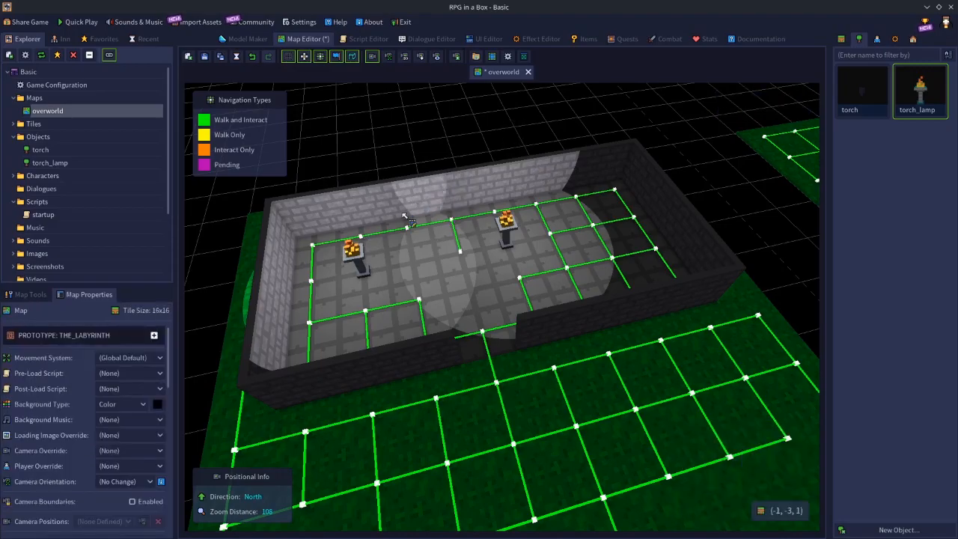
Delete the first torch_lamp at (-3, -2, 1) to compare the wall lighting, and undo the deletion.
left_click(359, 256)
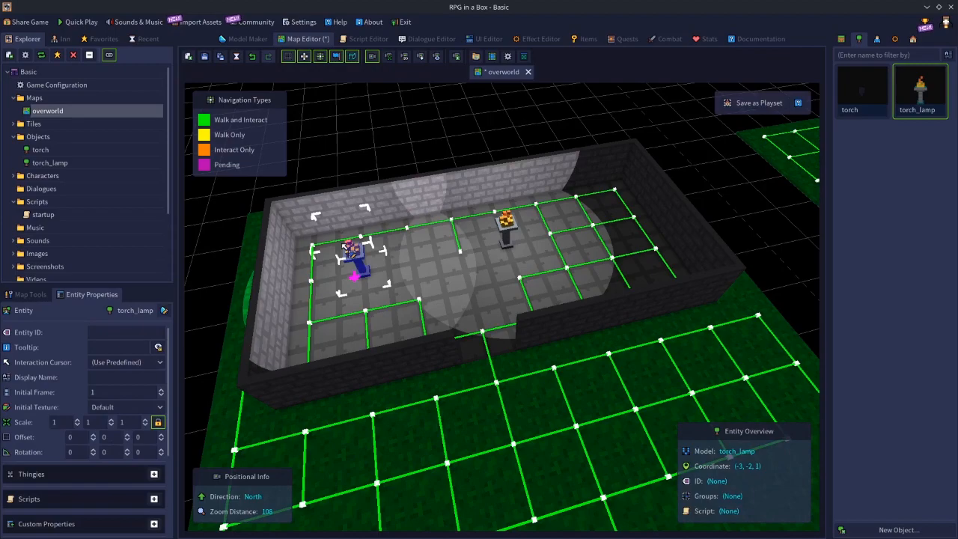
key("Delete")
key("ctrl+z")
Compare the two placed lamps, delete the torch_lamp at (0, -2, 1) to see the lighting without it, and undo the deletion.
left_click(514, 234)
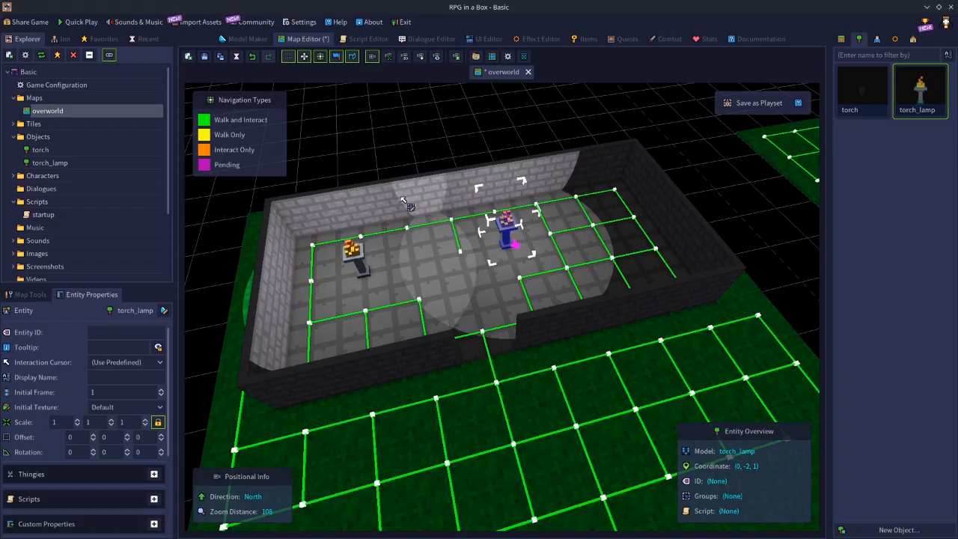
left_click(367, 262)
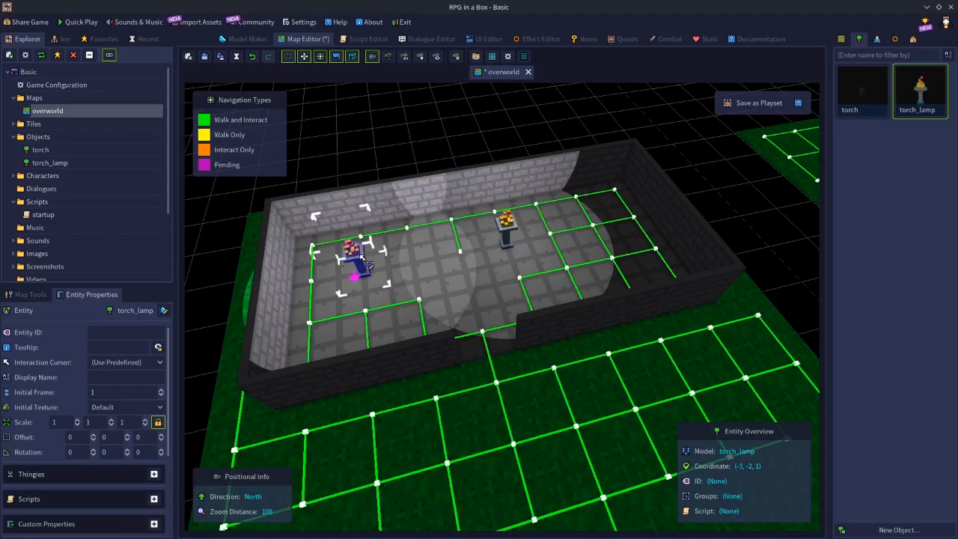
left_click(512, 233)
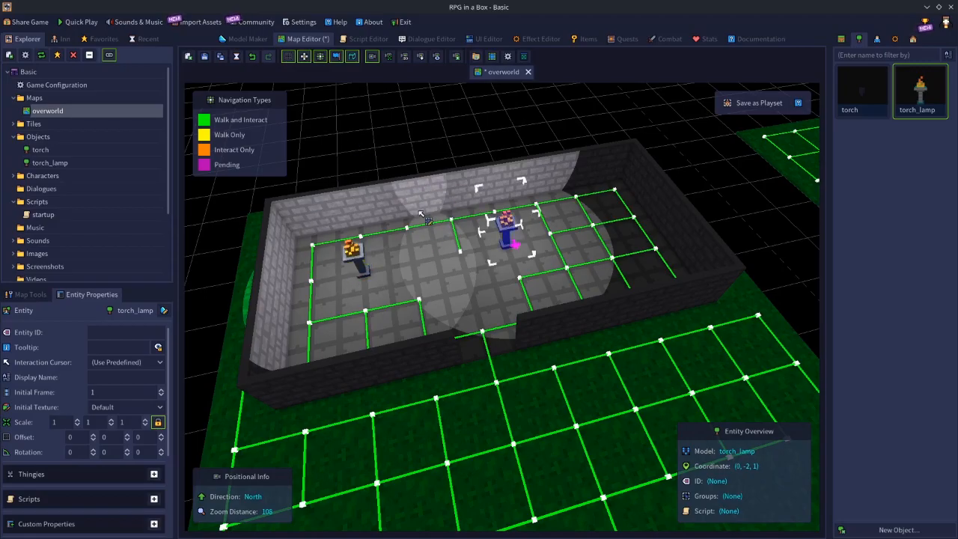
key("Delete")
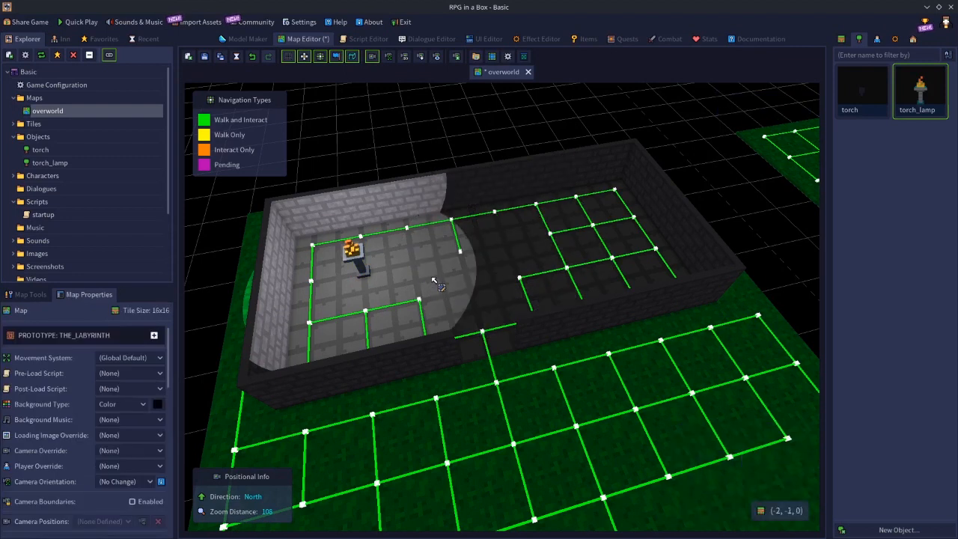
key("ctrl+z")
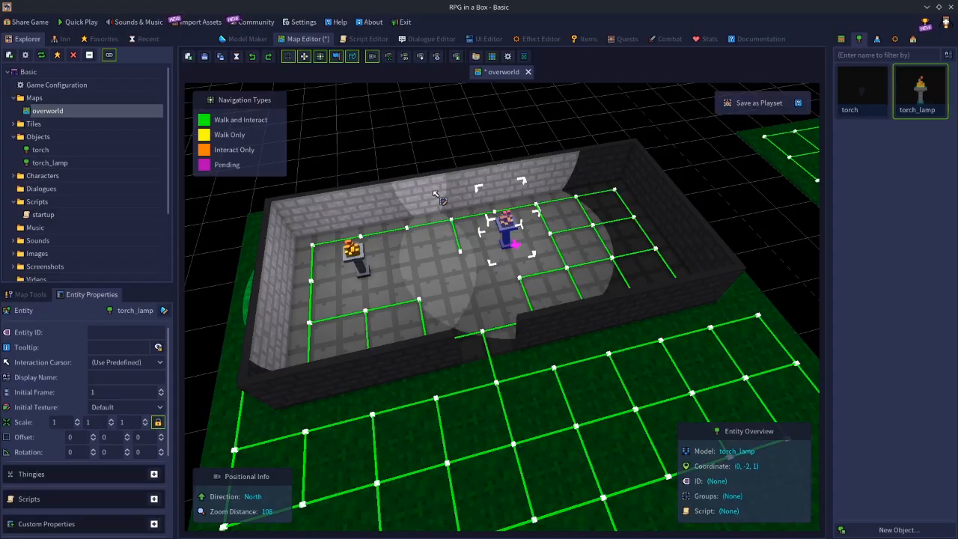
Examine the floor tiles where the two lights overlap, and recheck the torch_lamp model's light source settings.
left_click(440, 239)
left_click(432, 273)
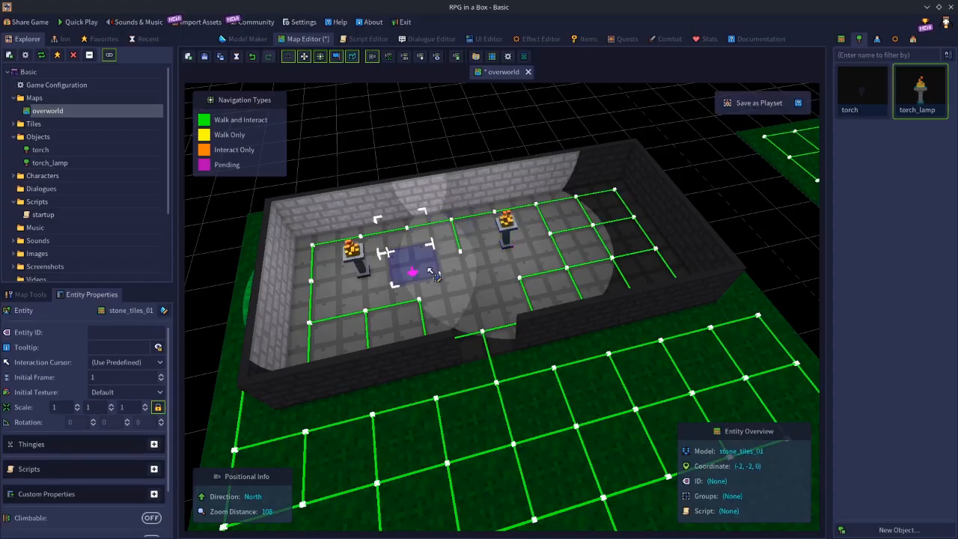
left_click(465, 259)
left_click(453, 288)
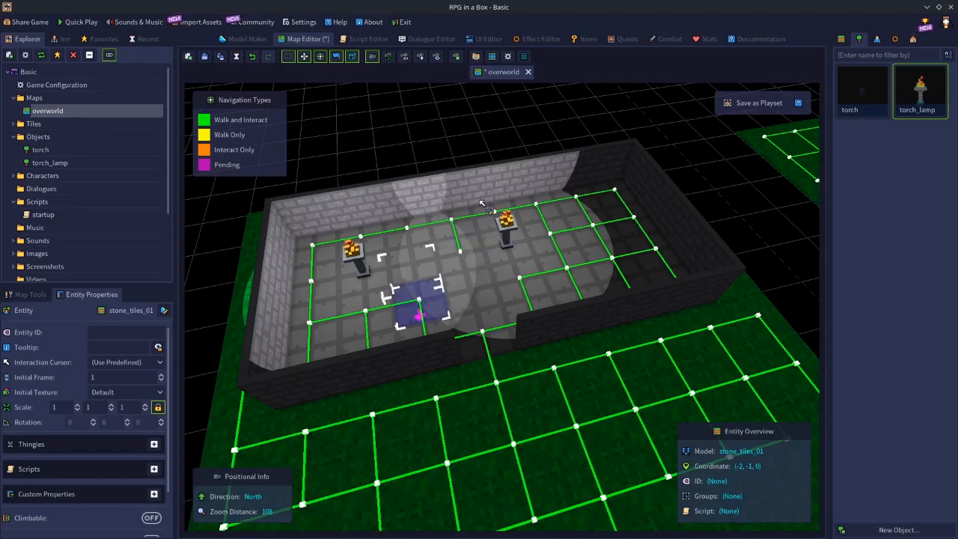
left_click(482, 113)
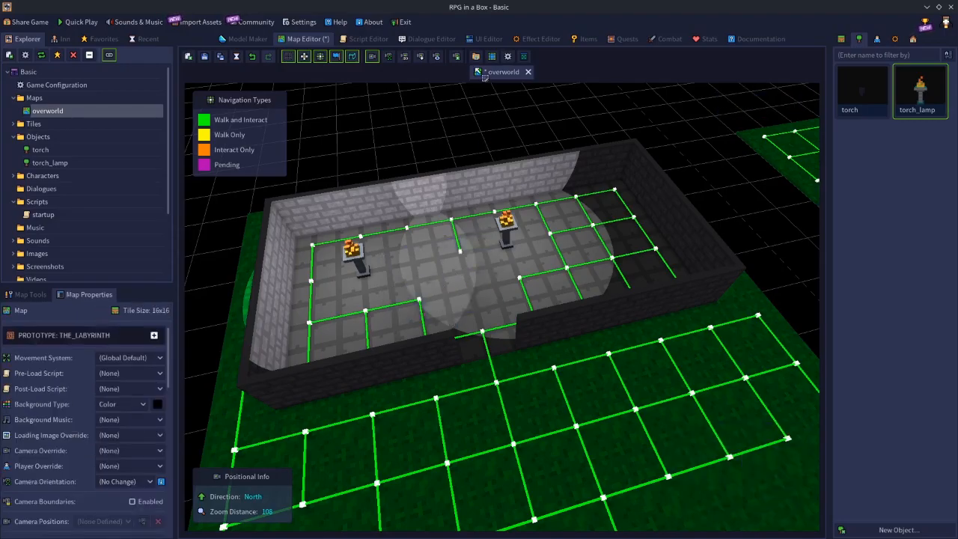
left_click(253, 39)
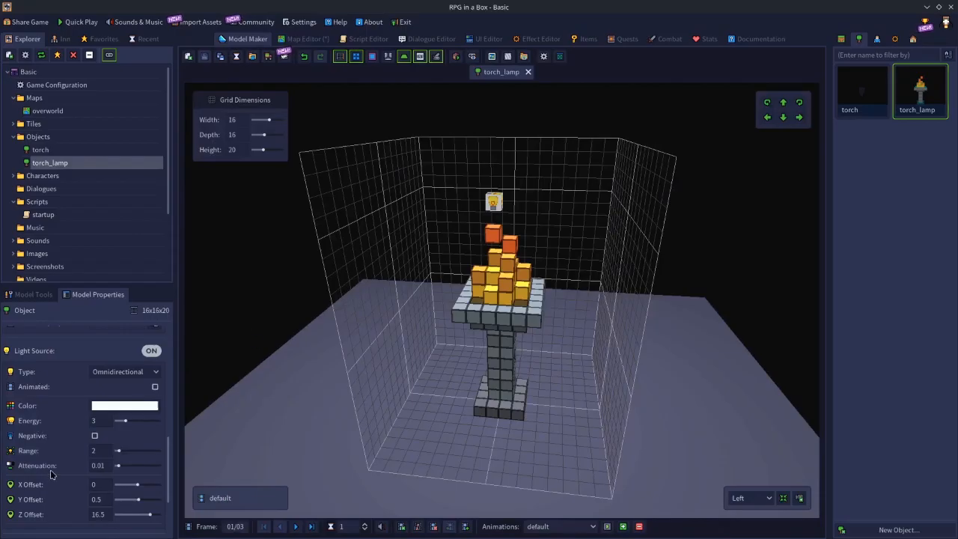
left_click(303, 38)
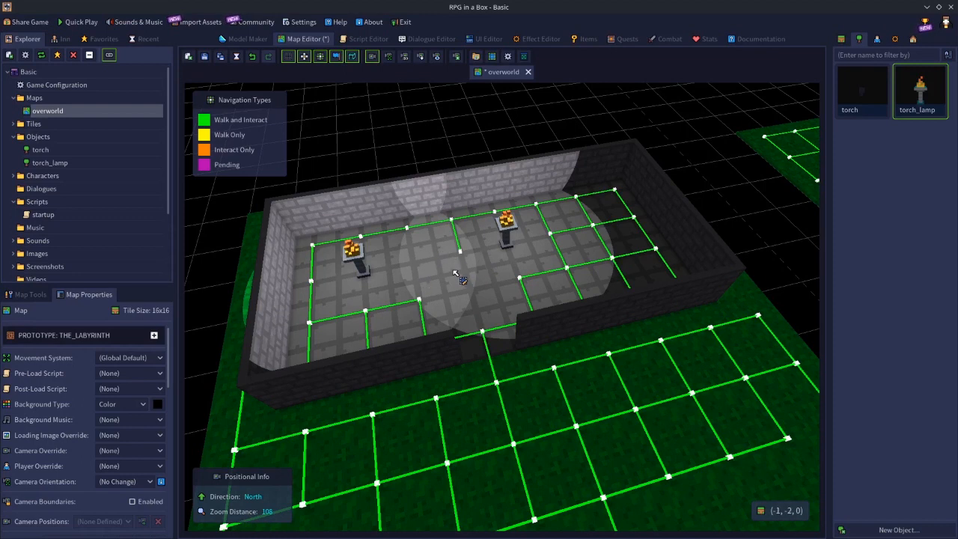
Place a torch_lamp on the grass just outside the room's doorway, and select the floor tile at (-1, -1, 0) to examine the overlapping lights.
left_click(920, 106)
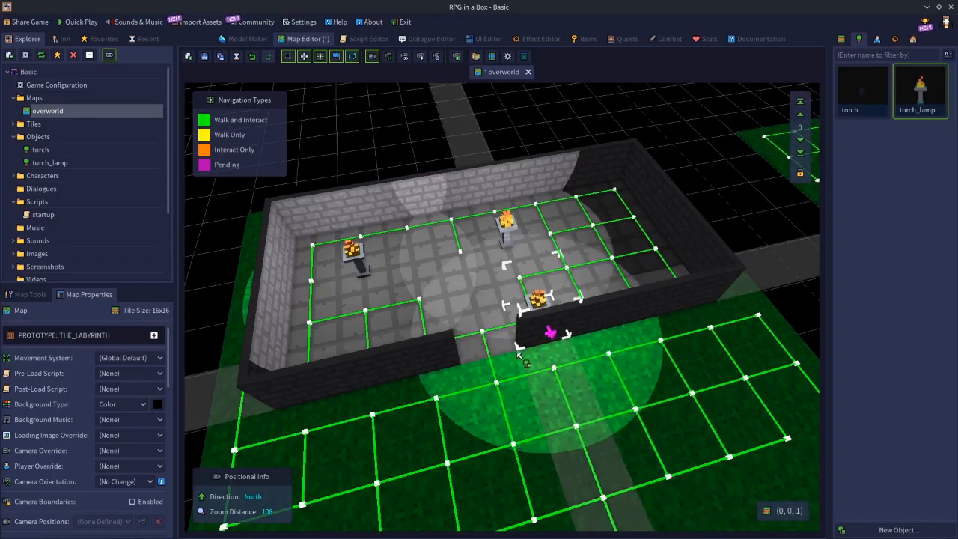
left_click(516, 361)
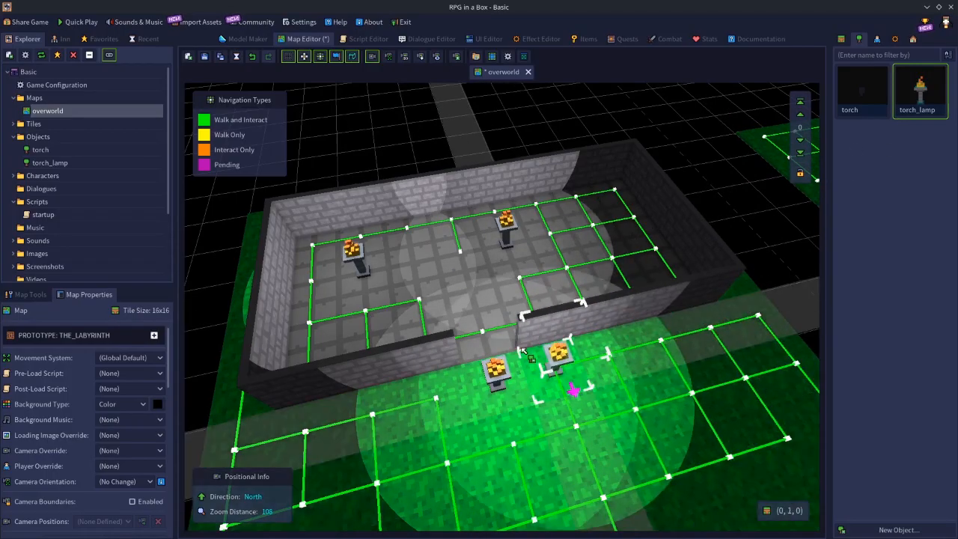
key("Escape")
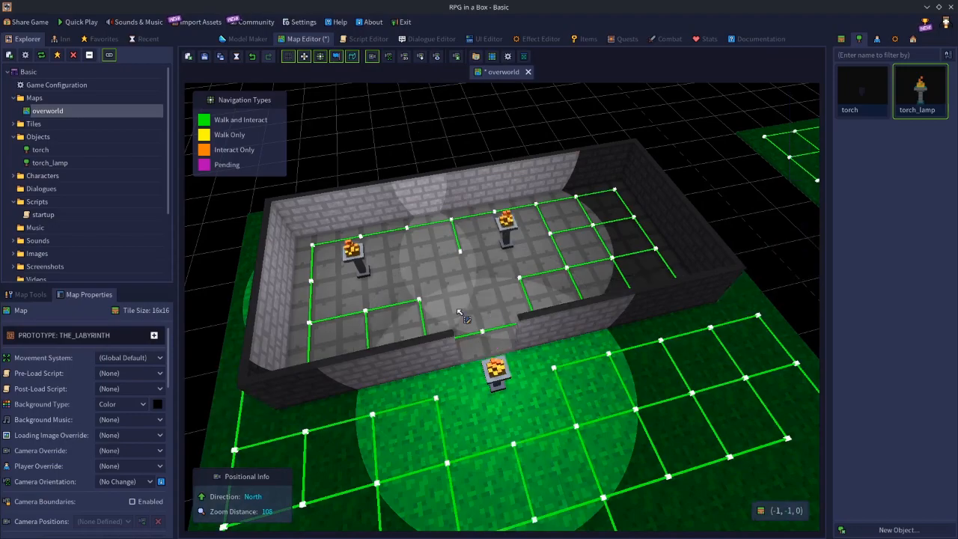
left_click(459, 312)
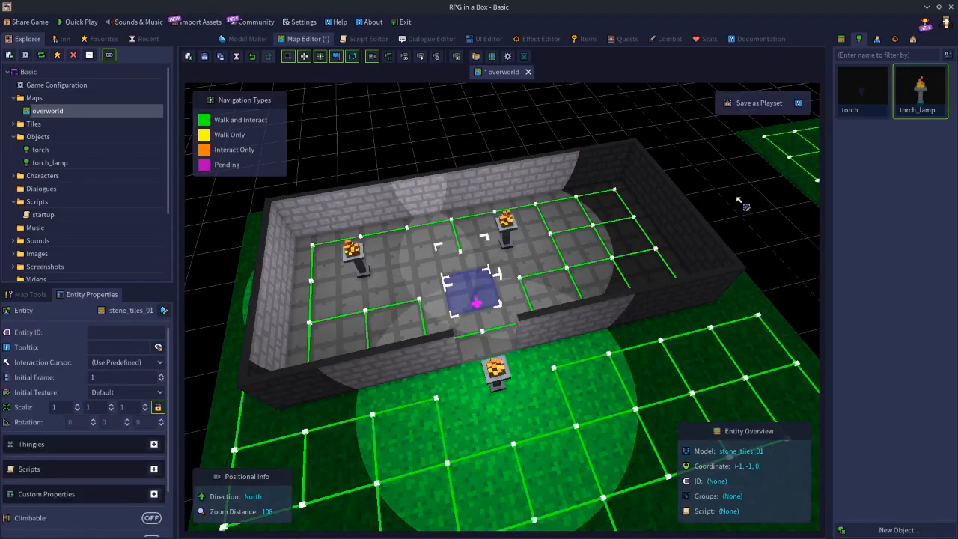
key("Escape")
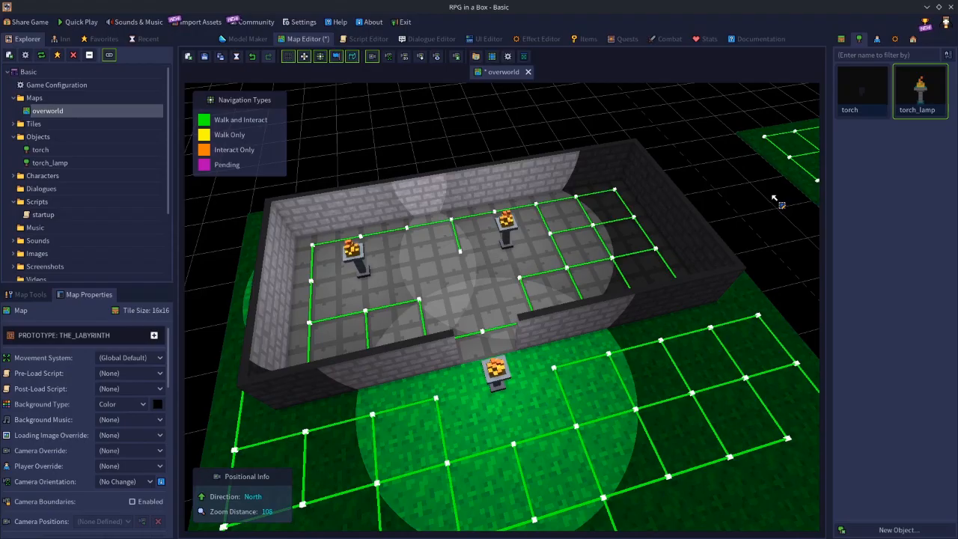
Place many more torch_lamps across the stone room's floor, in its corners, along its walls and around its middle, to crowd tiles with overlapping lights.
scroll(707, 266, "up", 3)
scroll(697, 282, "down", 5)
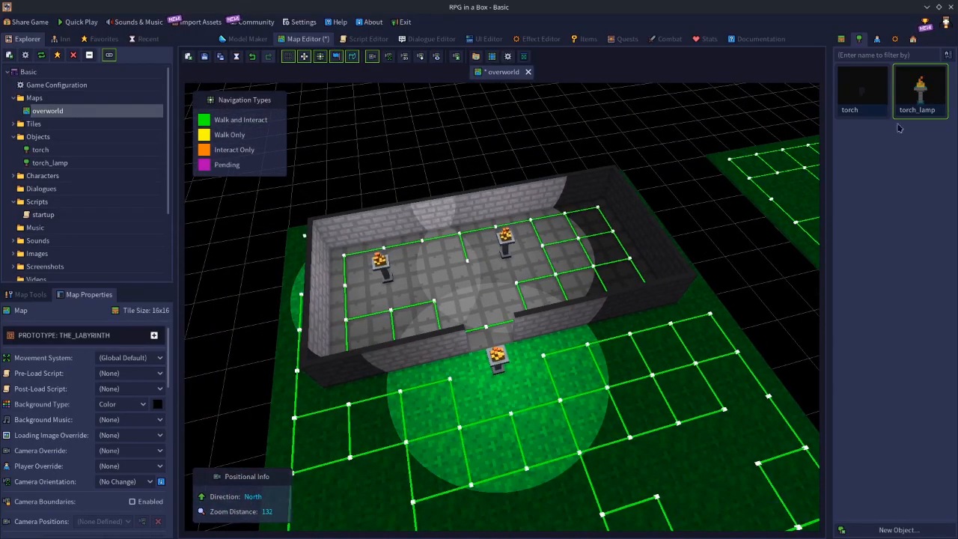
left_click(920, 91)
left_click(609, 267)
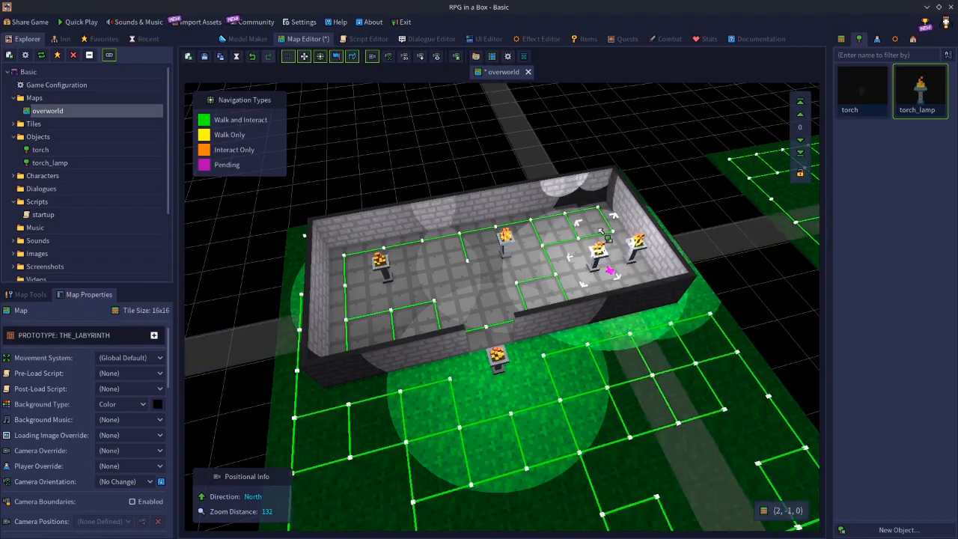
left_click(609, 204)
left_click(642, 256)
left_click(341, 323)
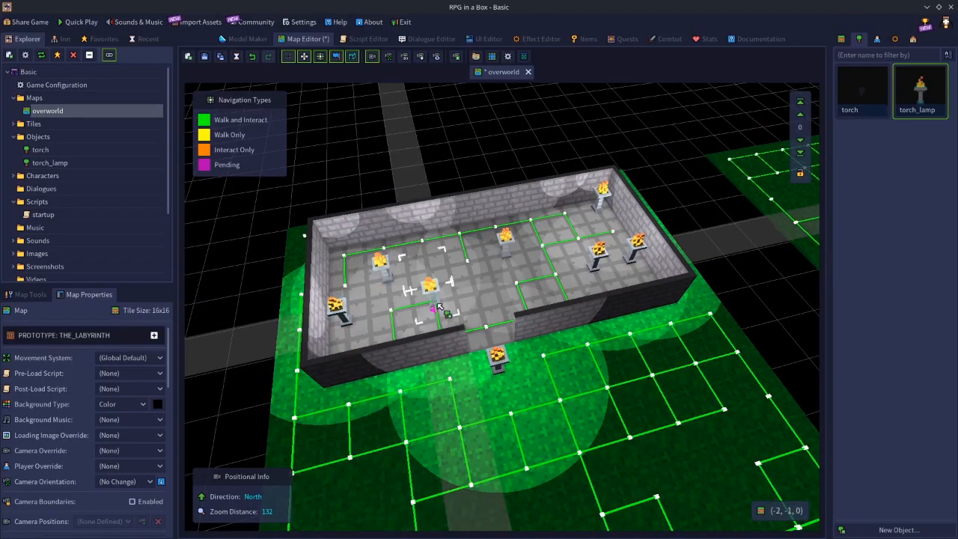
left_click(437, 336)
left_click(414, 248)
left_click(532, 220)
left_click(518, 284)
left_click(558, 276)
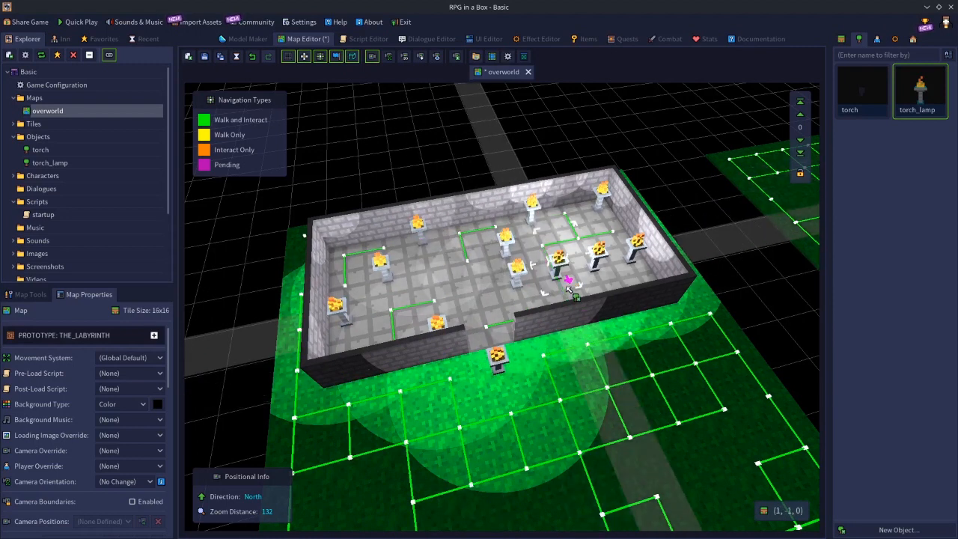
Place more torch_lamps in the remaining gaps between the existing lamps on the stone room's floor, including just inside the doorway.
left_click(474, 293)
left_click(430, 275)
left_click(389, 315)
left_click(345, 257)
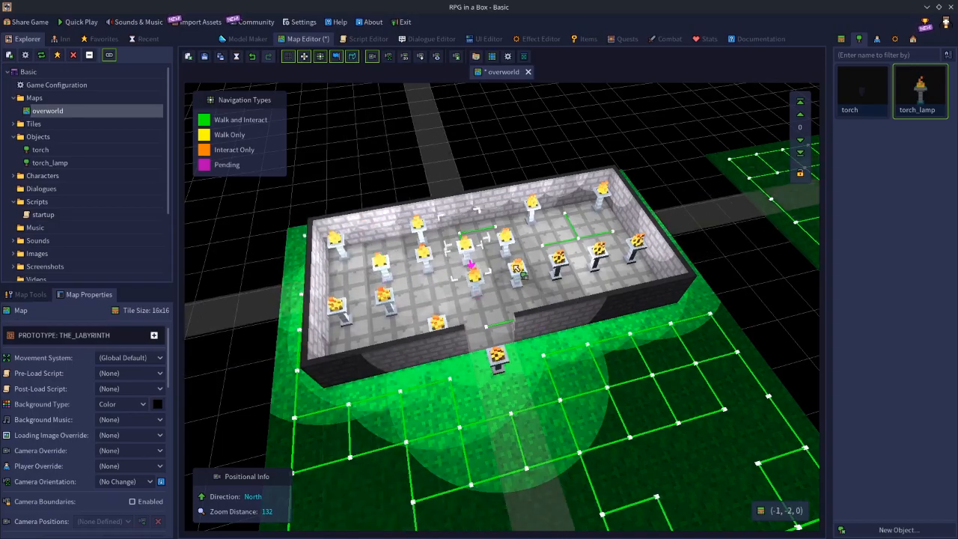
left_click(578, 238)
left_click(573, 308)
left_click(491, 328)
Place four more torch_lamps on the grass in front of the stone room, and stop placing objects.
left_click(610, 391)
left_click(684, 324)
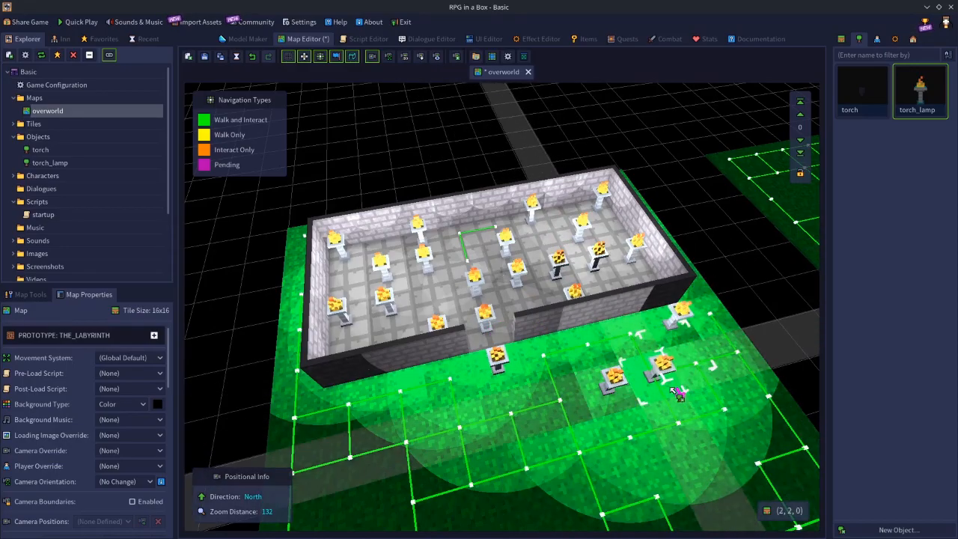
left_click(693, 428)
left_click(537, 433)
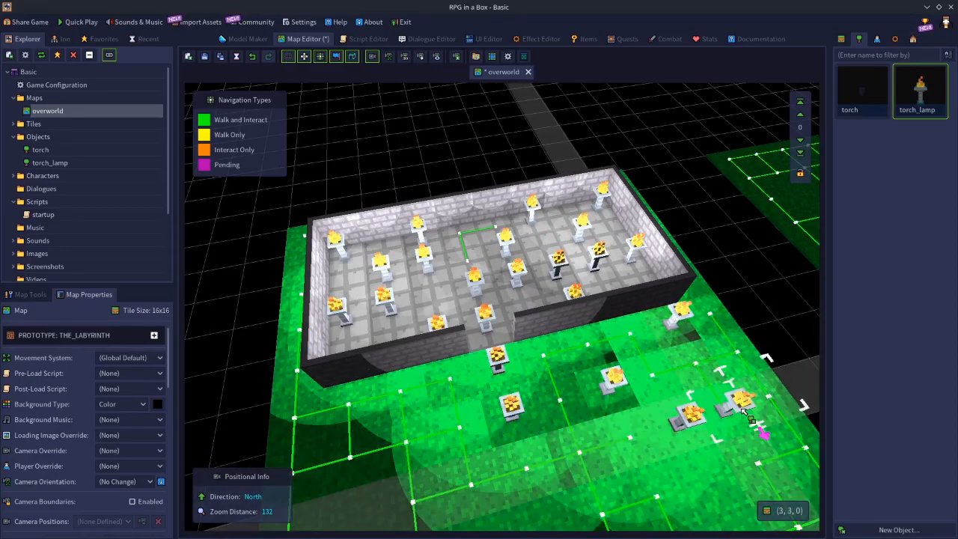
key("Escape")
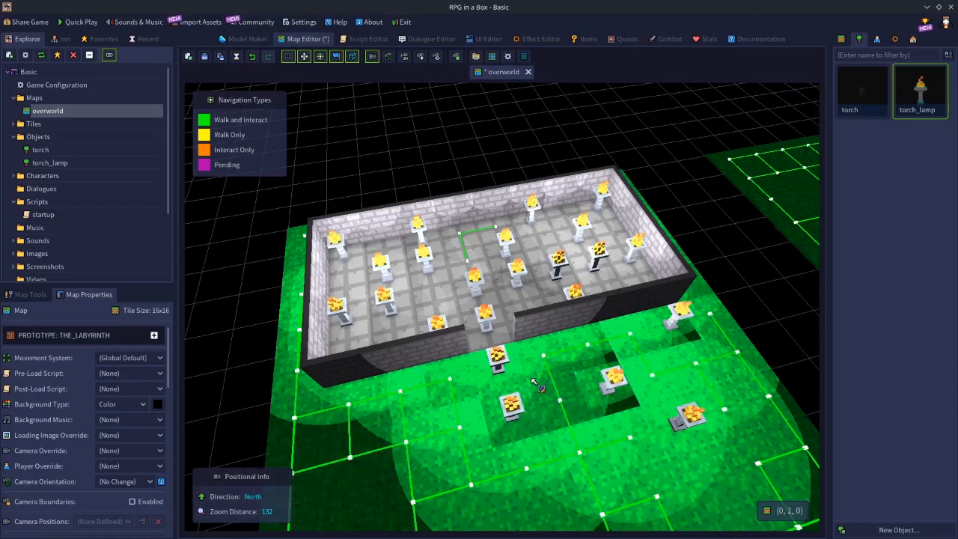
Delete the torch_lamps inside the doorway, around the room's middle and across its western floor, from (1, 0, 1) to (-4, -3, 1).
middle_click_drag(438, 350, 505, 323)
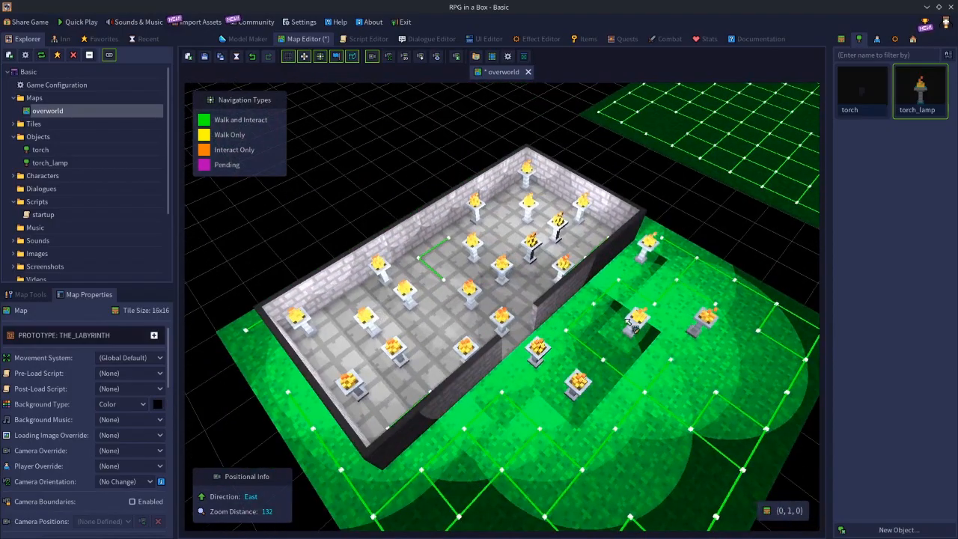
middle_click_drag(636, 400, 648, 358)
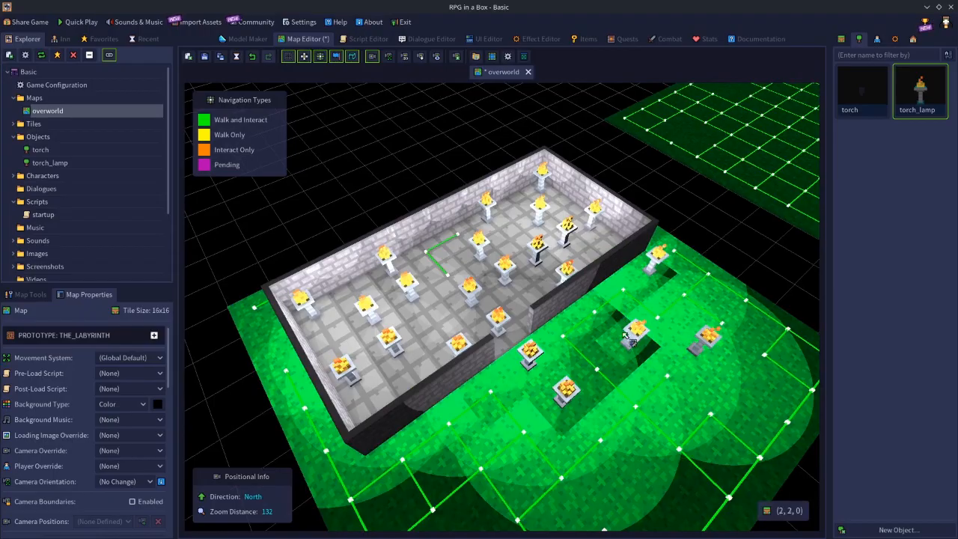
middle_click_drag(550, 383, 552, 267)
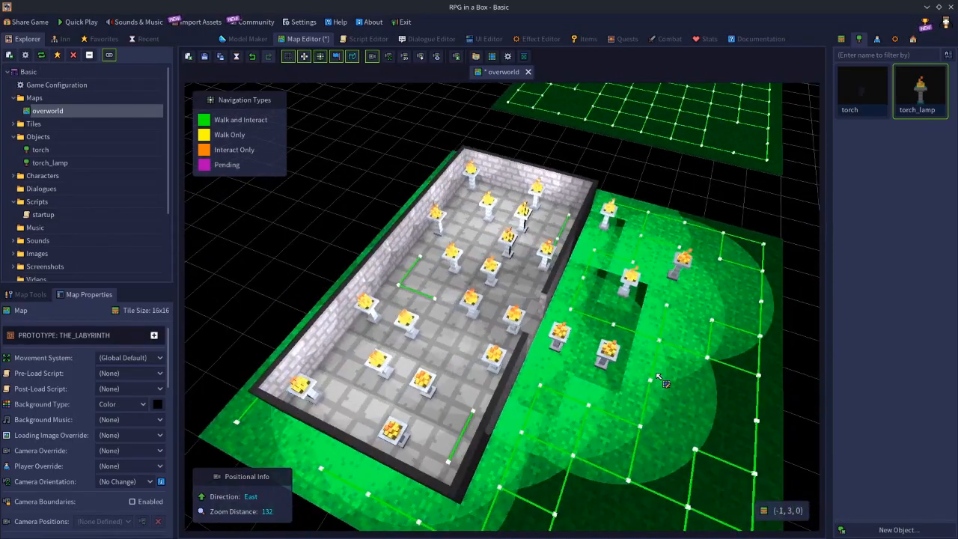
left_click(551, 259)
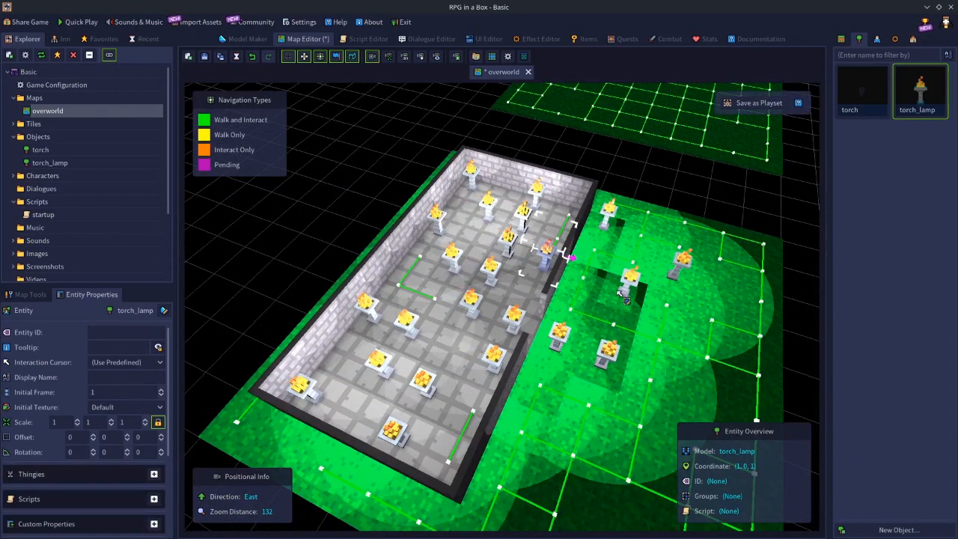
key("Delete")
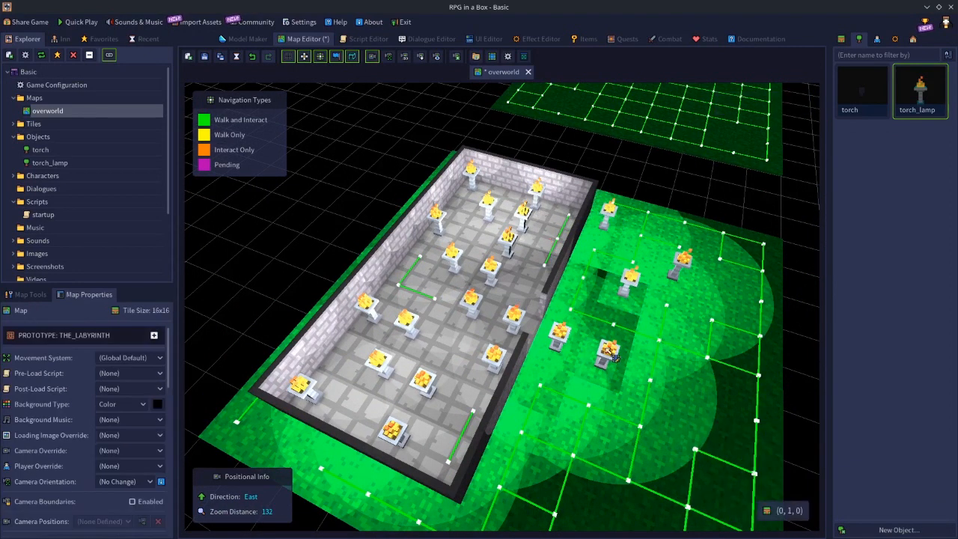
left_click(496, 277)
key("Delete")
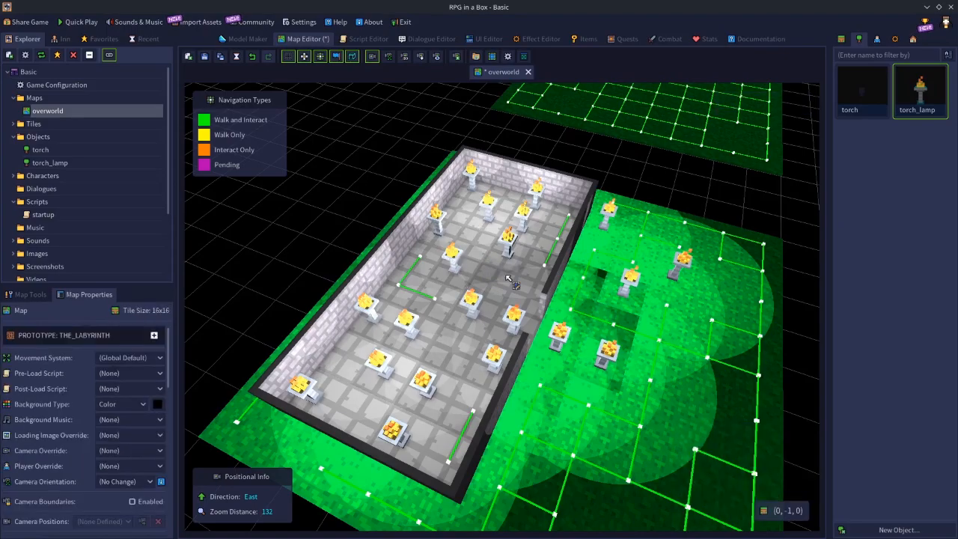
left_click(473, 305)
key("Delete")
left_click(408, 323)
key("Delete")
left_click(513, 320)
key("Delete")
left_click(495, 355)
key("Delete")
left_click(426, 383)
key("Delete")
left_click(380, 367)
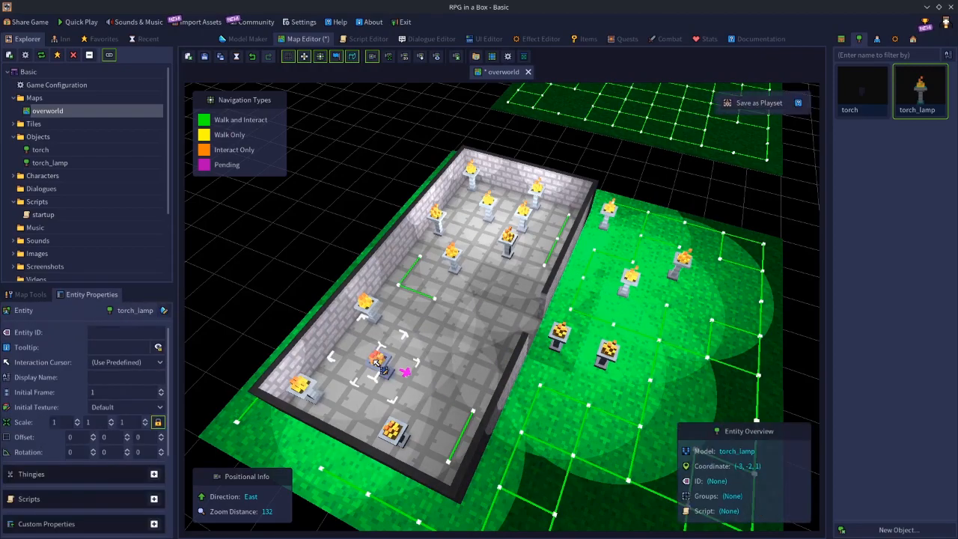
key("Delete")
left_click(396, 437)
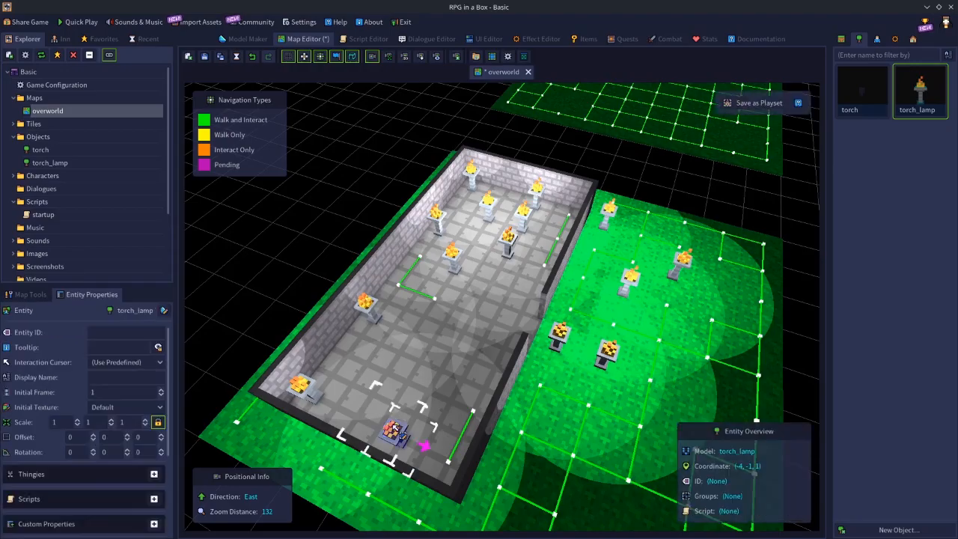
key("Delete")
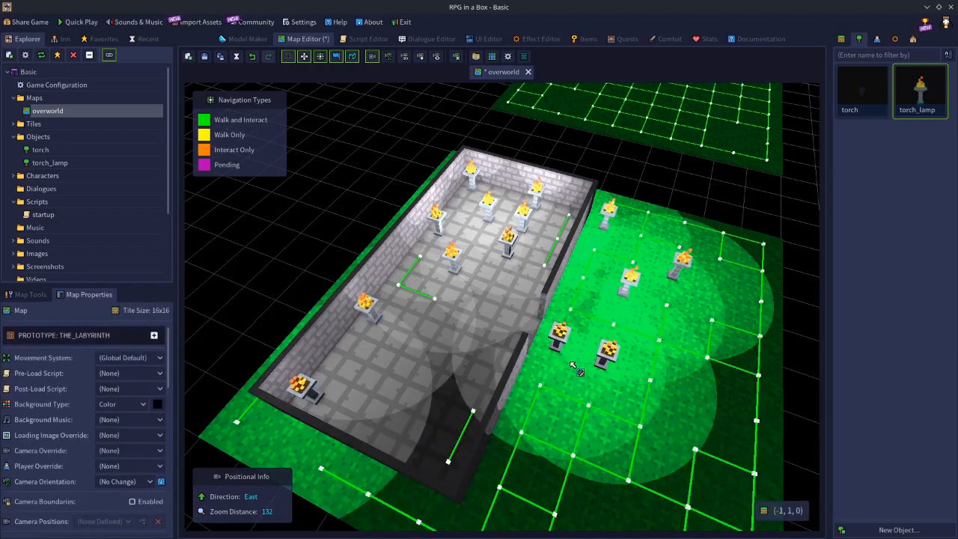
left_click(324, 384)
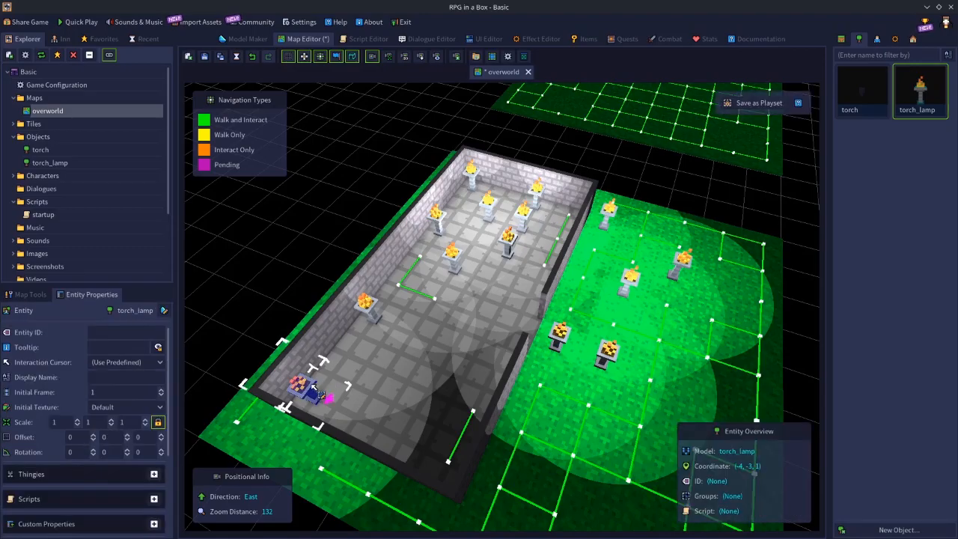
key("Delete")
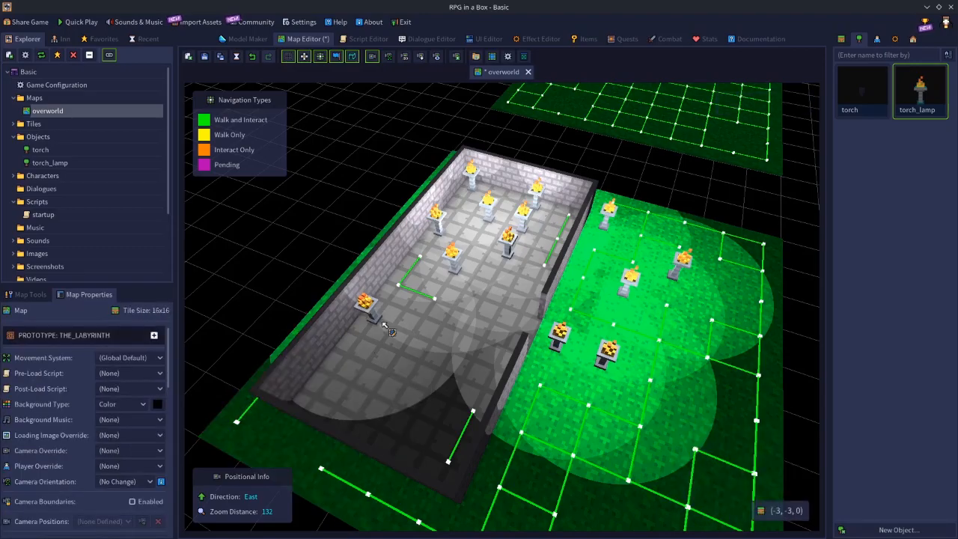
Delete all remaining torch_lamps inside the stone room, starting at (0, -2, 1) and continuing through its eastern end.
left_click(458, 257)
key("Delete")
left_click(510, 244)
key("Delete")
left_click(366, 306)
left_click_drag(371, 312, 532, 218)
key("Delete")
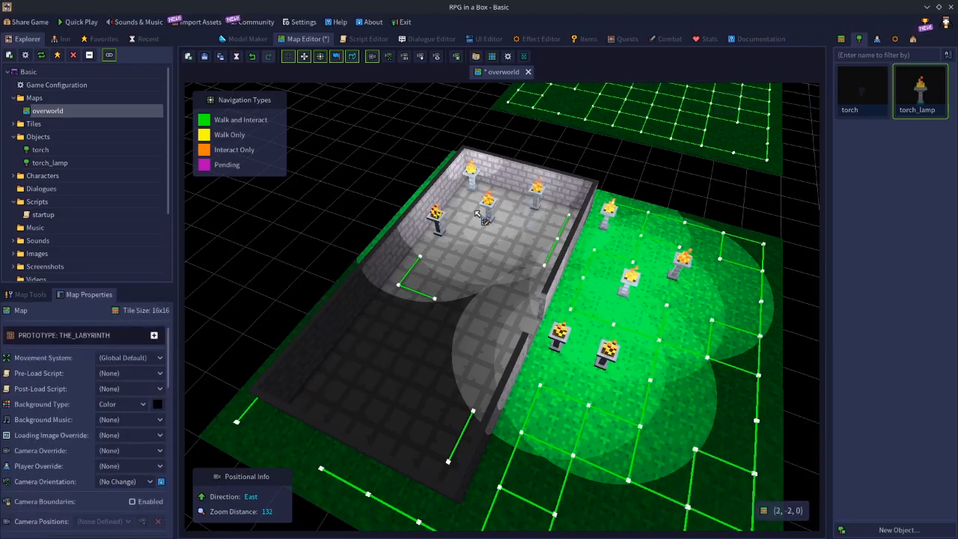
left_click(436, 225)
key("Delete")
left_click(491, 205)
key("Delete")
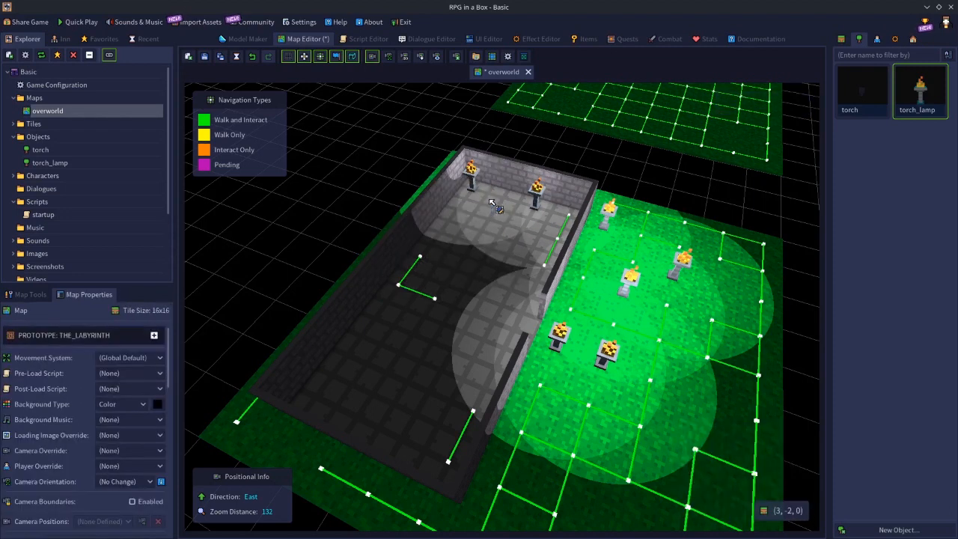
left_click(543, 194)
key("Delete")
left_click(474, 175)
key("Delete")
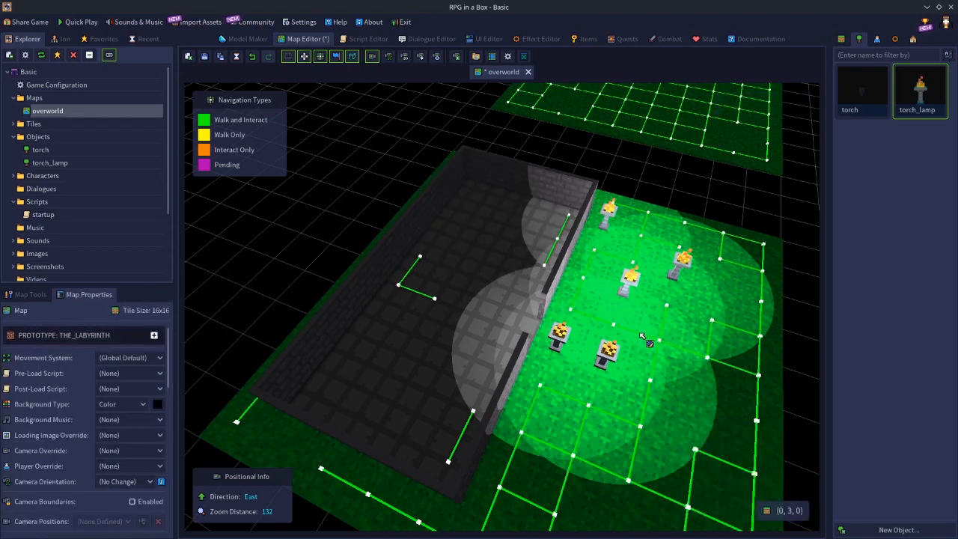
Reduce the torch_lamp model's light source range, trying values such as 1, 0.5 and 0.88, settle on 0.9, and save the model.
key("q")
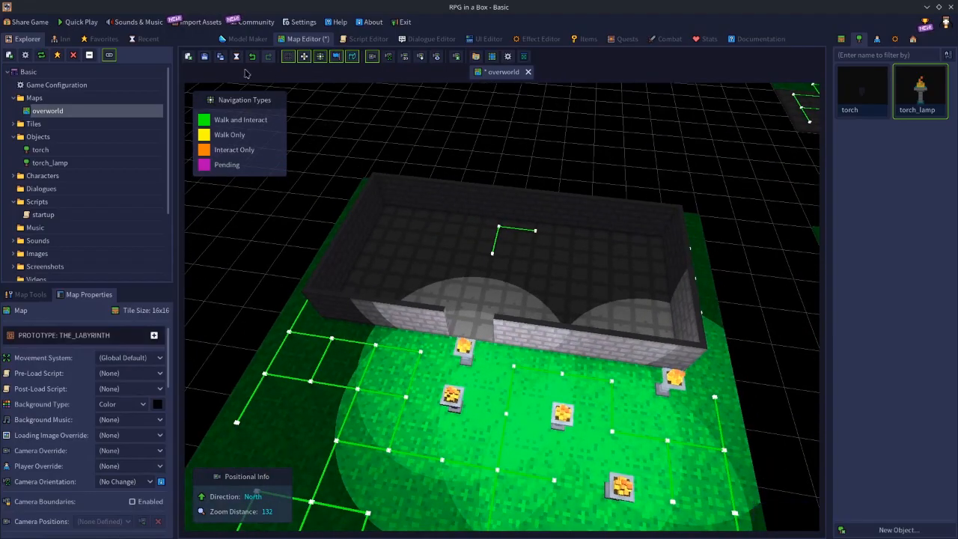
left_click(238, 41)
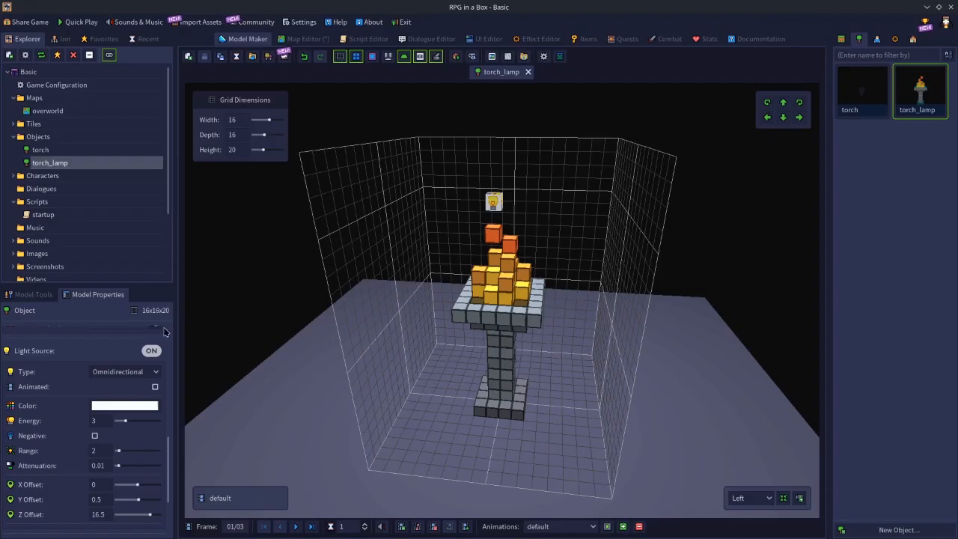
left_click(100, 451)
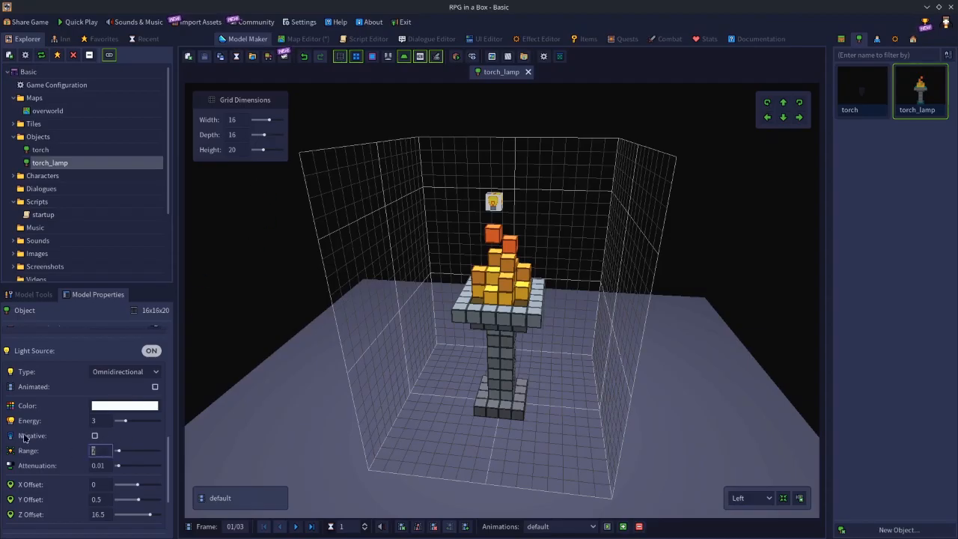
type("1")
key("Return")
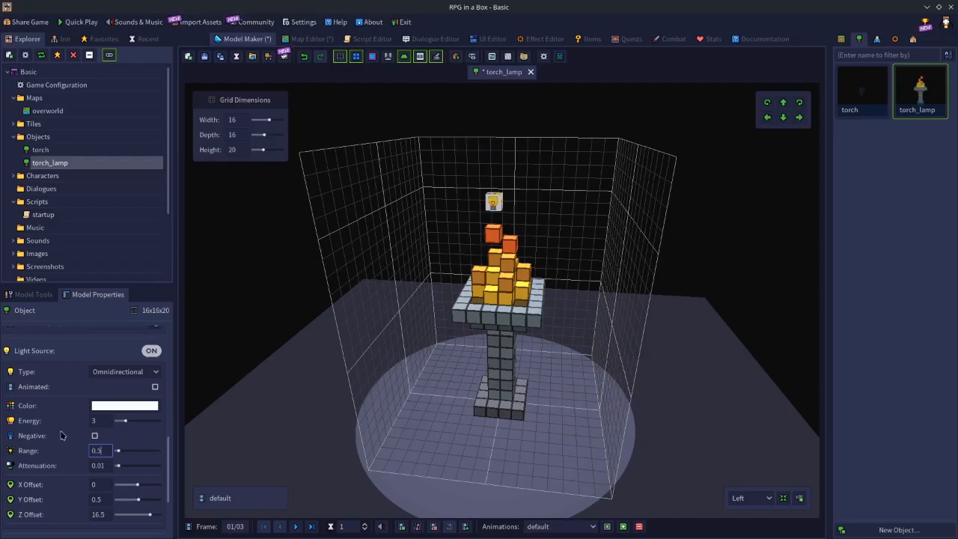
type("0.5")
key("Return")
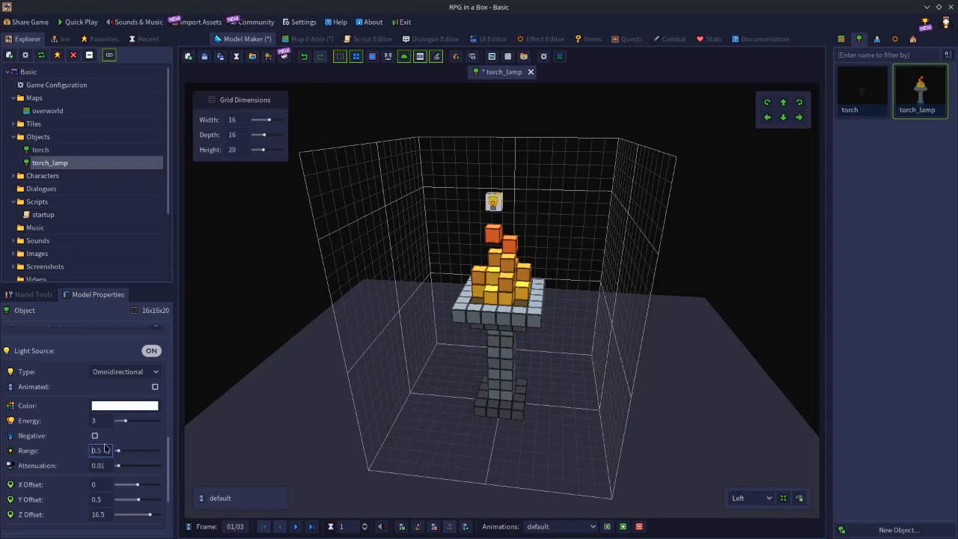
key("Return")
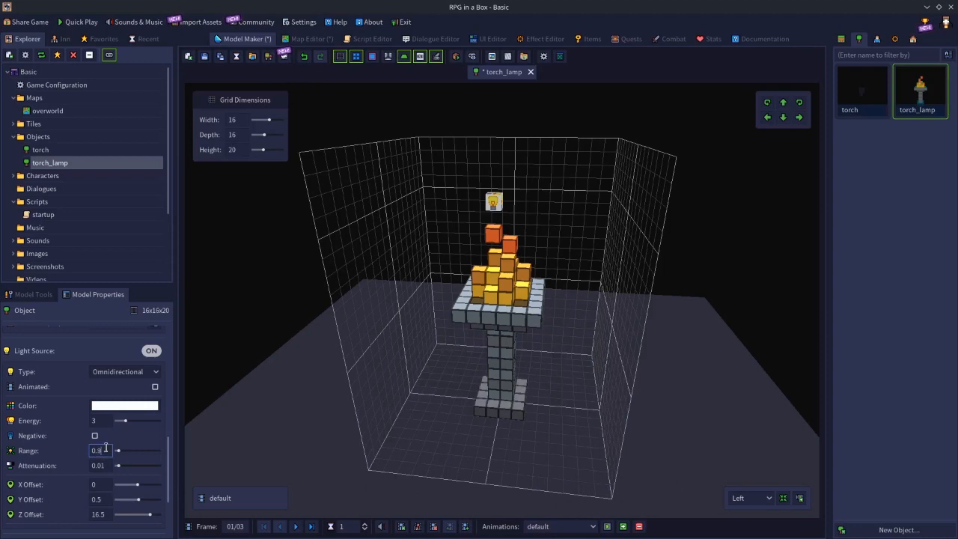
key("Return")
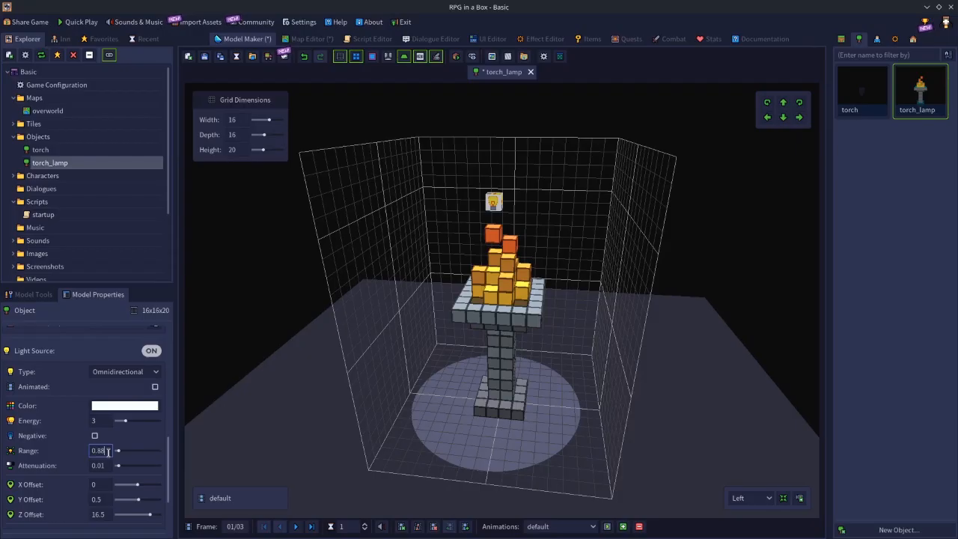
key("Return")
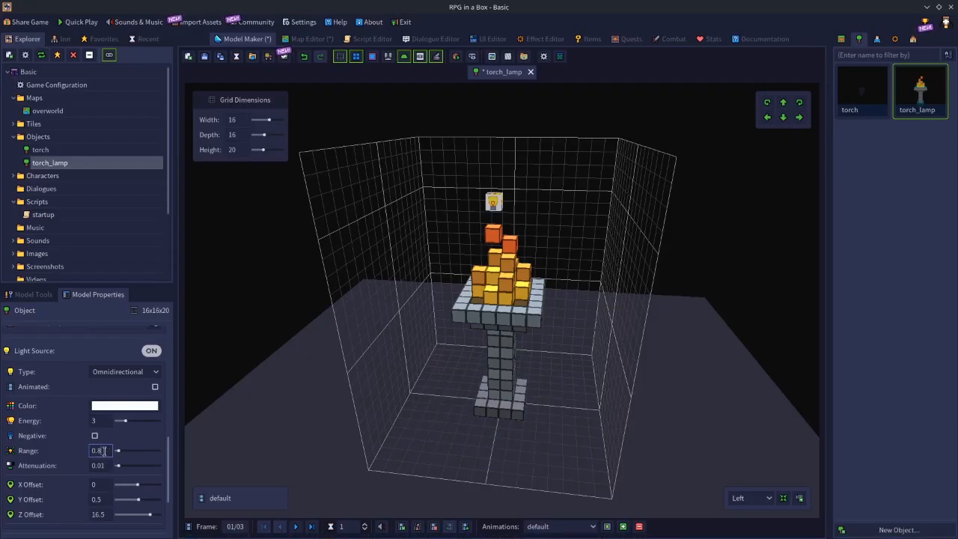
key("Return")
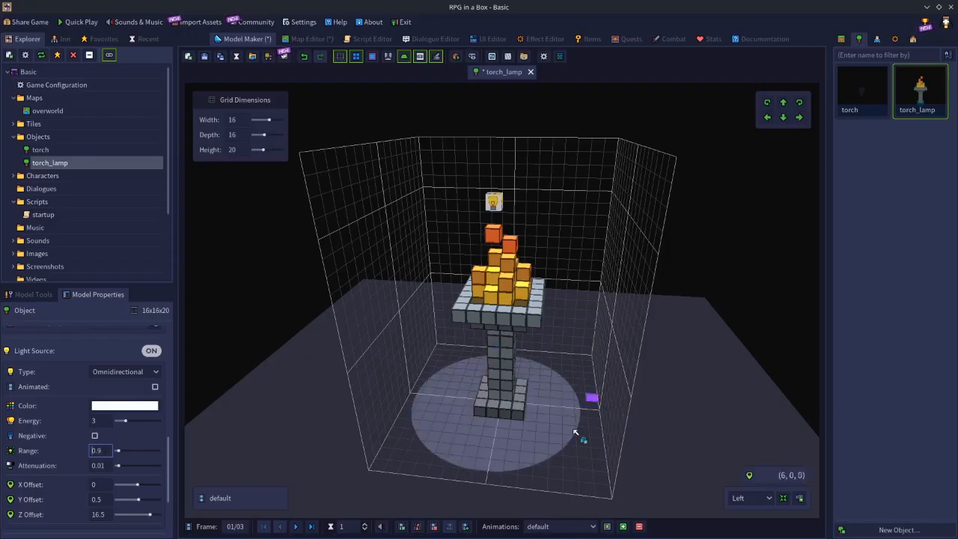
left_click(204, 56)
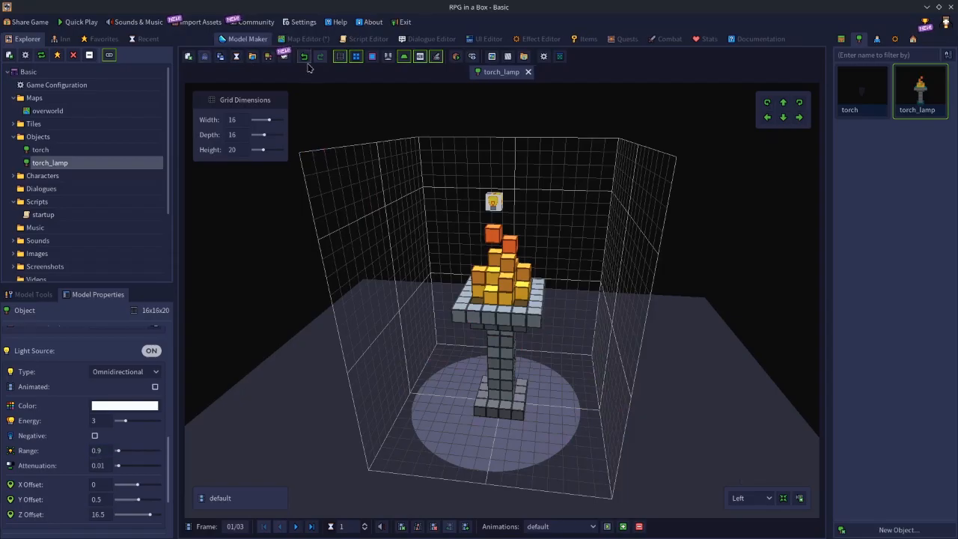
Save and close the overworld map, and reopen it from the recent maps to load the updated torch_lamp lighting.
left_click(305, 39)
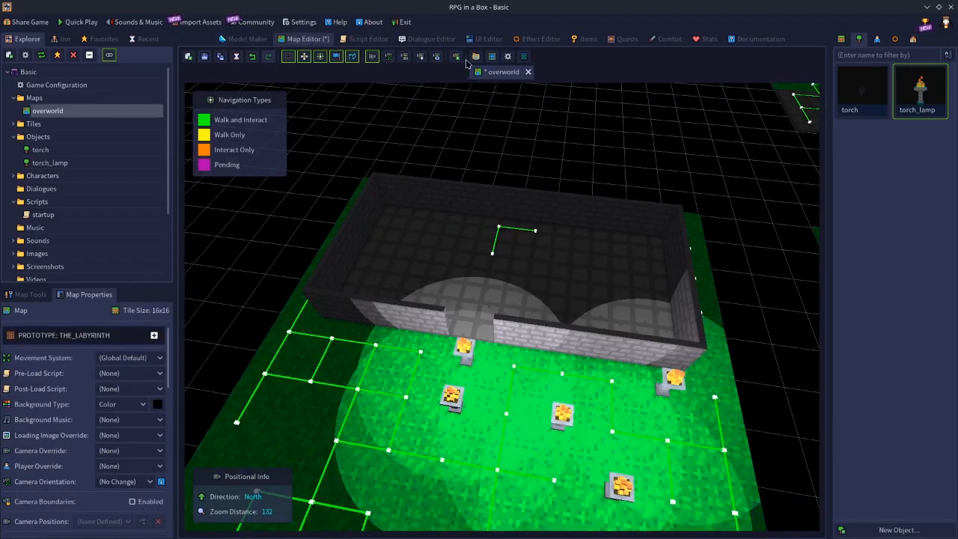
left_click(528, 72)
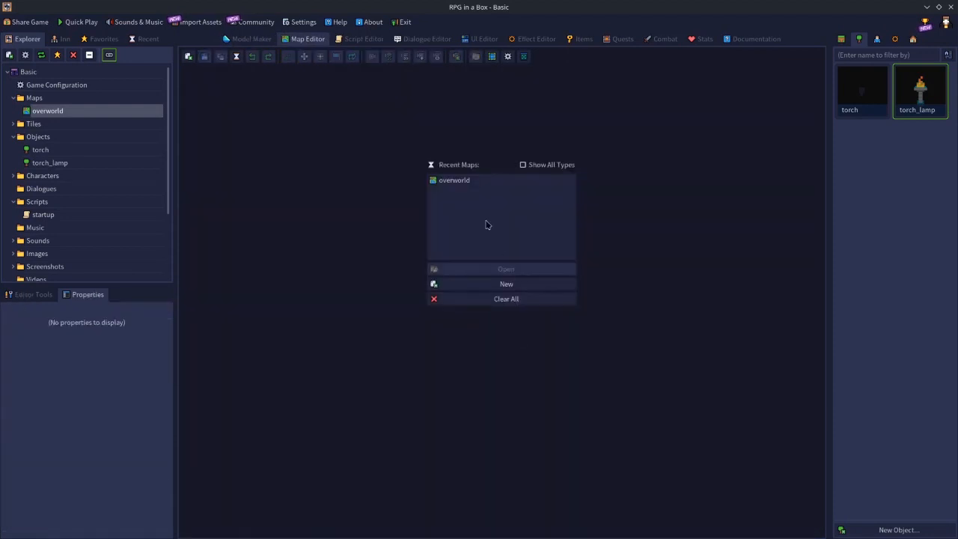
left_click(457, 183)
left_click(490, 269)
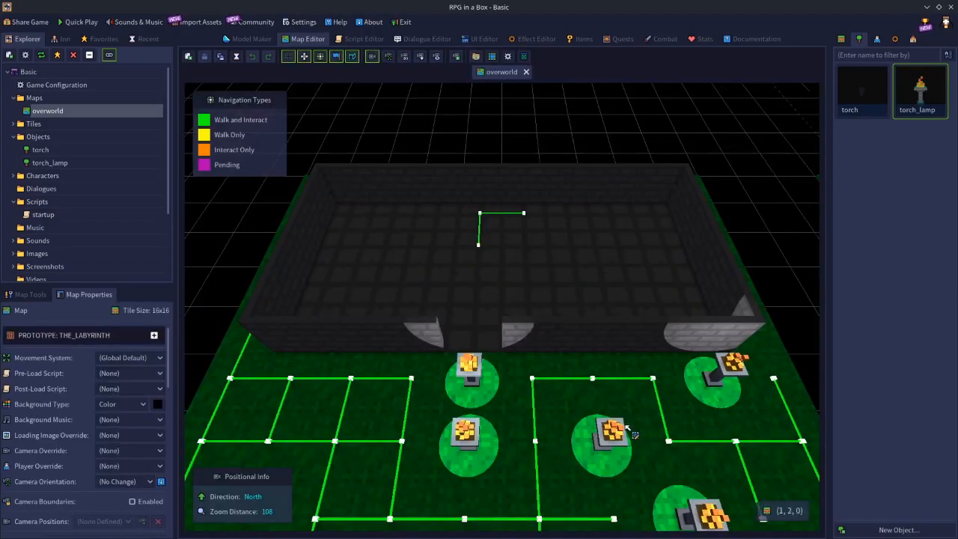
Examine the light circles of the torch_lamps on the grass, and select the grass tile at (-1, 1, 0) outside the doorway.
scroll(516, 421, "down", 5)
scroll(515, 420, "up", 3)
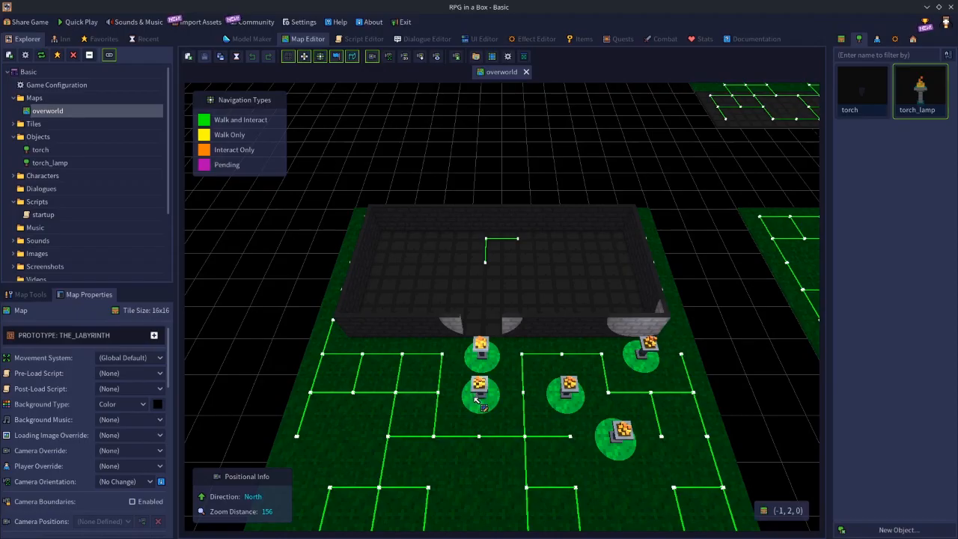
left_click(481, 352)
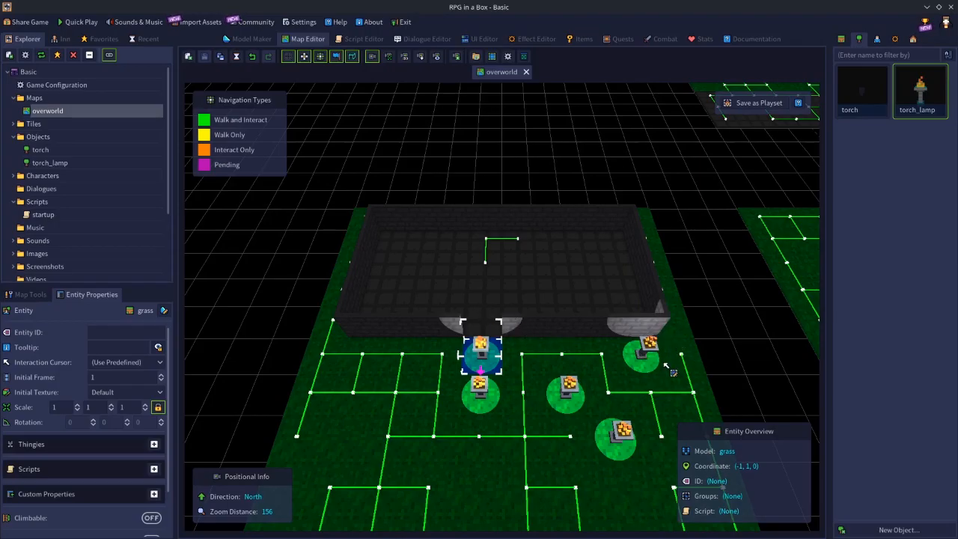
Place five torch_lamps side by side along the room's middle floor row, from (-3, -2, 0) to (1, -2, 0).
left_click(919, 96)
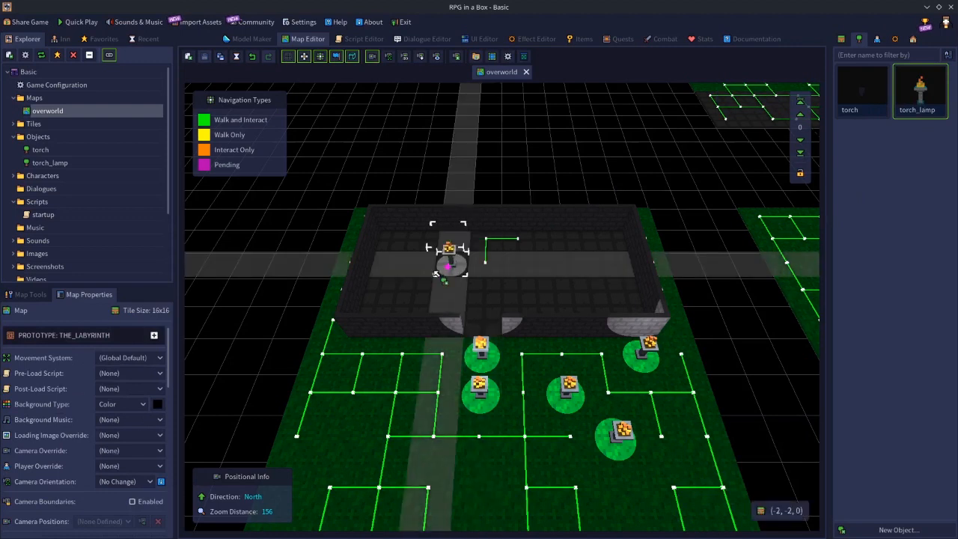
left_click(409, 266)
left_click(449, 266)
left_click(482, 267)
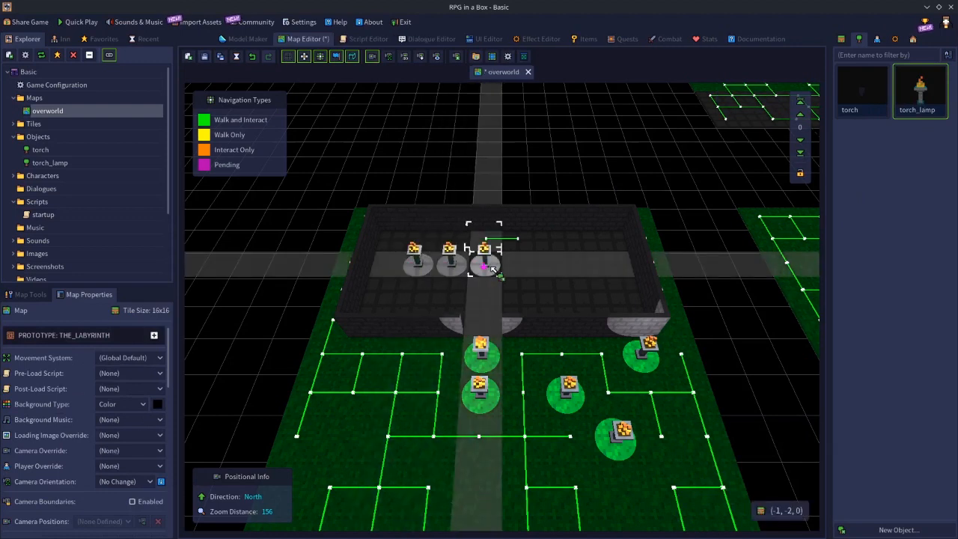
left_click(551, 267)
left_click(519, 266)
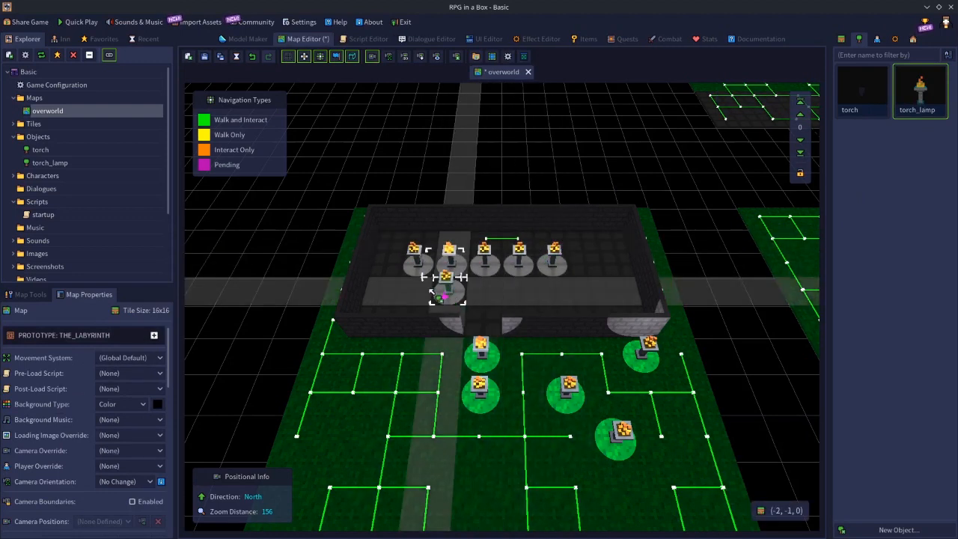
Place torch_lamps along the floor row nearest the doorway, leaving a gap at x -1, extend both rows eastward, and add one in the northwest corner.
left_click(410, 288)
left_click(447, 288)
left_click(519, 288)
left_click(556, 288)
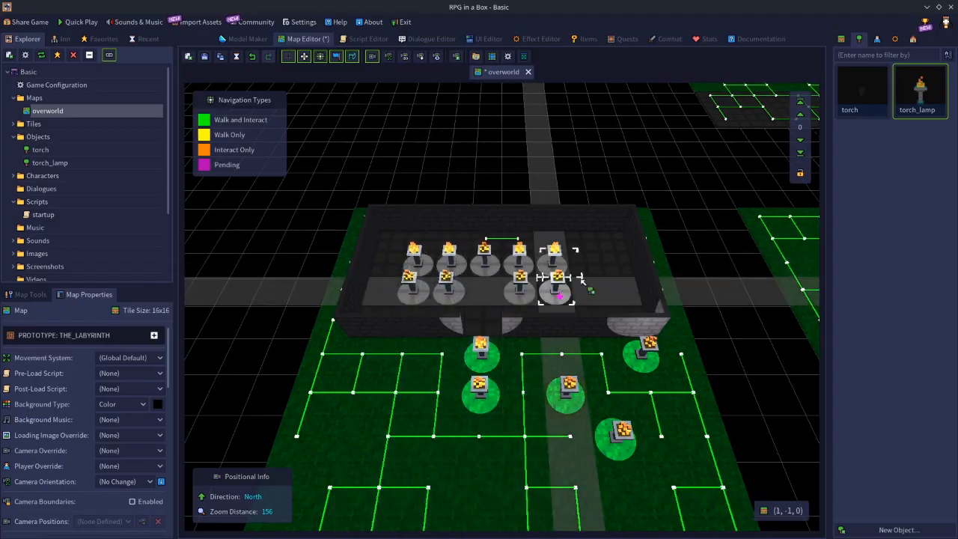
left_click(590, 266)
left_click(594, 288)
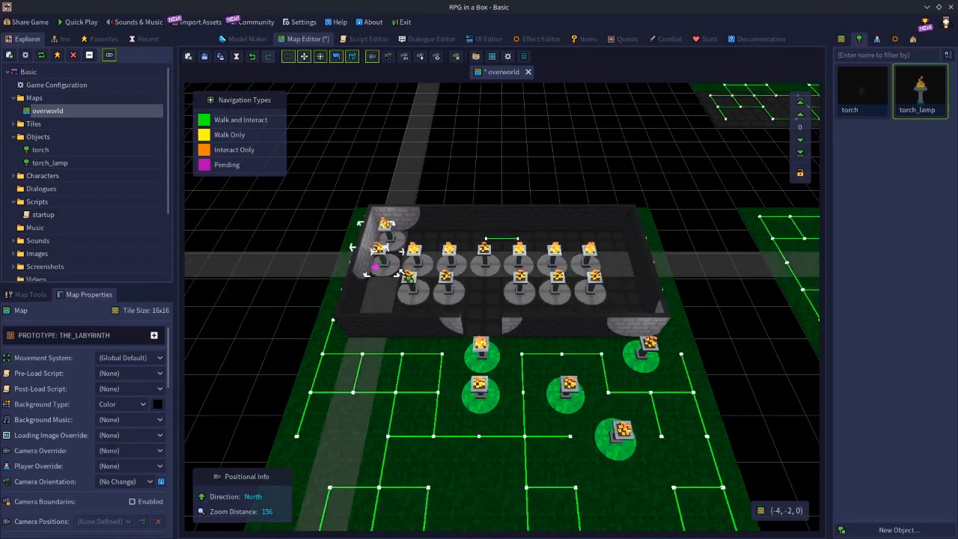
left_click(401, 211)
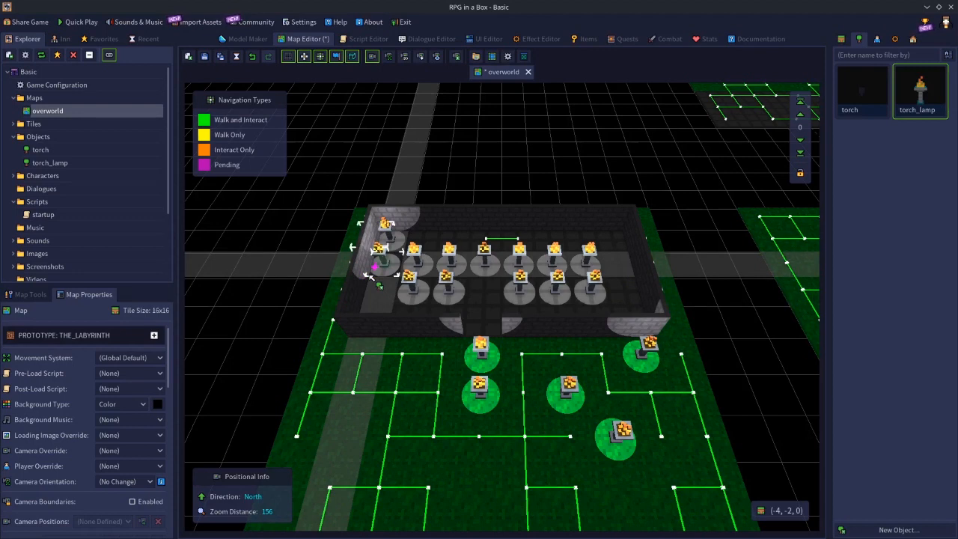
Complete the two torch_lamp rows inside the room, and add lamps in the northeast corner and midway along the north wall.
left_click(368, 277)
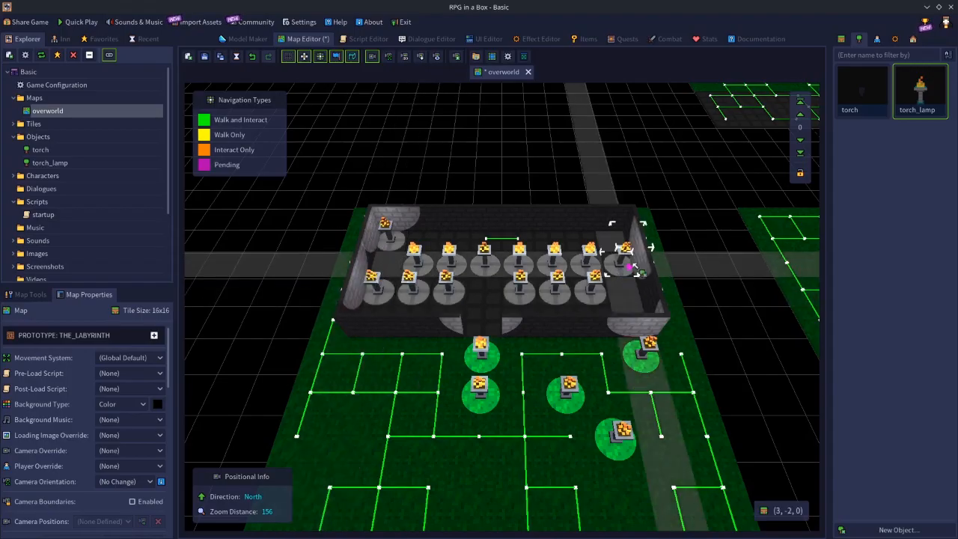
left_click(624, 243)
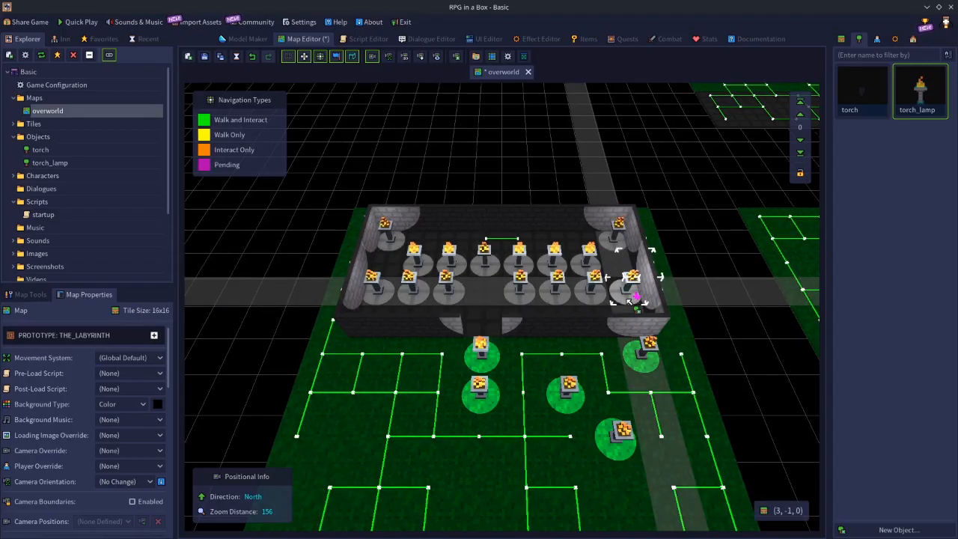
left_click(628, 298)
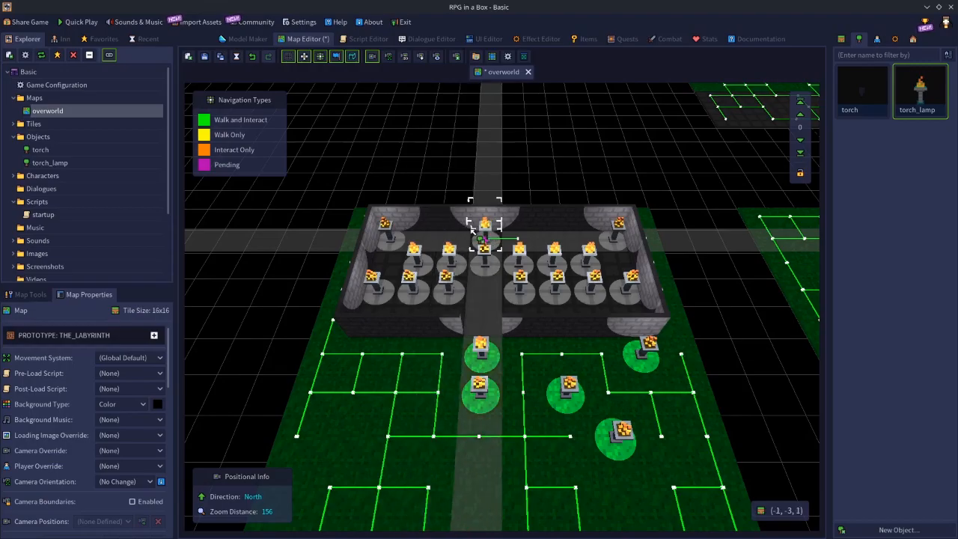
left_click(485, 235)
left_click(655, 367)
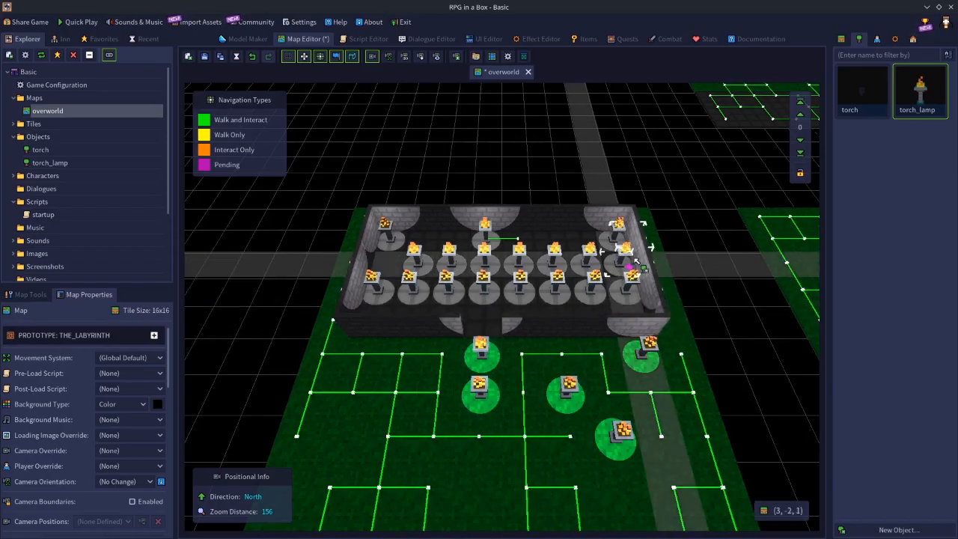
Scatter about ten more torch_lamps over the grass south of the room, including at (-3, 4, 0) and (-4, 1, 0).
left_click(400, 404)
left_click(433, 448)
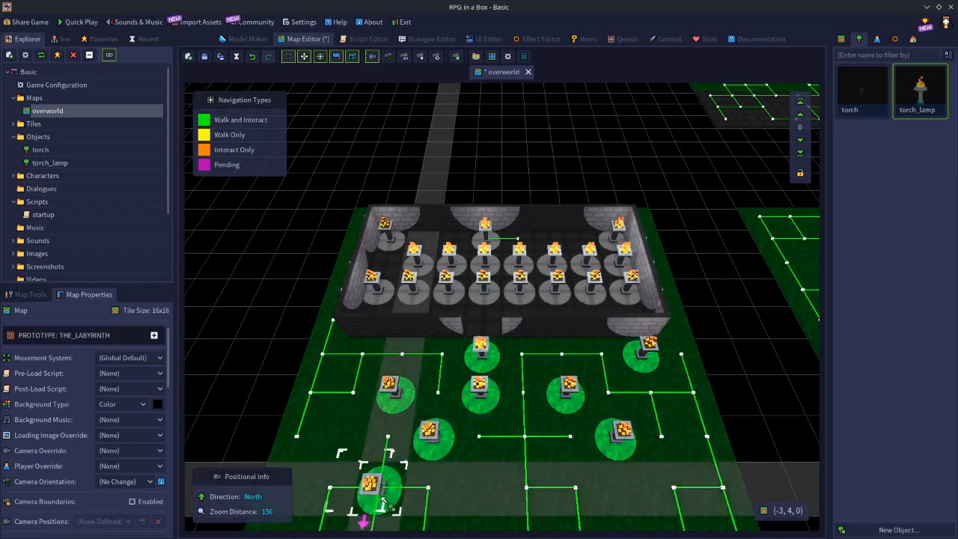
left_click(383, 498)
left_click(528, 524)
left_click(528, 501)
left_click(447, 502)
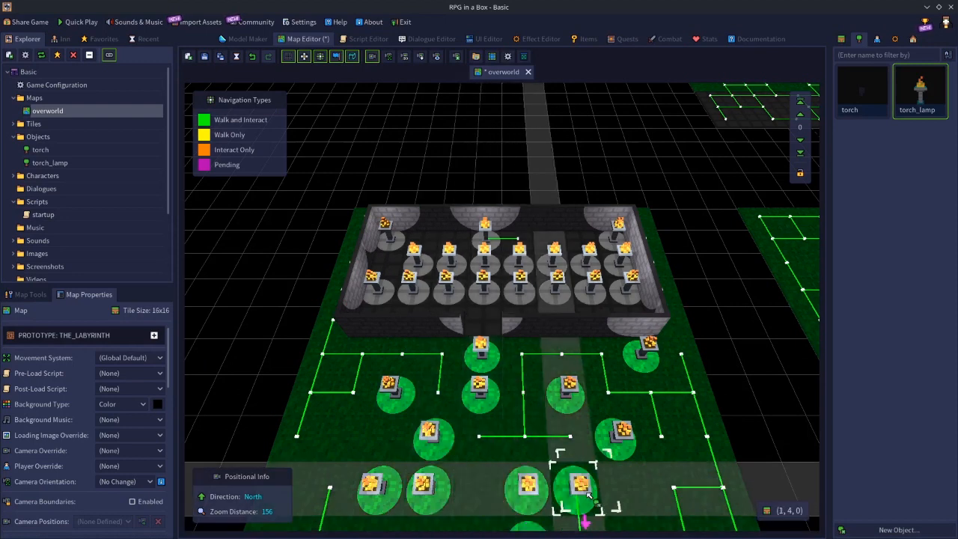
left_click(638, 495)
left_click(707, 440)
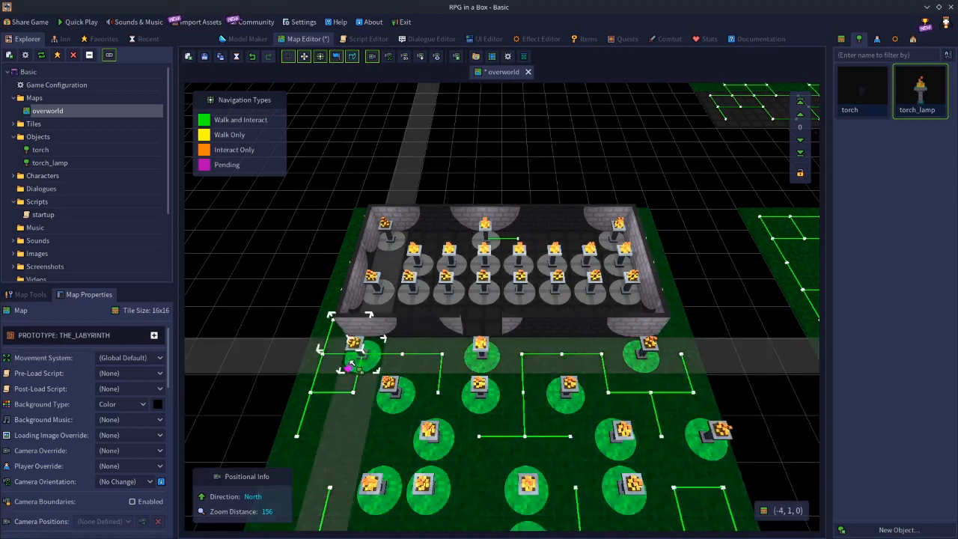
left_click(356, 354)
left_click(345, 392)
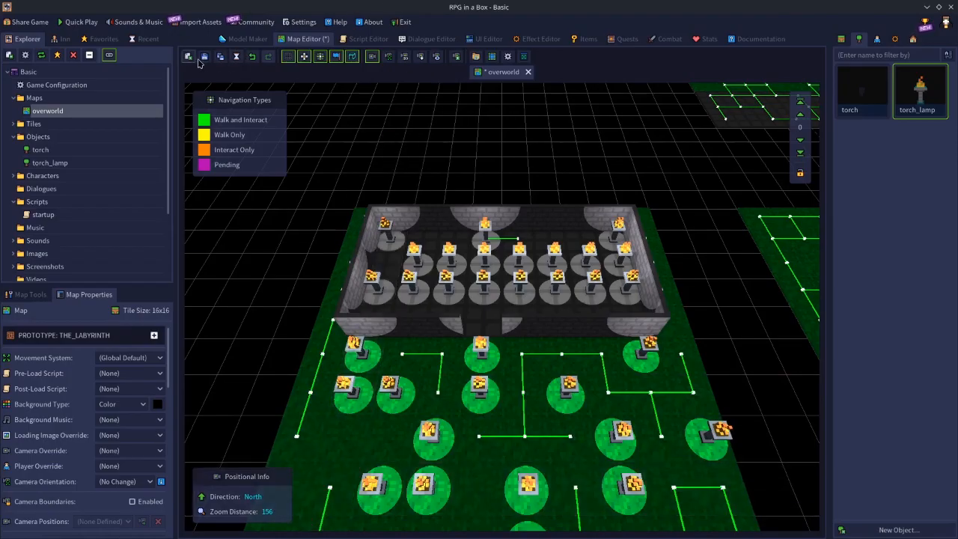
Save the overworld map, set the torch_lamp model's light range to 6, and save the model.
left_click(255, 45)
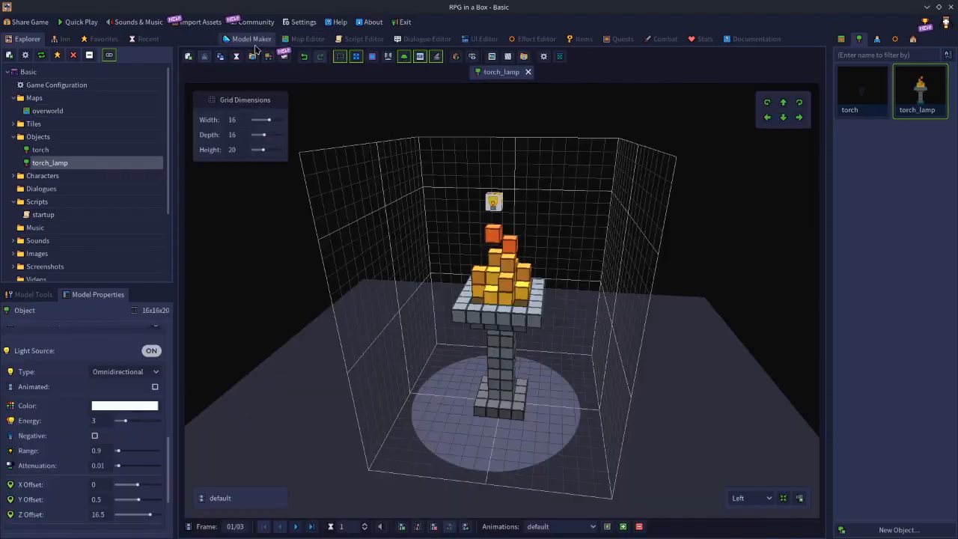
left_click_drag(104, 452, 39, 441)
type("6")
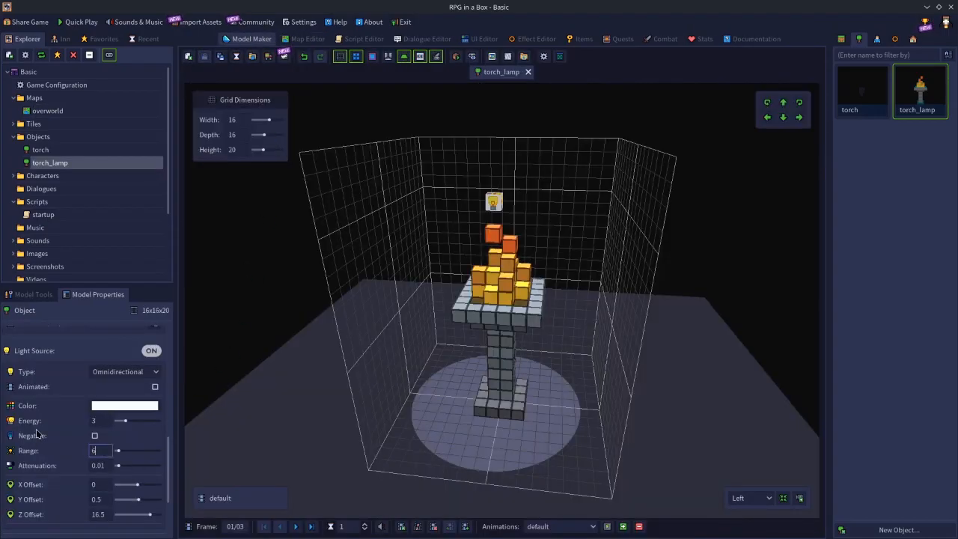
key("Return")
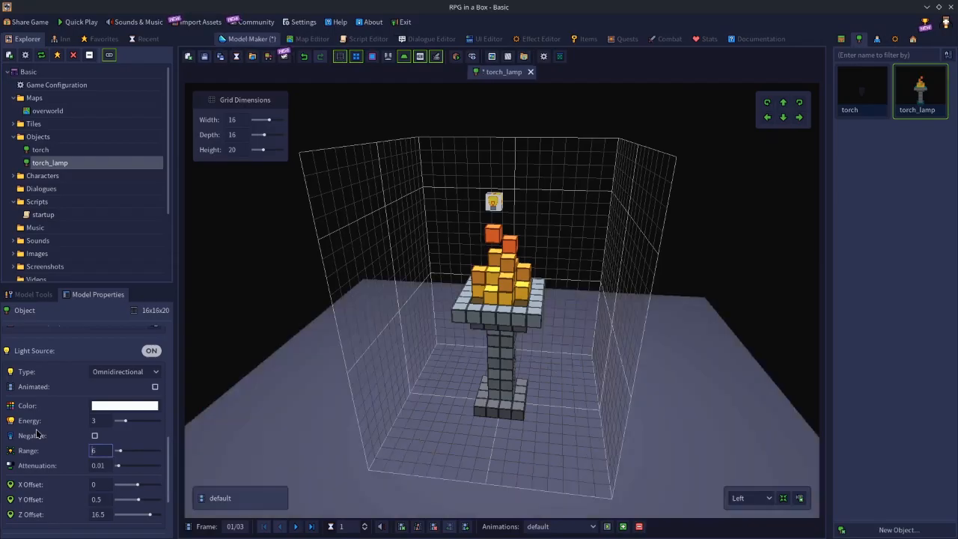
left_click(204, 57)
Close the overworld map and reopen it from the recent maps to load the updated torch_lamp light range.
left_click(306, 39)
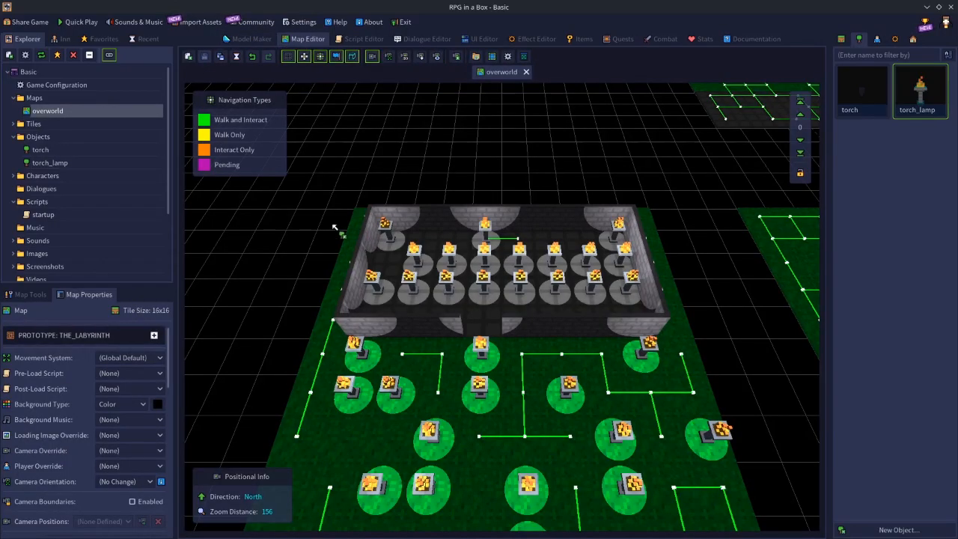
left_click(526, 73)
left_click(462, 181)
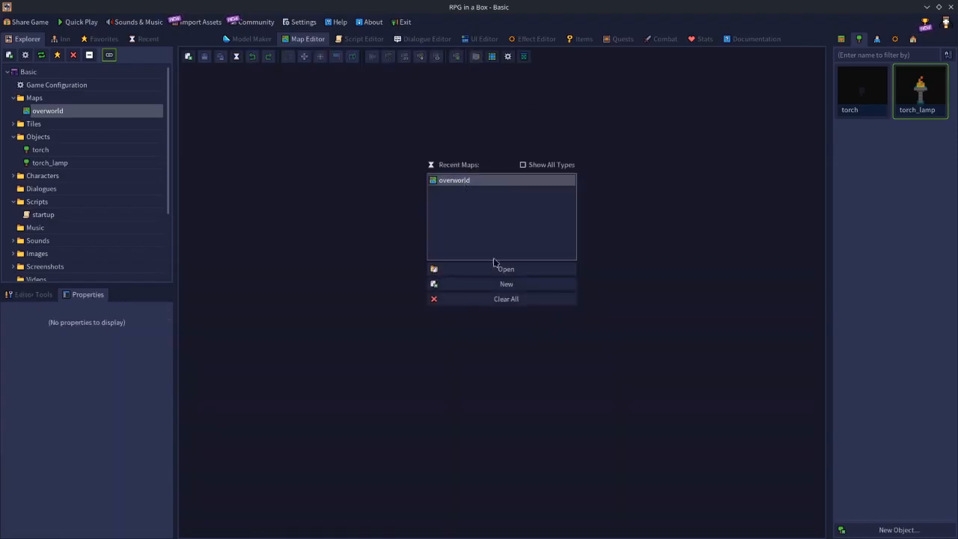
left_click(526, 269)
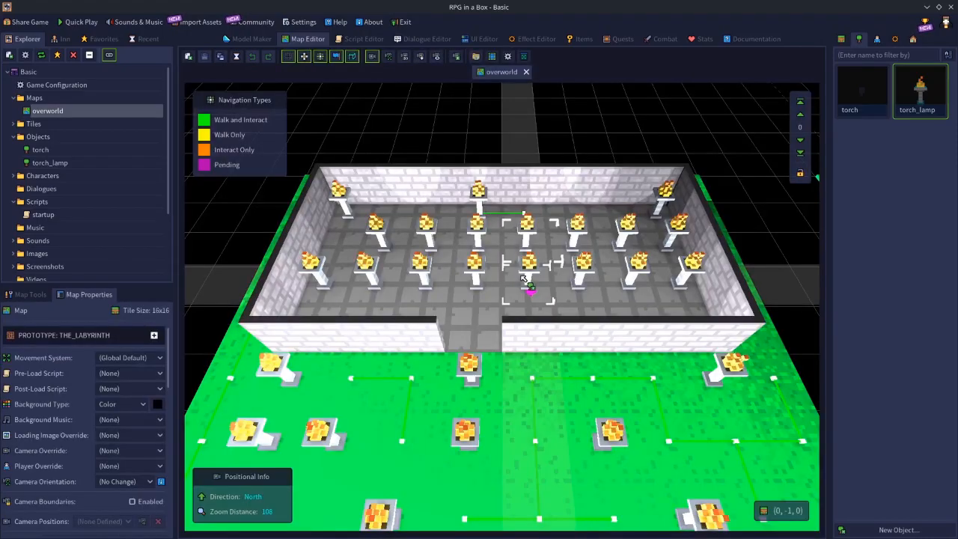
Examine from several distances and angles how the overlapping torch_lamps light the room, its walls, the grass and the neighbouring tile areas.
scroll(524, 280, "up", 2)
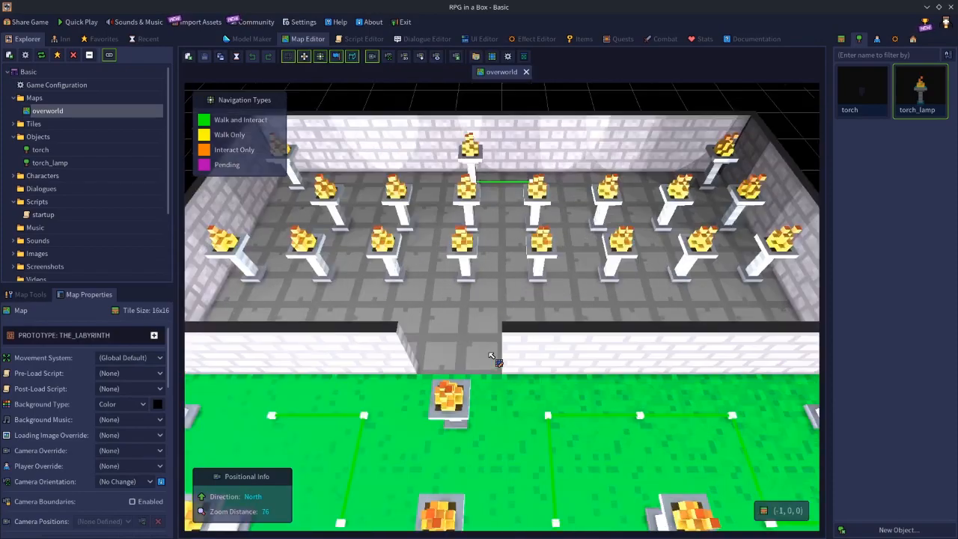
scroll(498, 362, "down", 6)
scroll(498, 362, "down", 2)
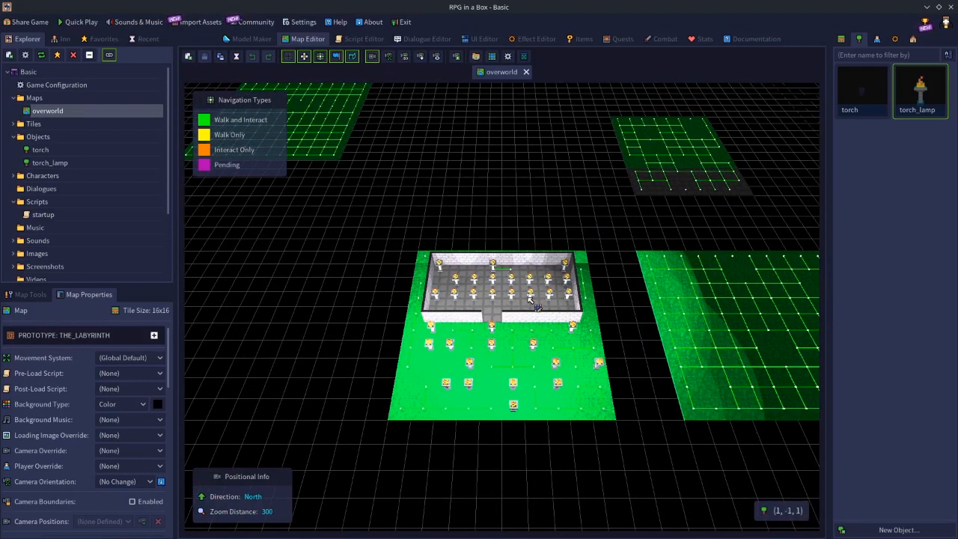
scroll(526, 296, "up", 8)
scroll(526, 297, "up", 3)
scroll(613, 217, "down", 6)
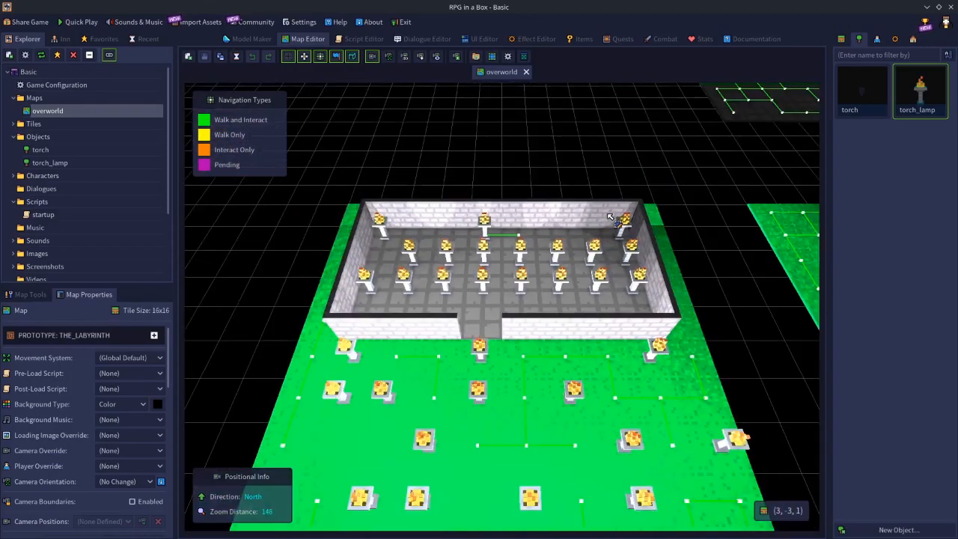
scroll(652, 206, "up", 3)
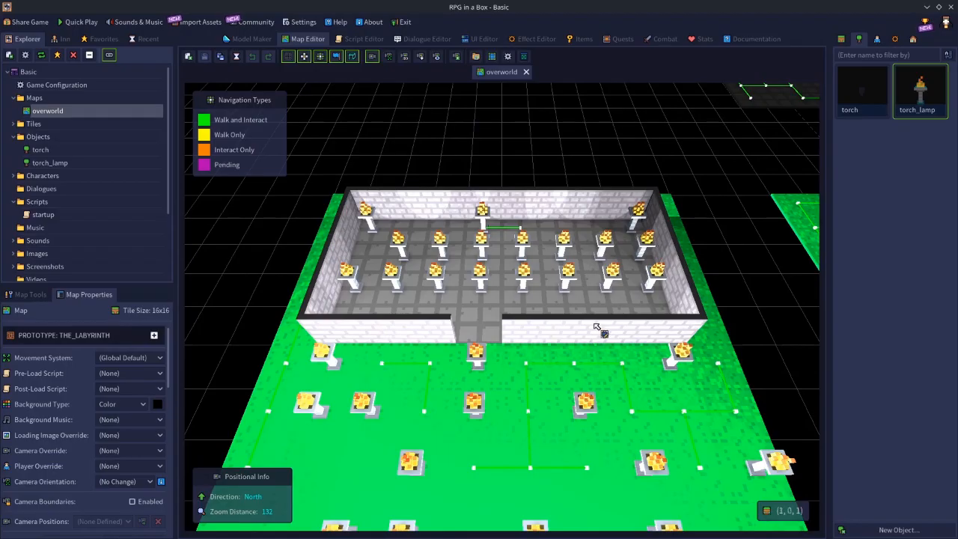
scroll(575, 310, "up", 3)
scroll(573, 308, "down", 3)
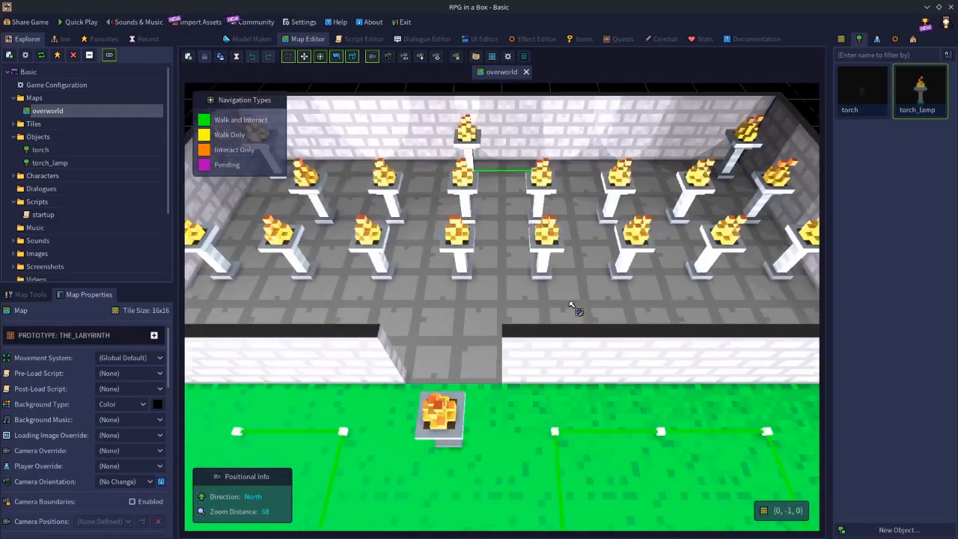
scroll(571, 307, "down", 4)
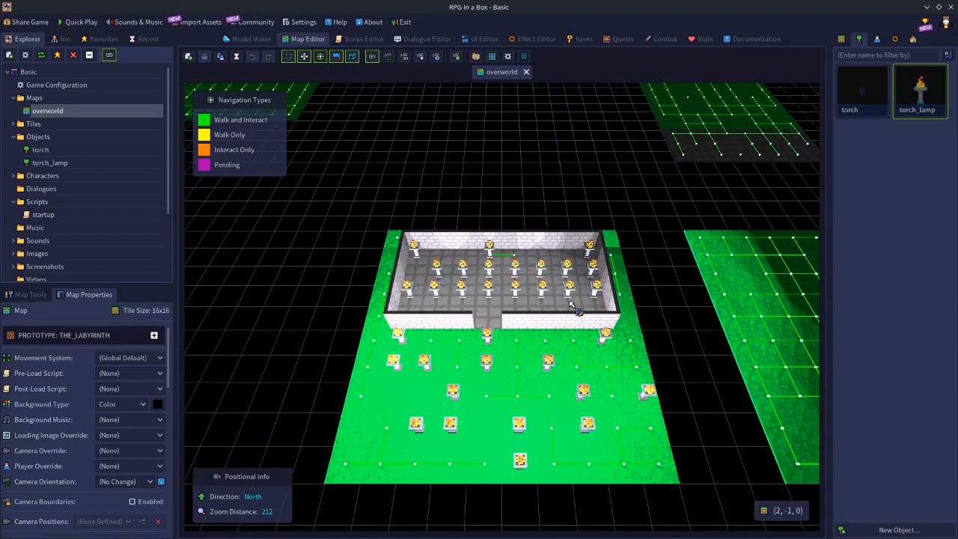
middle_click_drag(650, 284, 486, 298)
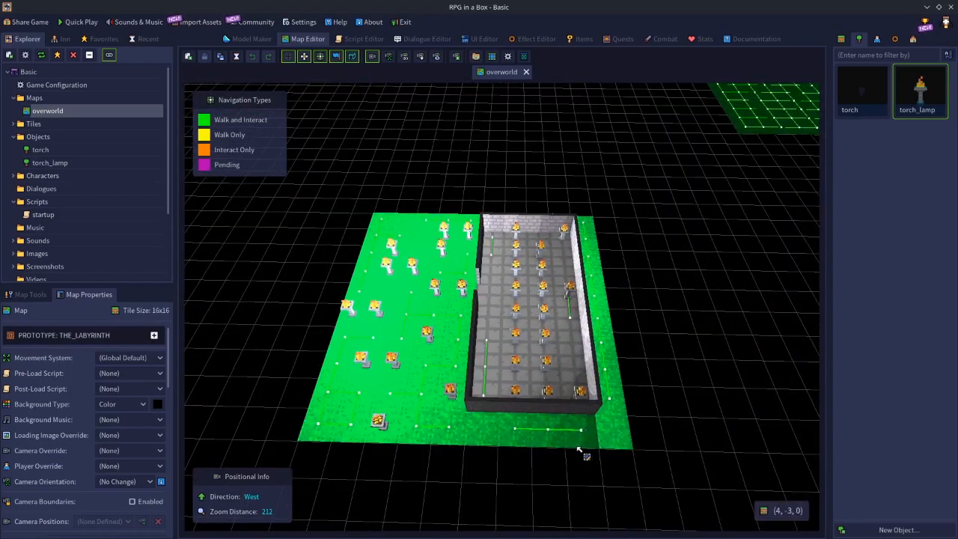
middle_click_drag(412, 387, 575, 390)
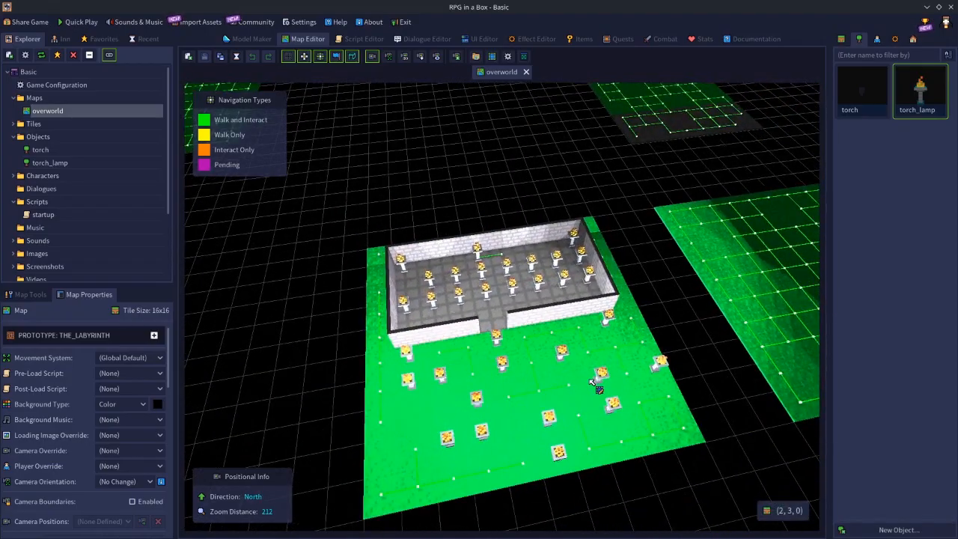
scroll(591, 392, "down", 3)
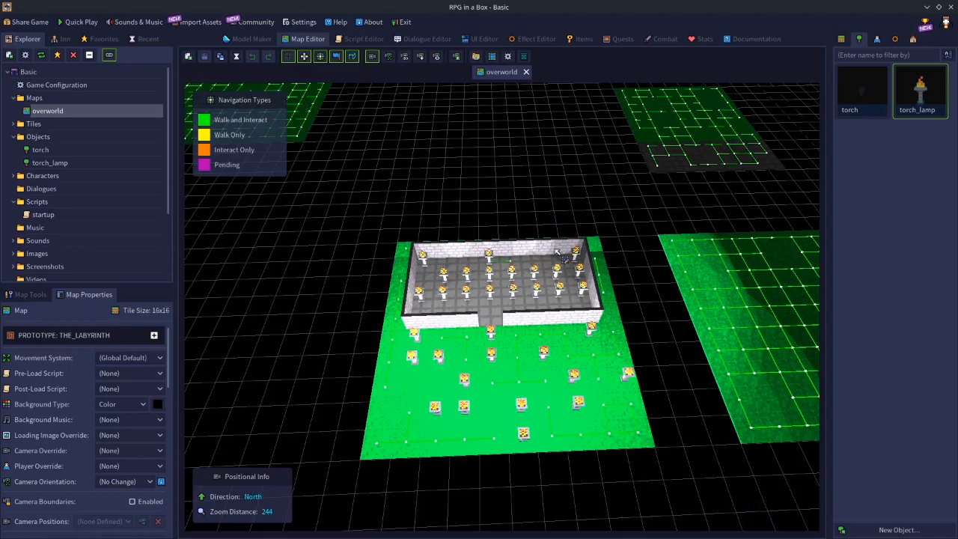
Delete all torch_lamps from the map except one in the room's middle floor row.
left_click(415, 345)
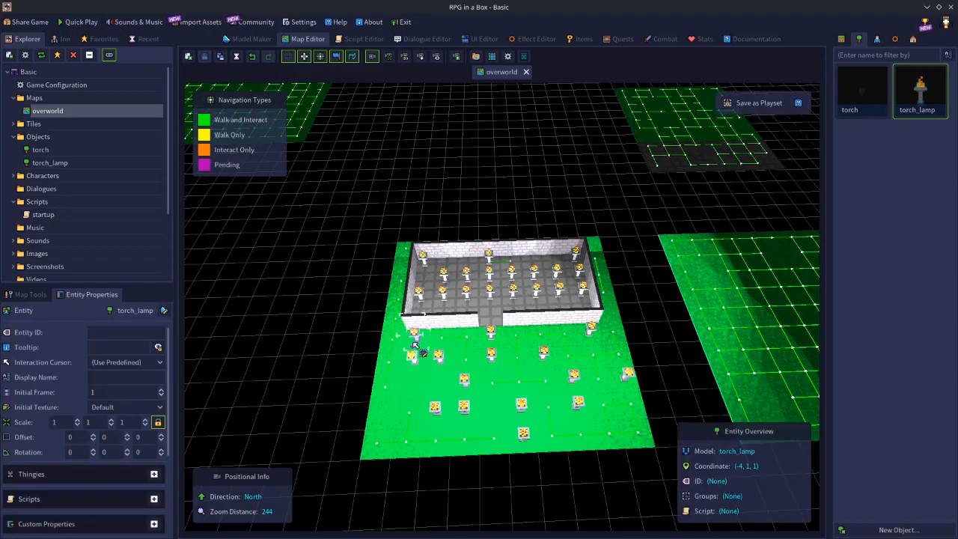
key("Delete")
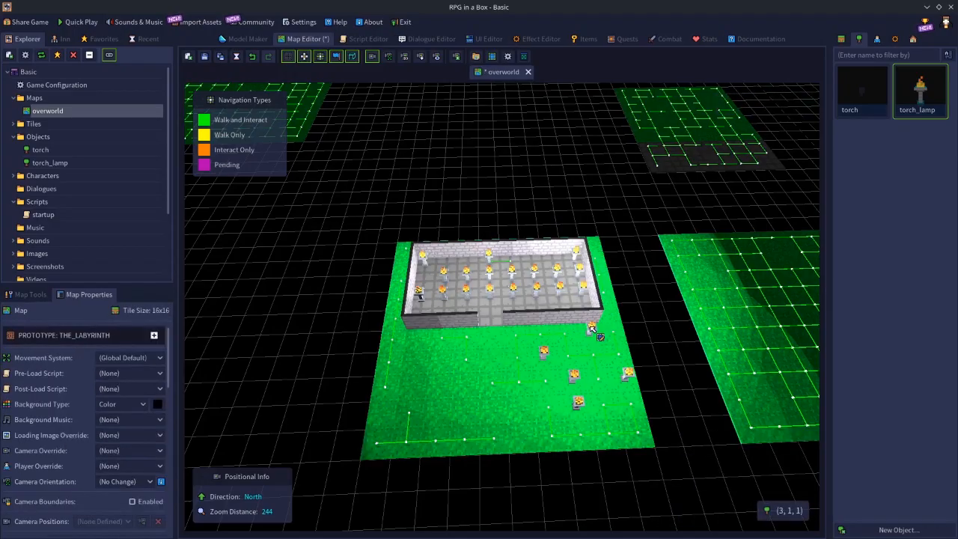
left_click(593, 329)
key("Delete")
left_click(546, 352)
key("Delete")
left_click(575, 378)
key("Delete")
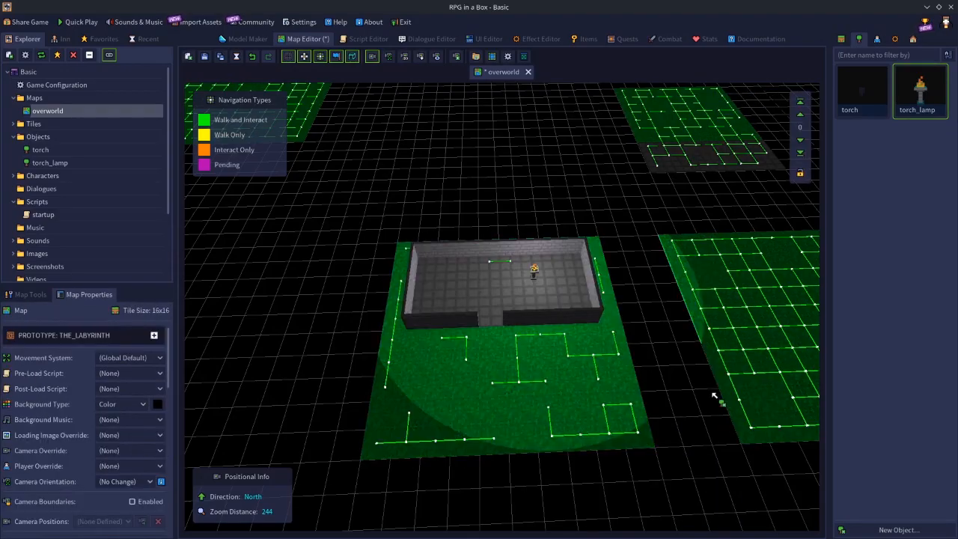
key("n")
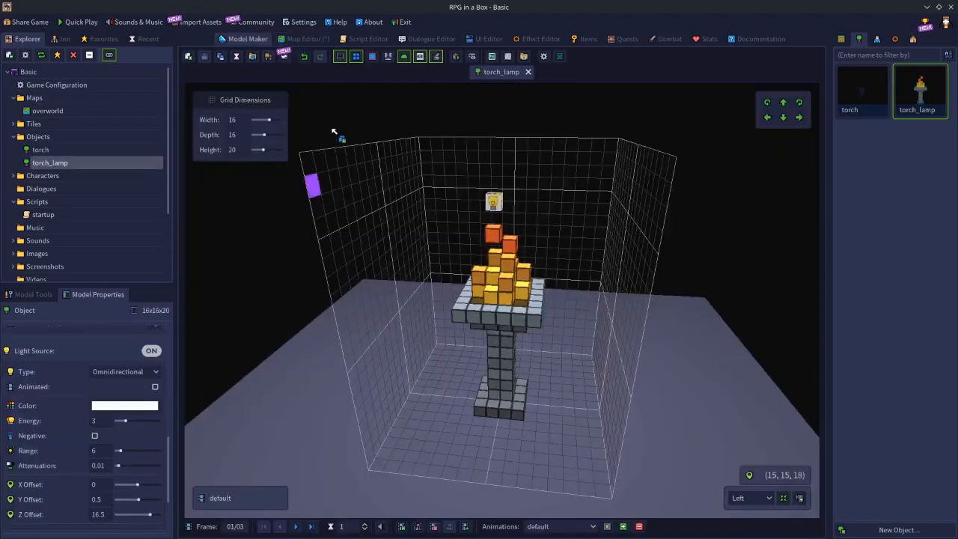
left_click(306, 40)
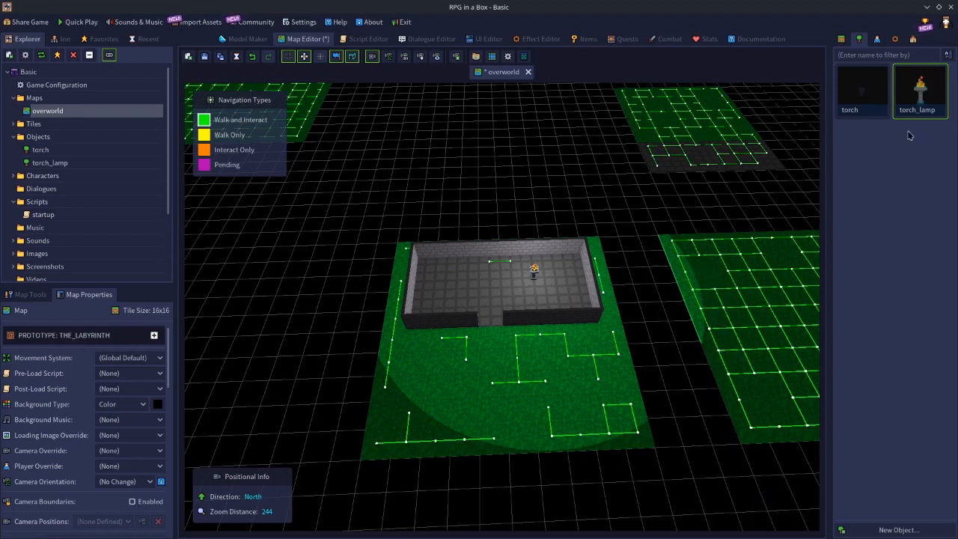
Bridge most of the gap to the eastern grass area with grass tiles, and place a torch_lamp at (12, -2, 0).
left_click(843, 39)
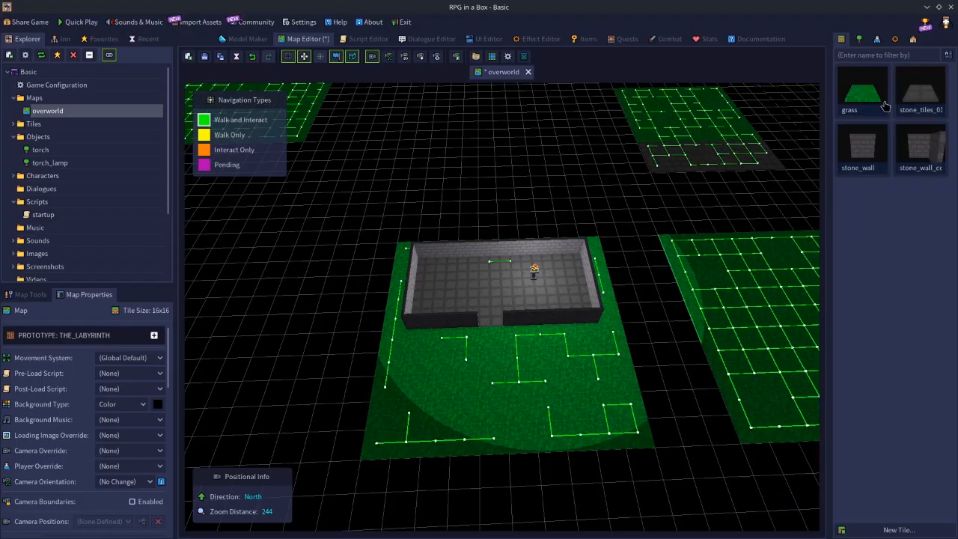
left_click(862, 90)
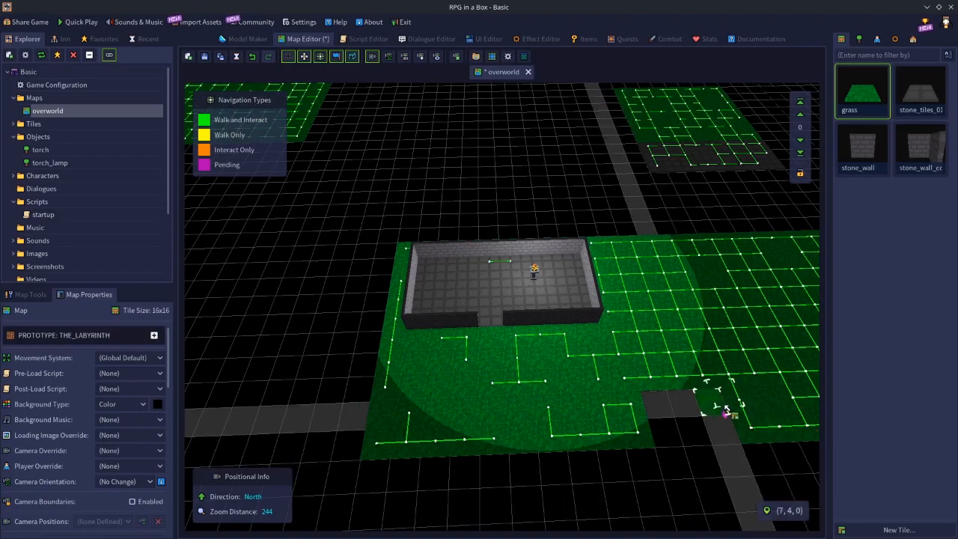
left_click(859, 39)
left_click(909, 88)
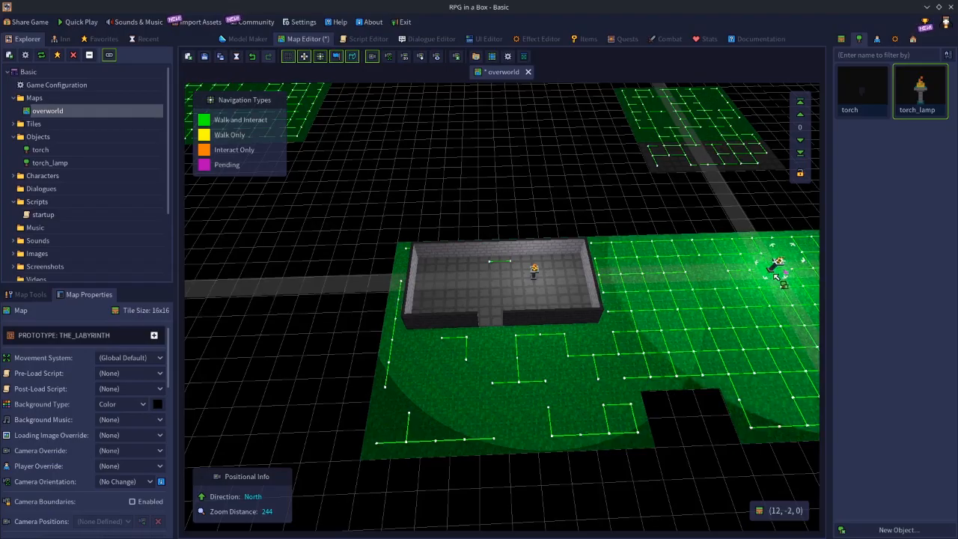
left_click(776, 274)
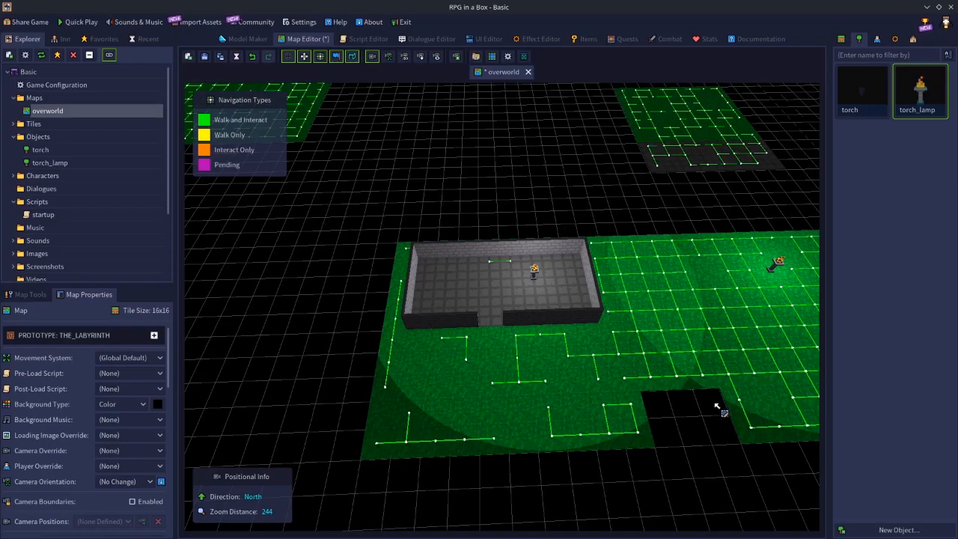
Undo the added eastern torch_lamp and grass tiles, delete the remaining lamp in the room, and choose torch_lamp for placing.
key("ctrl+z")
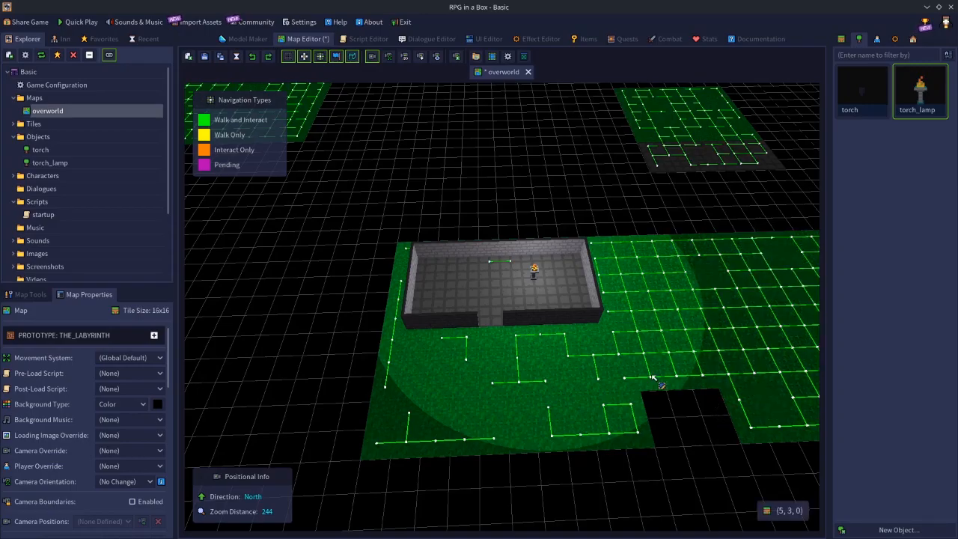
key("ctrl+z")
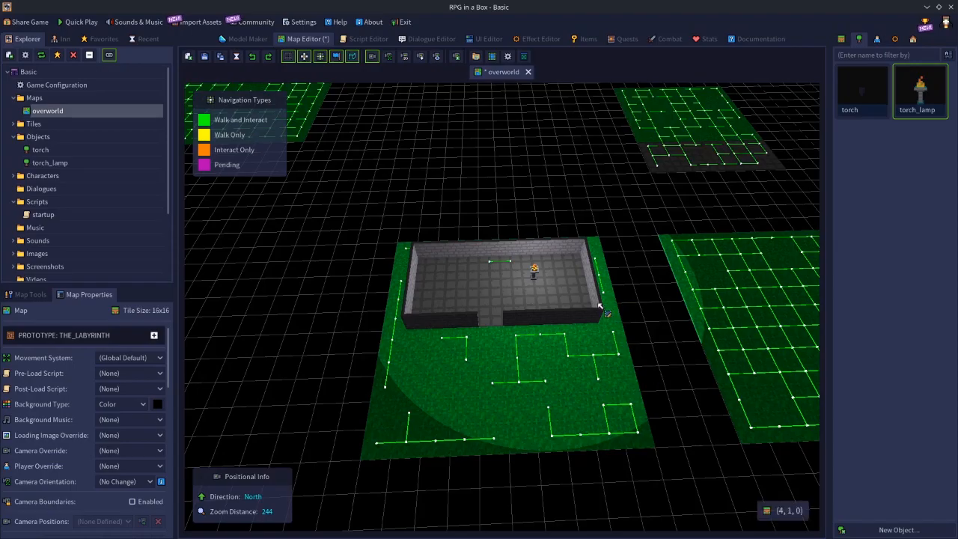
left_click(532, 269)
key("Delete")
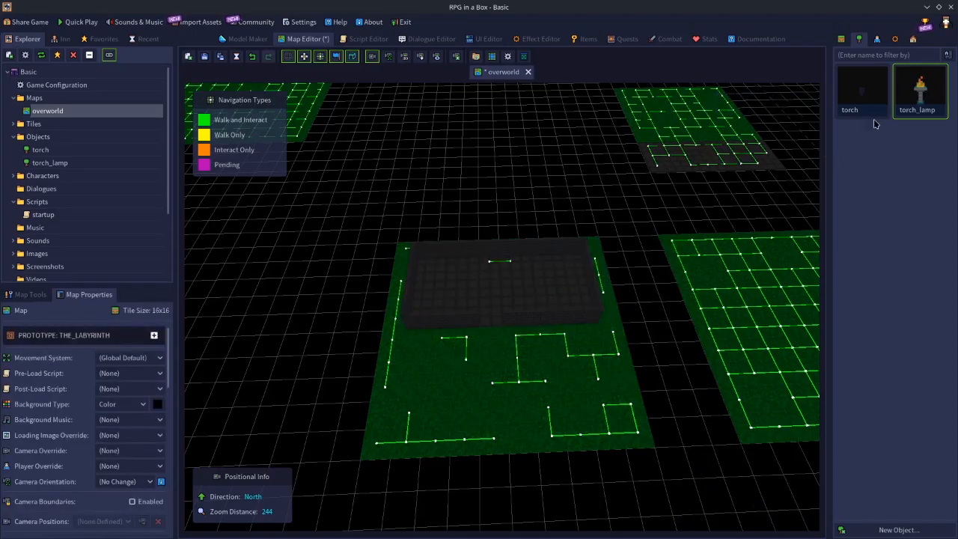
left_click(914, 91)
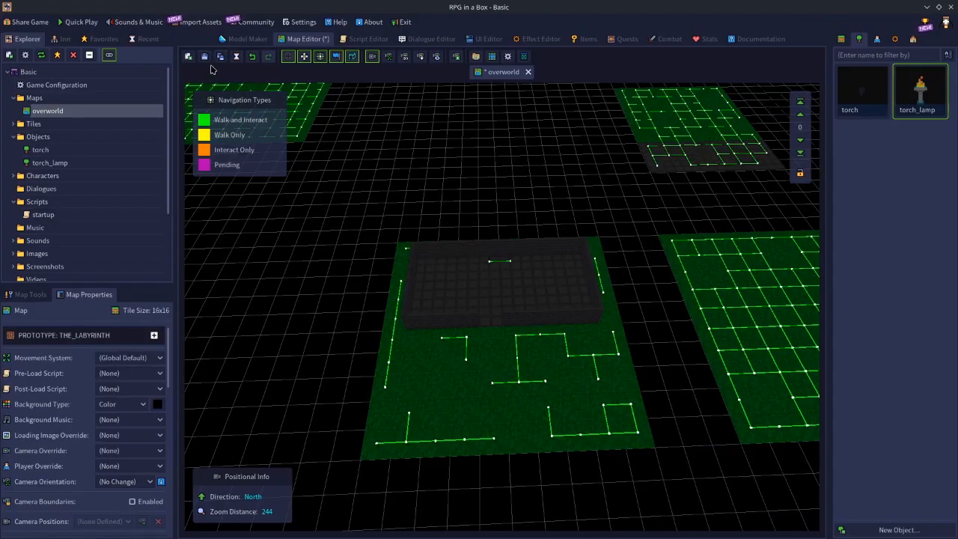
Set the torch_lamp object's light source range to 2 and save the object.
left_click(235, 41)
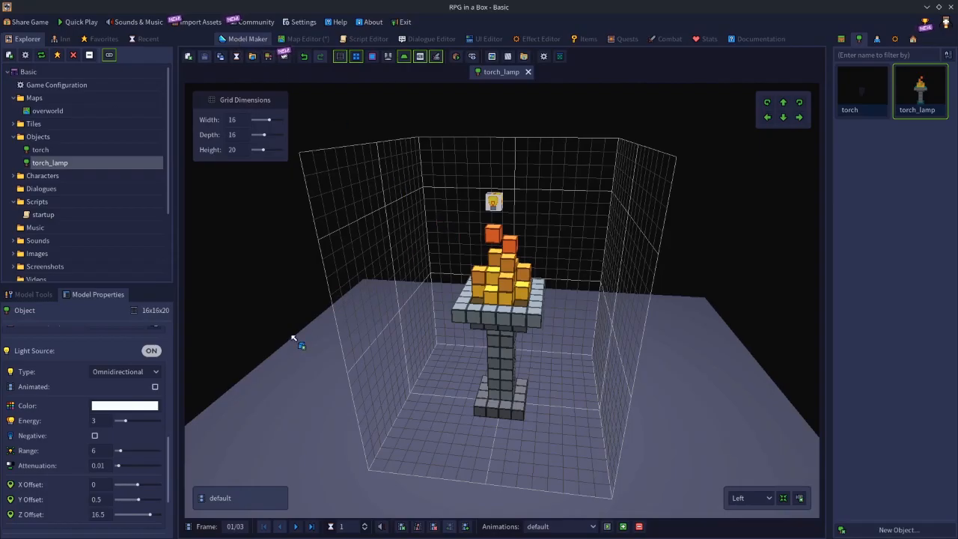
left_click(94, 450)
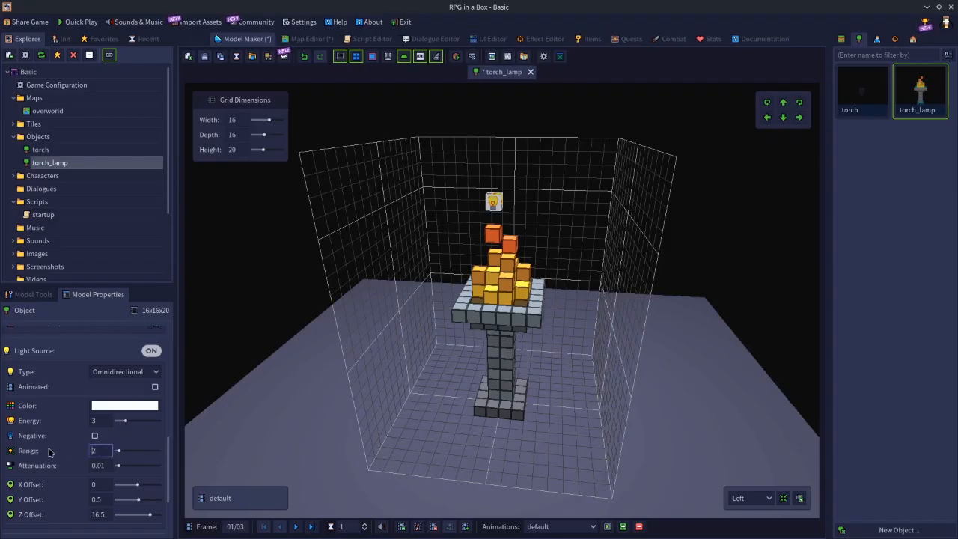
left_click(204, 57)
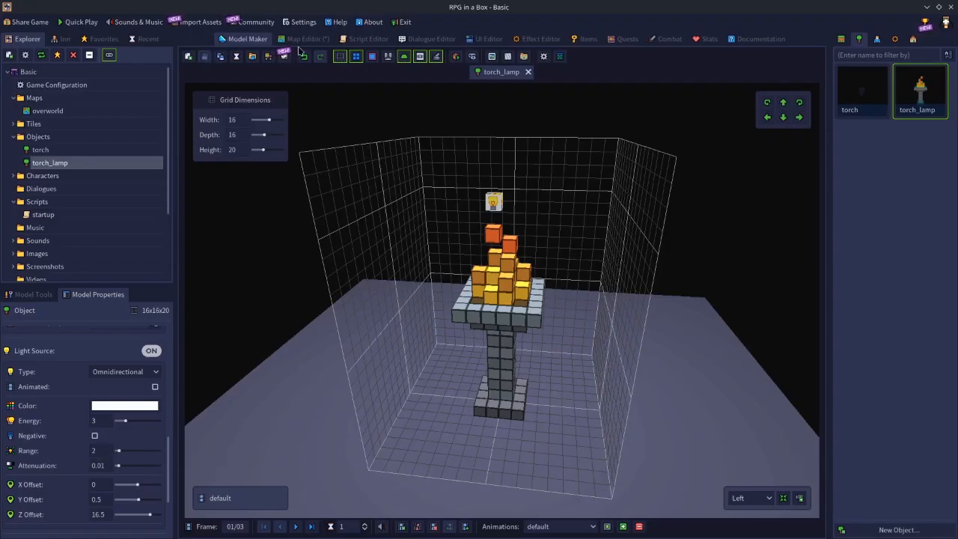
Place torch_lamps in the room's four floor corners at (-4, -3, 0), (3, -3, 0), (3, 0, 0) and (-4, 0, 0).
left_click(303, 41)
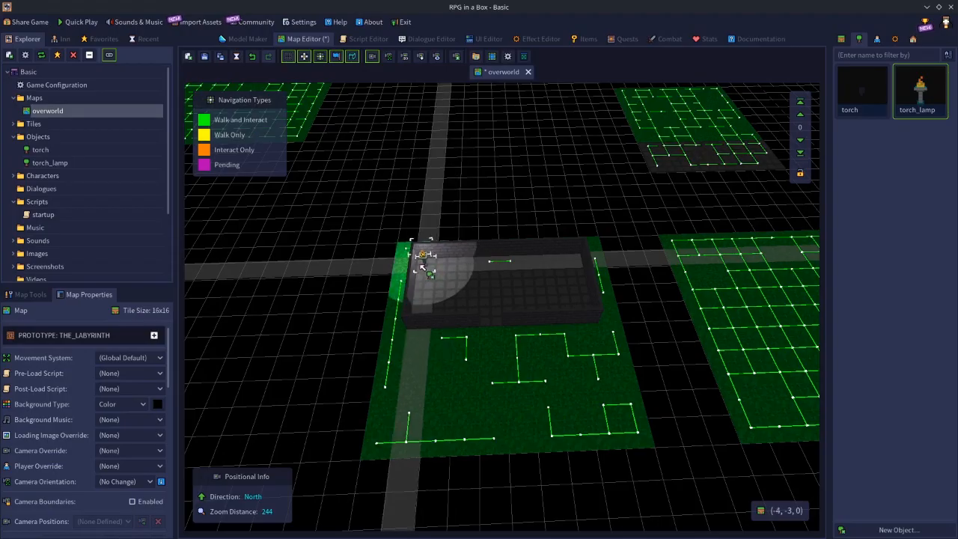
left_click(435, 270)
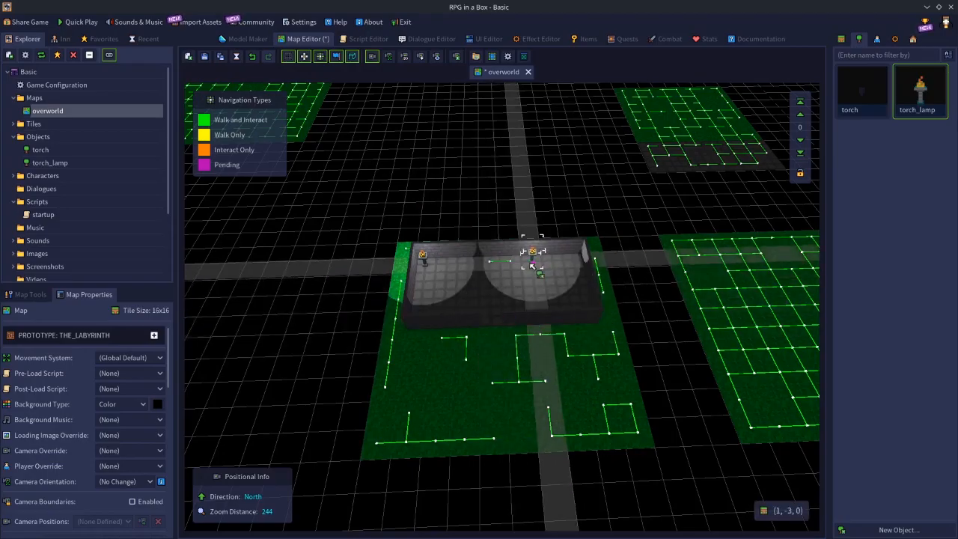
left_click(576, 263)
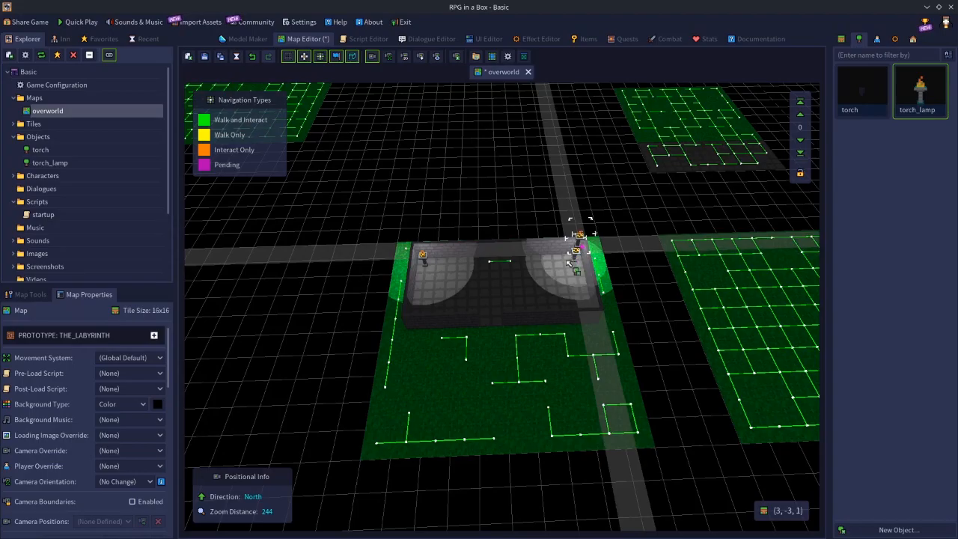
middle_click_drag(494, 311, 653, 378)
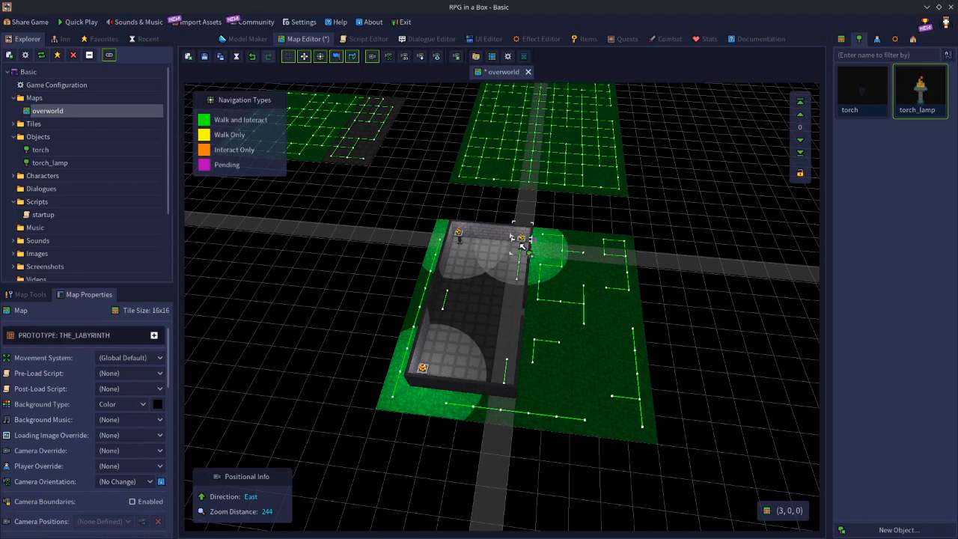
left_click(521, 241)
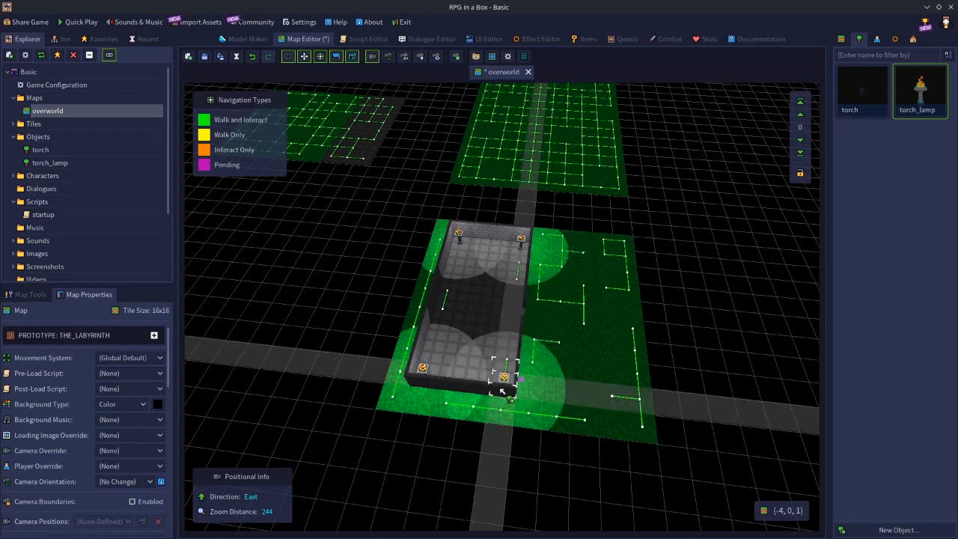
left_click(505, 374)
middle_click_drag(504, 374, 490, 396)
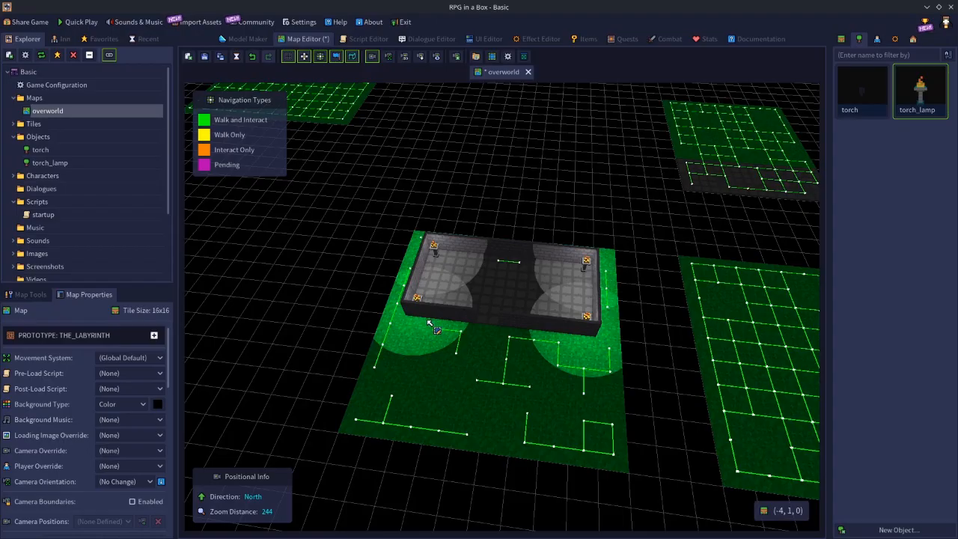
middle_click_drag(487, 346, 521, 383)
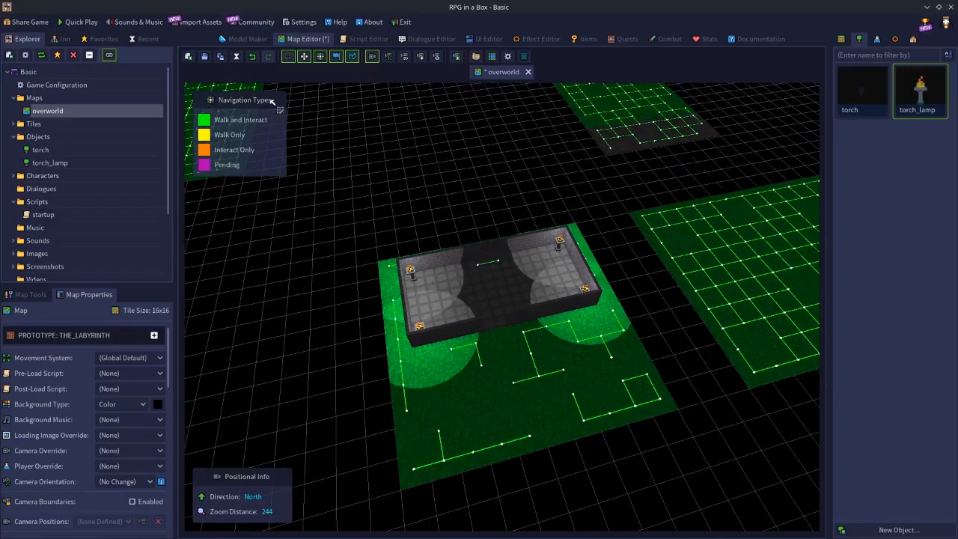
Save the overworld map and set the torch_lamp's light attenuation to 1.
left_click(288, 39)
left_click(249, 38)
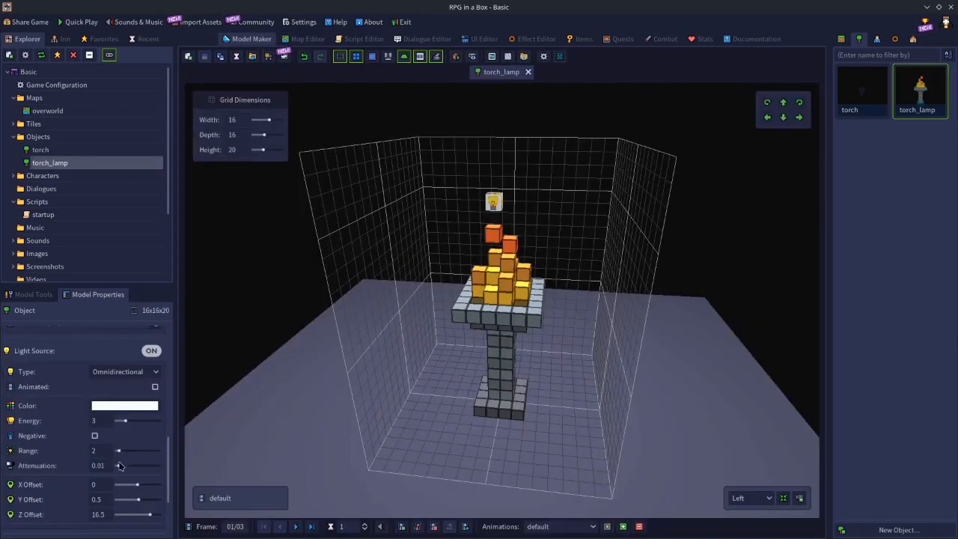
left_click_drag(108, 467, 16, 458)
type("1")
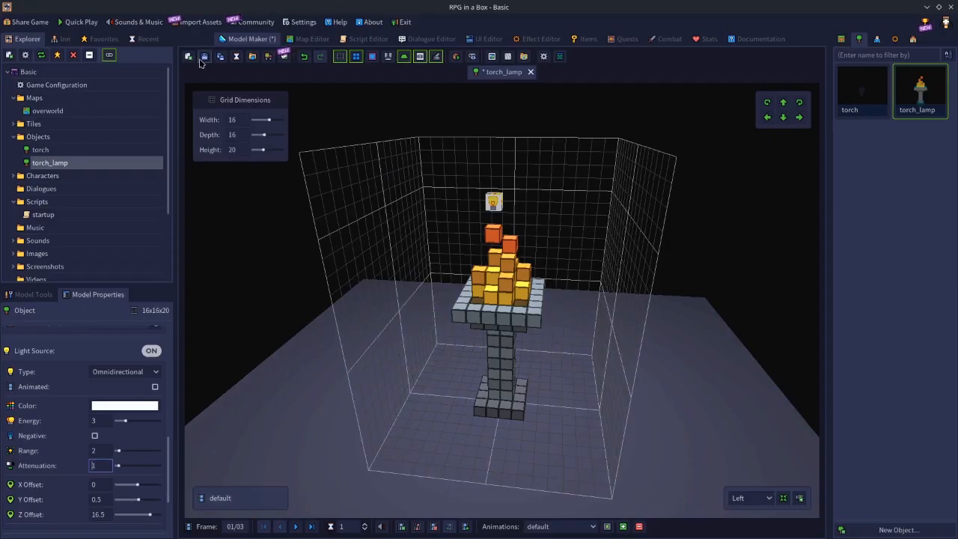
Save the torch_lamp, close and reopen the overworld map, and examine the light falloff of the four corner lamps.
left_click(307, 39)
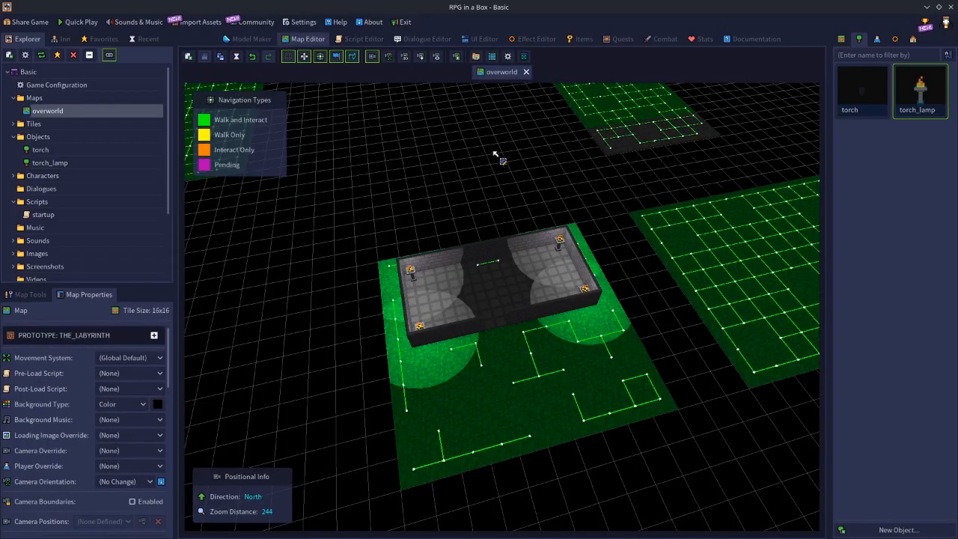
left_click(526, 72)
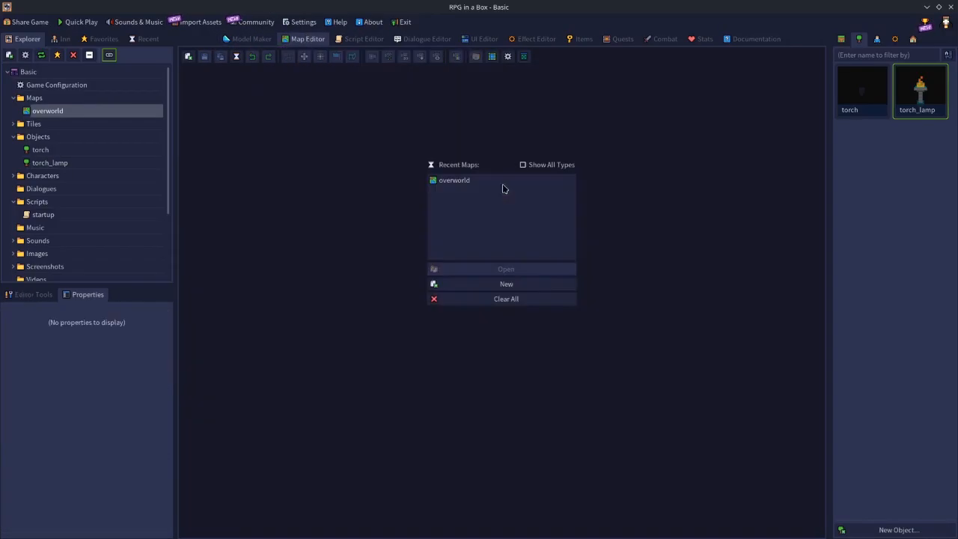
left_click(458, 183)
left_click(500, 271)
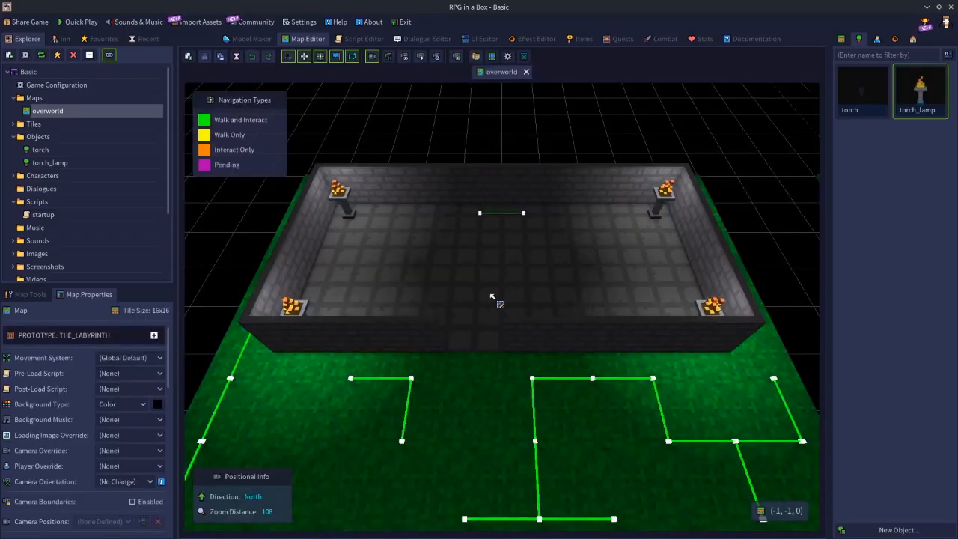
scroll(493, 329, "down", 5)
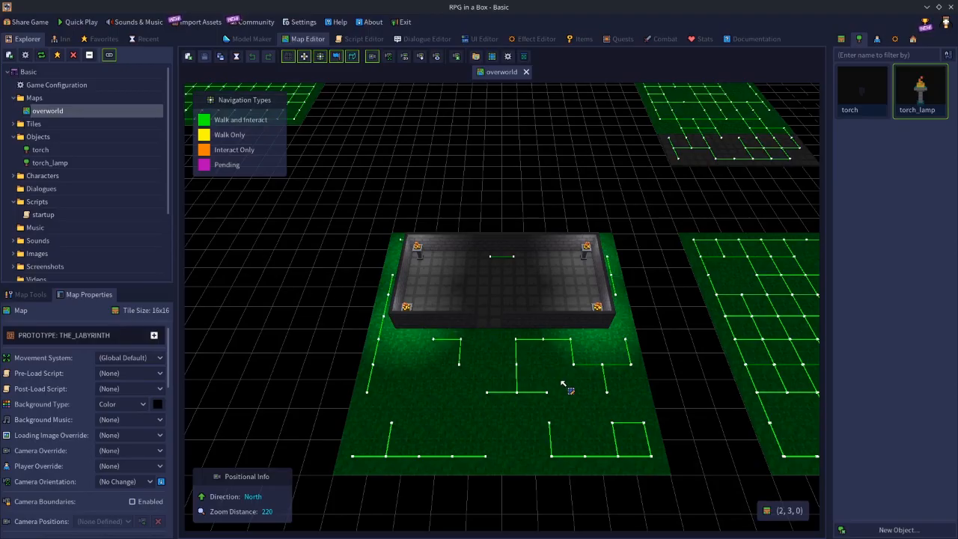
mouse_move(509, 387)
right_mouse_down()
mouse_move(662, 384)
mouse_move(528, 383)
right_mouse_up()
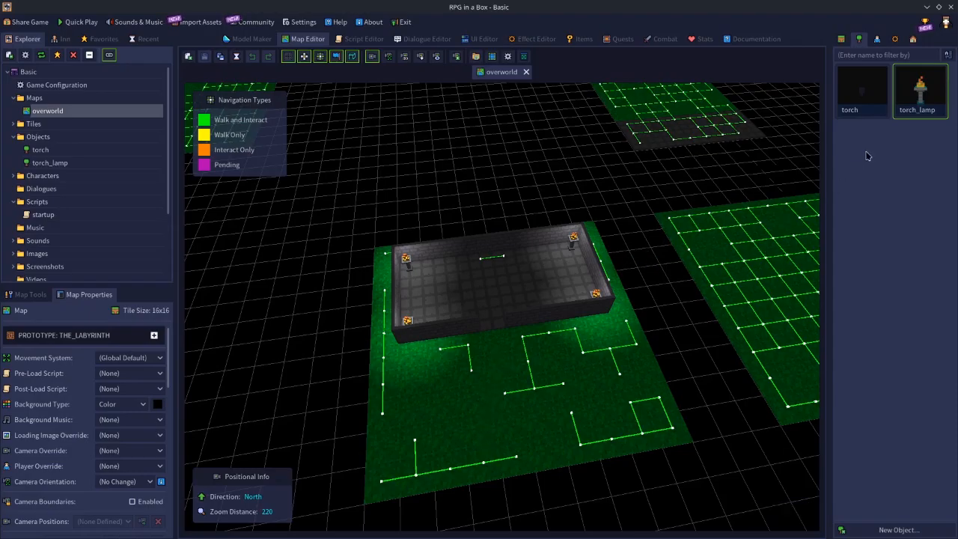
Reopen the torch_lamp object, set its light attenuation to 0.01, save it and return to the overworld map.
left_click(925, 90)
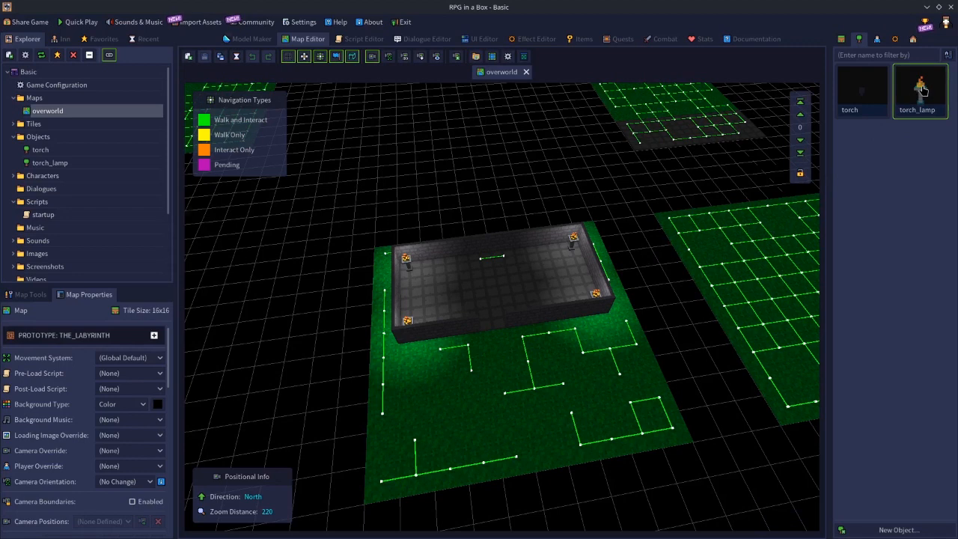
double_click(923, 89)
left_click(102, 465)
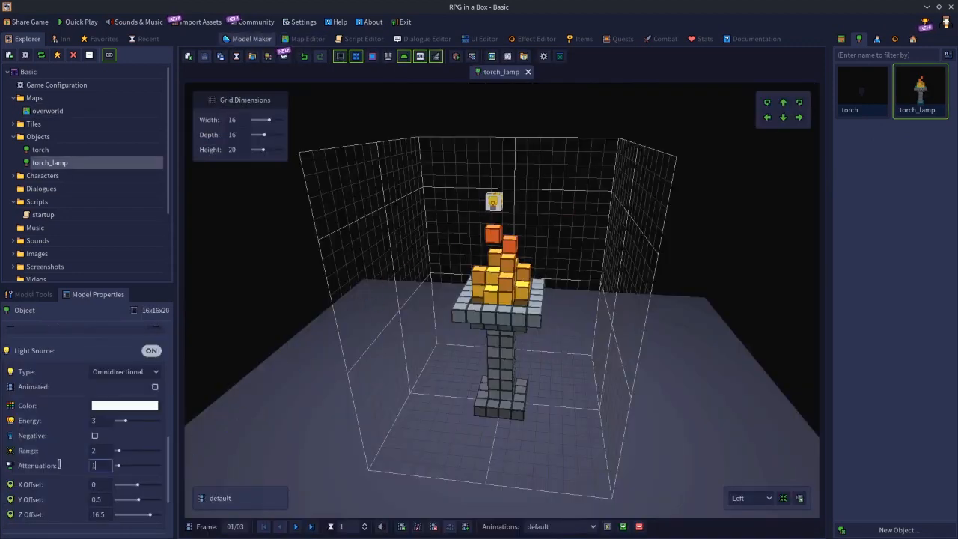
type("0.01")
key("Return")
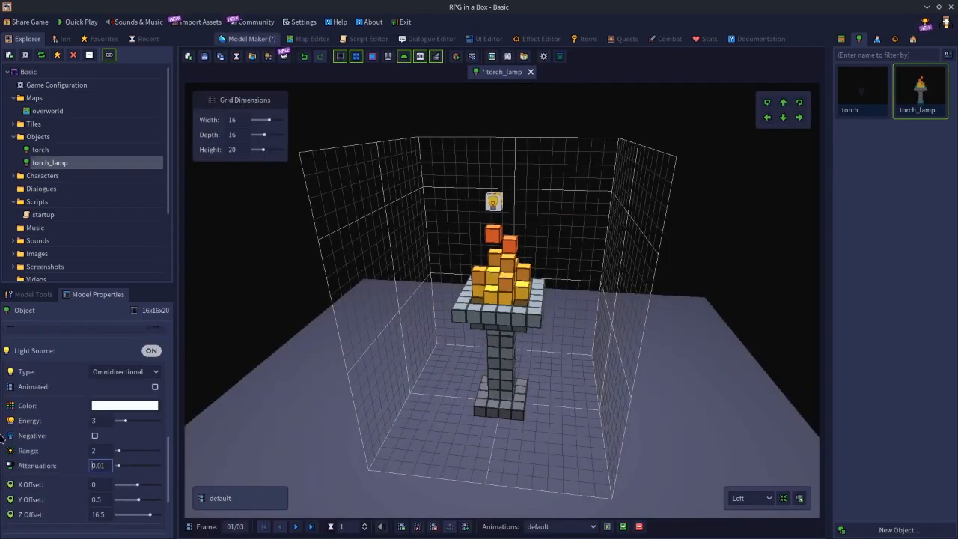
left_click(301, 38)
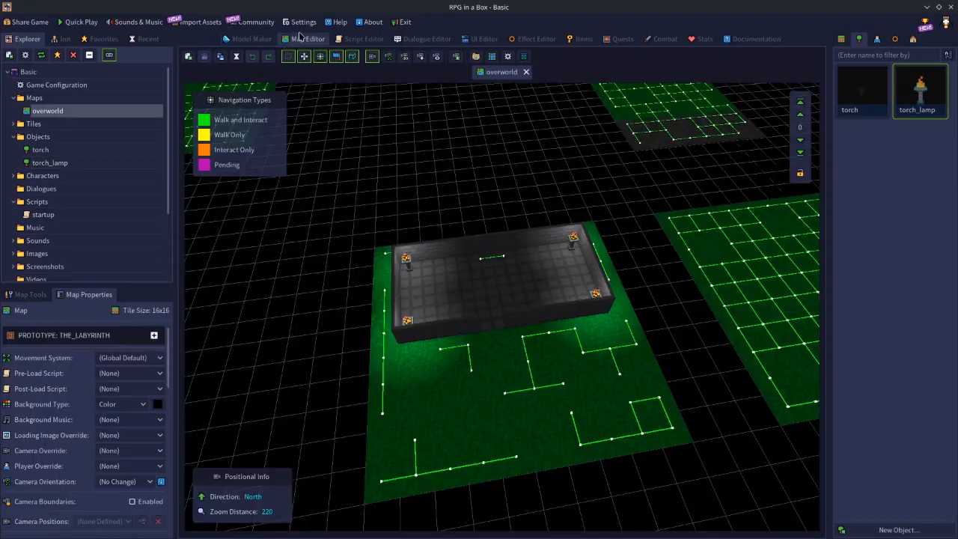
left_click(918, 87)
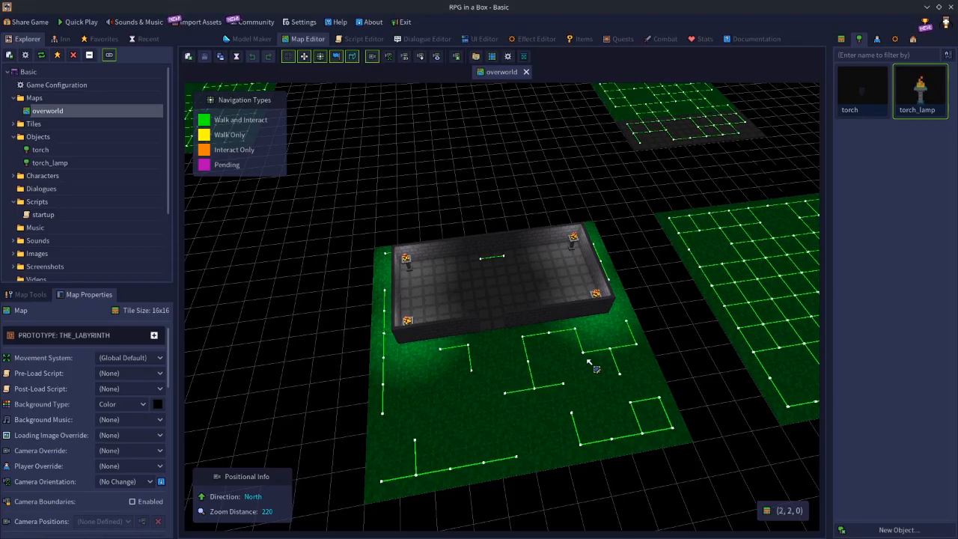
scroll(571, 324, "down", 4)
scroll(569, 324, "down", 4)
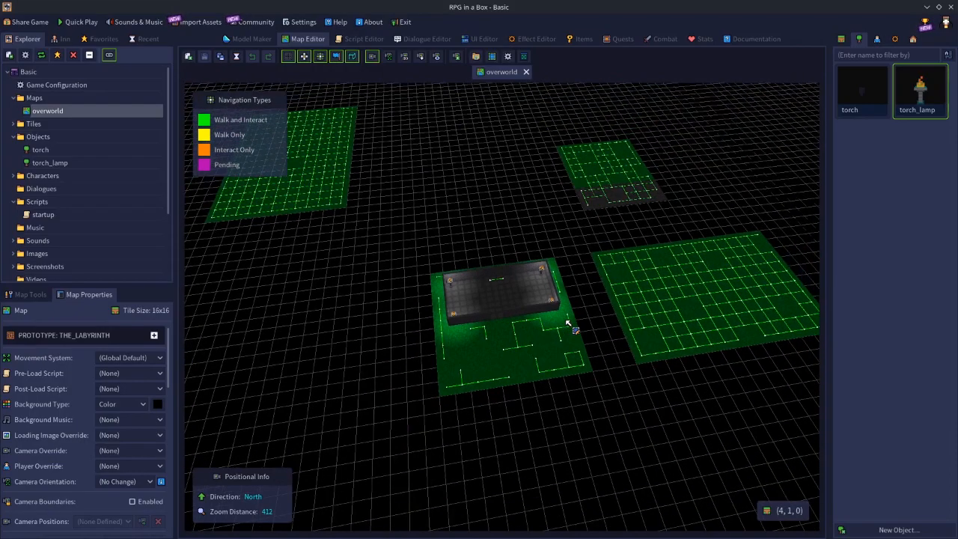
scroll(569, 324, "up", 3)
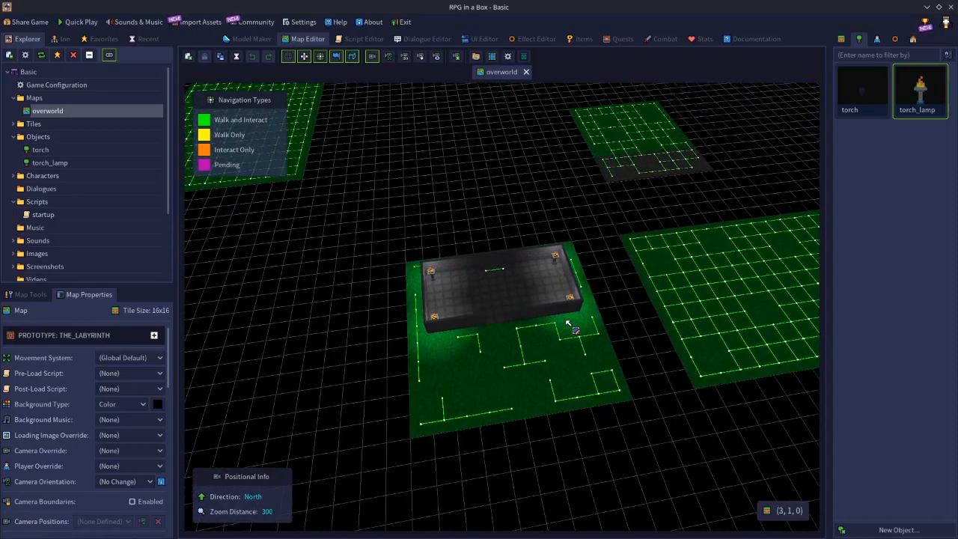
scroll(569, 324, "up", 3)
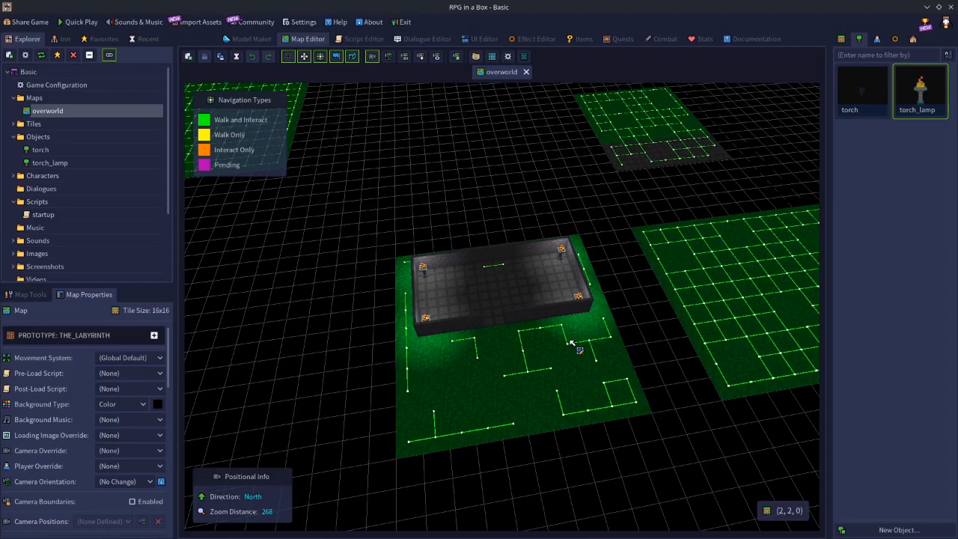
scroll(567, 383, "up", 2)
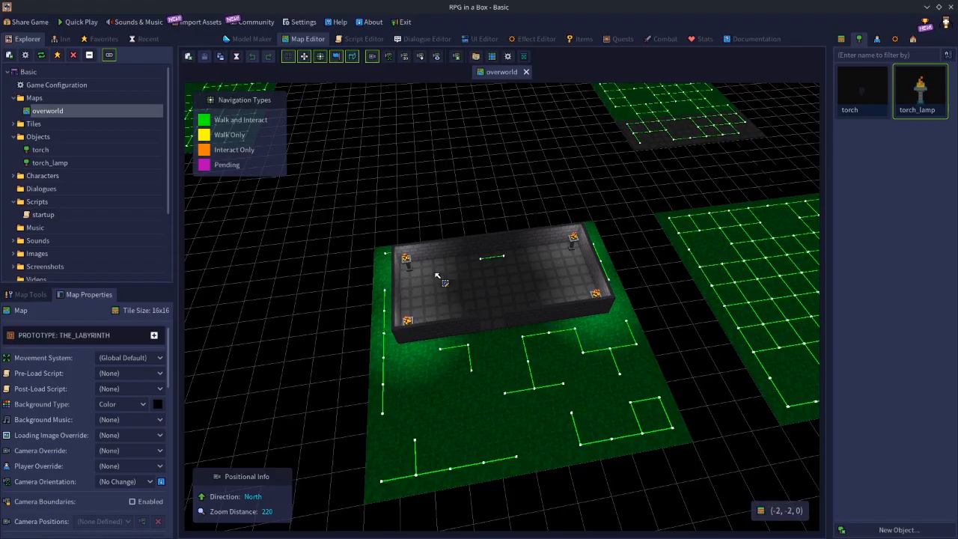
Delete the torch_lamps from all four corners of the room.
left_click(408, 265)
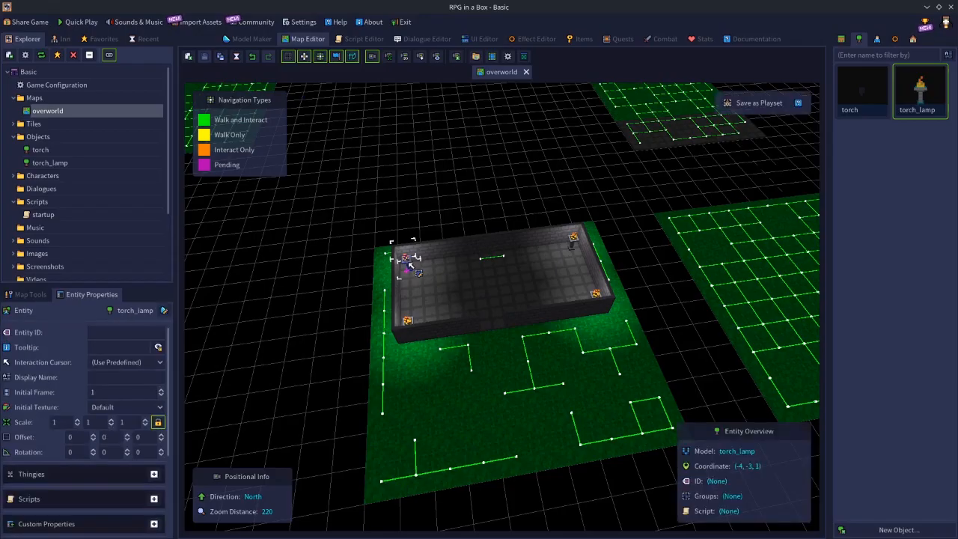
key("Delete")
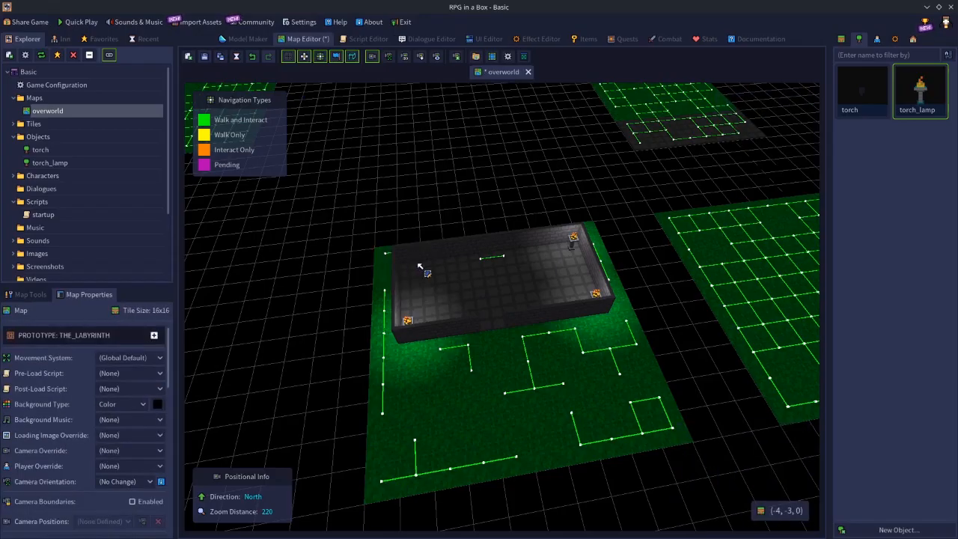
left_click(574, 237)
key("Delete")
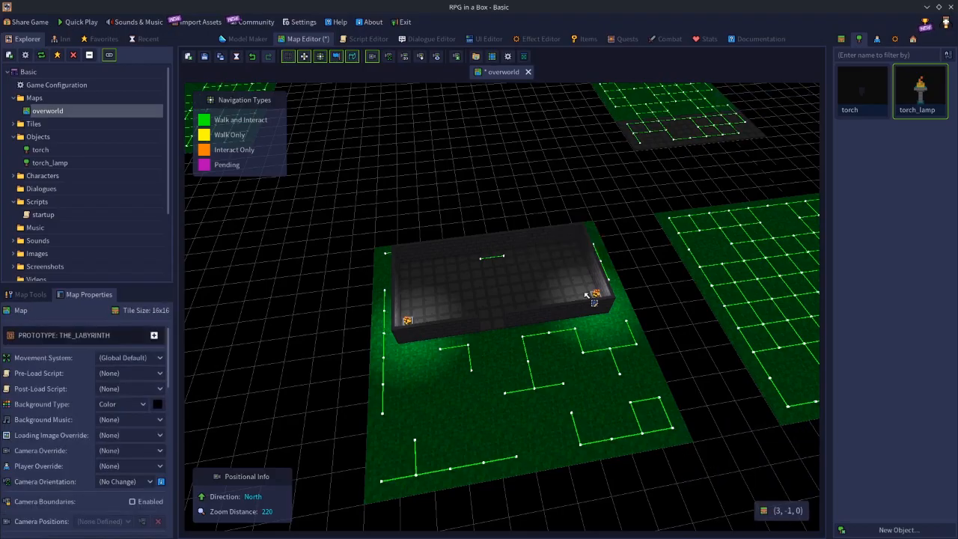
left_click(593, 297)
key("Delete")
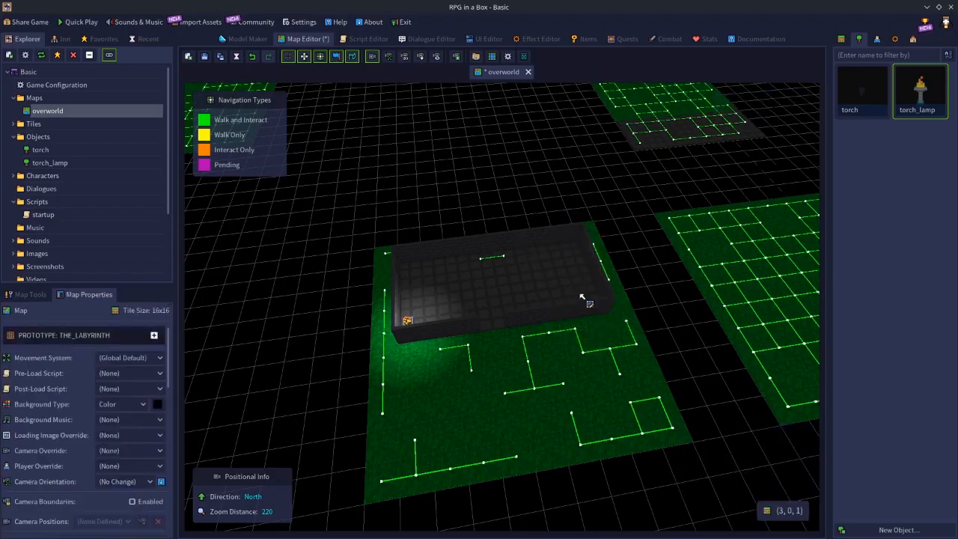
left_click(409, 322)
key("Delete")
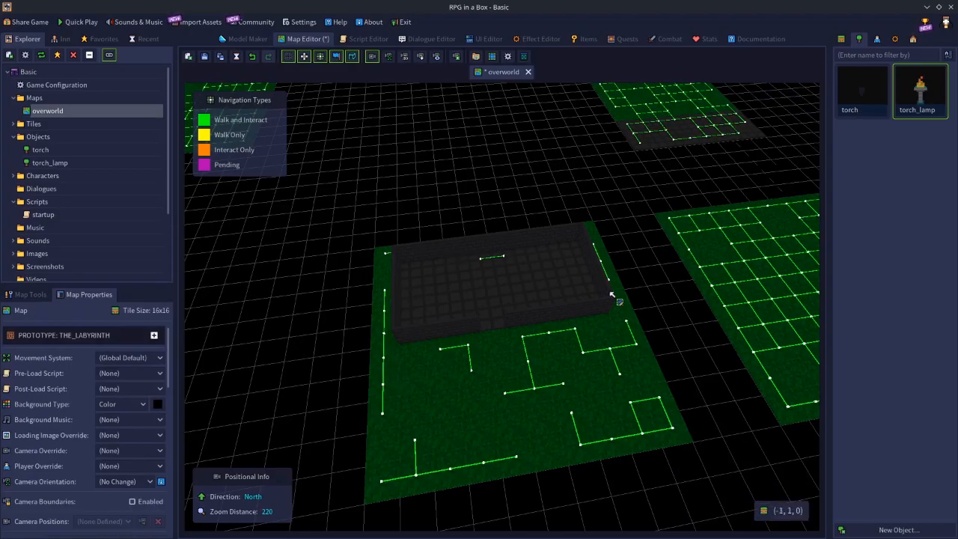
Place one torch_lamp in the middle of the room's floor and another on the grass near its southwest corner.
left_click(924, 98)
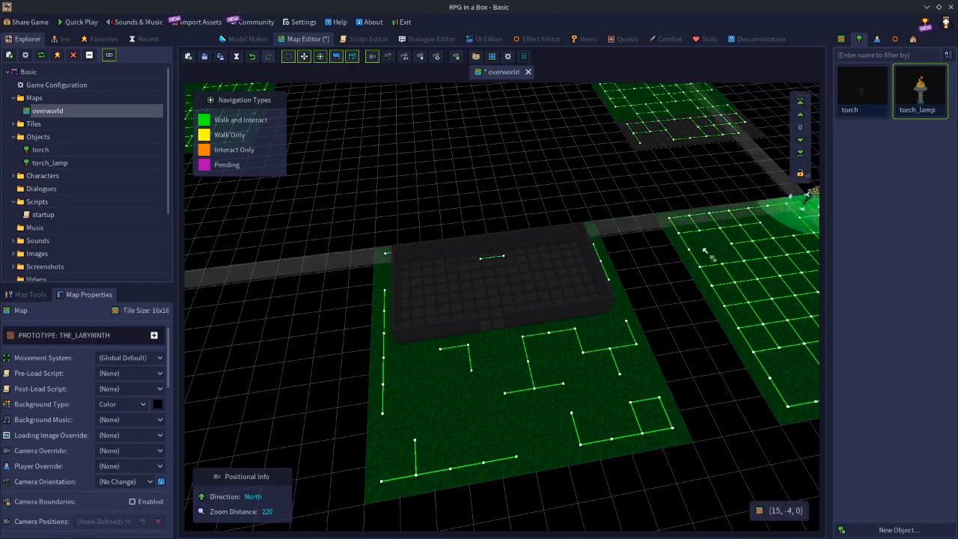
left_click(480, 290)
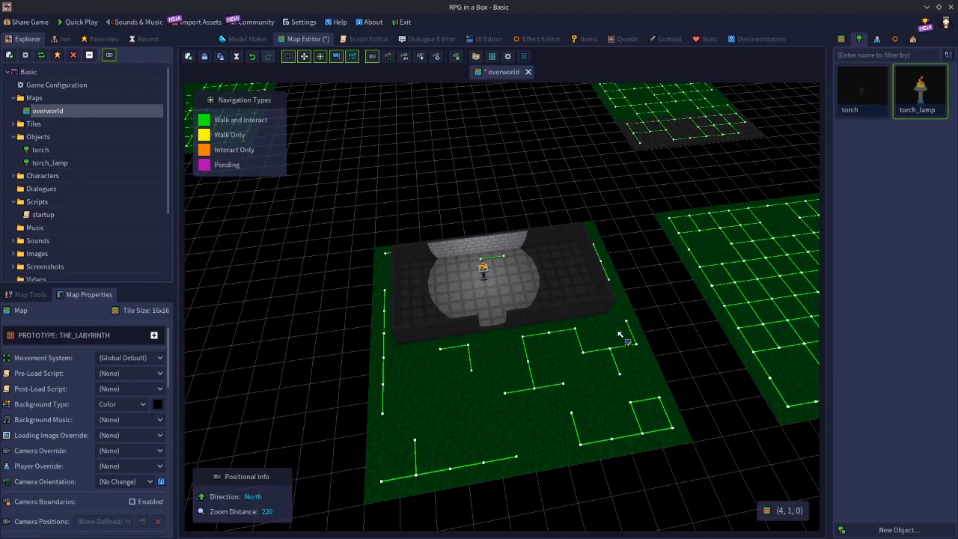
left_click(928, 101)
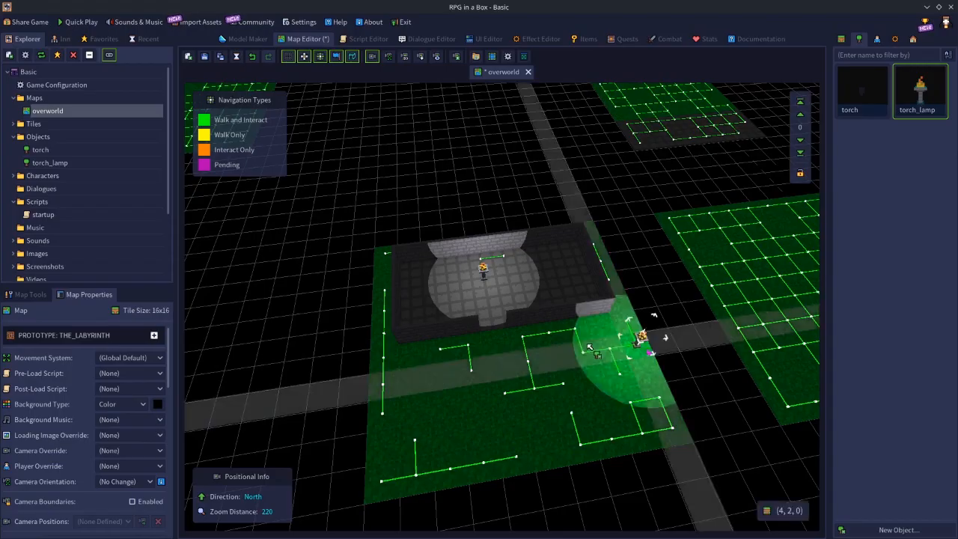
left_click(402, 459)
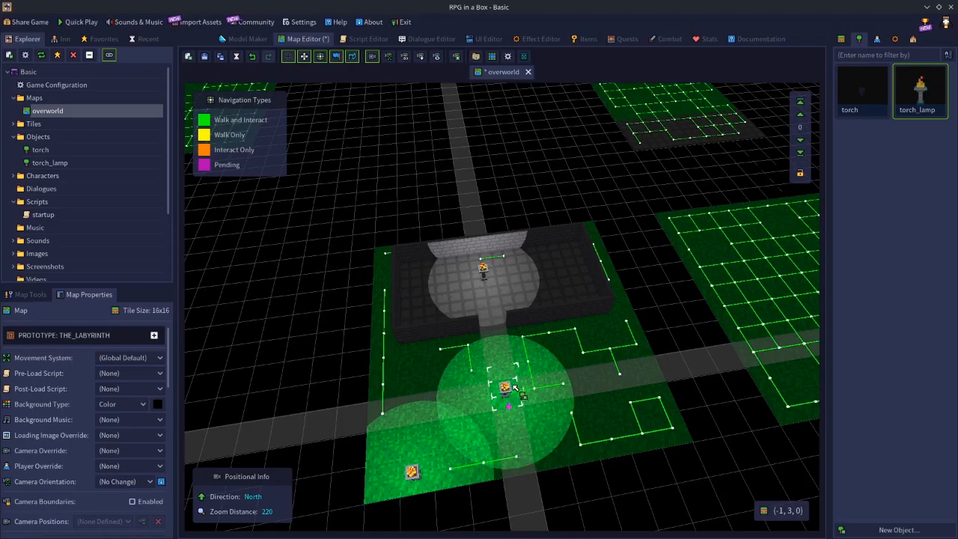
Place torch_lamps at the map's southeast, northwest and northeast corners and one on the grass in front of the room's doorway.
key("e")
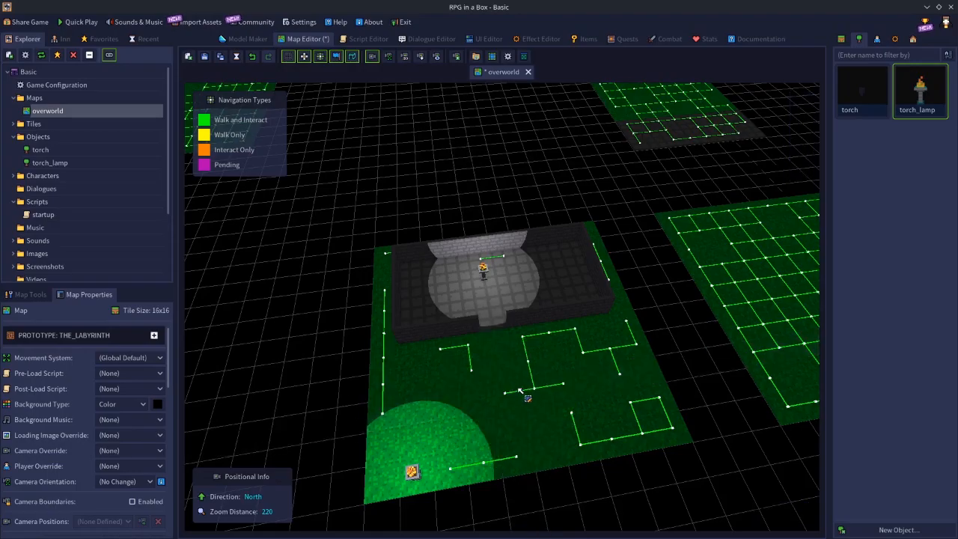
left_click(920, 92)
left_click(648, 425)
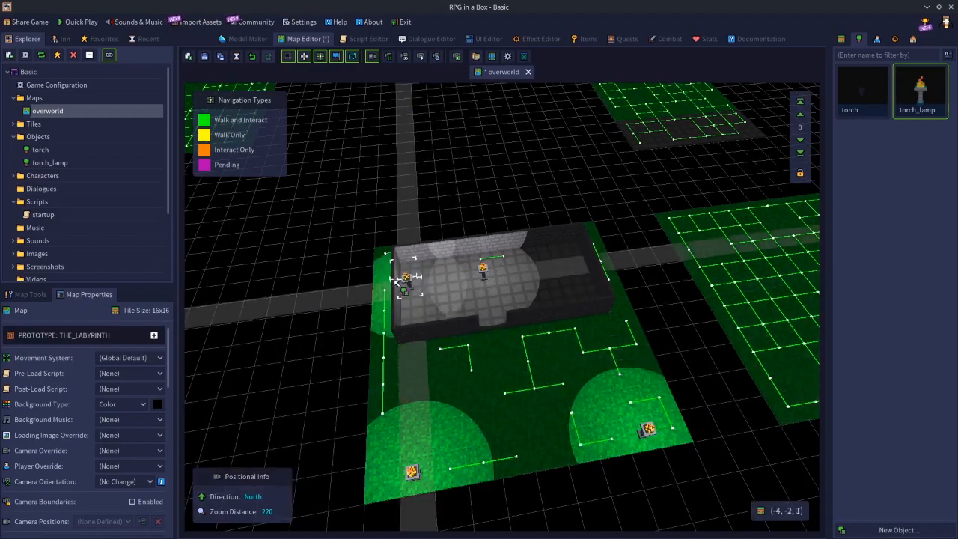
left_click(381, 247)
left_click(588, 220)
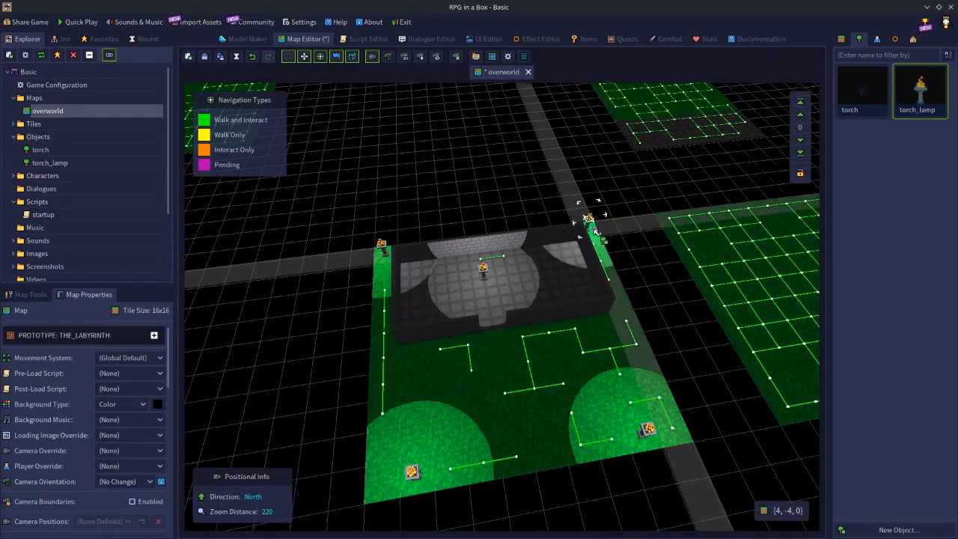
left_click(511, 363)
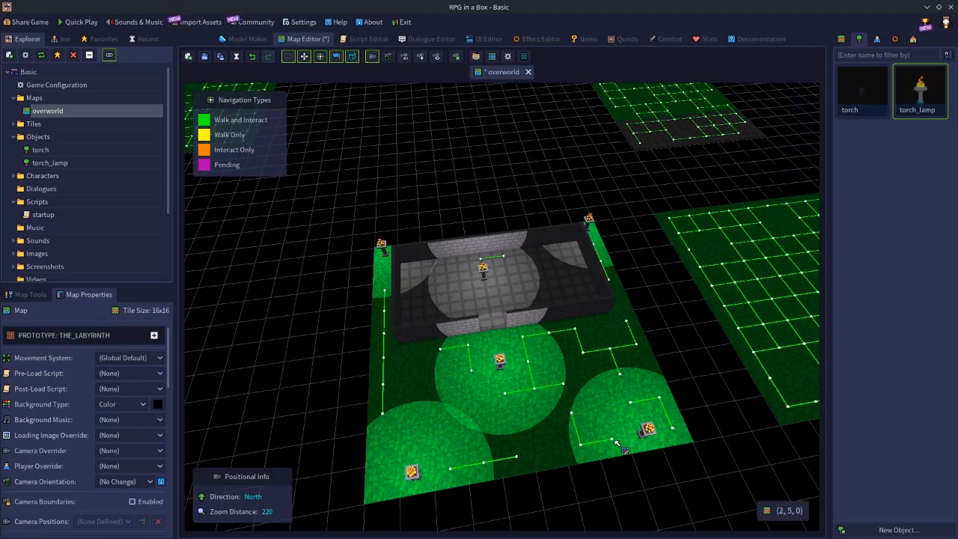
Delete all six torch_lamps from the grass, the room's floor and the map corners.
right_click(648, 431)
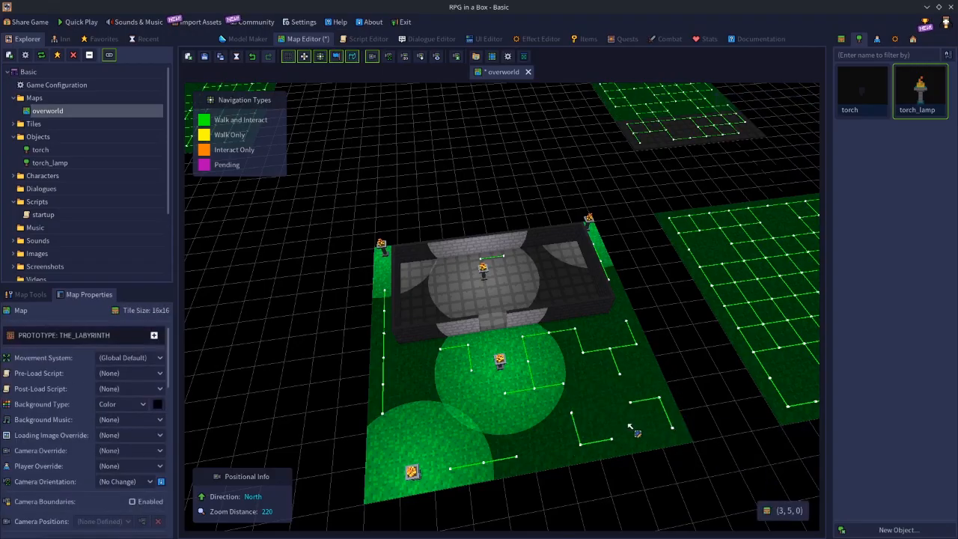
right_click(500, 363)
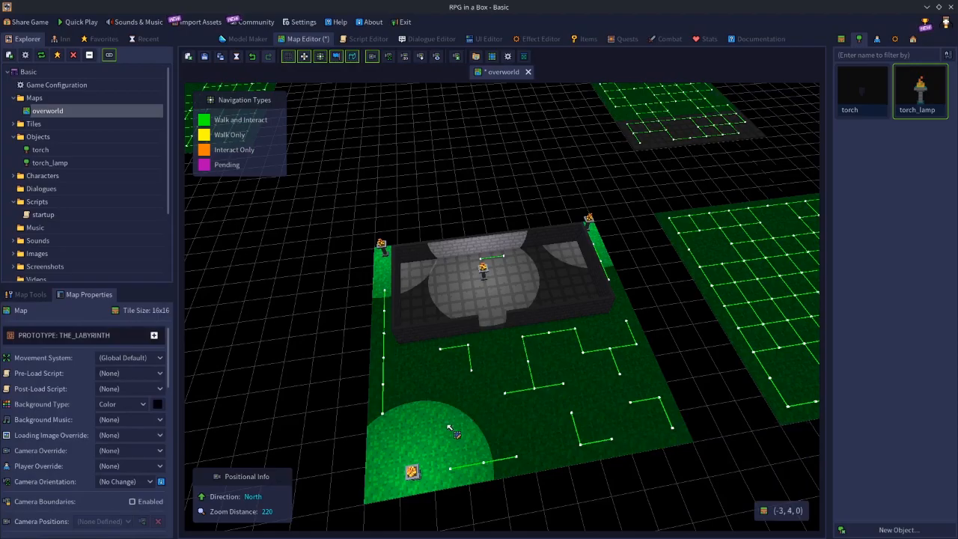
right_click(411, 471)
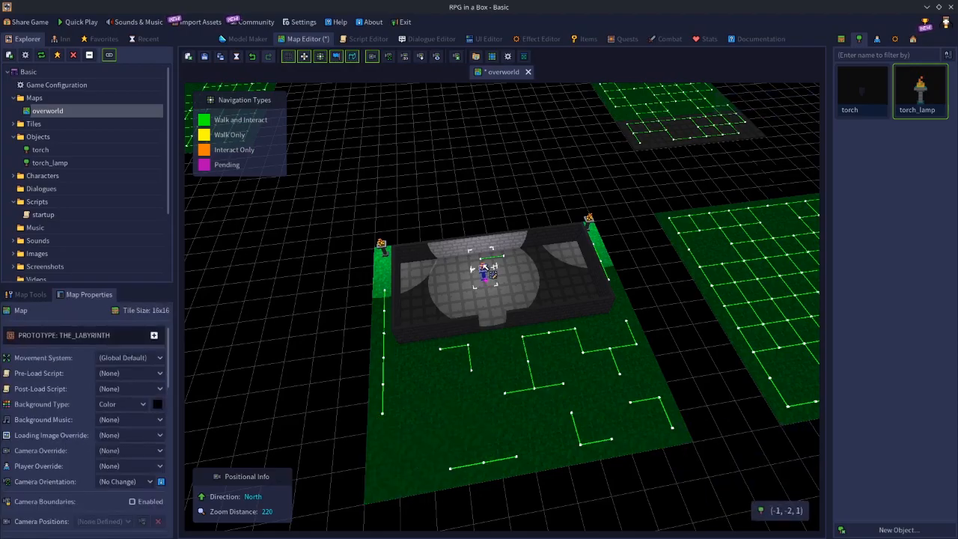
right_click(484, 270)
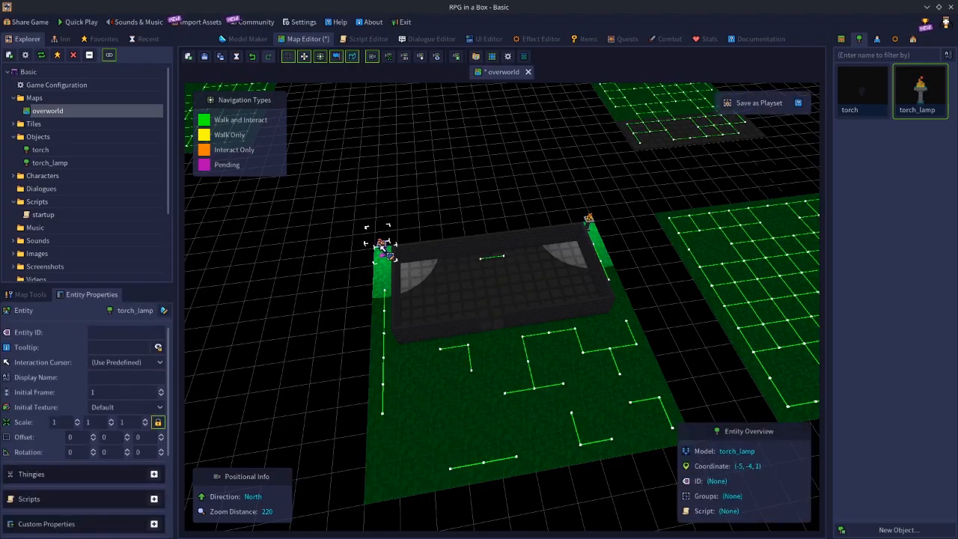
right_click(383, 249)
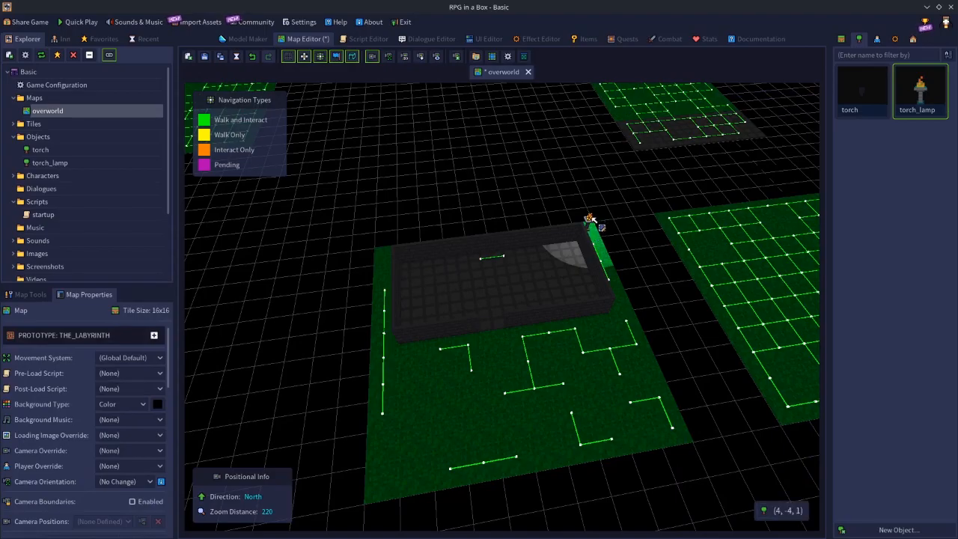
right_click(588, 220)
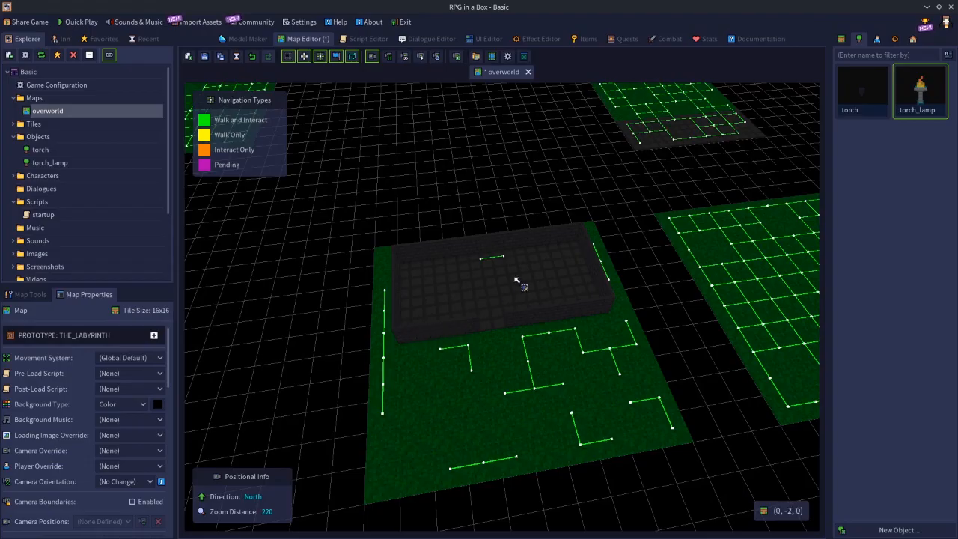
Place a torch_lamp on the floor in the west half of the room.
left_click(920, 110)
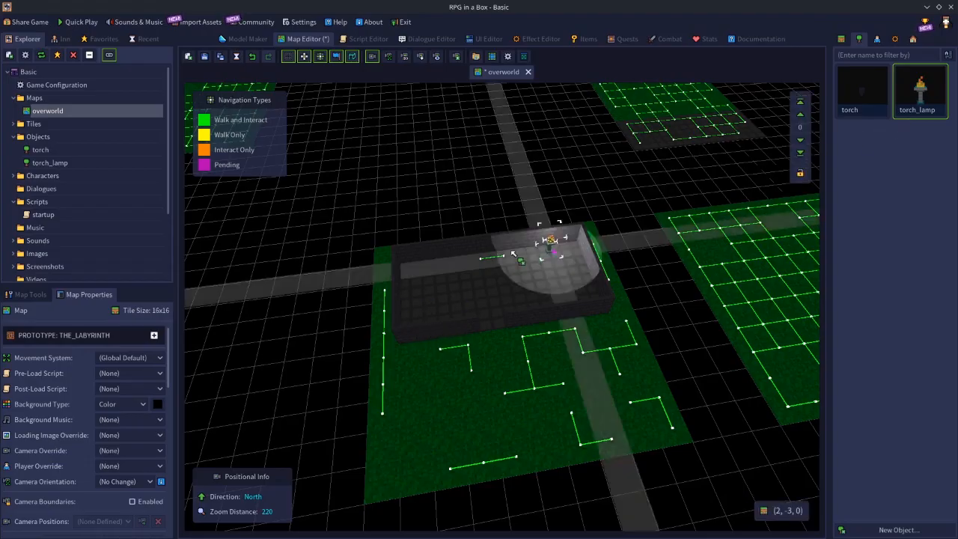
left_click(435, 275)
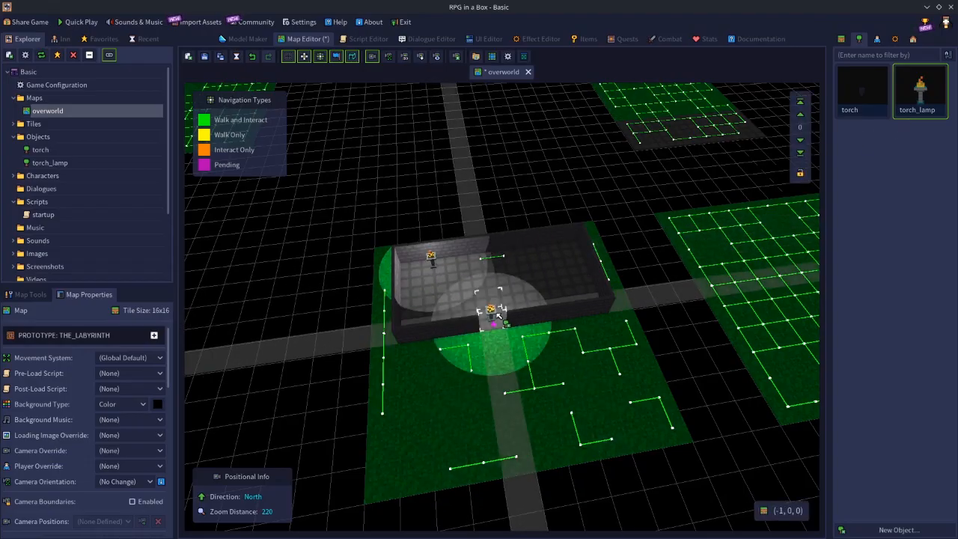
key("Escape")
Compare the lit stone_tiles_01 tile beside the room's lamp with the unlit grass tile outside the doorway.
left_click(442, 290)
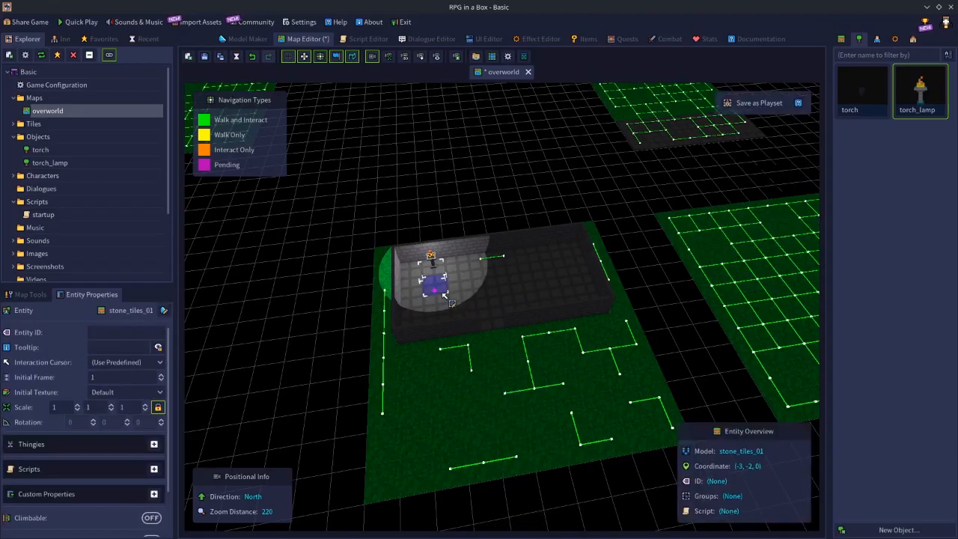
left_click(496, 342)
left_click(438, 285)
left_click(497, 345)
left_click(433, 288)
mouse_move(501, 345)
left_mouse_down()
mouse_move(505, 353)
mouse_move(500, 344)
left_mouse_up()
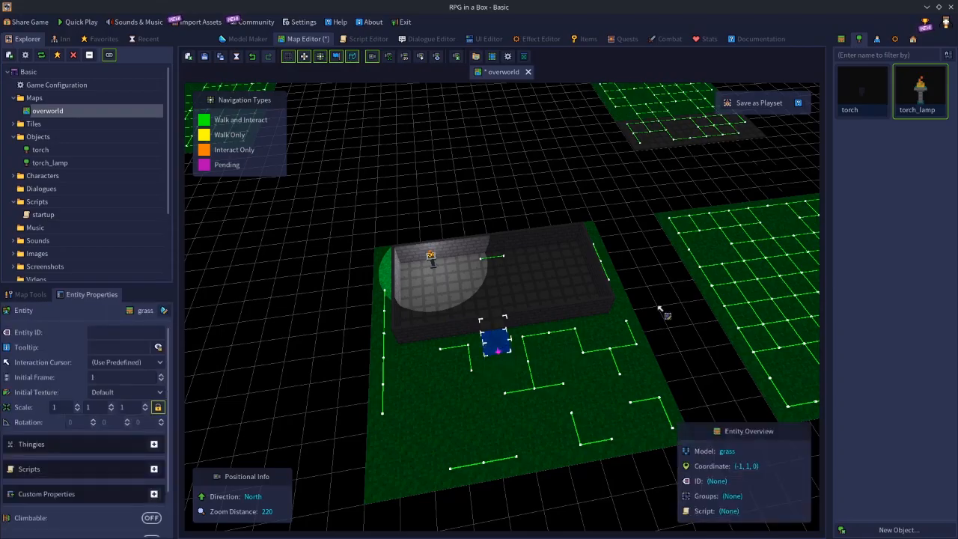
Place a torch_lamp on the grass south of the room, and delete both it and the lamp inside the room.
left_click(912, 102)
left_click(537, 365)
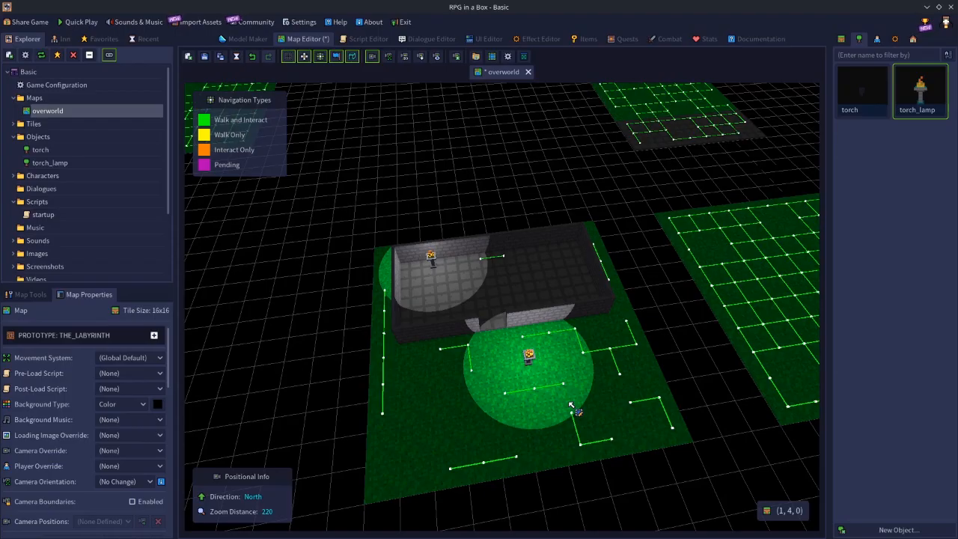
left_click(528, 358)
key("Delete")
left_click(437, 260)
key("Delete")
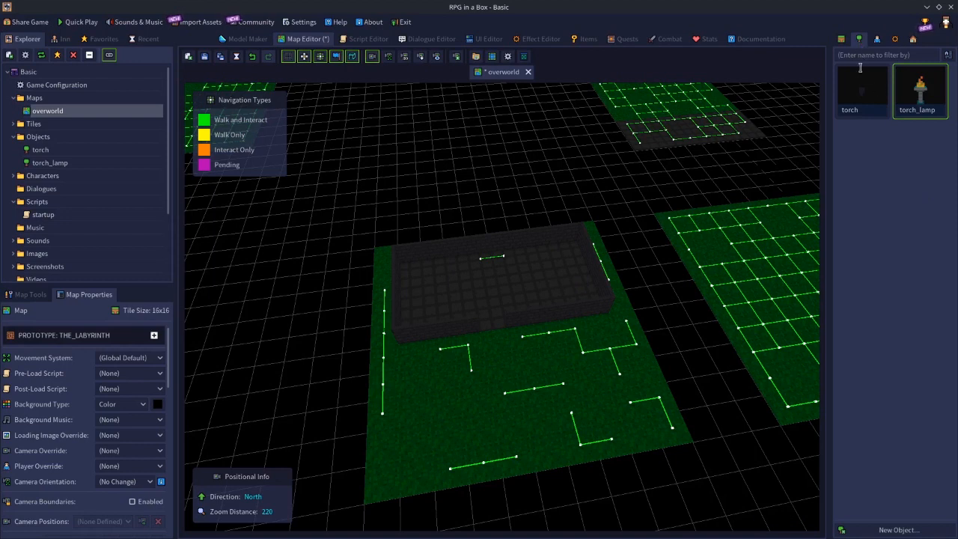
Open the base_justin character model and examine it from another angle.
left_click(876, 39)
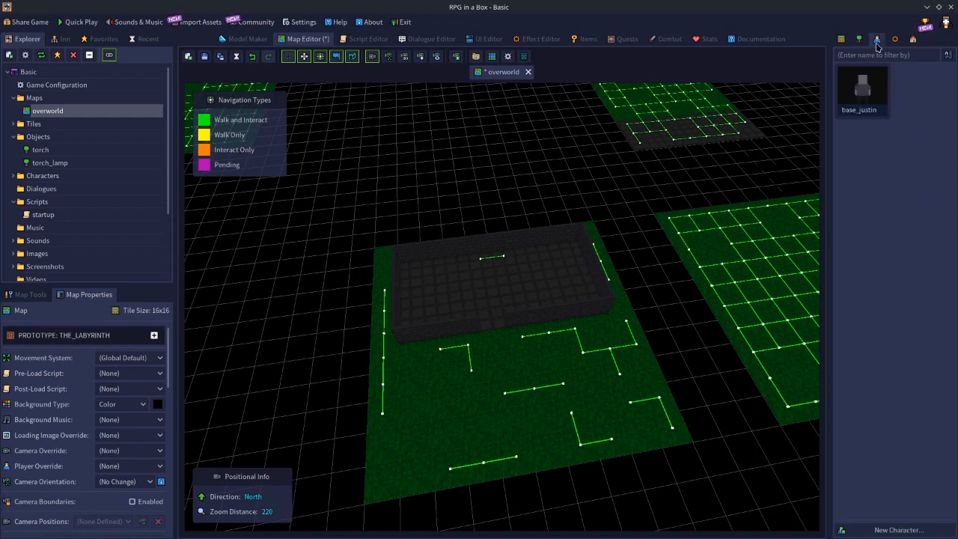
double_click(875, 69)
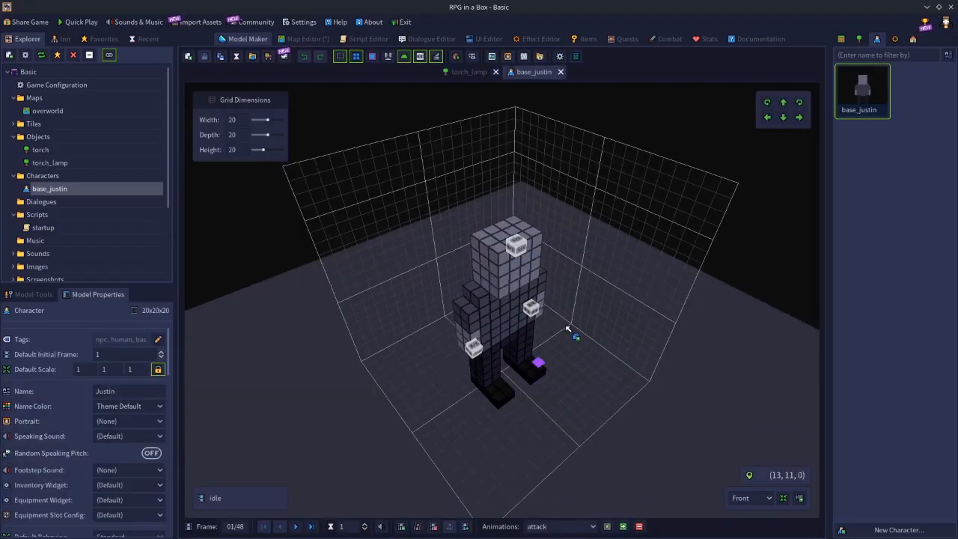
middle_click_drag(441, 312, 546, 348)
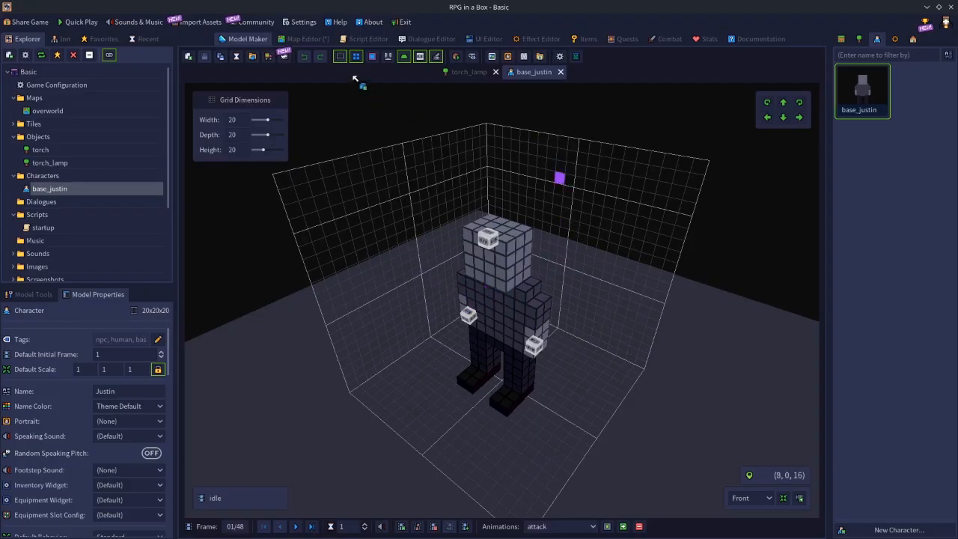
Return to the overworld map, place base_justin on the room's floor and delete the character.
left_click(308, 39)
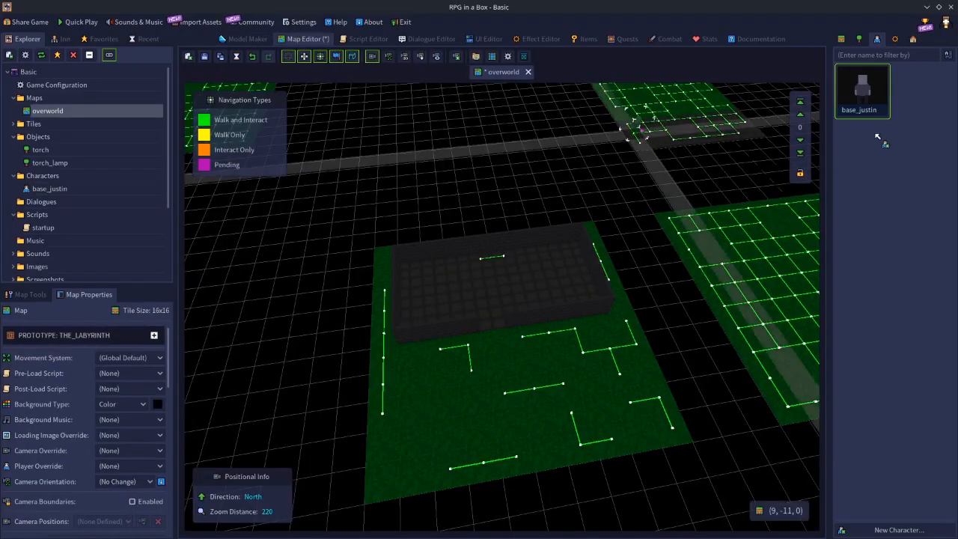
left_click(461, 295)
left_click(472, 314)
key("Delete")
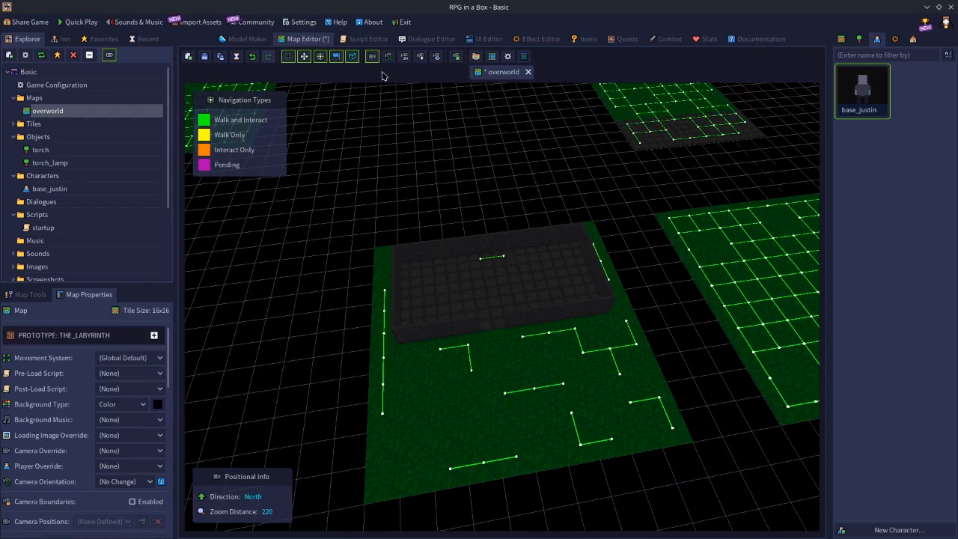
Review the torch_lamp model's light source settings and return to the overworld map.
left_click(254, 38)
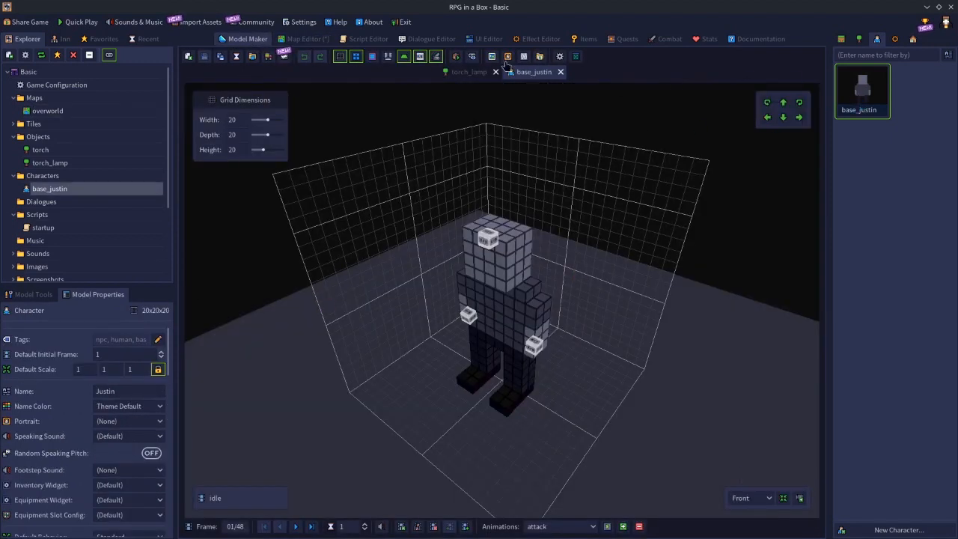
left_click(473, 75)
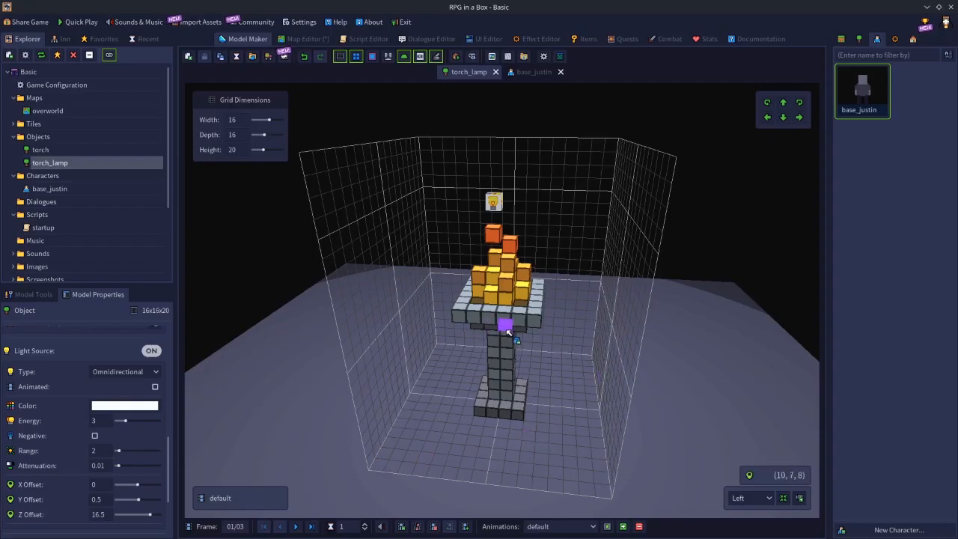
left_click(322, 38)
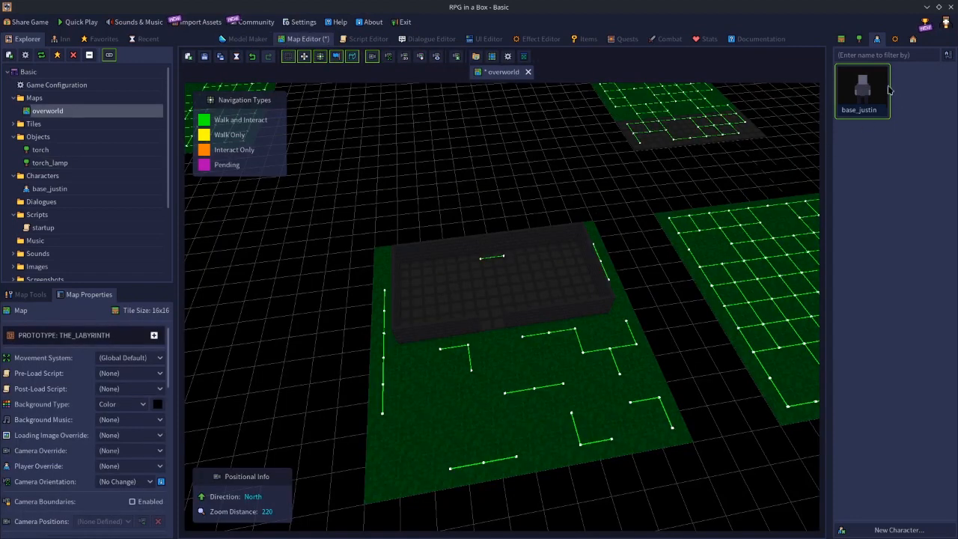
Place one torch_lamp in the west half and one in the east half of the room's floor.
left_click(861, 41)
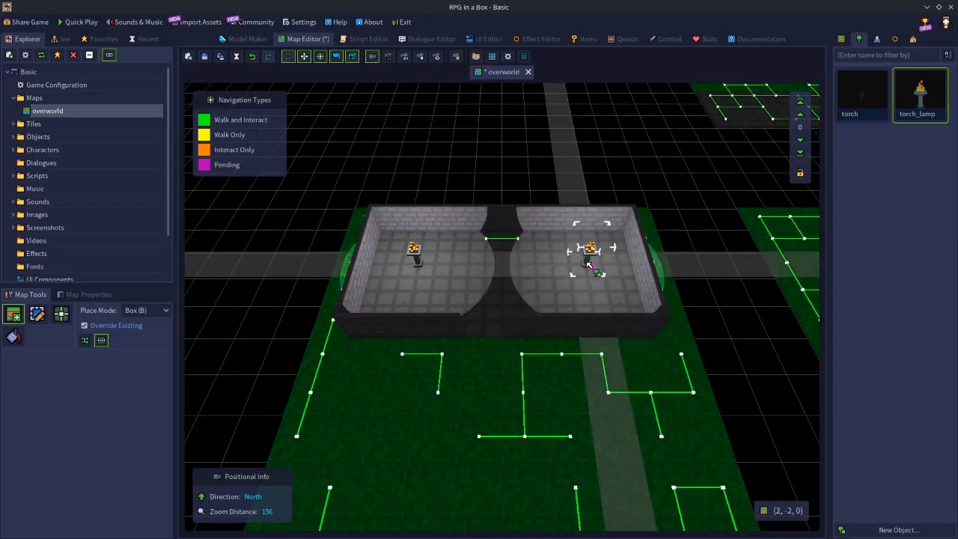
left_click(588, 264)
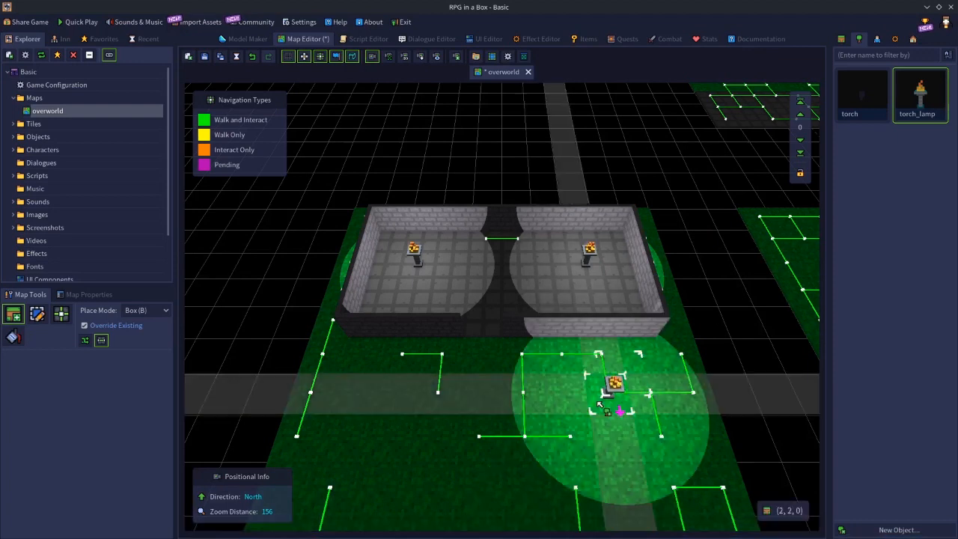
key("s")
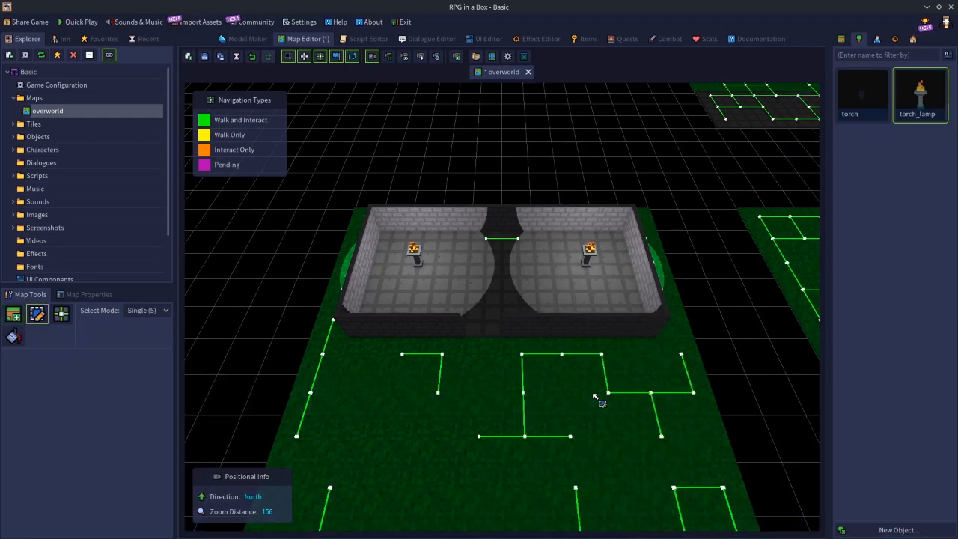
Reopen the torch_lamp object, set its light attenuation to 1 and save it.
left_click(233, 39)
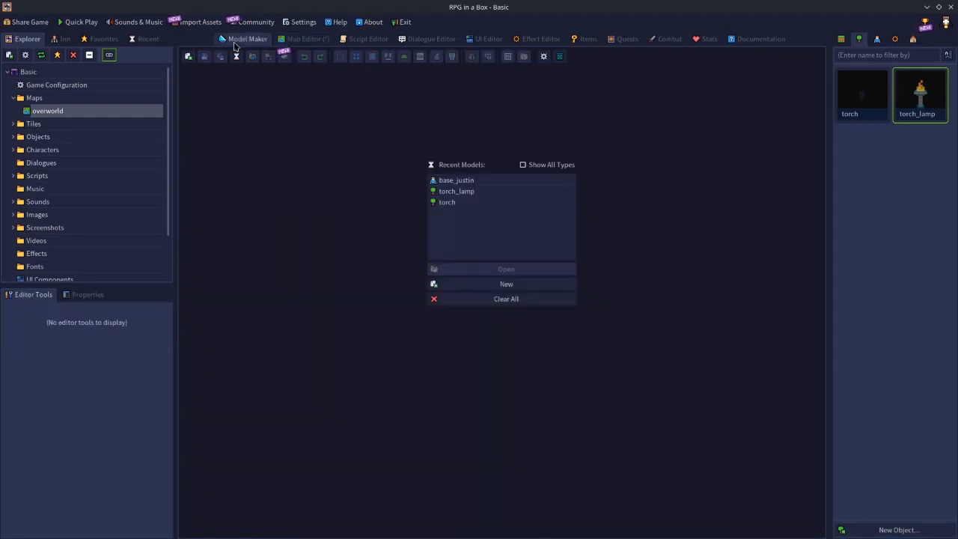
double_click(927, 106)
left_click(92, 296)
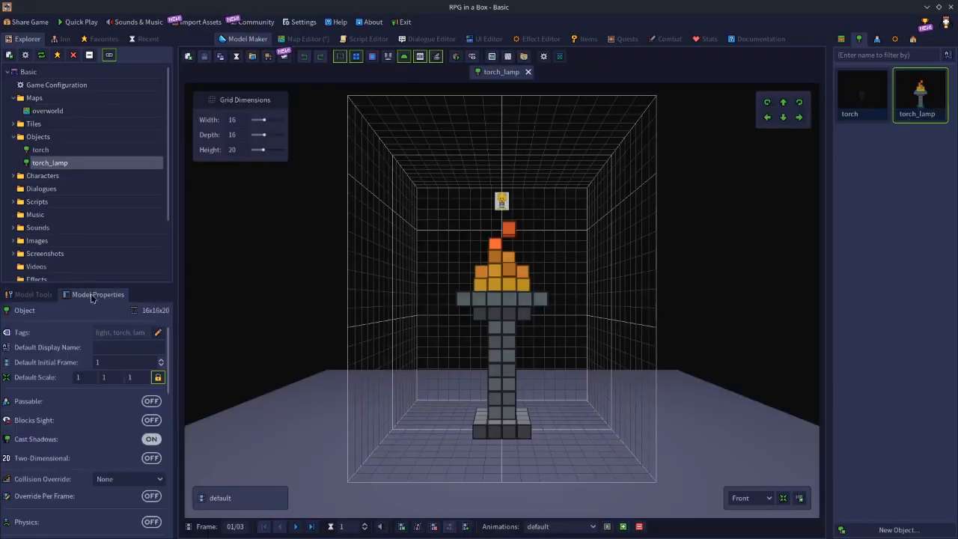
scroll(112, 434, "down", 3)
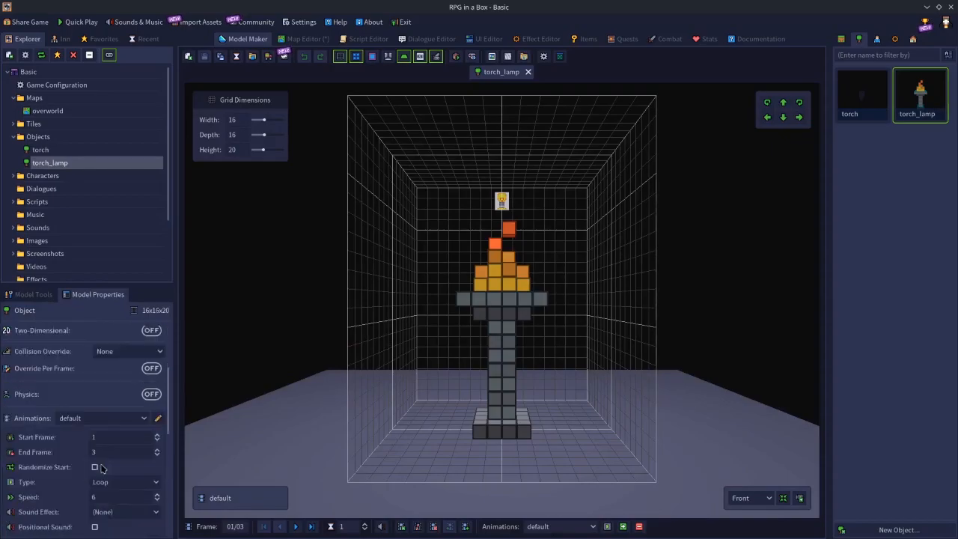
scroll(95, 473, "down", 10)
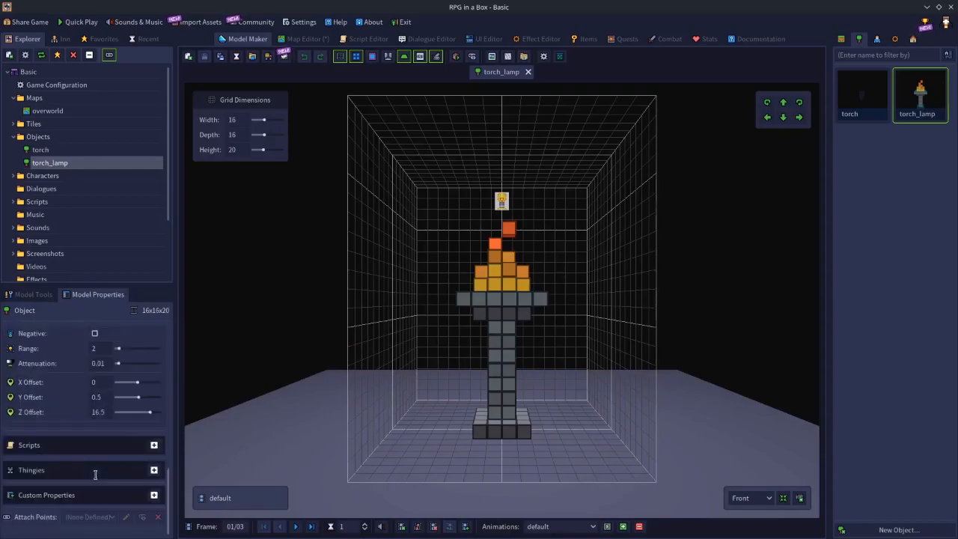
left_click(104, 413)
type("1")
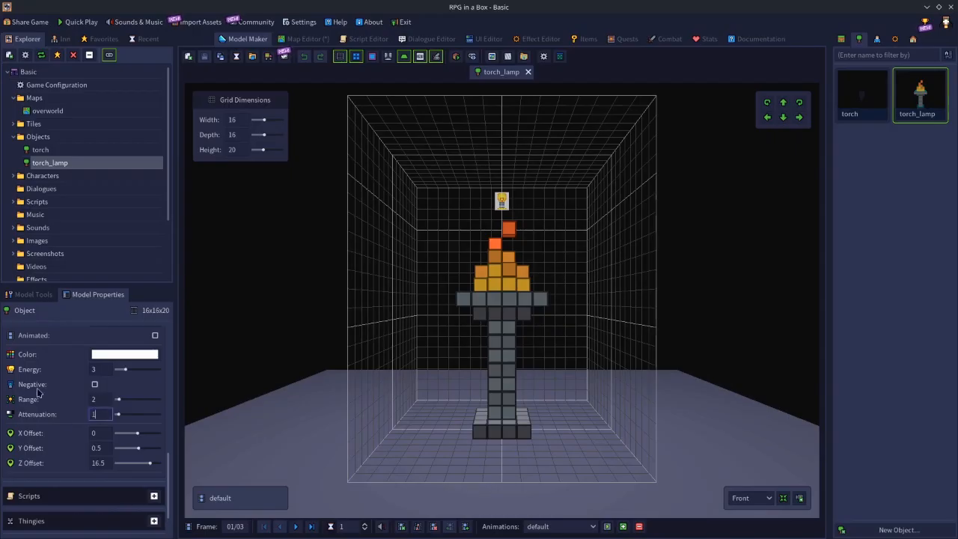
left_click(204, 57)
Save the overworld map, close it and reopen it to inspect the light around the two room lamps.
left_click(317, 40)
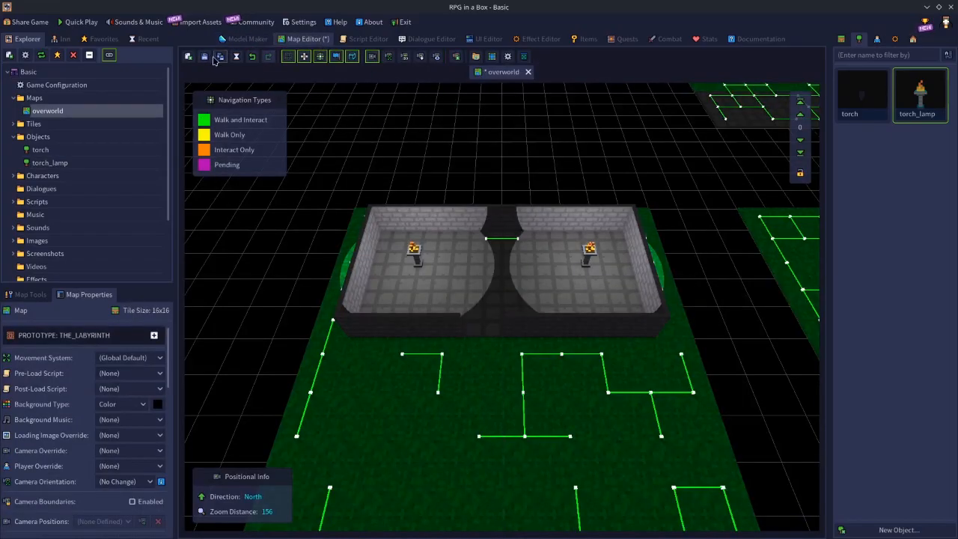
left_click(528, 72)
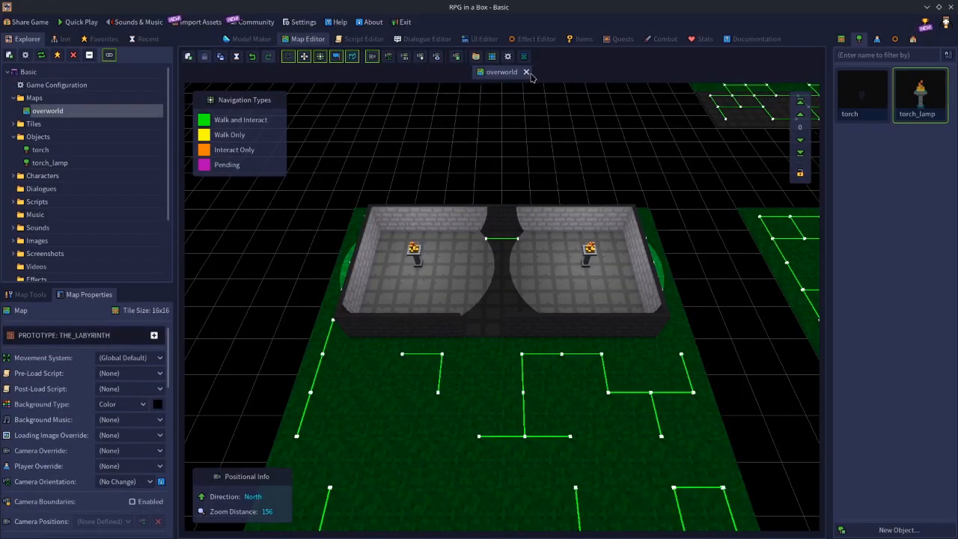
left_click(461, 183)
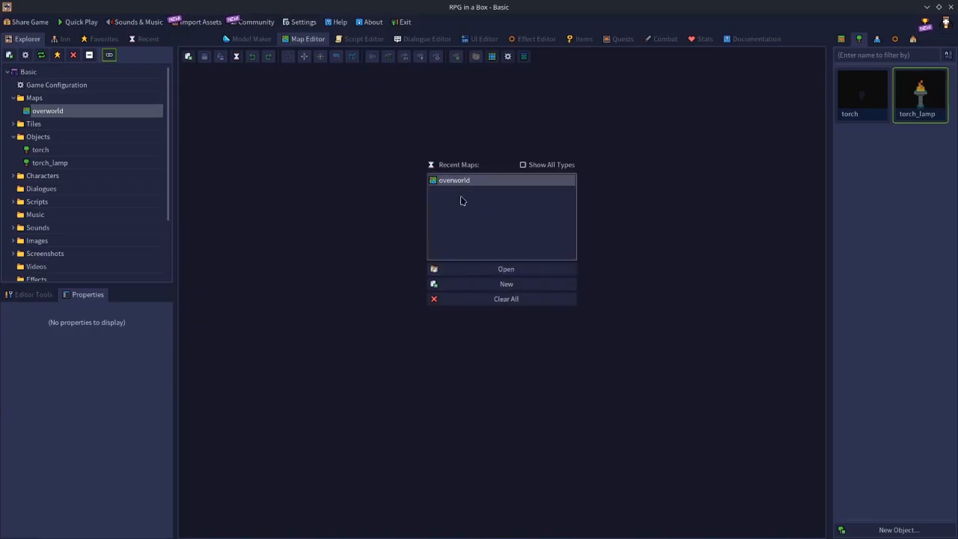
left_click(506, 270)
scroll(566, 349, "down", 3)
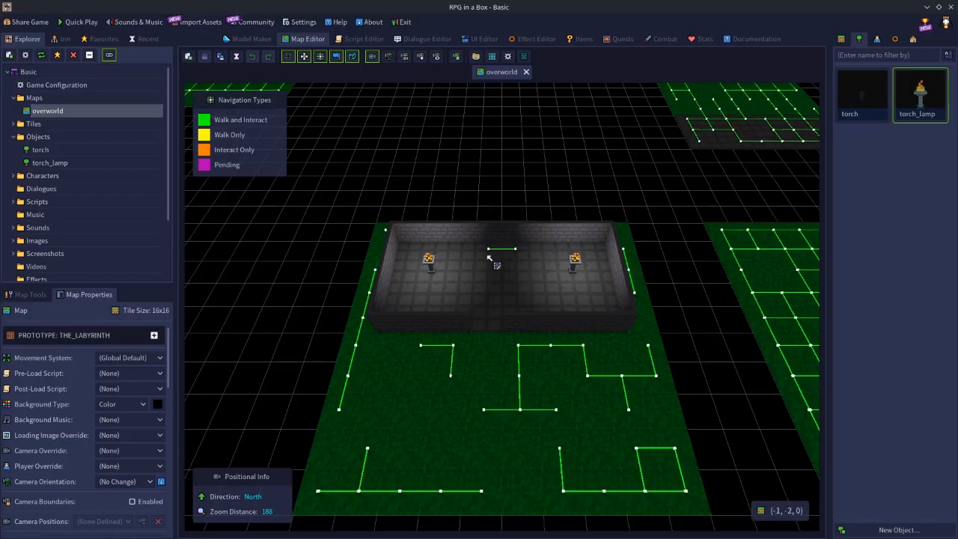
scroll(514, 281, "up", 3)
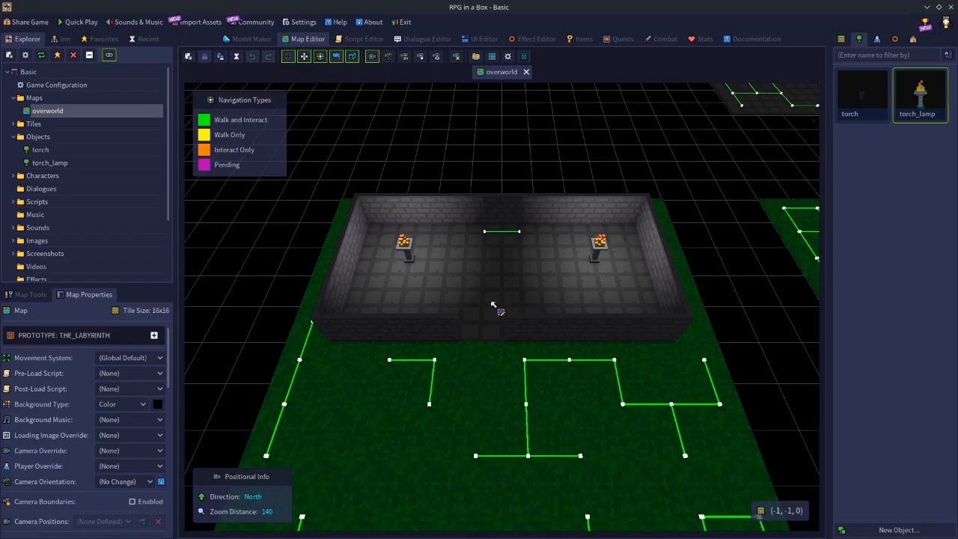
scroll(494, 305, "down", 4)
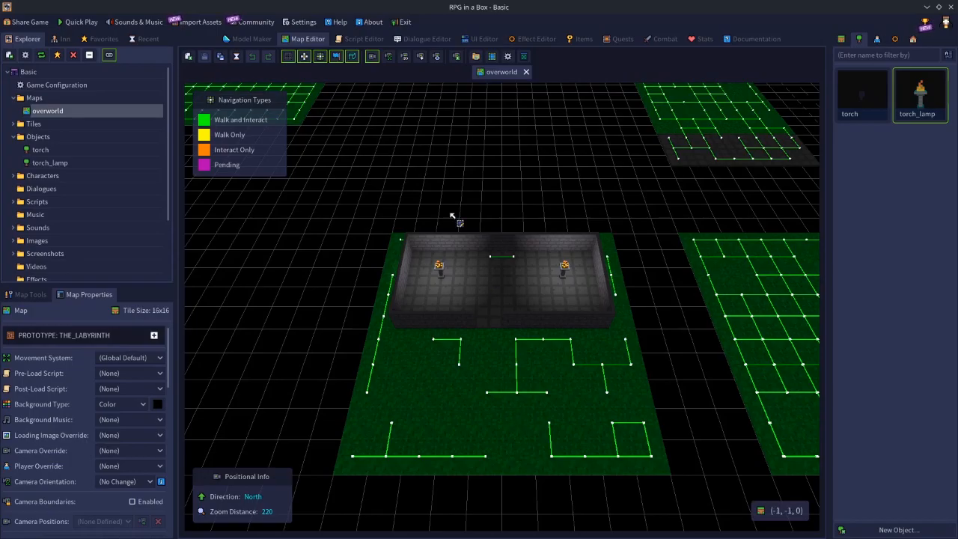
Reopen the torch_lamp object, set its light energy to 16 and save it.
double_click(910, 106)
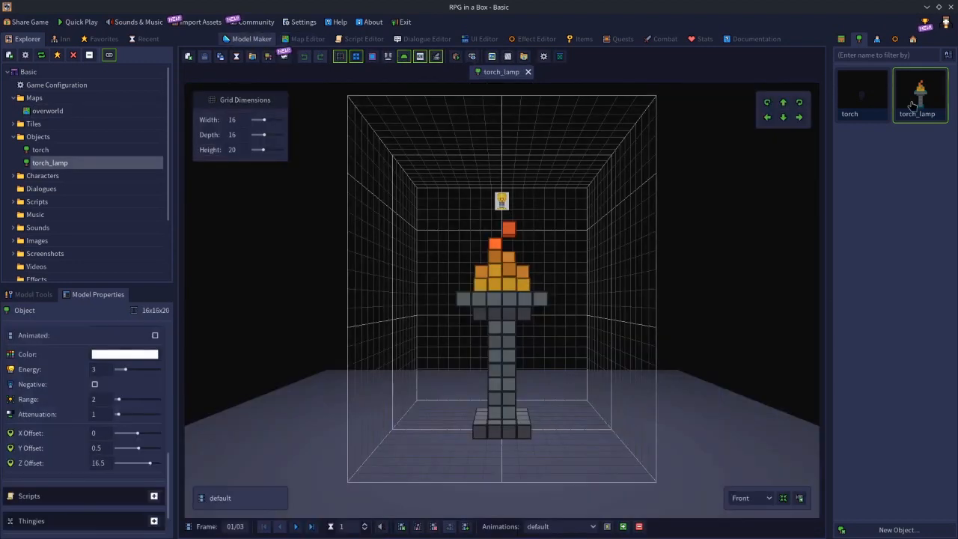
left_click(102, 368)
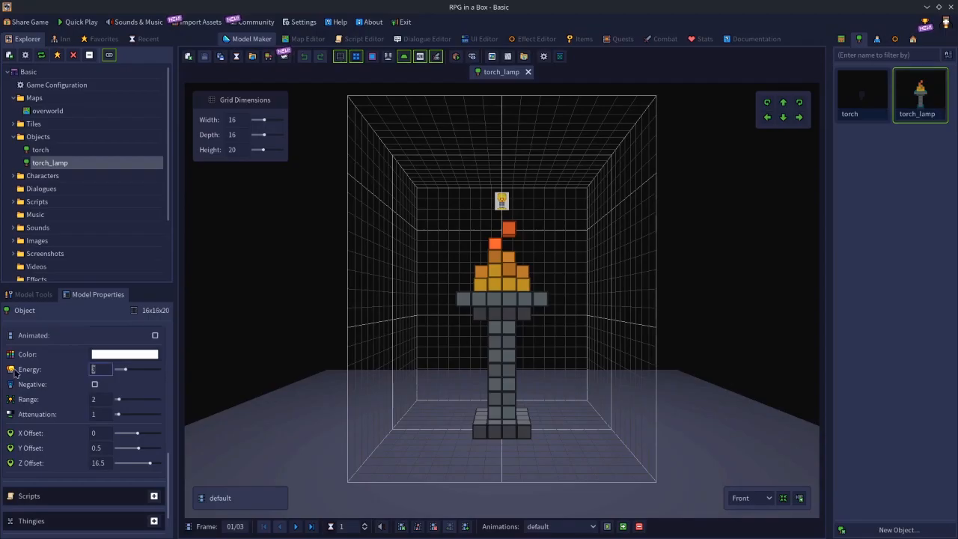
type("16")
key("Return")
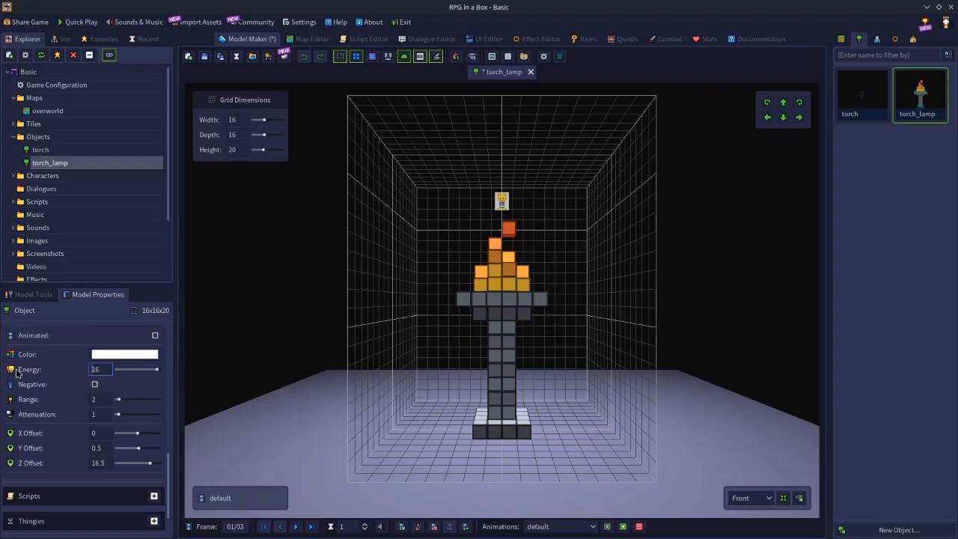
left_click(204, 57)
Return to the overworld map, try one torch_lamp on the grass south of the room, remove it and save the map.
left_click(299, 39)
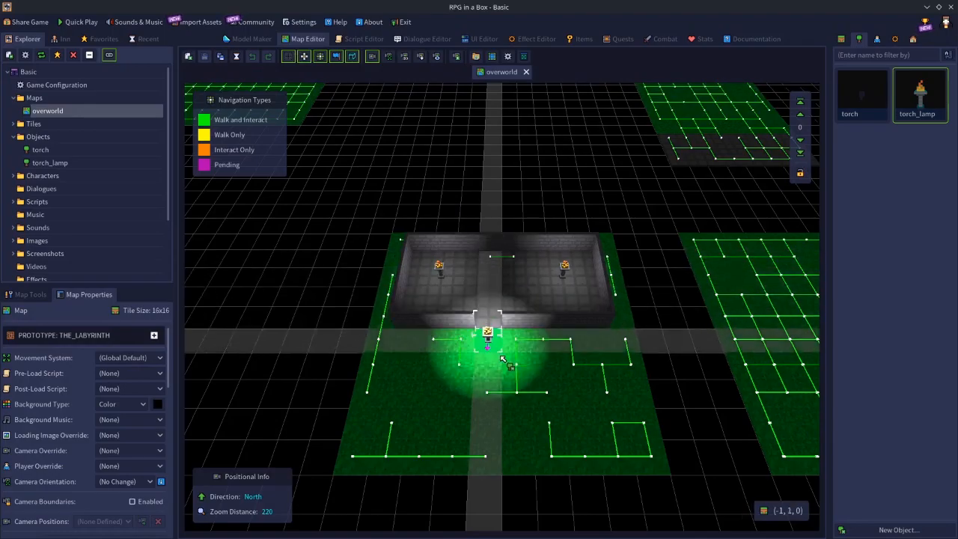
left_click(498, 395)
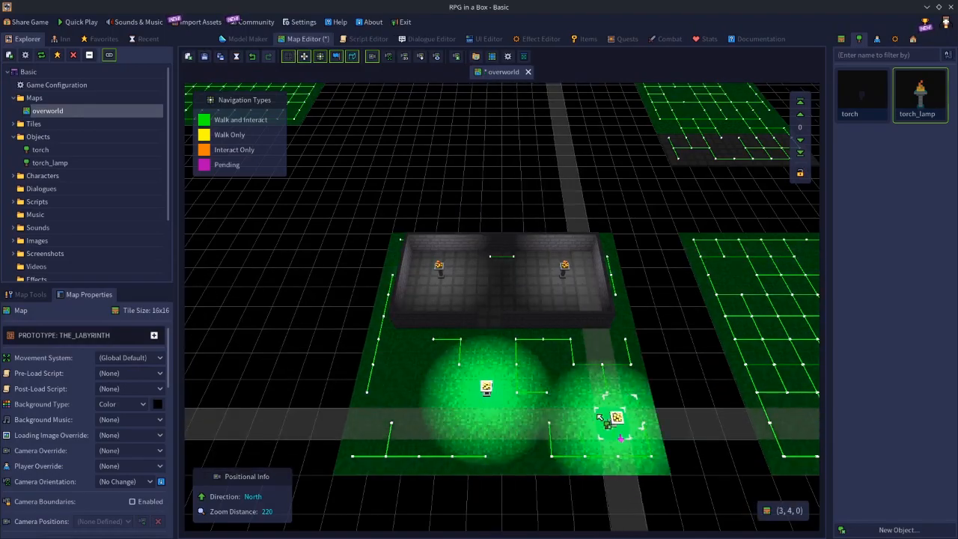
key("e")
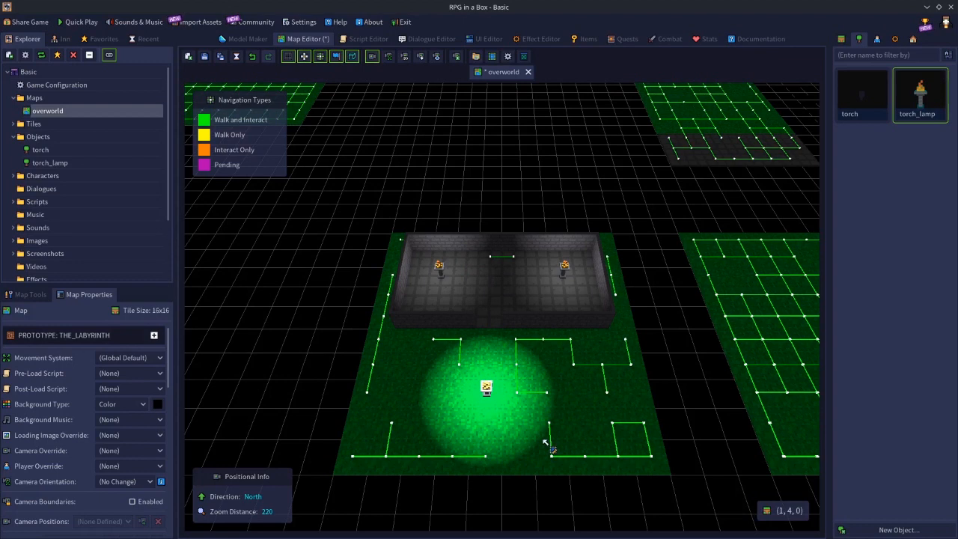
key("ctrl+s")
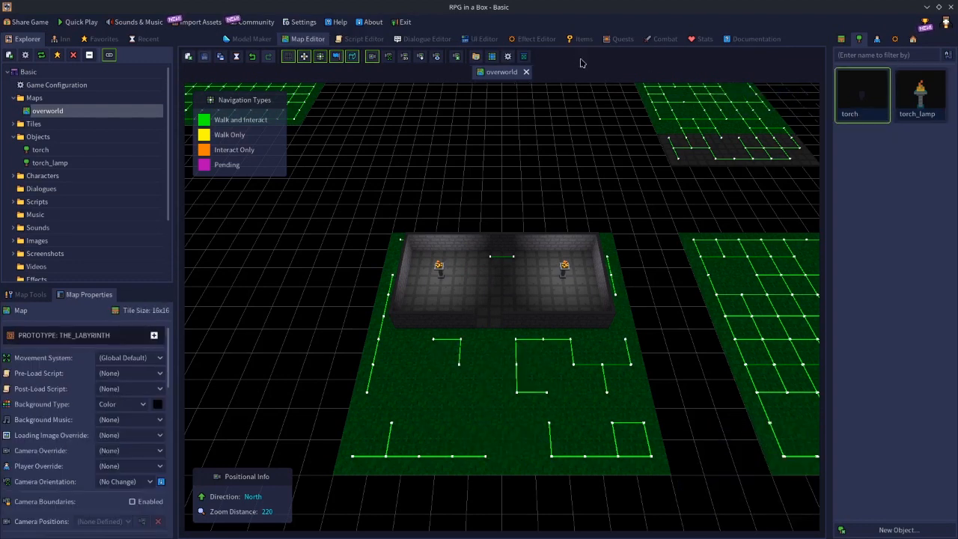
Place nine more torch_lamps across the room's floor and two on the grass just outside its south wall.
left_click(935, 104)
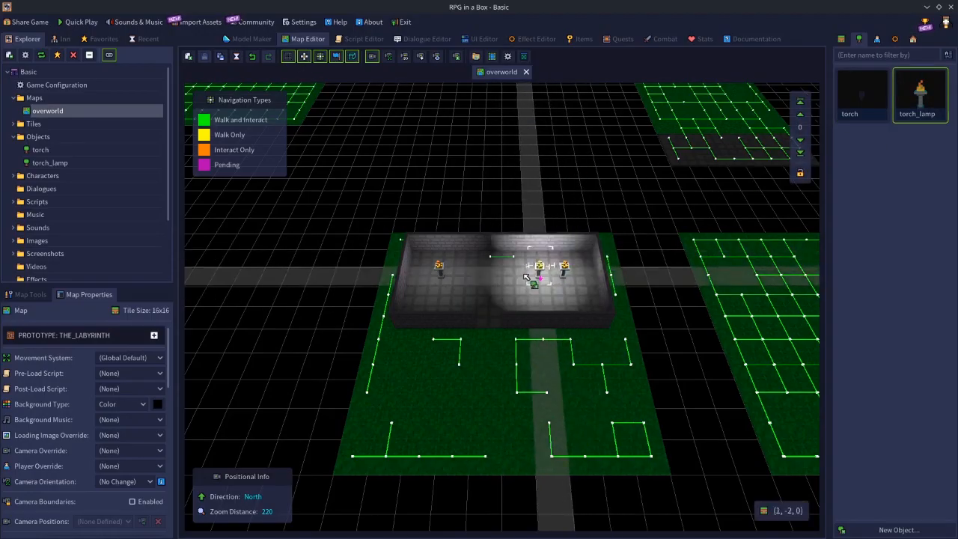
left_click(480, 283)
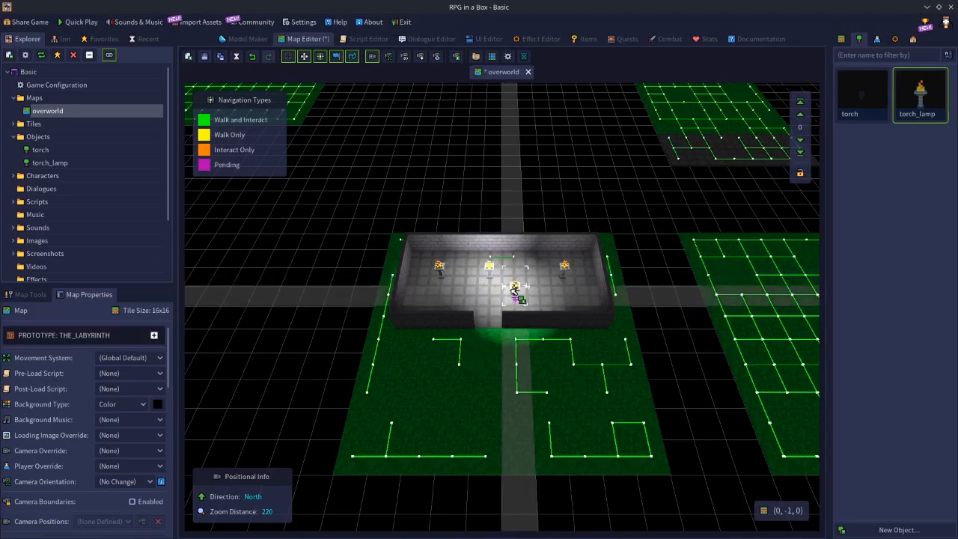
left_click(518, 295)
left_click(423, 297)
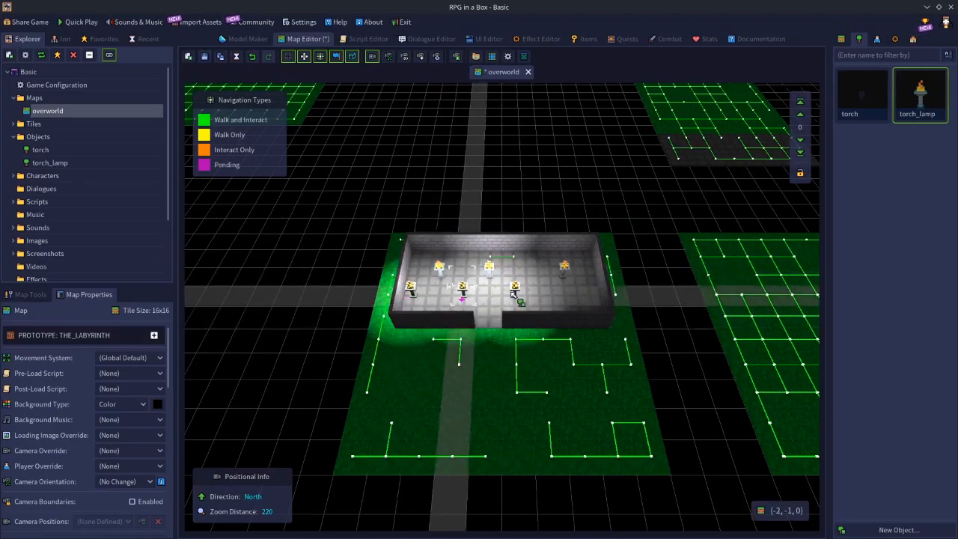
left_click(577, 296)
left_click(498, 341)
left_click(440, 339)
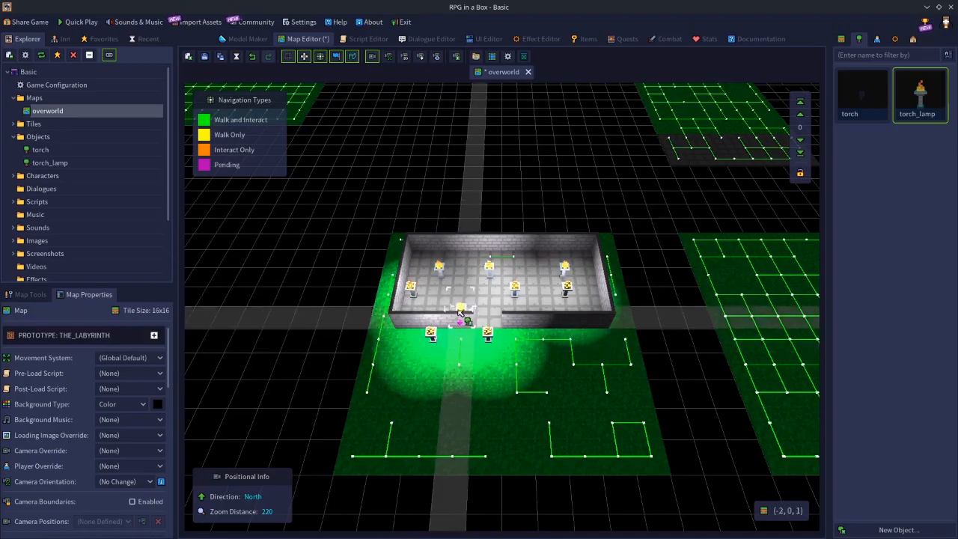
left_click(469, 294)
left_click(450, 258)
left_click(546, 256)
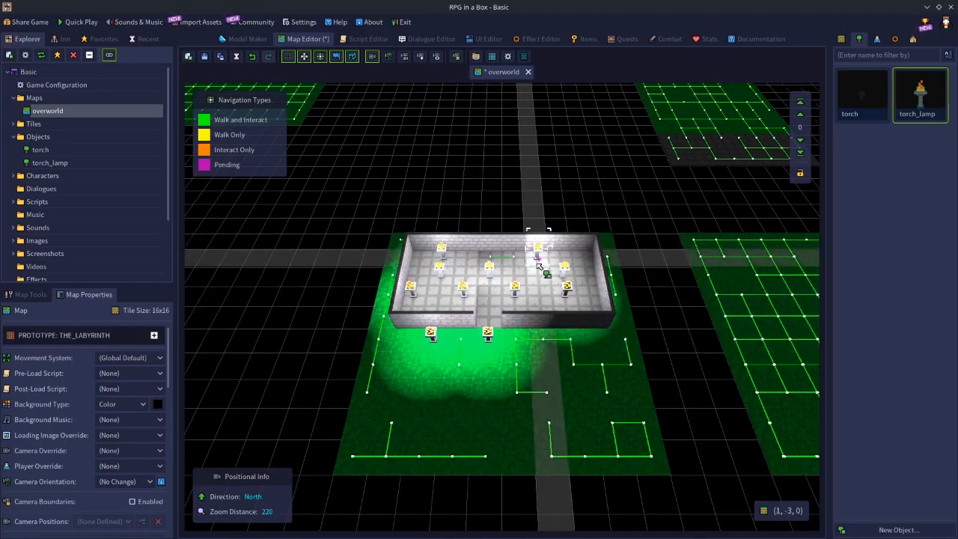
left_click(547, 275)
left_click(497, 296)
Place eight more torch_lamps in three rows on the grass south of the room.
left_click(545, 329)
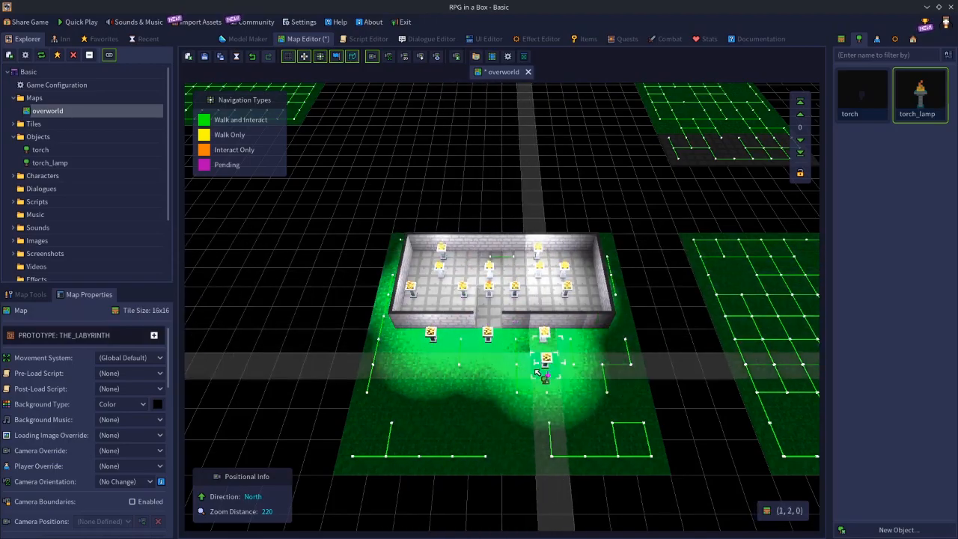
left_click(547, 372)
left_click(516, 372)
left_click(428, 372)
left_click(609, 369)
left_click(606, 343)
left_click(523, 395)
left_click(454, 394)
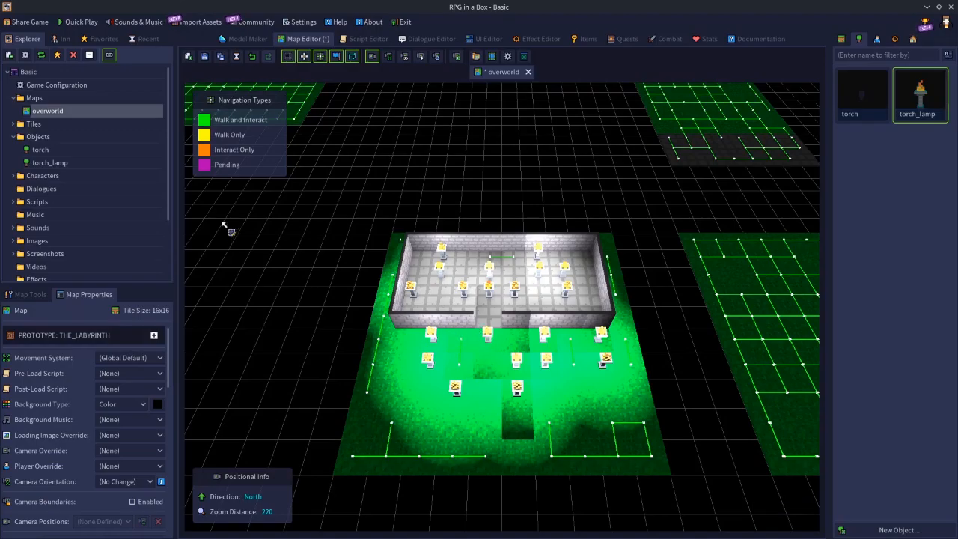
Select all eleven torch_lamps inside the room and add them to a group named lights1.
left_click(415, 292)
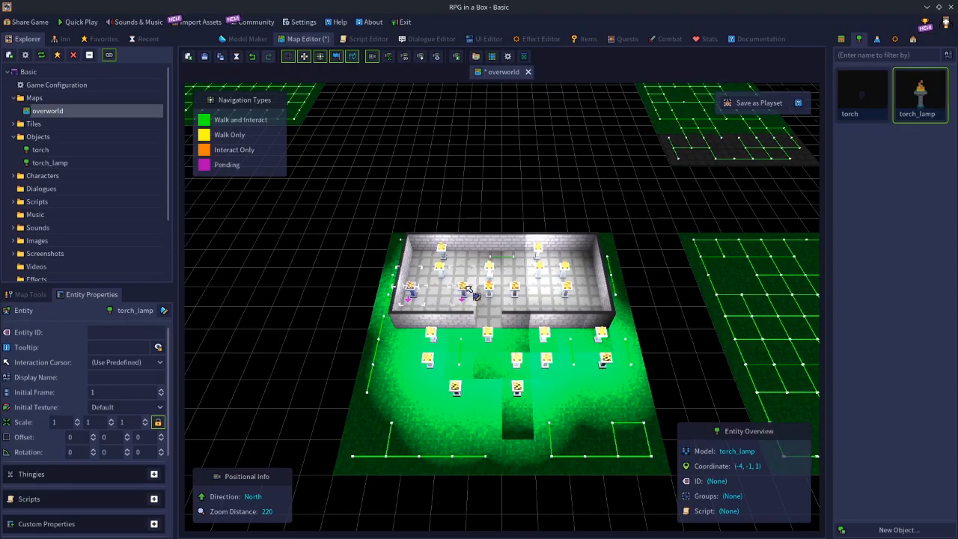
left_click(471, 295)
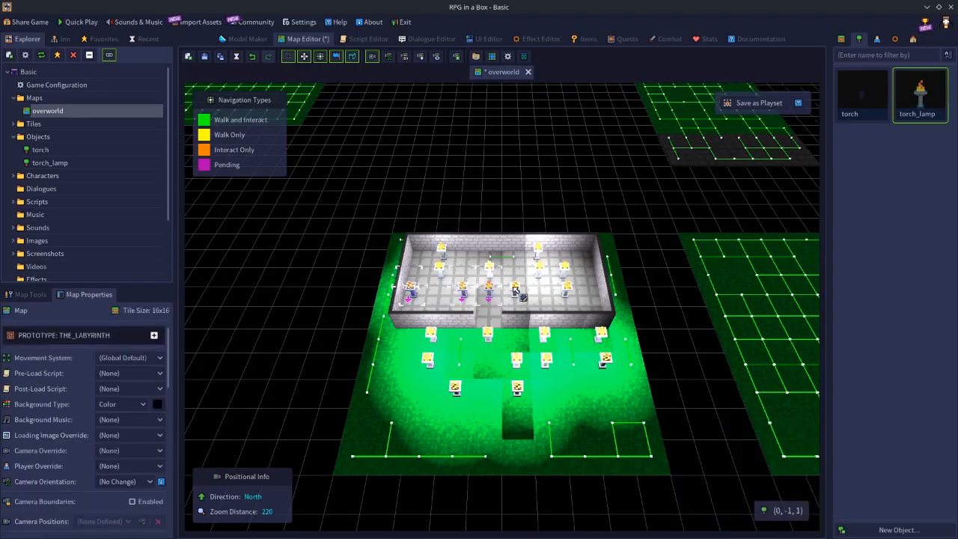
left_click(512, 289)
left_click(542, 270)
left_click(563, 269)
left_click(567, 288)
left_click(537, 249)
left_click(490, 268)
left_click(439, 269)
left_click(439, 248)
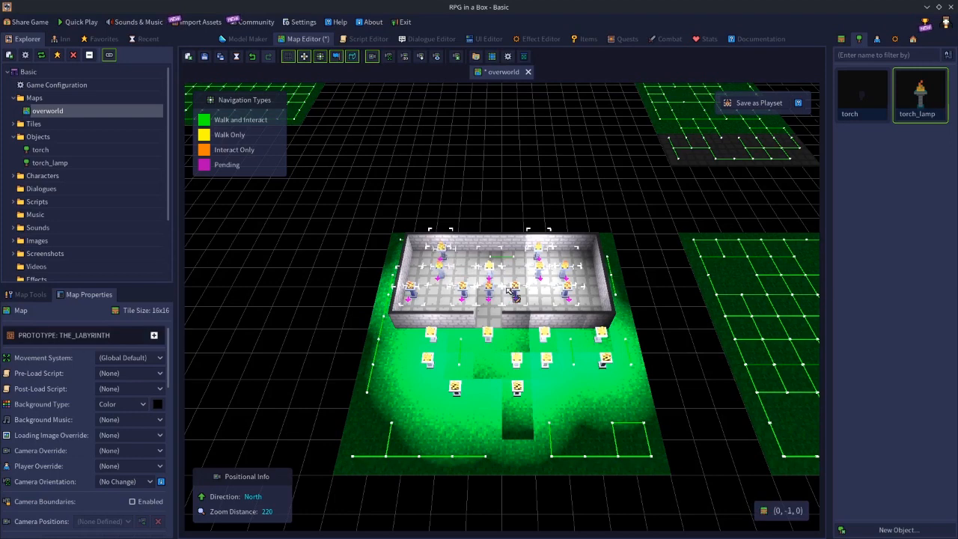
key("ctrl+g")
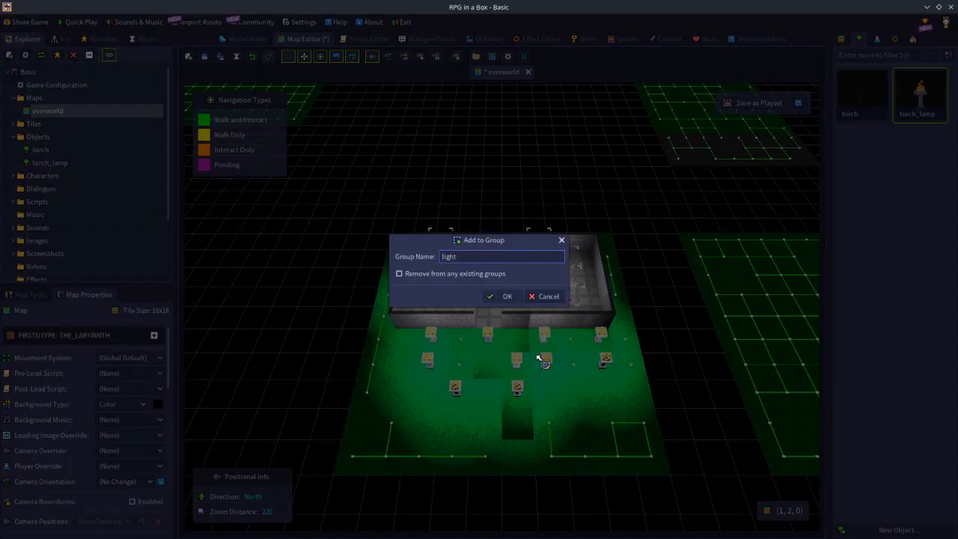
key("Return")
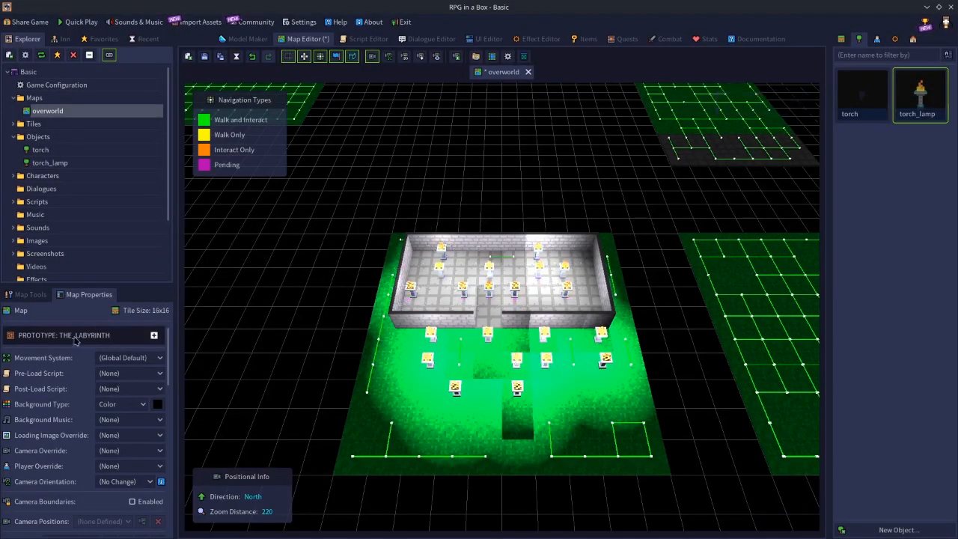
Hide and reshow the lights1 group through the map properties, and delete the group.
left_click(30, 295)
left_click(82, 294)
scroll(83, 408, "down", 5)
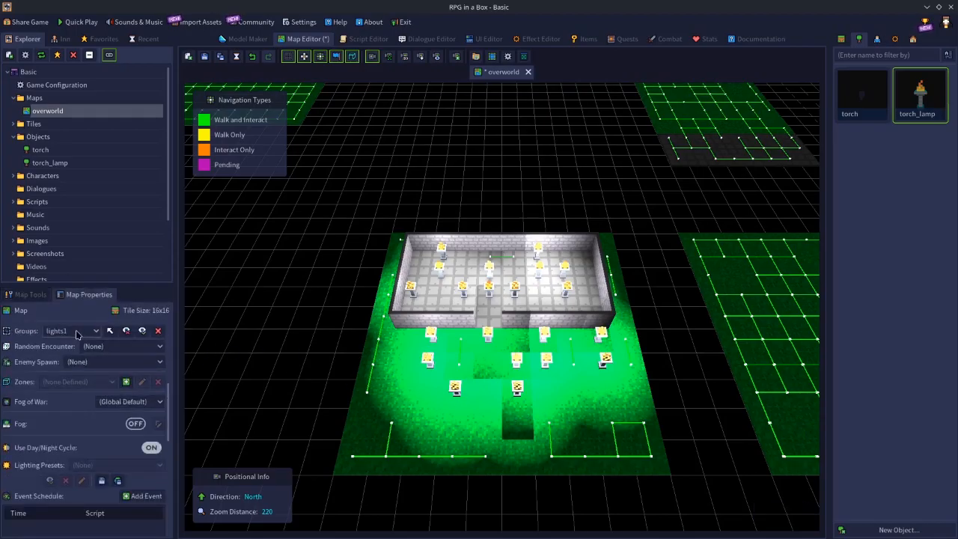
left_click(126, 331)
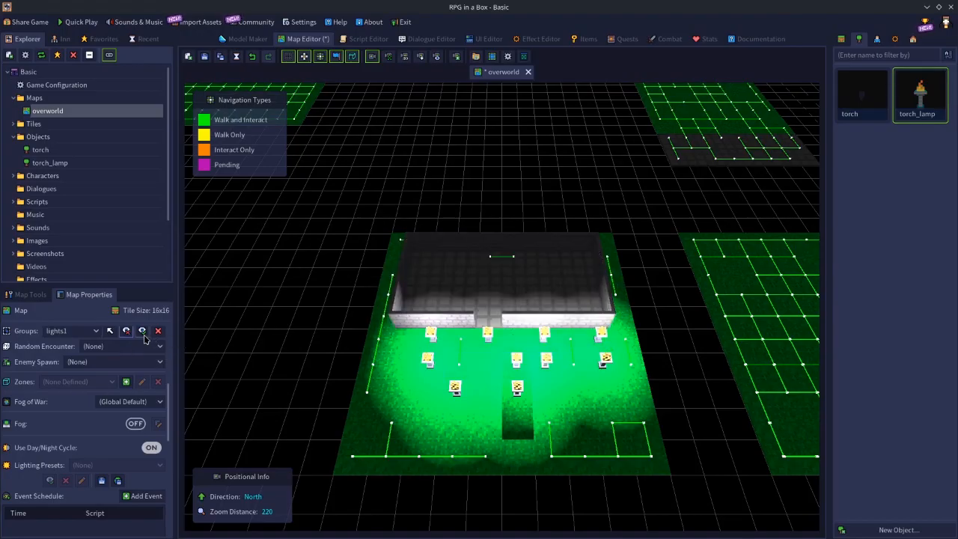
left_click(142, 330)
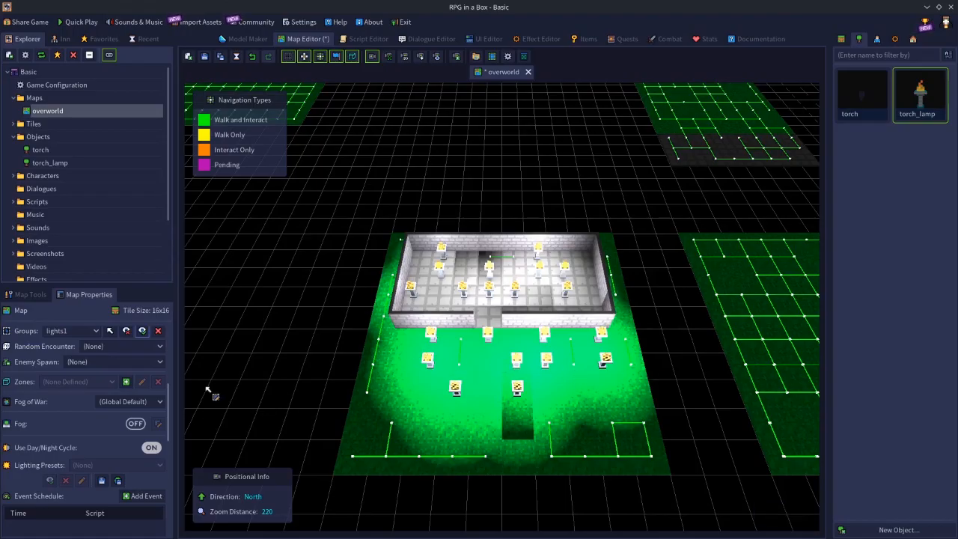
left_click(158, 330)
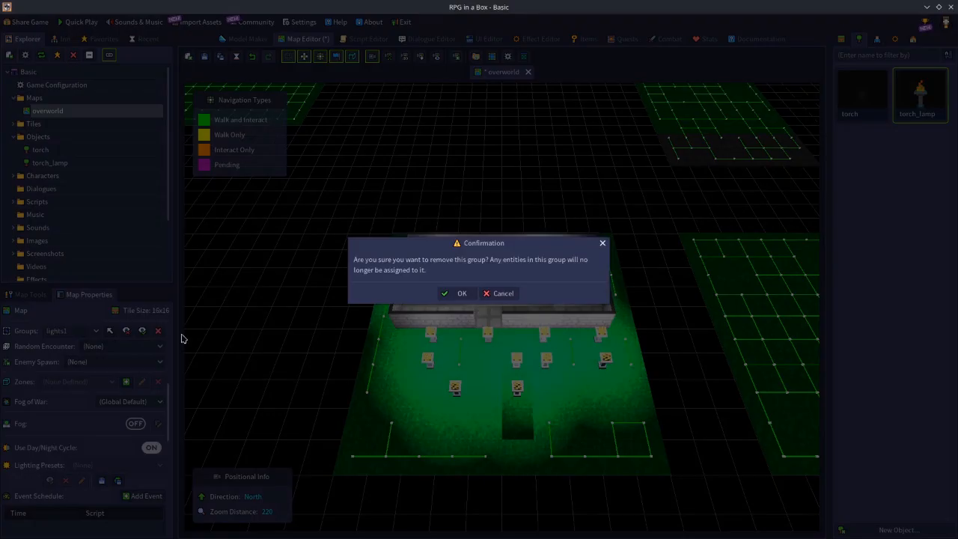
left_click(462, 292)
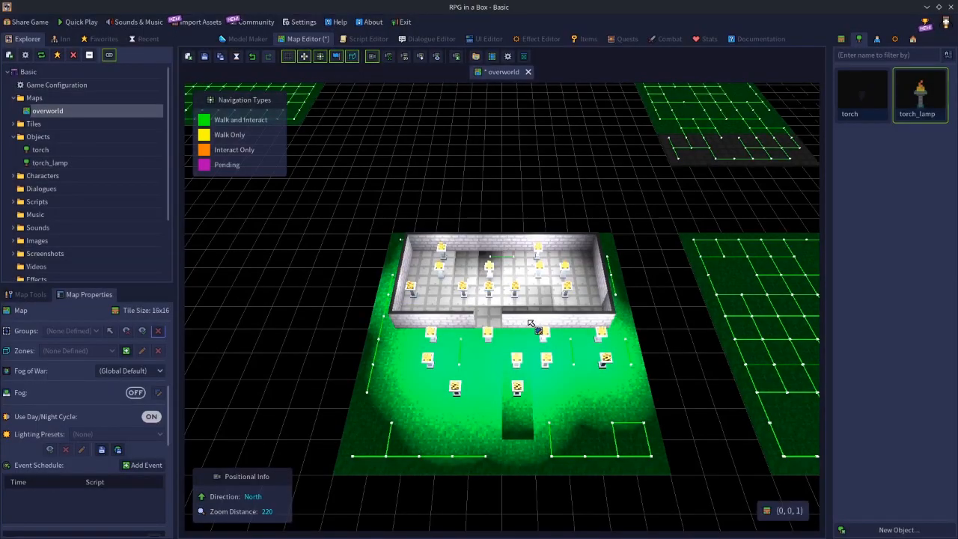
Group the room's five southernmost lamps with the four just outside its south wall as lights1, and hide the group.
left_click(414, 290)
left_click(464, 293)
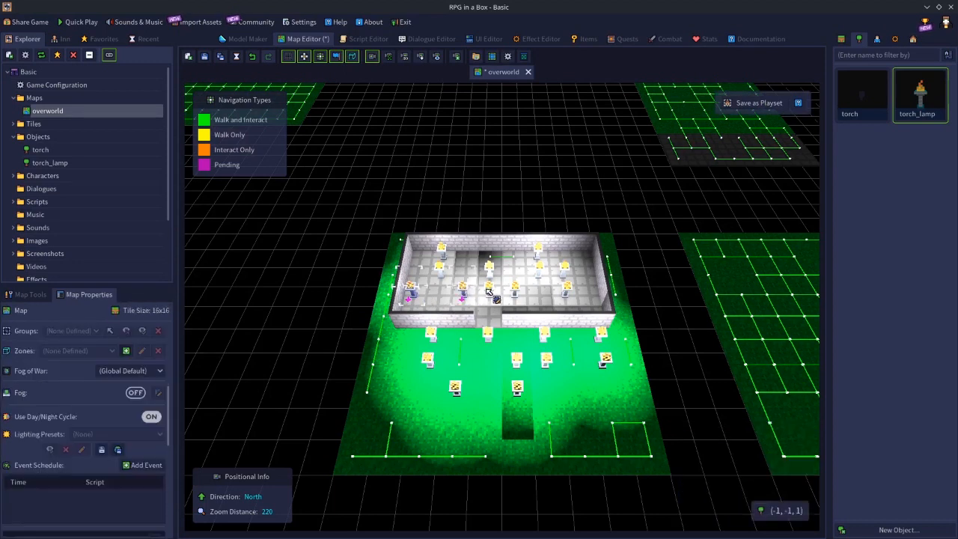
left_click(516, 291, "shift")
left_click(569, 288, "shift")
left_click(430, 335, "shift")
left_click(488, 334, "shift")
left_click(545, 335, "shift")
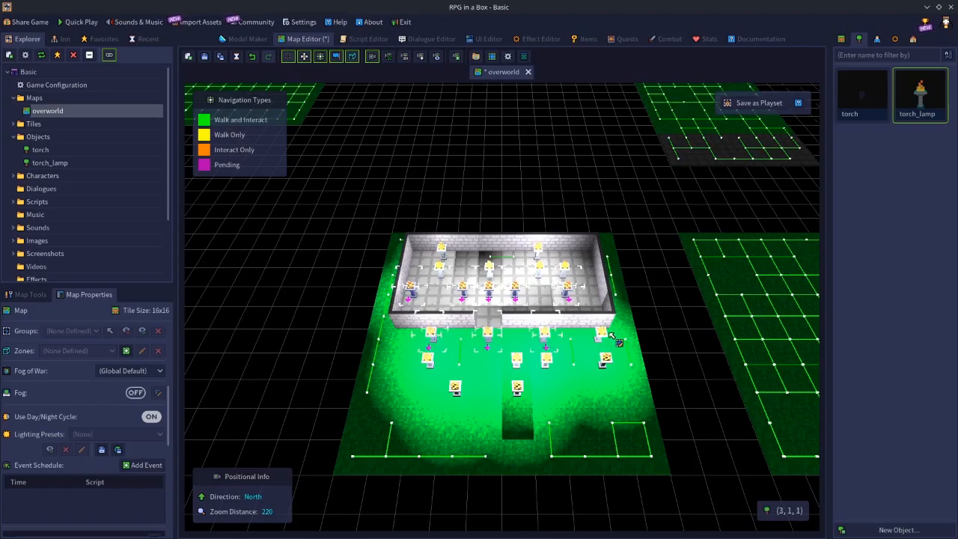
left_click(602, 334, "shift")
type("glights1")
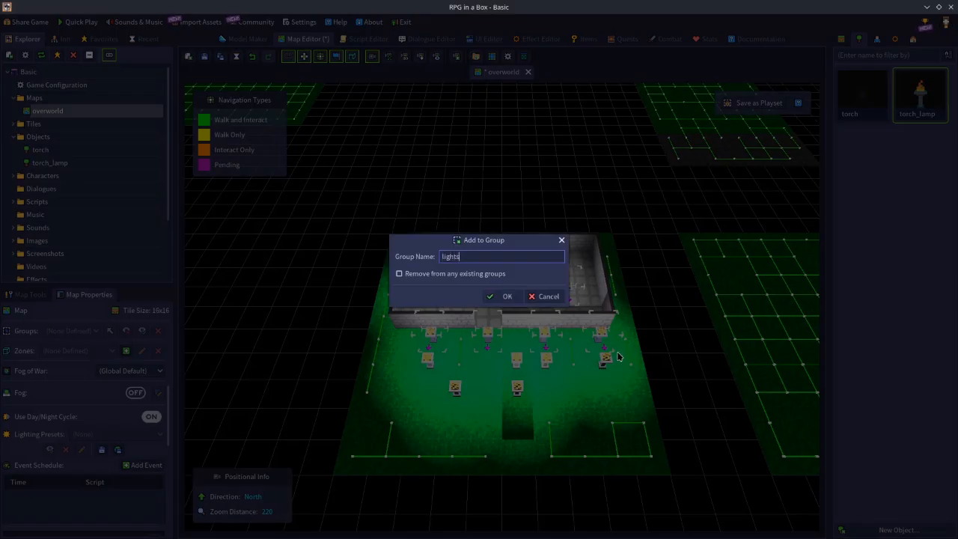
key("Return")
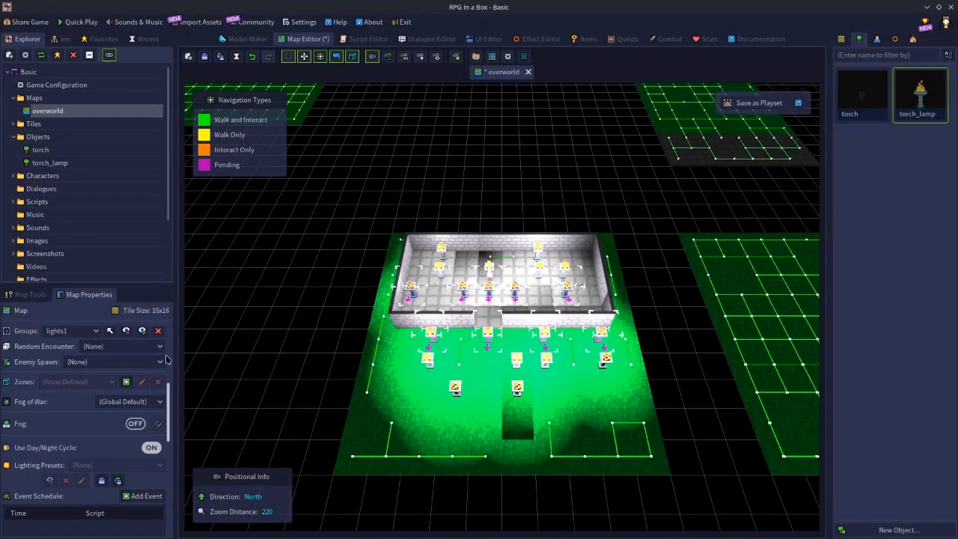
left_click(126, 331)
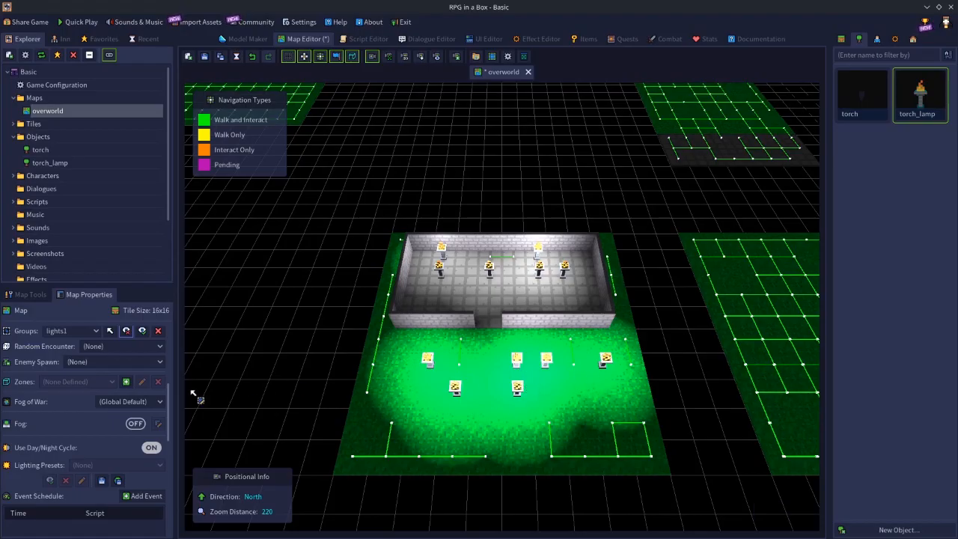
Reshow the lights1 group, hide it again, and show it once more to compare the map lighting.
left_click(144, 335)
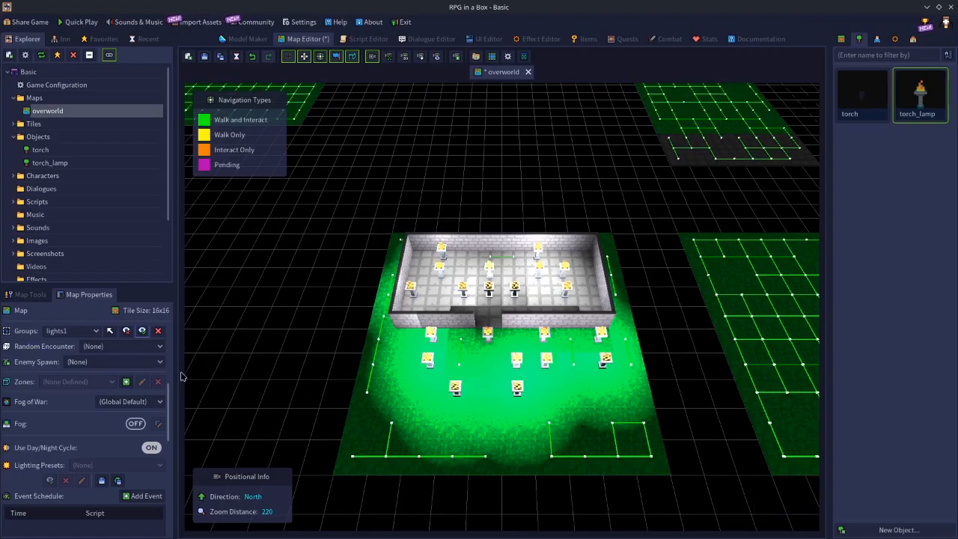
left_click(128, 335)
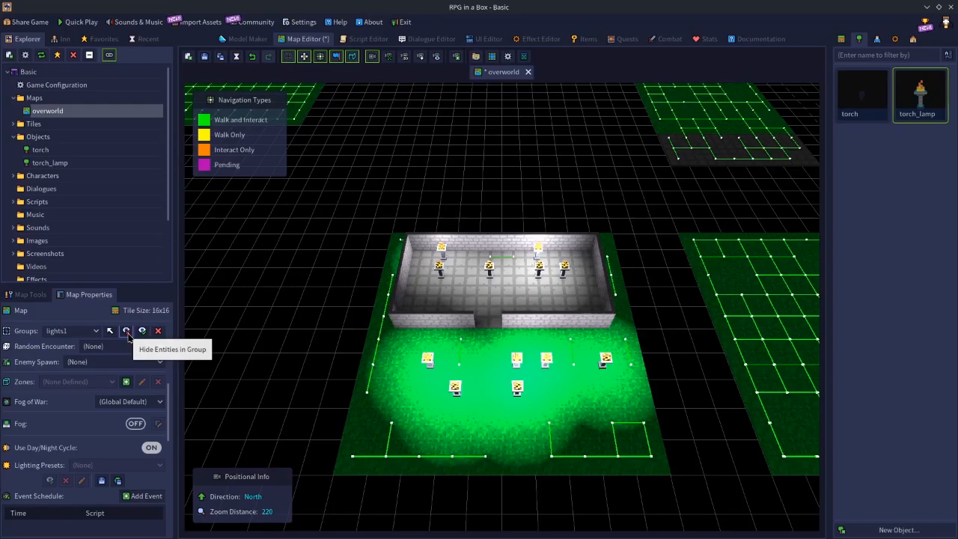
left_click(142, 331)
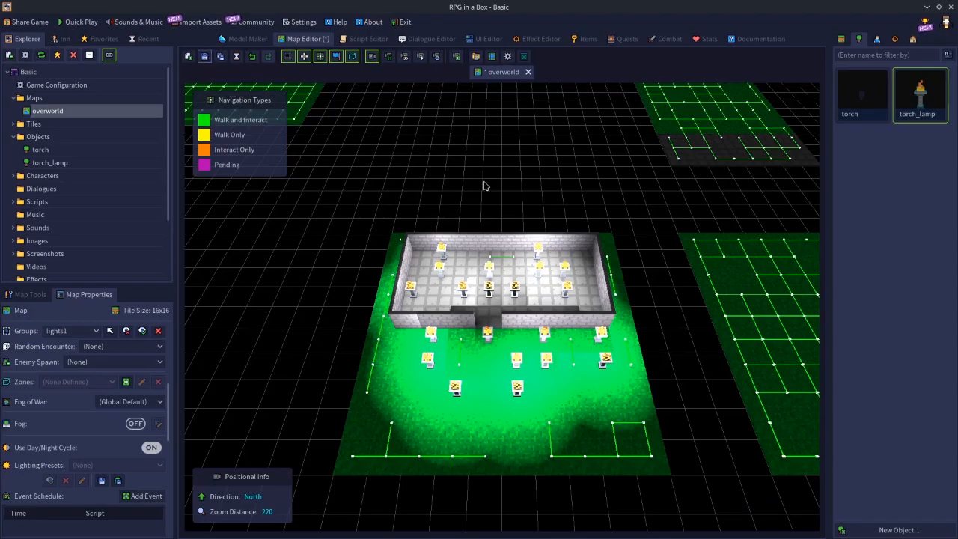
Revert the overworld map to just the two torch_lamps inside the room and save it.
key("ctrl+s")
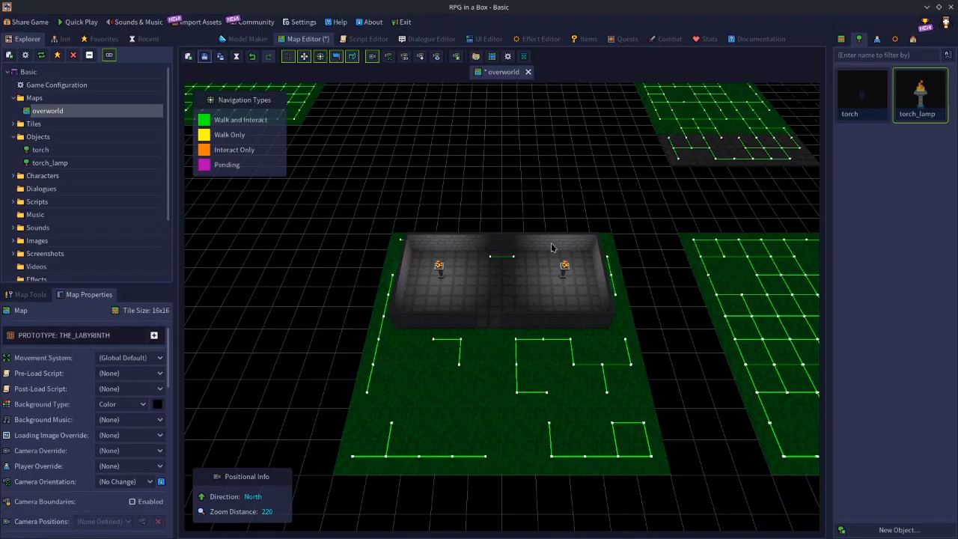
key("ctrl+s")
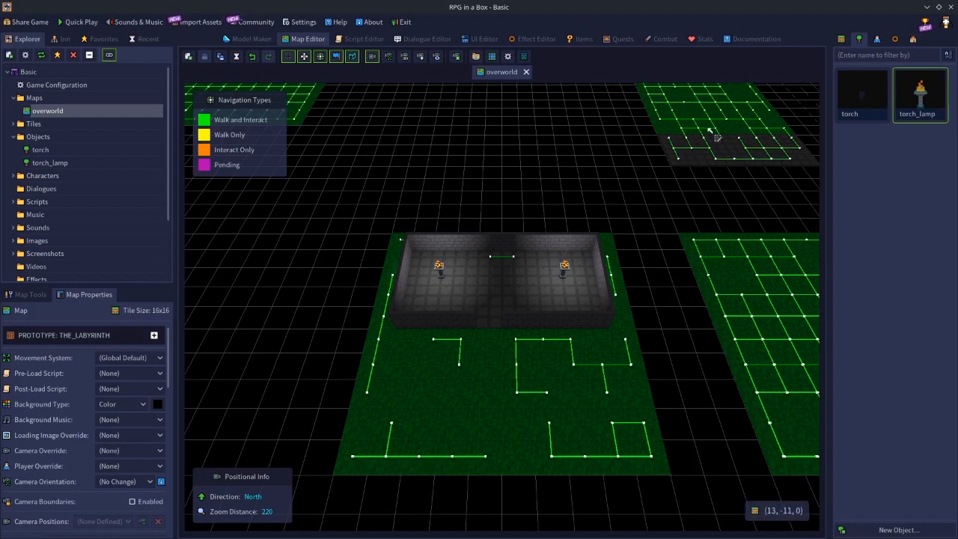
Open the torch object's model and examine its spotlight settings and how the light beam falls from several angles.
double_click(863, 90)
middle_click_drag(589, 369, 450, 363)
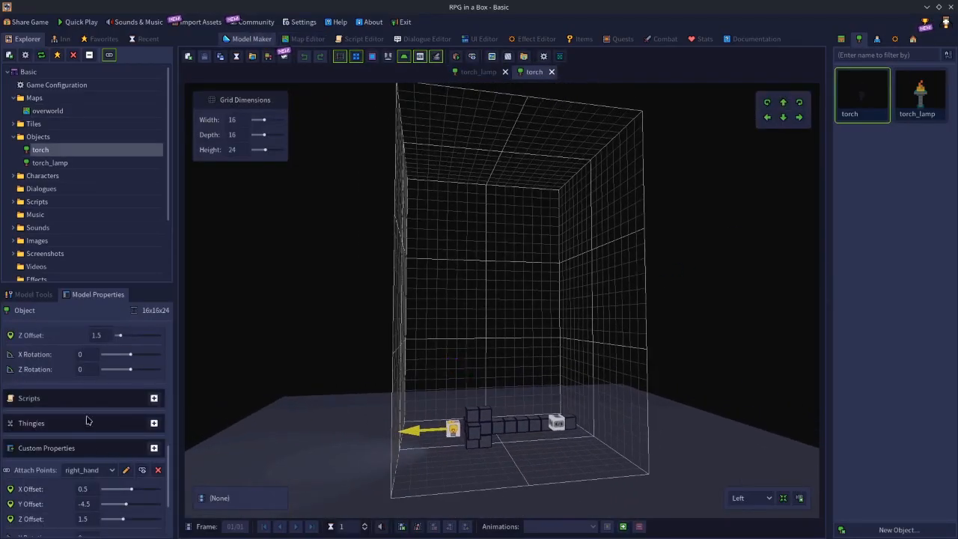
scroll(88, 421, "down", 3)
scroll(88, 421, "up", 3)
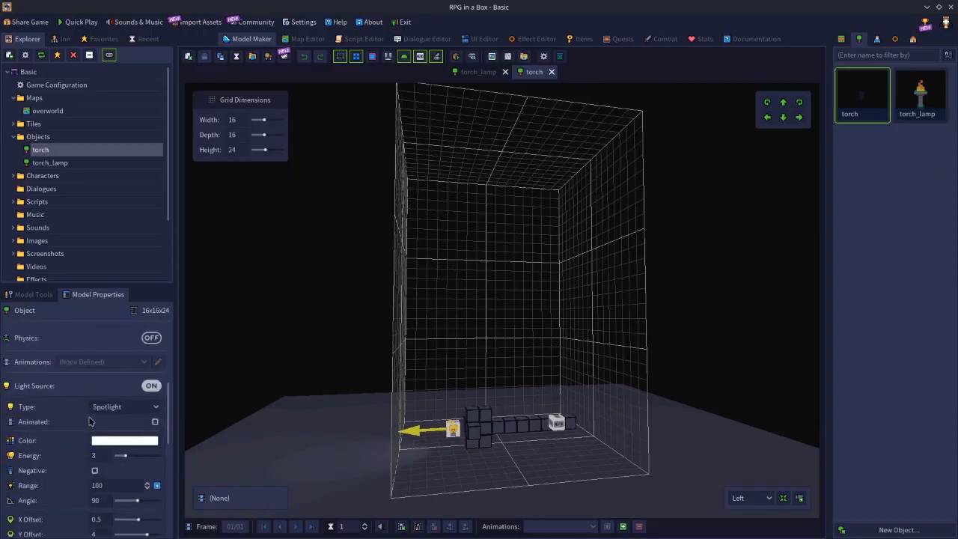
scroll(88, 421, "down", 2)
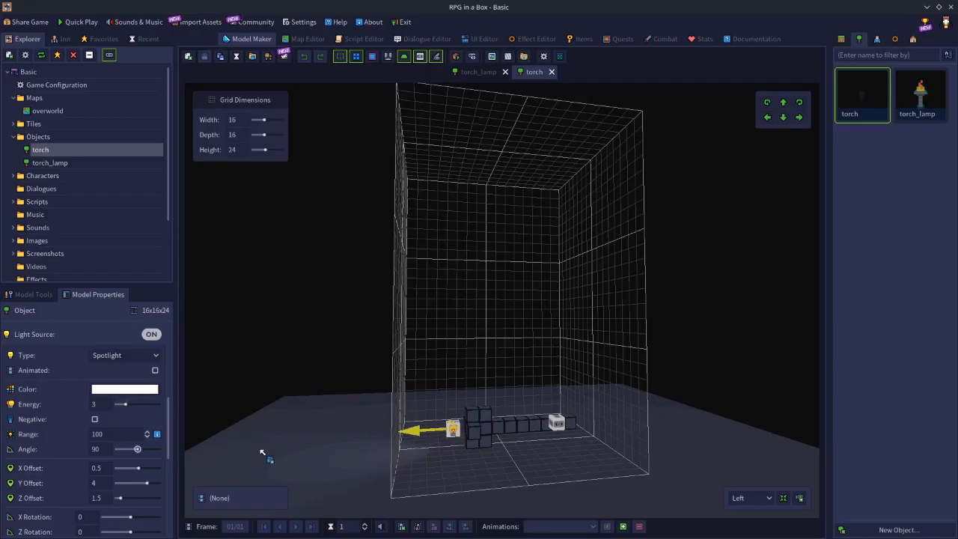
right_click_drag(464, 479, 415, 494)
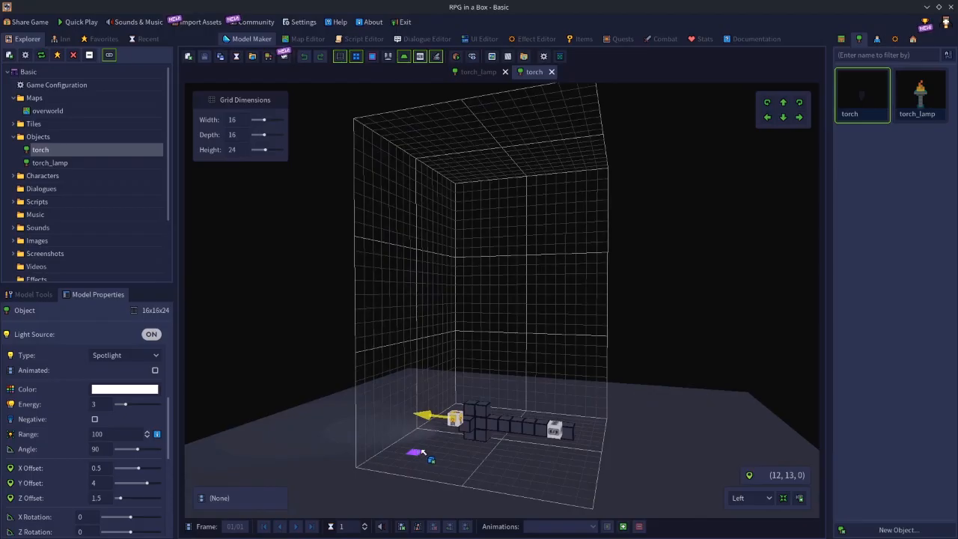
right_click_drag(427, 466, 457, 433)
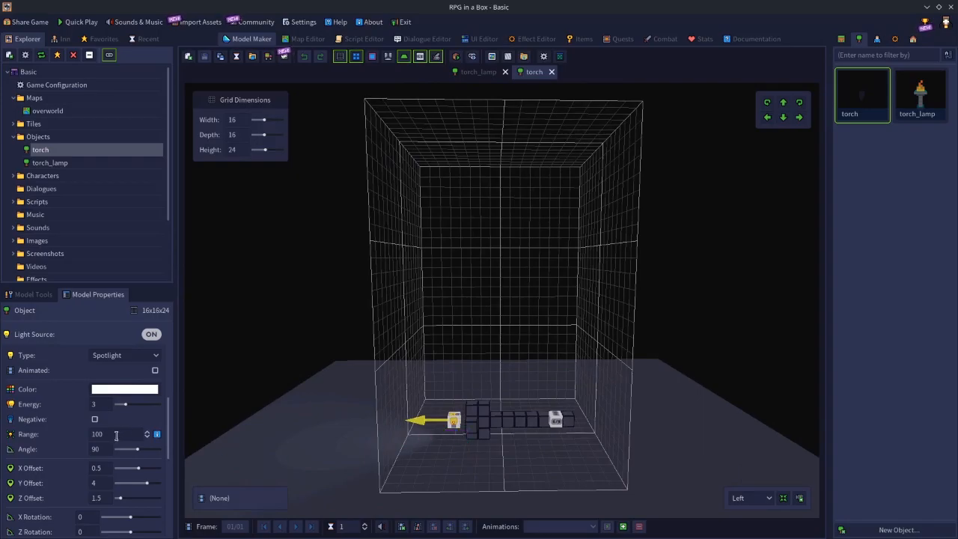
mouse_move(411, 435)
right_mouse_down()
mouse_move(434, 448)
mouse_move(362, 432)
mouse_move(397, 432)
right_mouse_up()
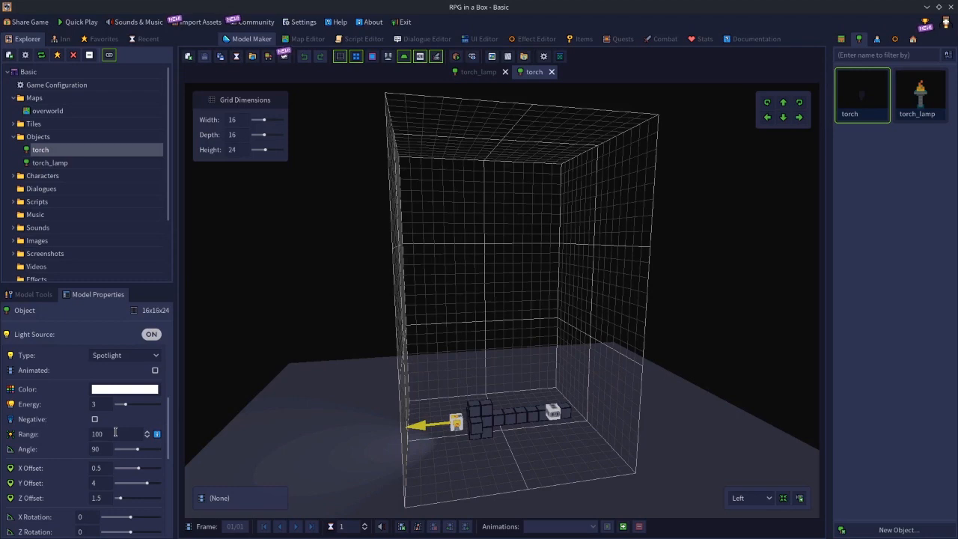
Look in on the map and script editors, and review the torch model's light and right_hand attach point settings.
left_click(307, 41)
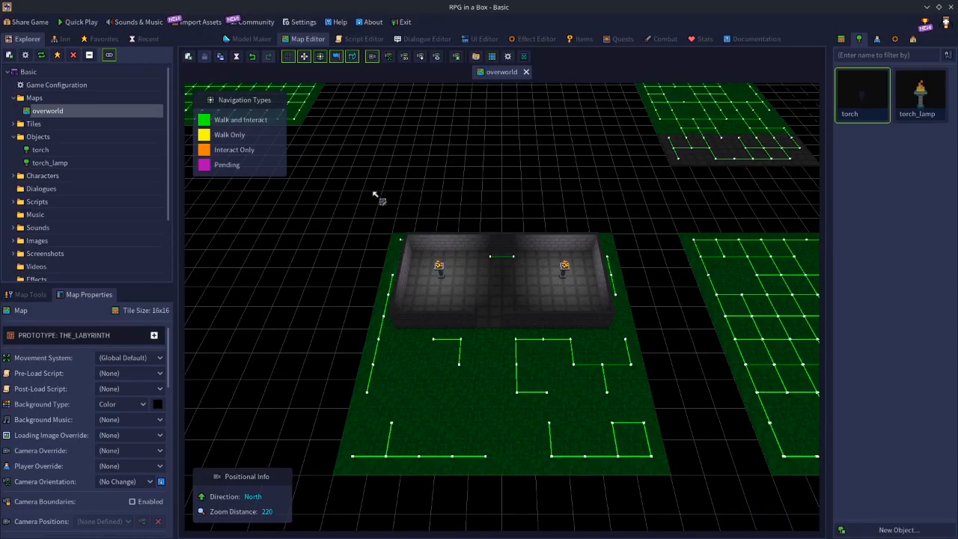
left_click(368, 44)
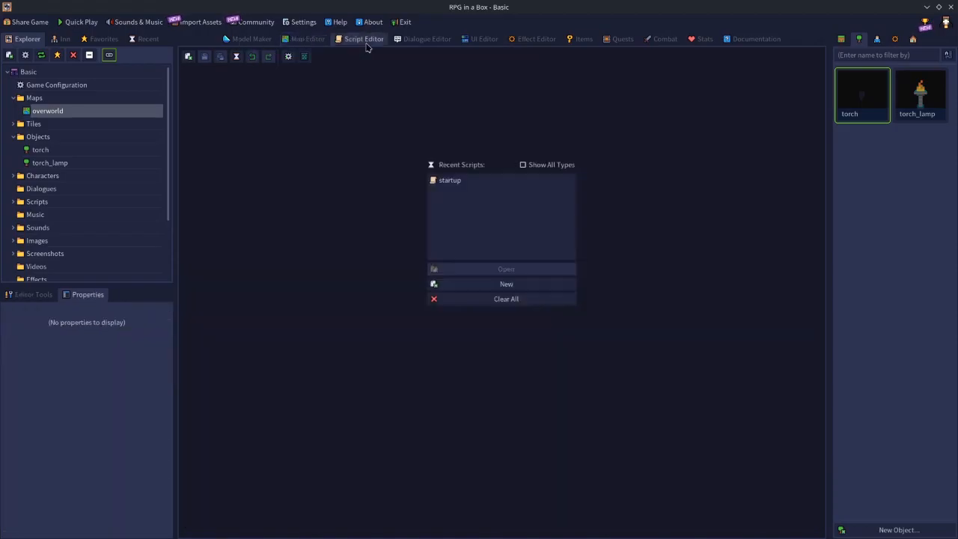
left_click(254, 43)
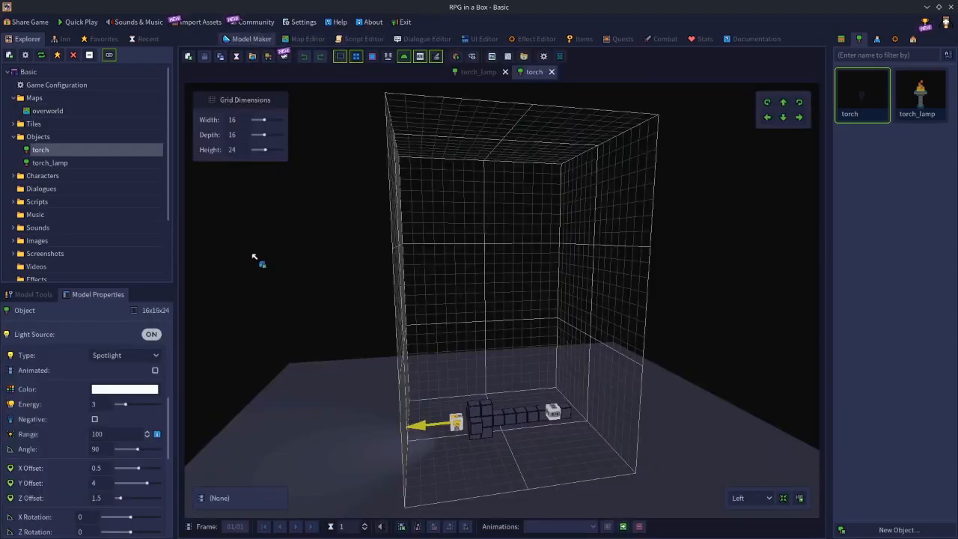
middle_click_drag(642, 330, 447, 440)
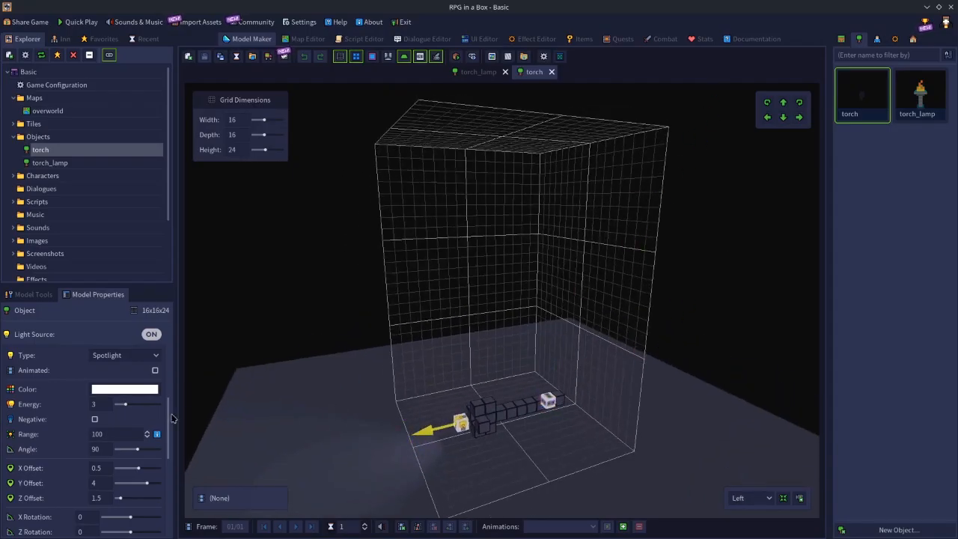
left_click_drag(169, 437, 171, 515)
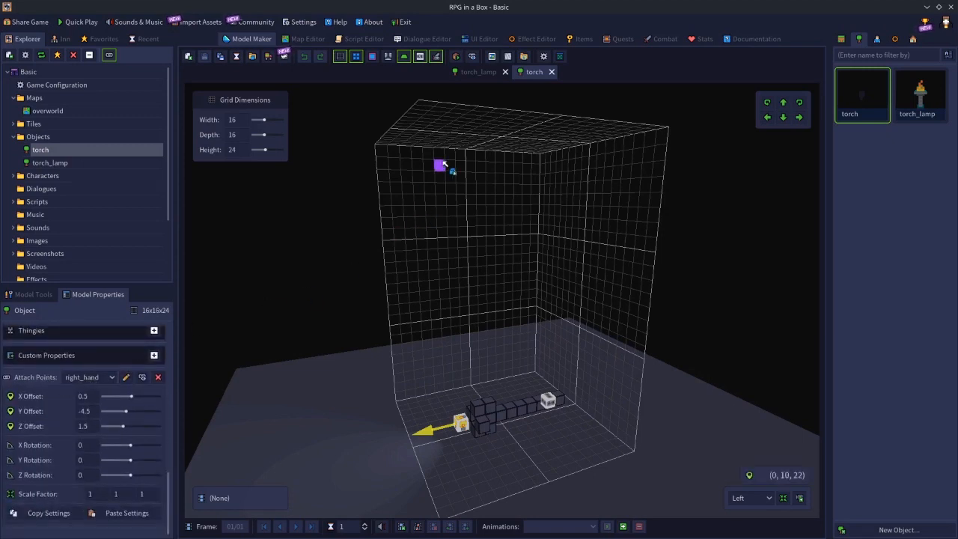
Make the Torch item equippable, add the tag weapon to it, and save the items.
left_click(582, 39)
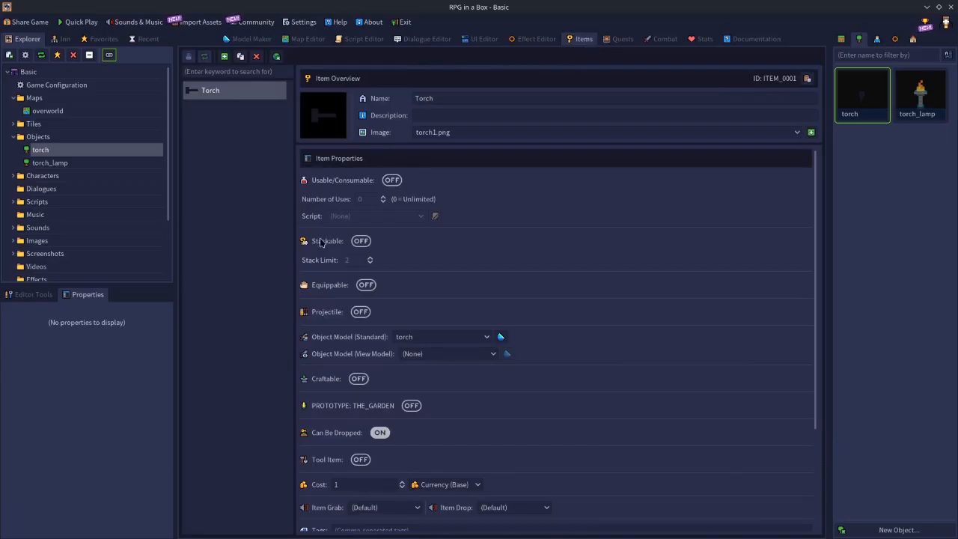
left_click(366, 284)
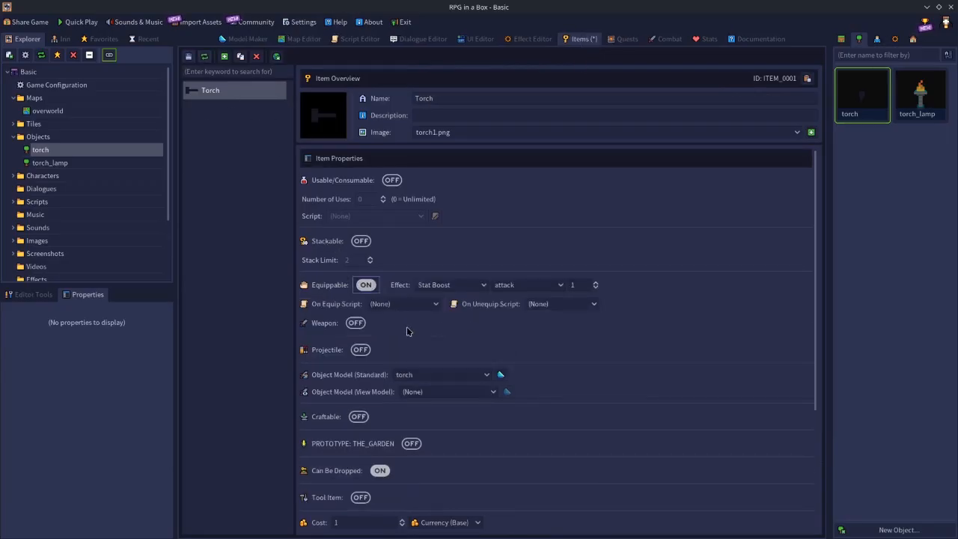
scroll(404, 332, "down", 3)
left_click(346, 391)
type("weapon")
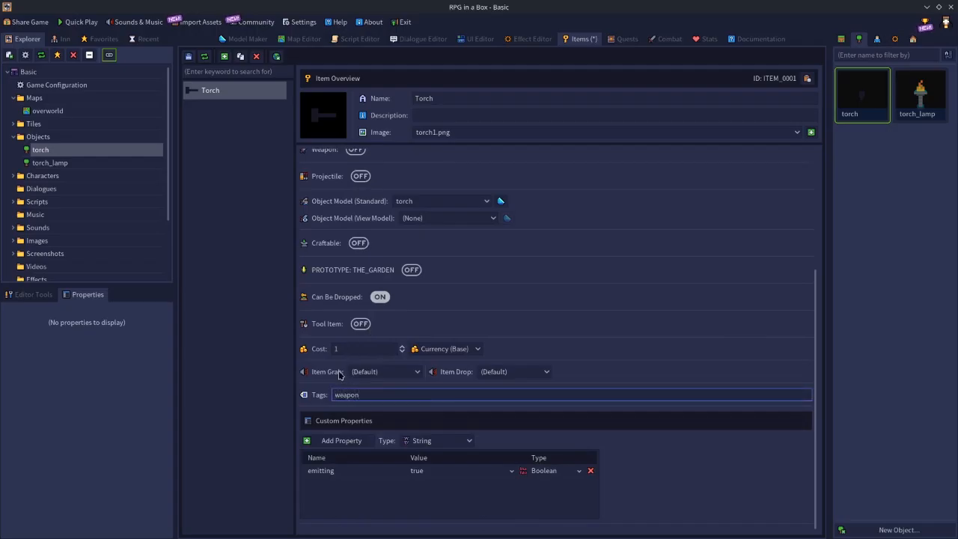
left_click(190, 57)
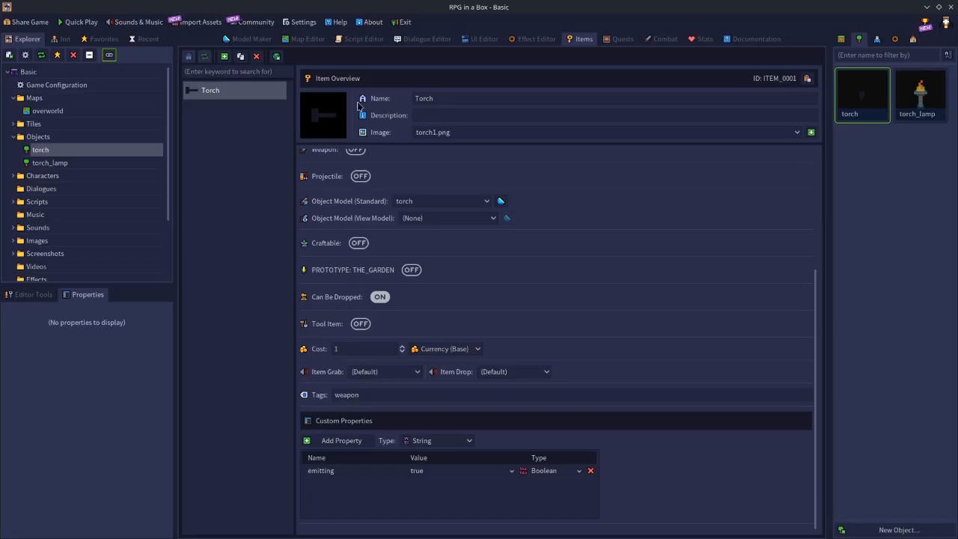
Create a new script named flashlight and open its code for text editing.
left_click(364, 40)
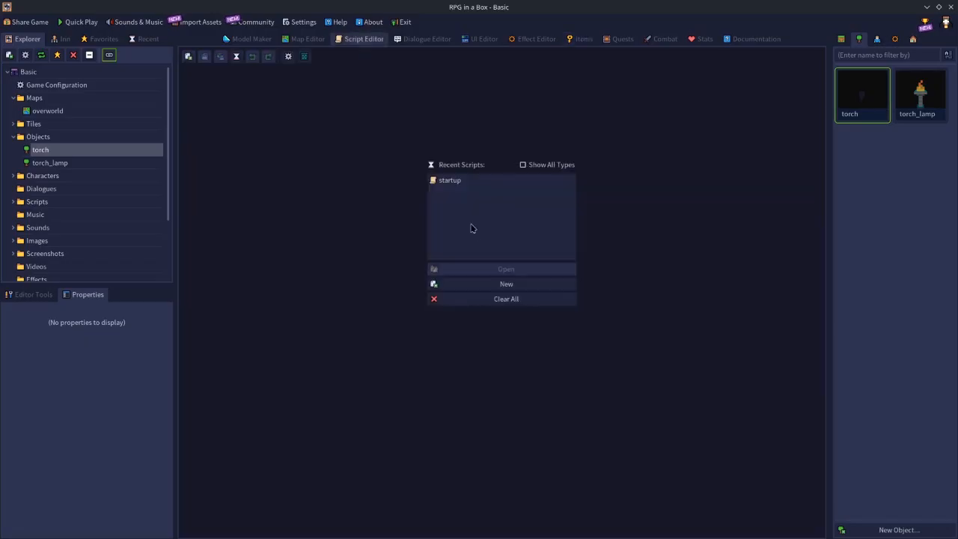
left_click(484, 290)
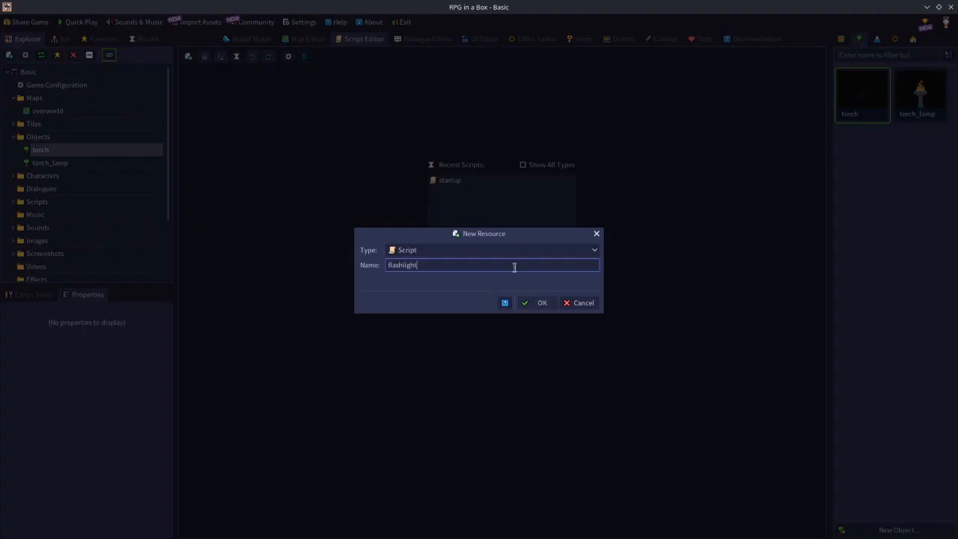
left_click(534, 307)
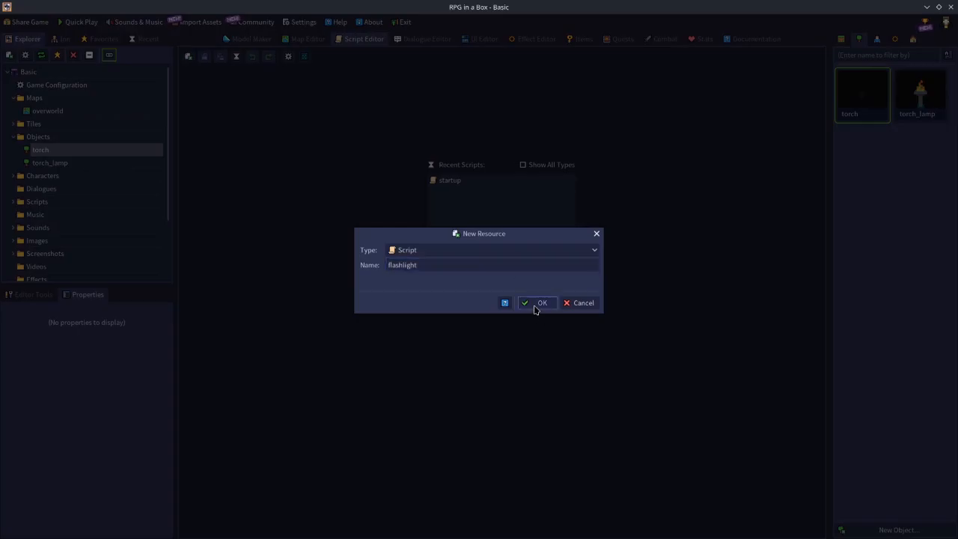
left_click(779, 90)
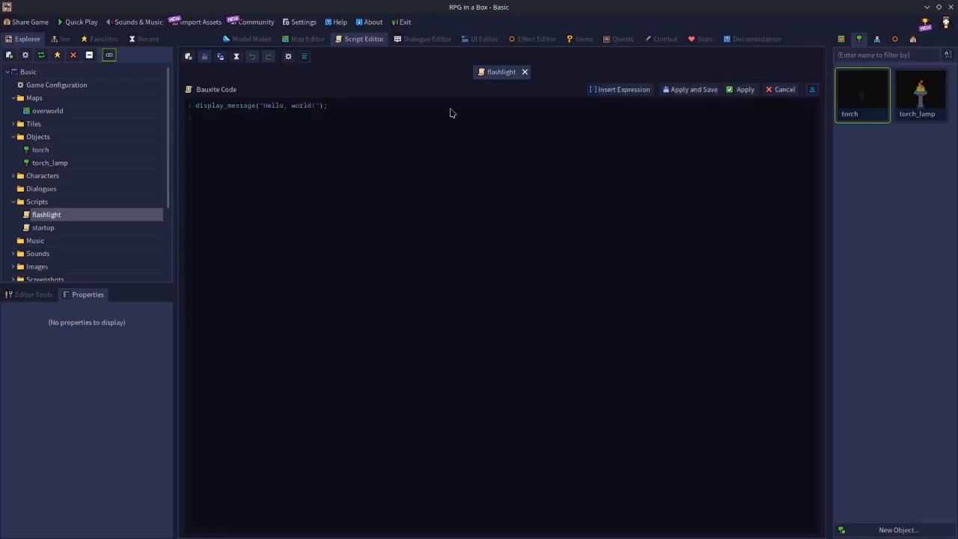
Replace the flashlight script's default code with $itm = player.attachment["right_hand"]; as its only line.
key("ctrl+a")
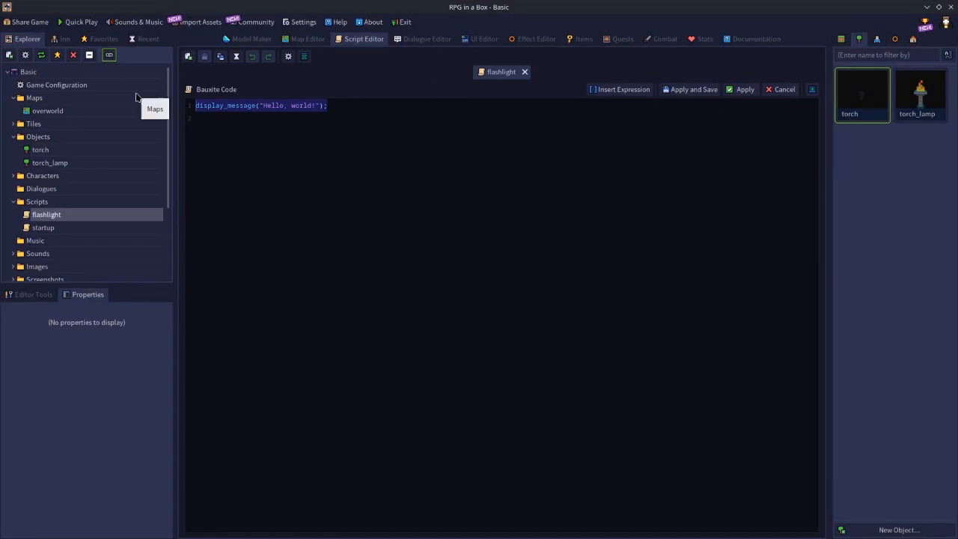
type("$itm")
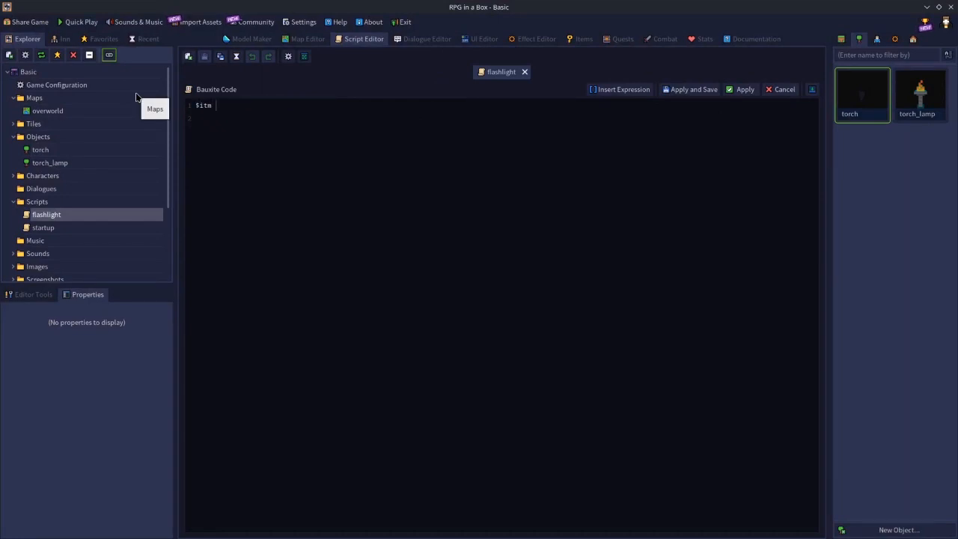
type(" = player.attachment(\"right_hand\");")
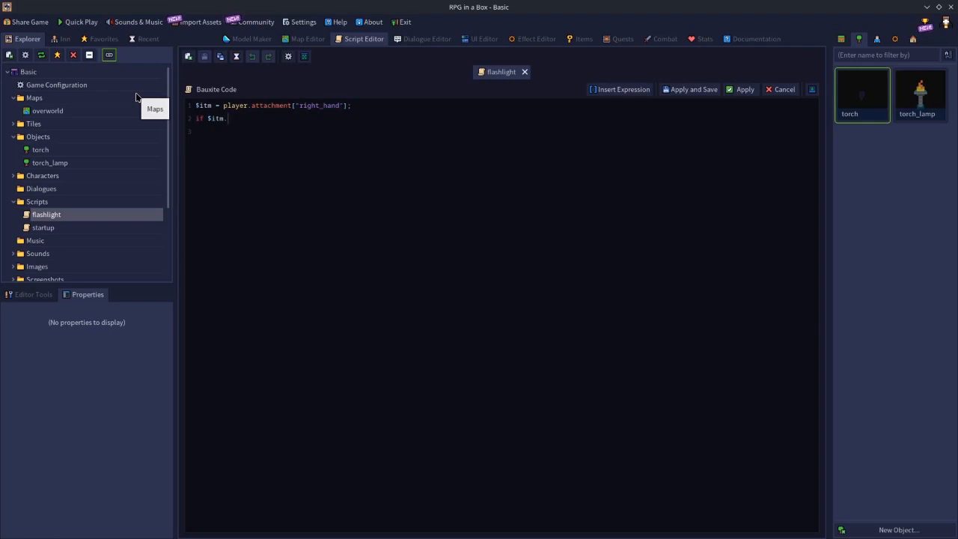
key("BackSpace")
key("BackSpace")
key("BackSpace")
key("BackSpace")
key("BackSpace")
key("BackSpace")
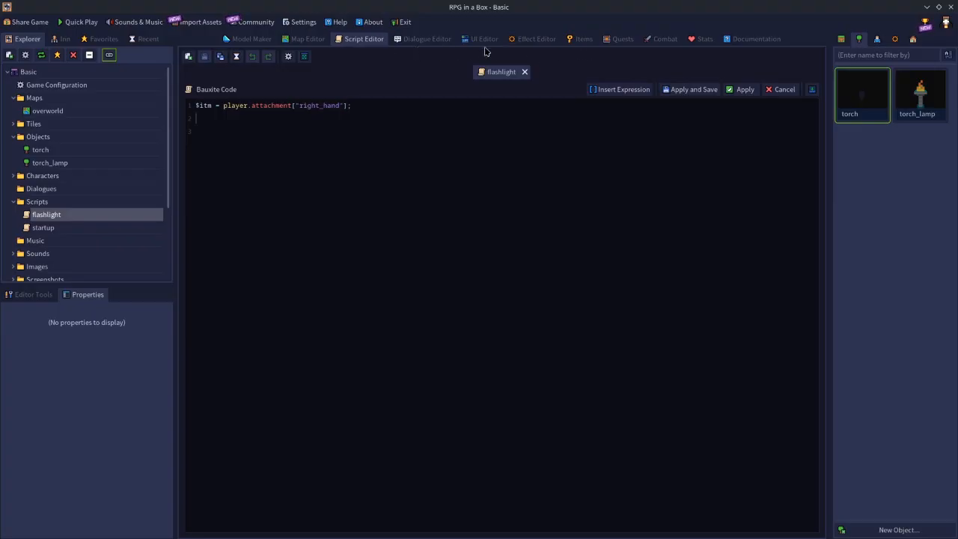
Check the global properties in the game configuration and the custom properties of the torch model.
double_click(67, 86)
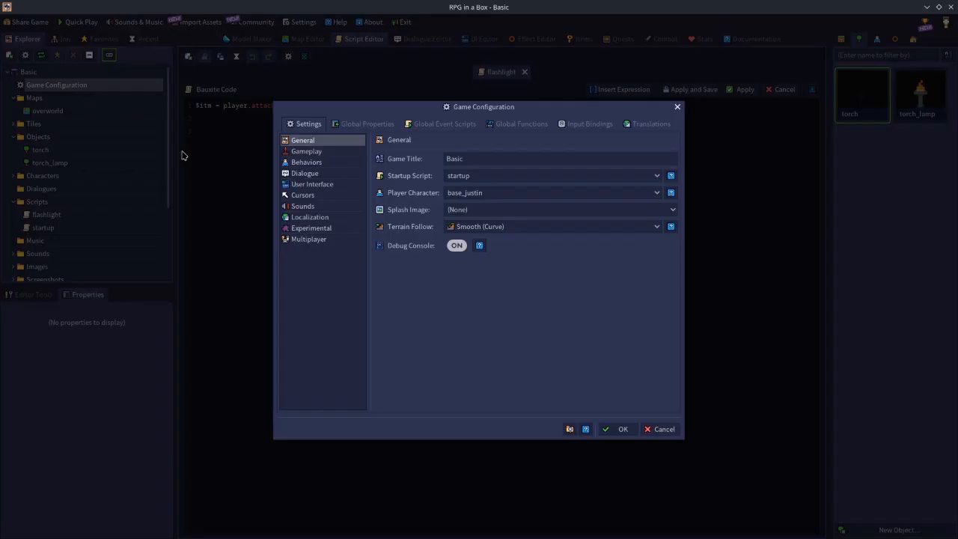
left_click(369, 125)
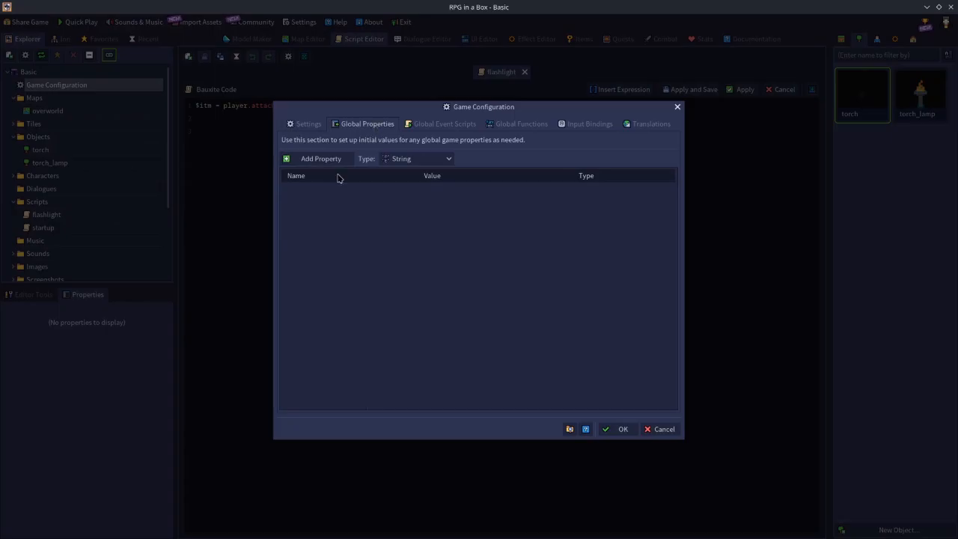
left_click(404, 163)
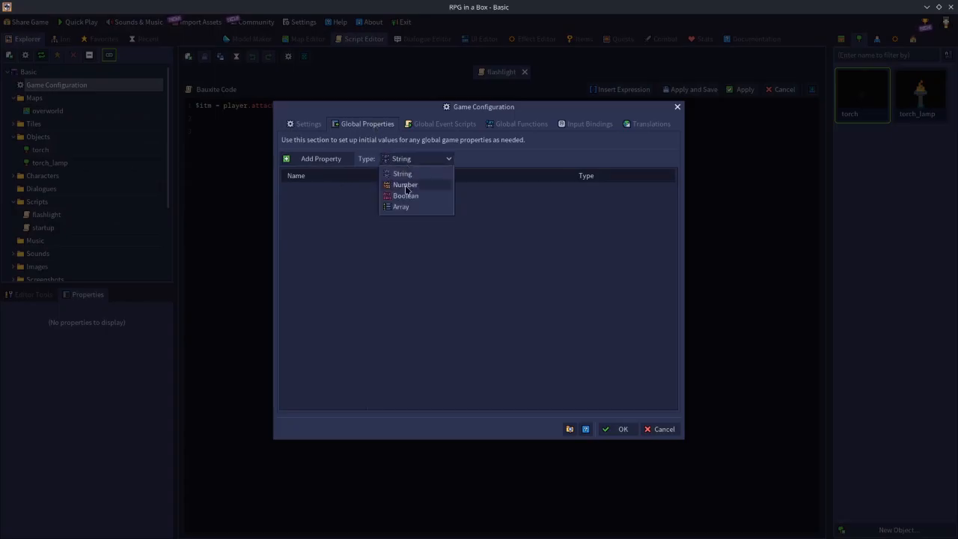
left_click(671, 433)
double_click(858, 105)
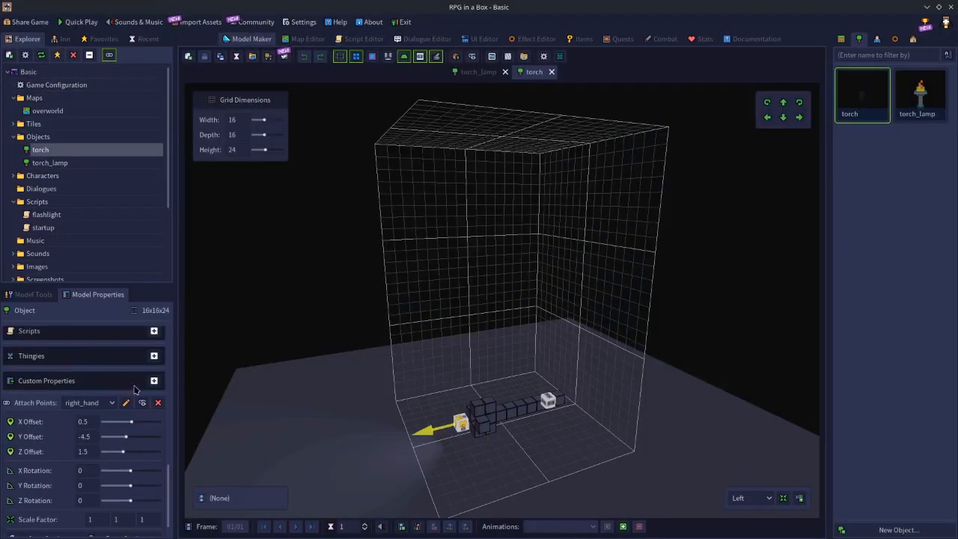
left_click(153, 380)
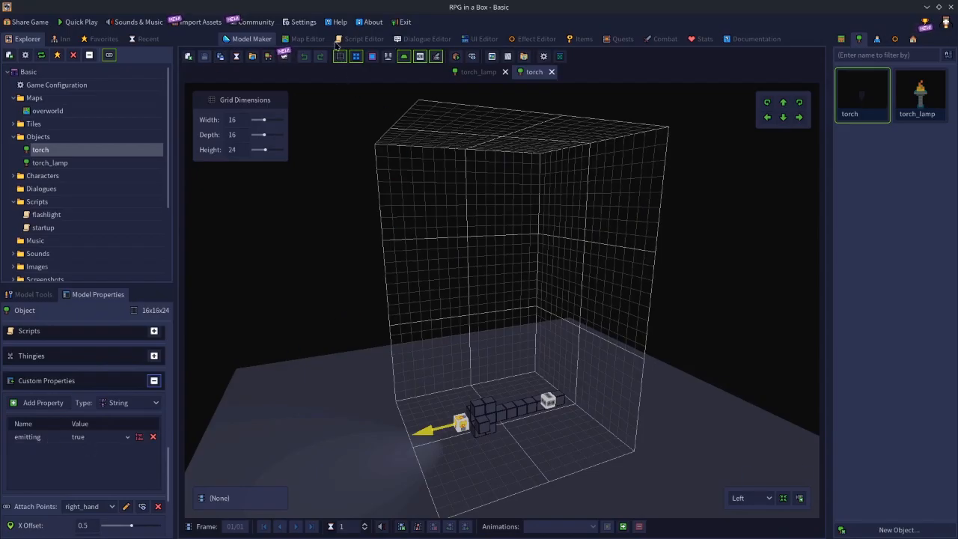
In the flashlight script, add the condition if $itm.property["emitting"] == true then below the attachment line.
left_click(362, 38)
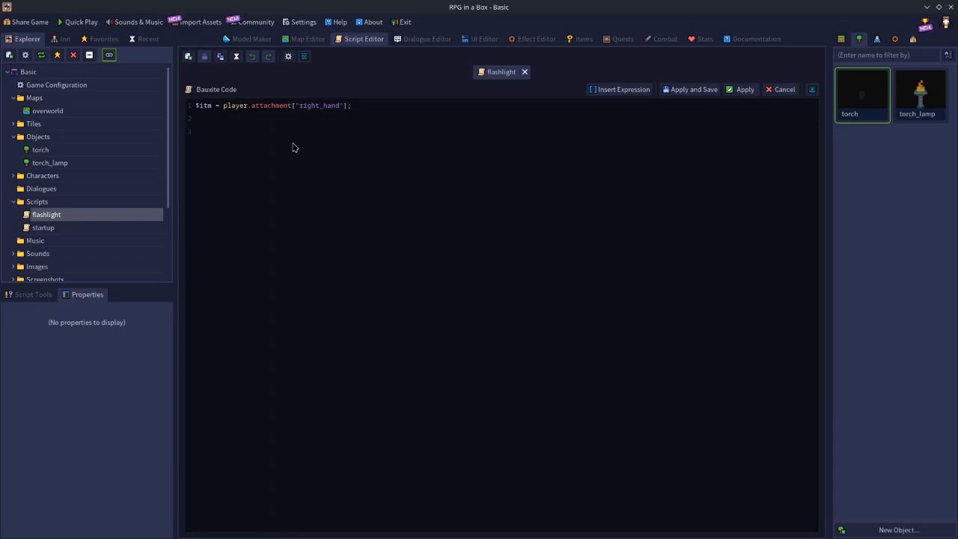
type("itm.property[\"emitting\"] == true then     s")
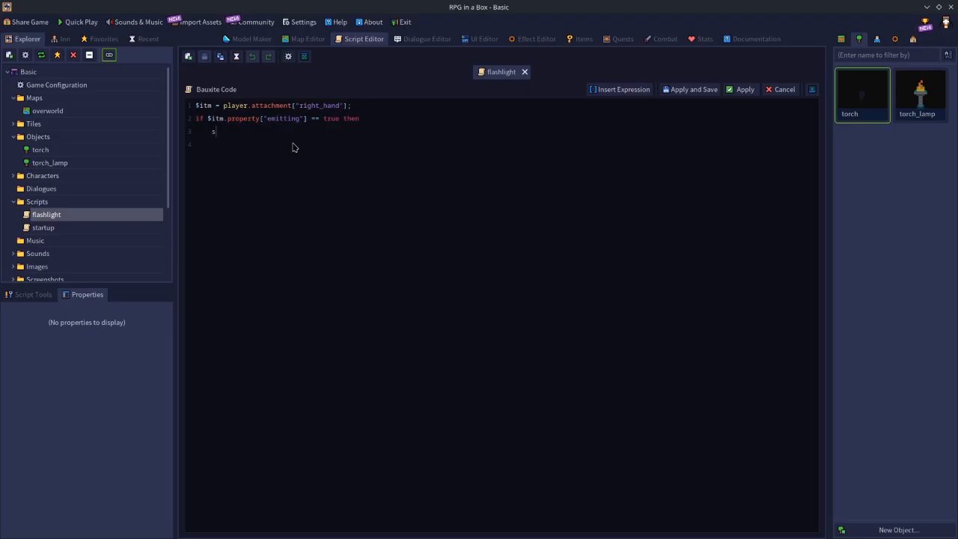
type("et_entity_light_enabled($itm,")
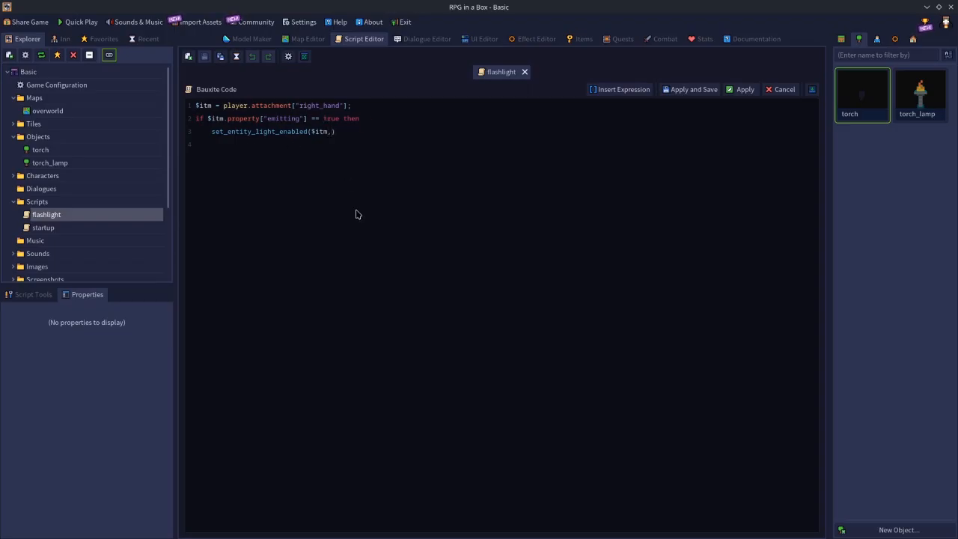
type(" false")
In the same branch, assign false to the item's property with $itm.property["emitting"] = false;.
type("itm")
type(".property[")
type("\"")
type("emittin")
type("g\"] = false")
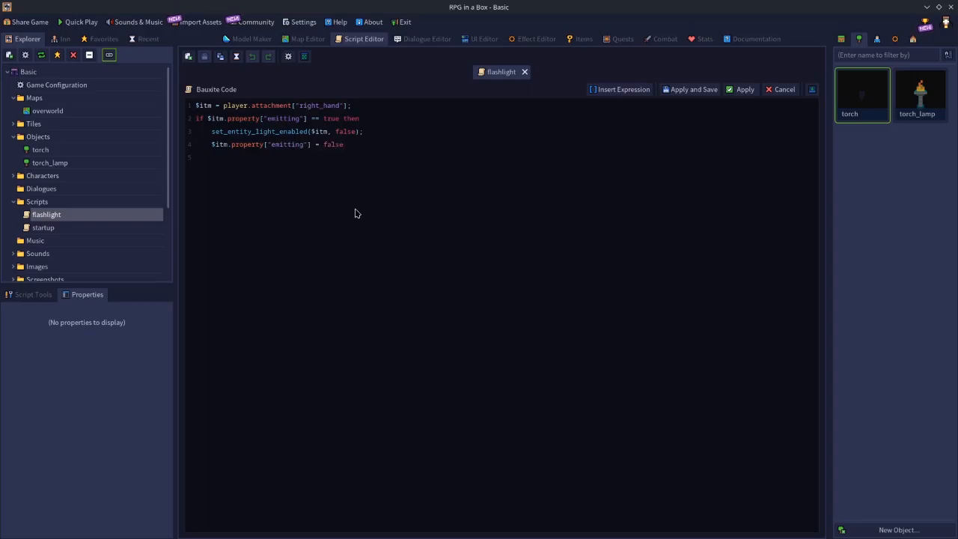
type("se")
type("set")
type("_entity_light")
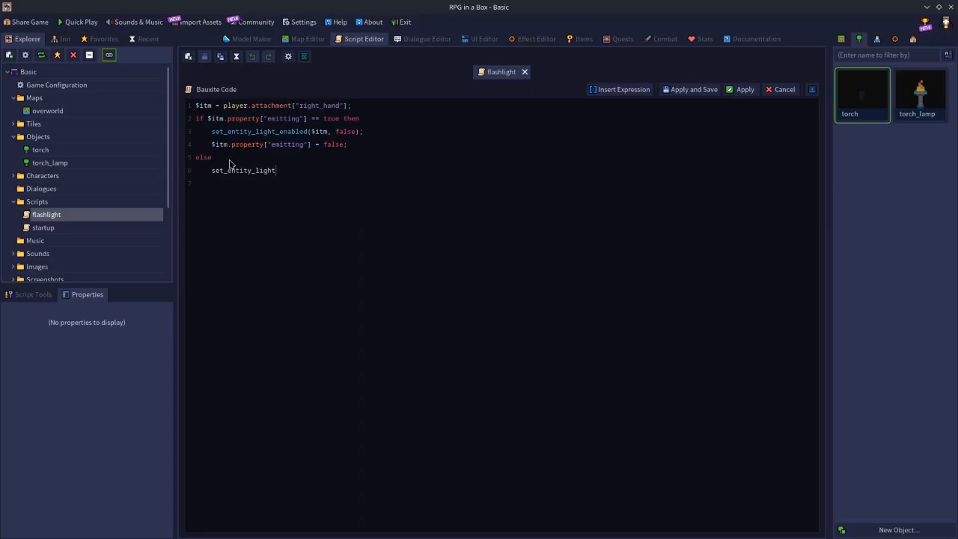
type("_enabled()")
type("$itm")
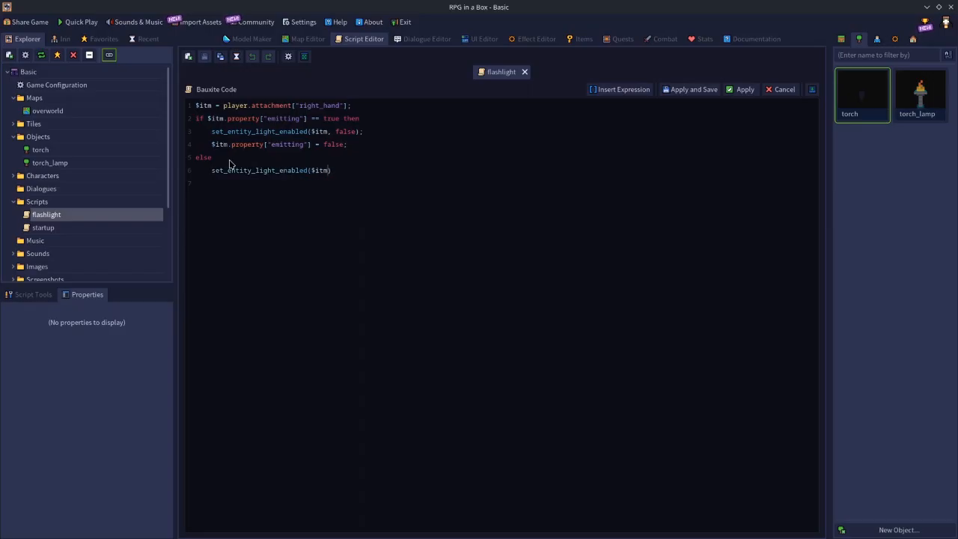
type(", true")
type("property")
type("[\"emitting\"")
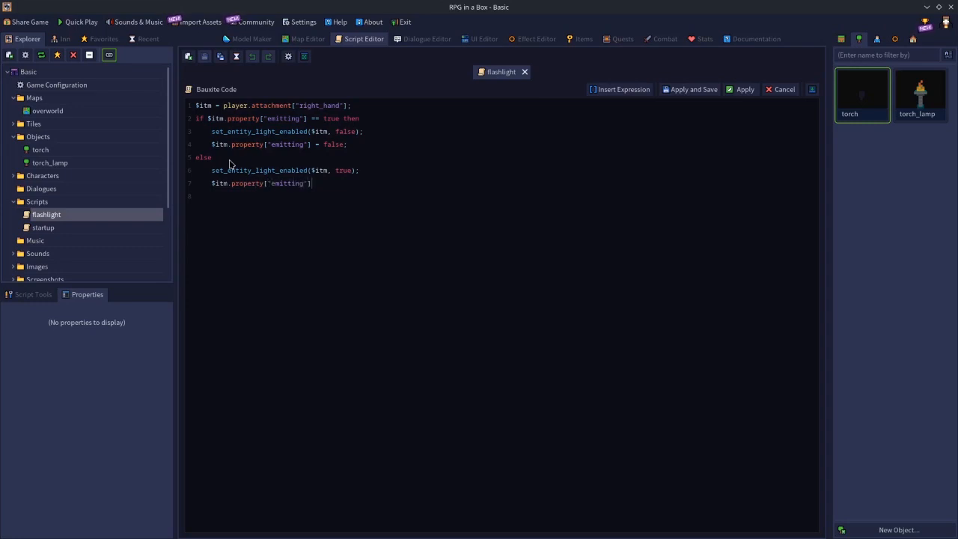
type("] = true")
type("nd;")
Finish the else branch with $itm.property["emitting"] = true;, close it with end;, save the script and show its node graph.
left_click(688, 90)
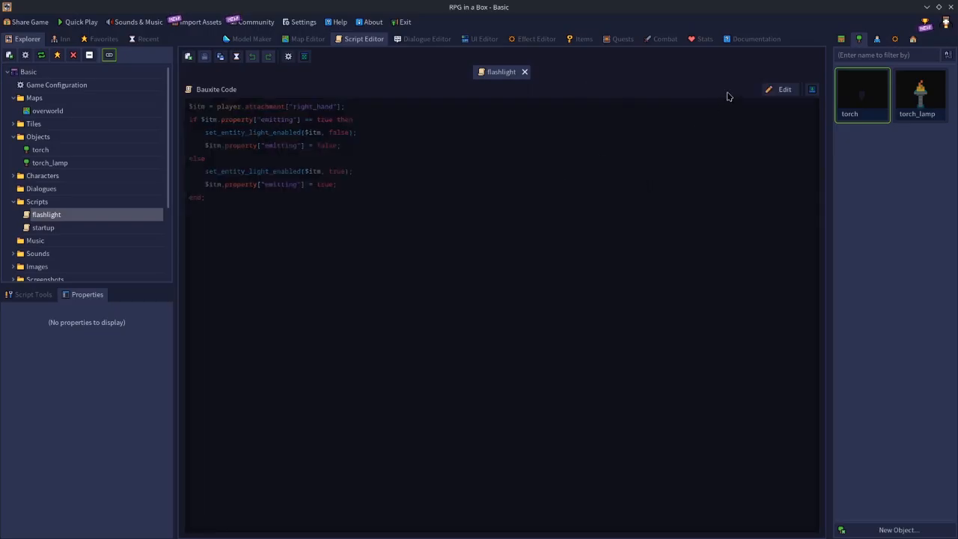
left_click(811, 89)
left_click_drag(426, 417, 533, 417)
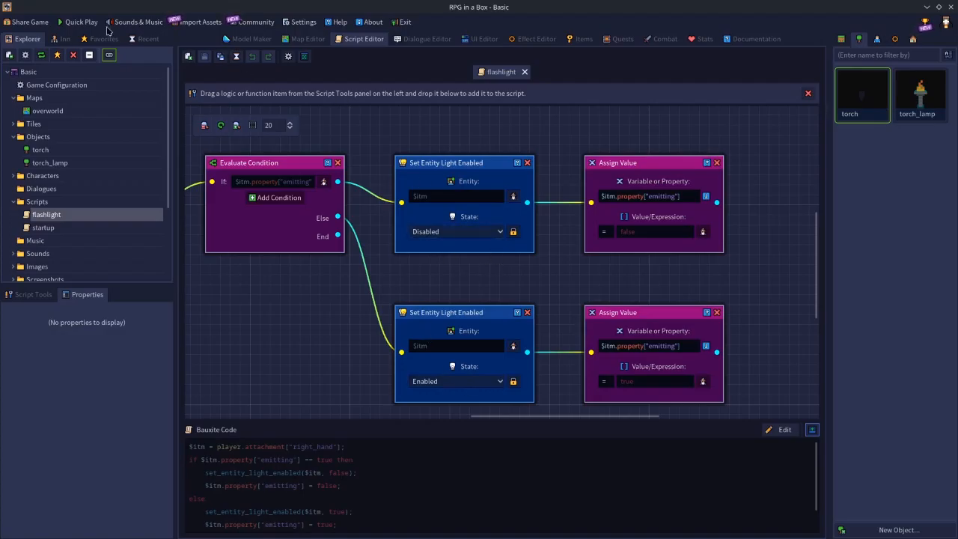
Start a quick play test of the game and enable navigation paths with the debug console command nav on.
left_click(78, 23)
key("a")
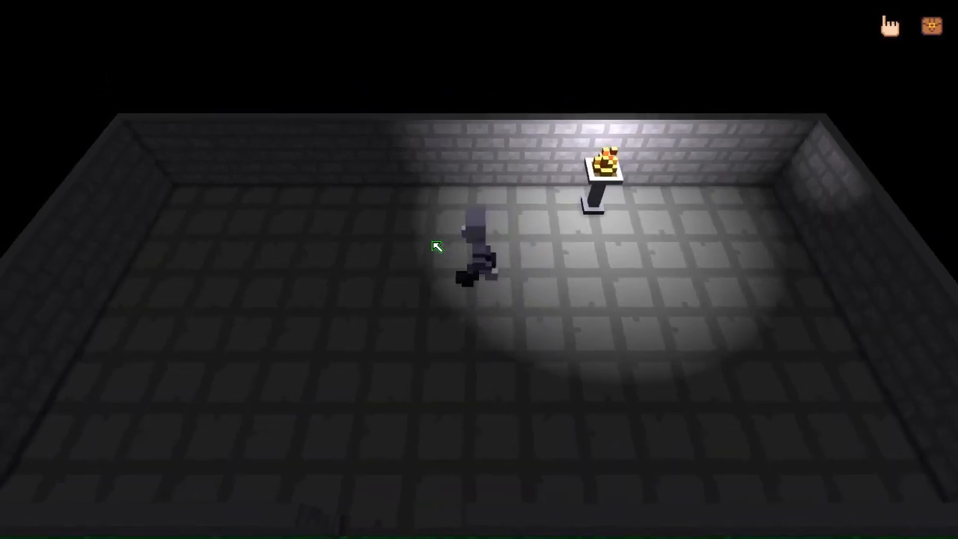
key("d")
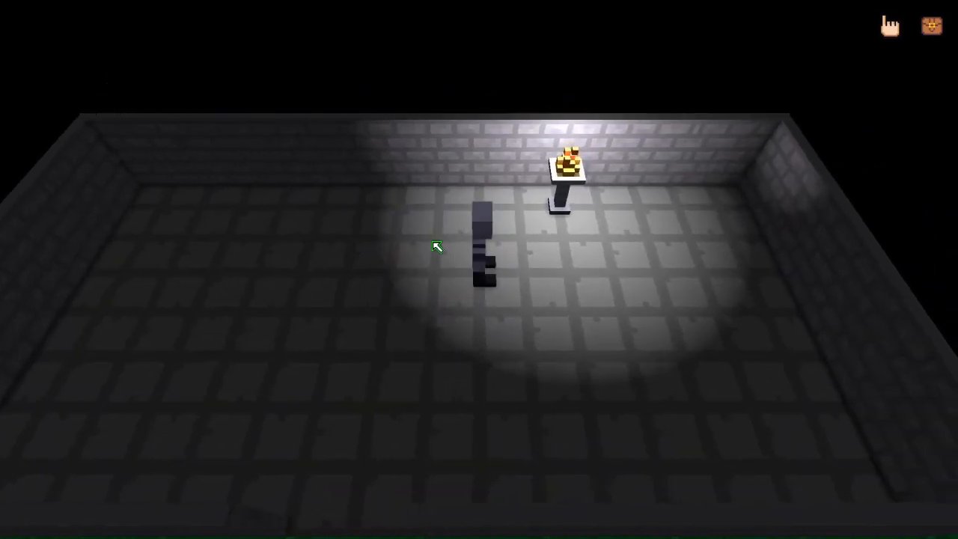
key("grave")
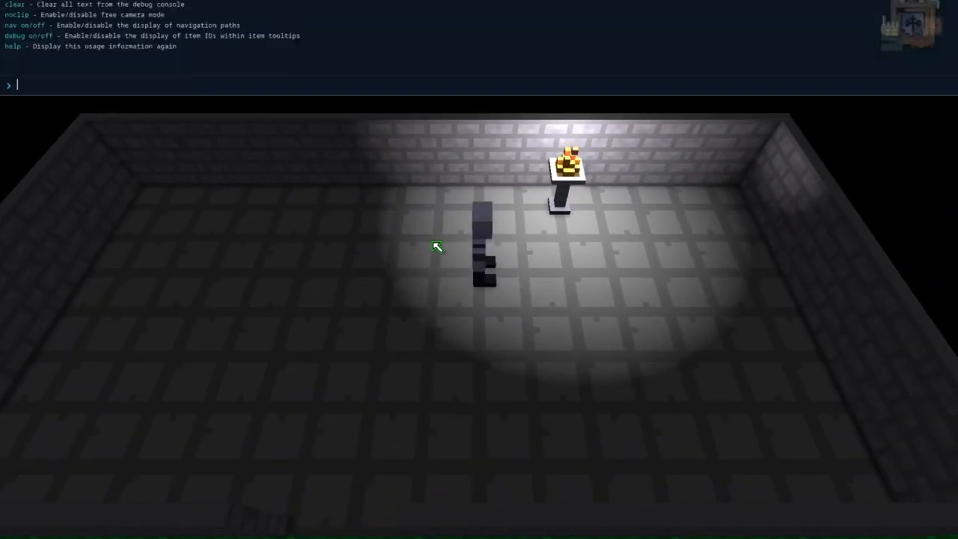
type("nav on")
key("Return")
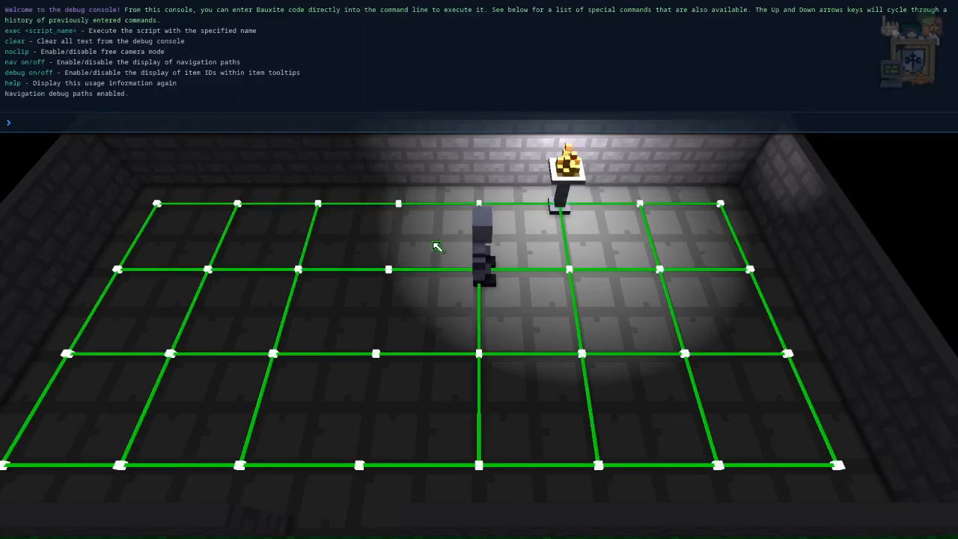
key("grave")
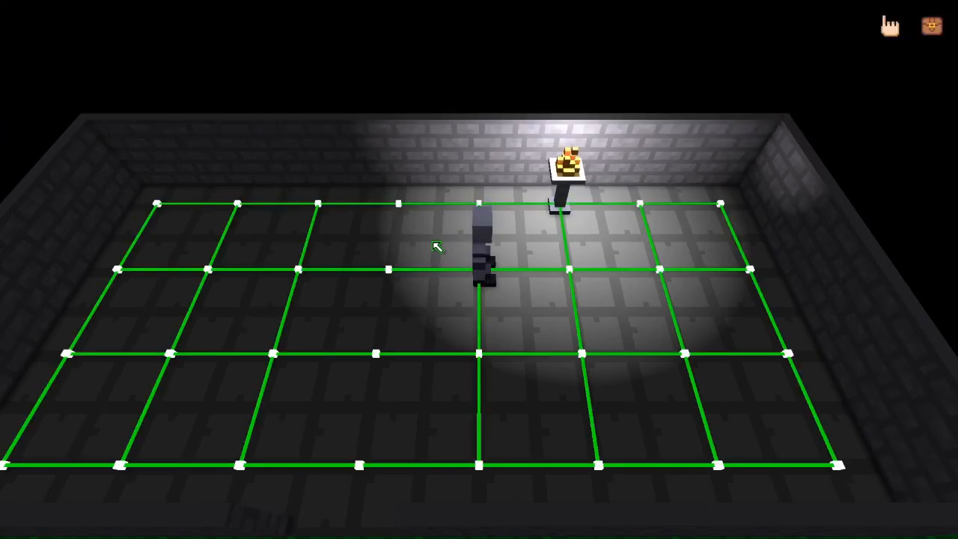
Equip the torch from the player's inventory in the Right Hand equipment slot.
key("s")
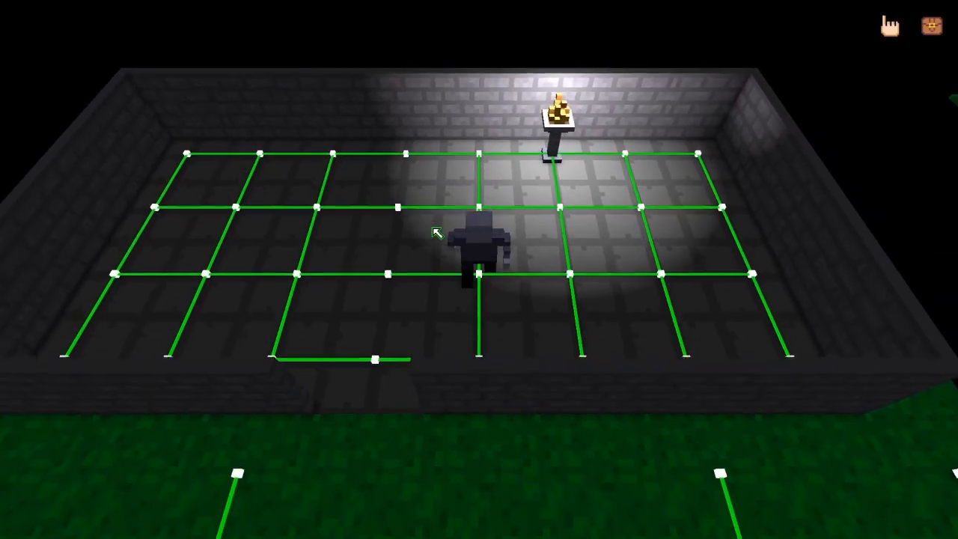
key("i")
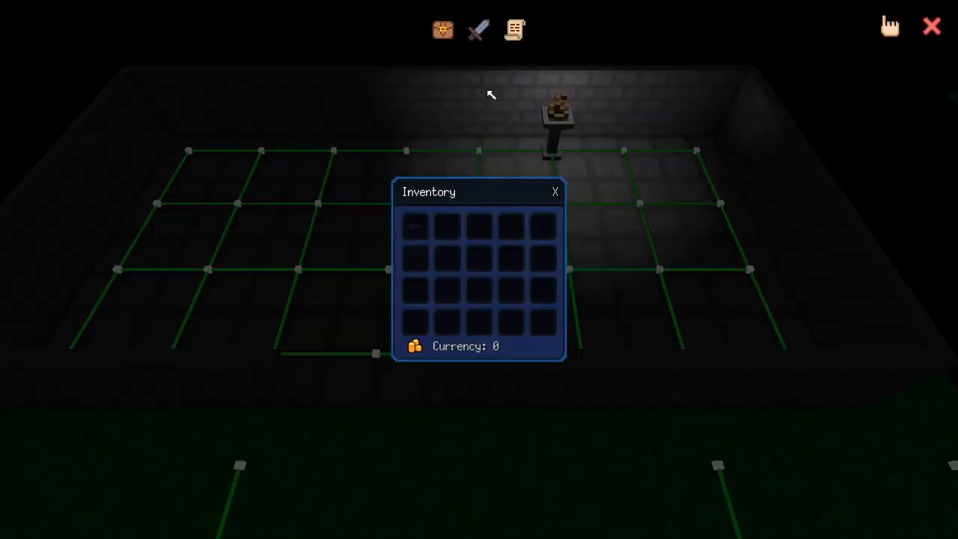
left_click(478, 28)
left_click_drag(419, 233, 889, 284)
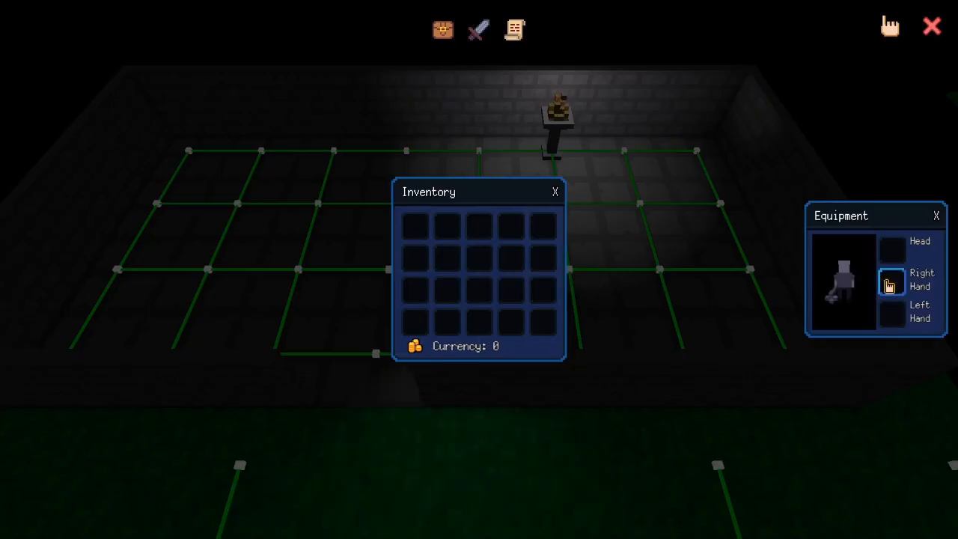
key("i")
Walk the player around the room in all directions to examine how the held torch lights the walls and floor.
key("a")
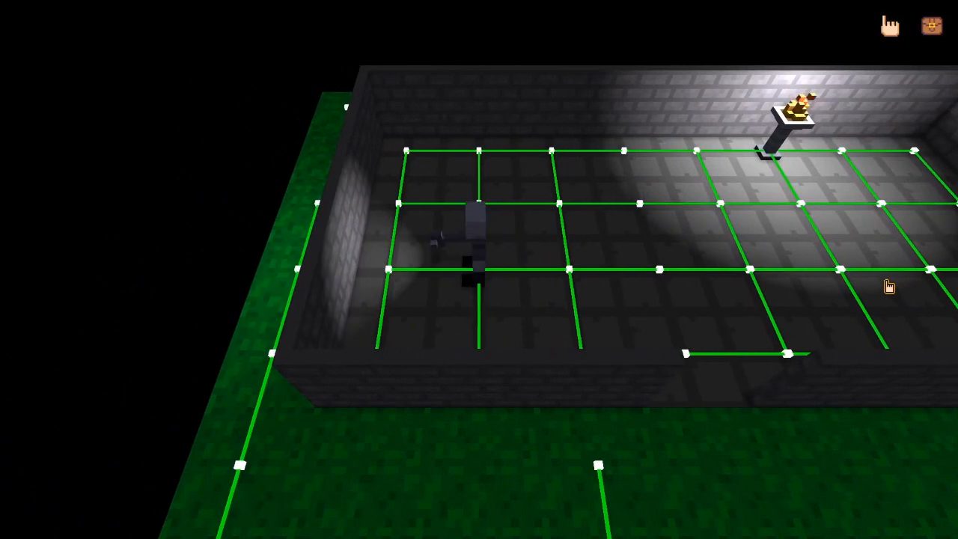
key("w")
key("s")
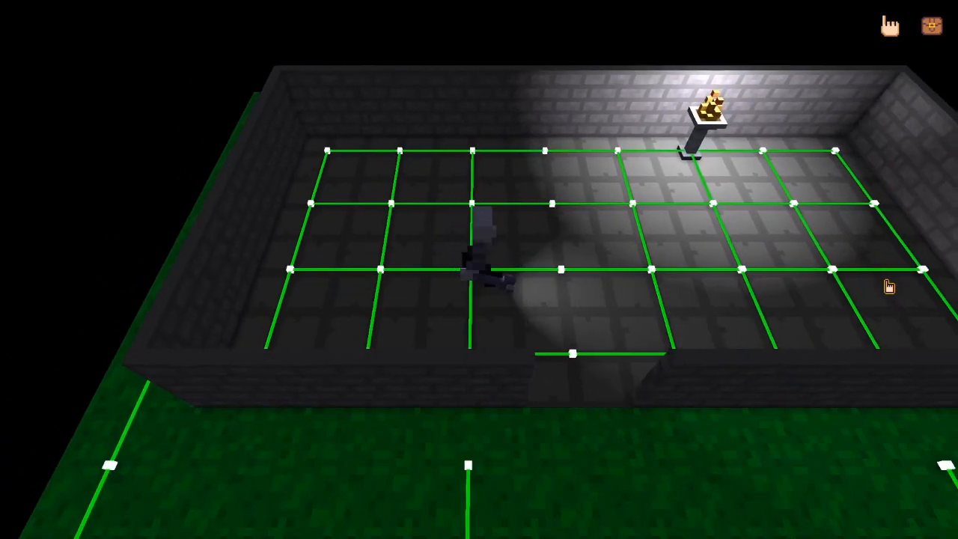
key("a")
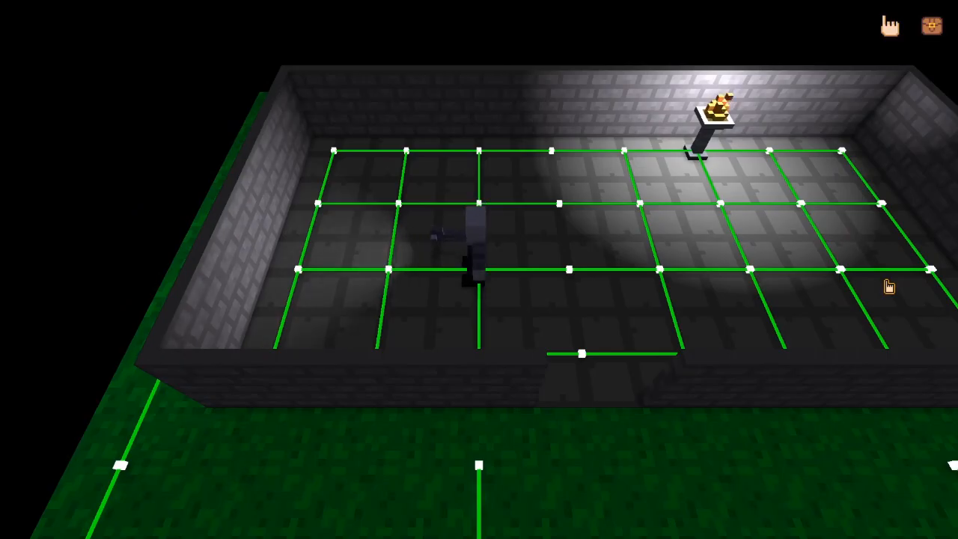
key("a")
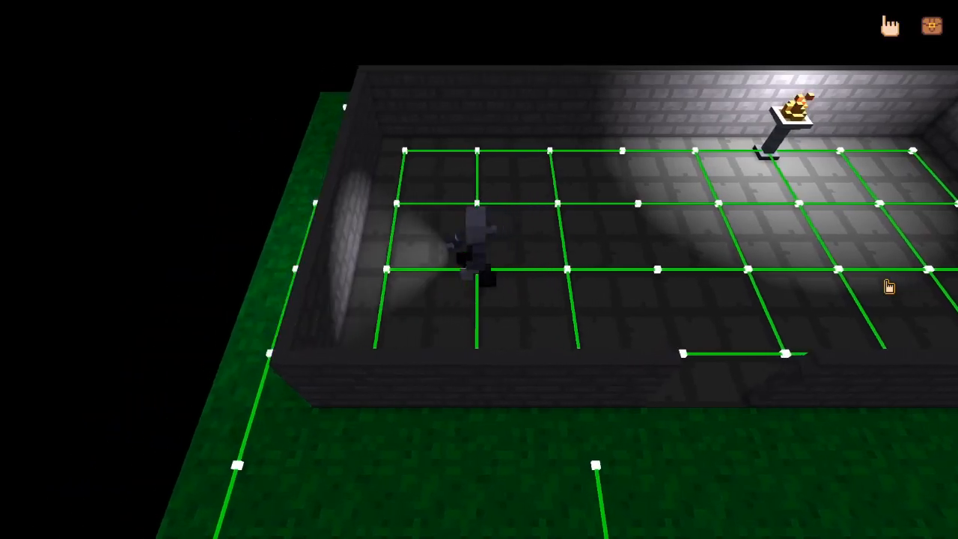
key("d")
key("d")
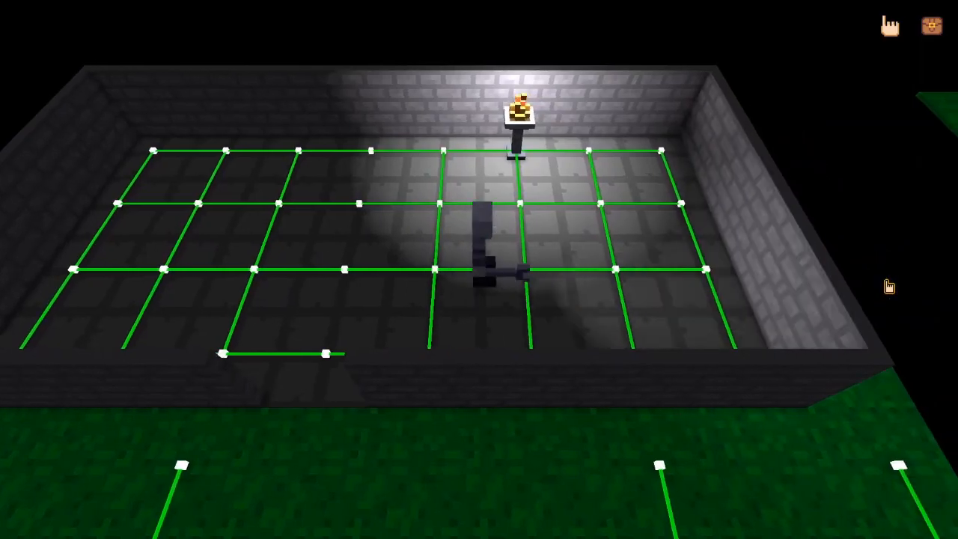
key("w")
key("s")
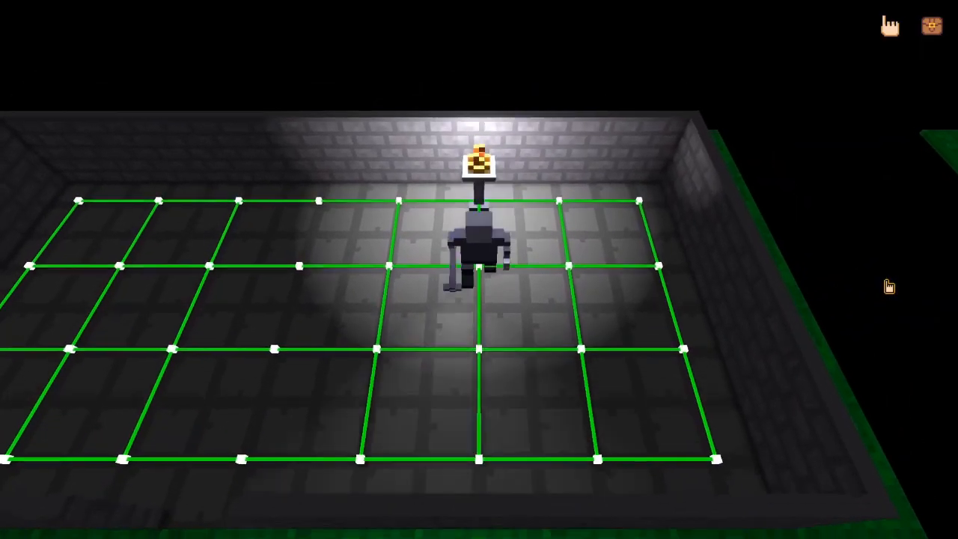
key("w")
key("s")
key("s")
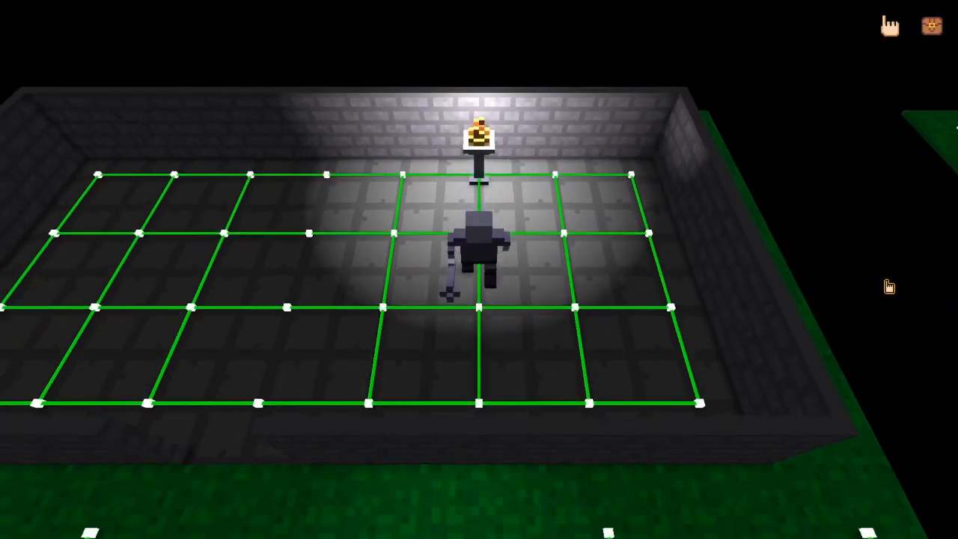
key("w")
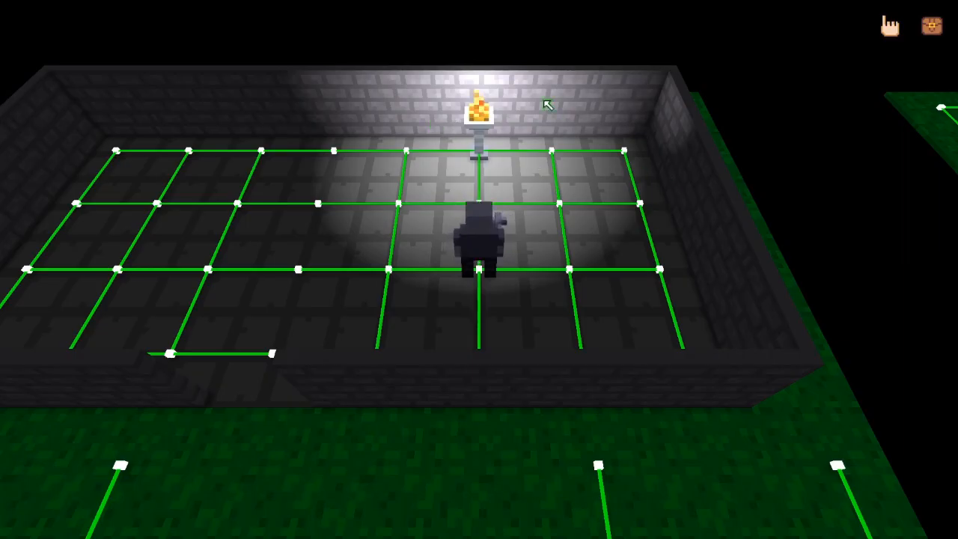
key("a")
key("d")
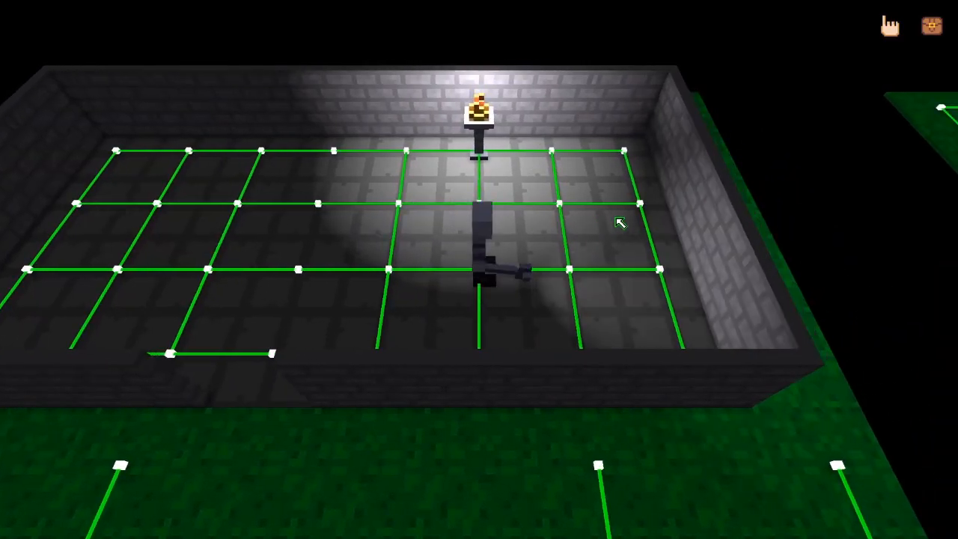
key("w")
key("s")
key("s")
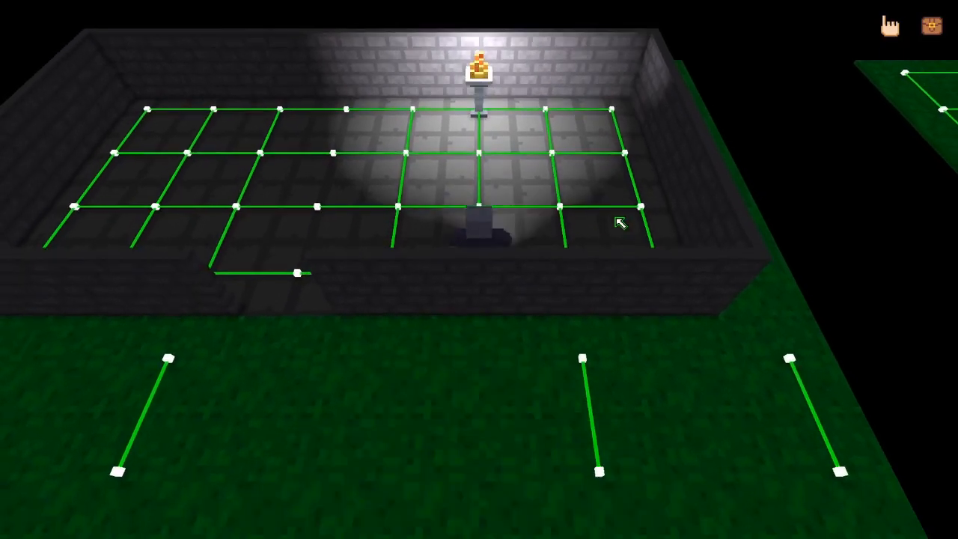
key("w")
key("a")
key("a")
key("a")
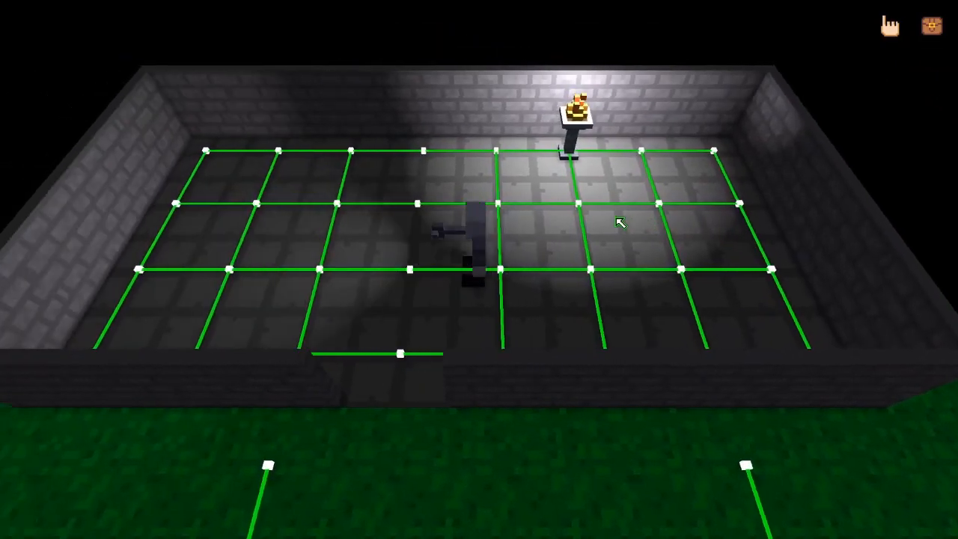
key("d")
key("d")
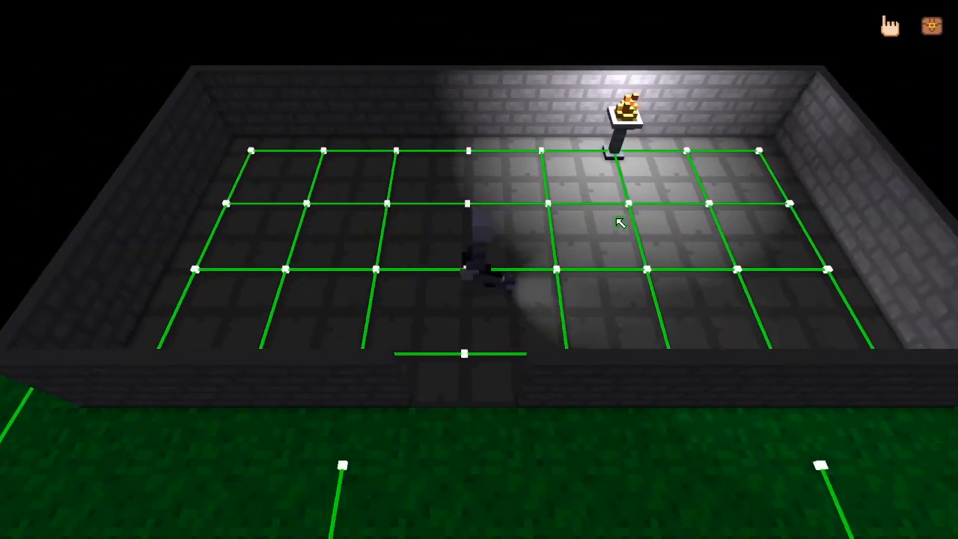
key("d")
key("w")
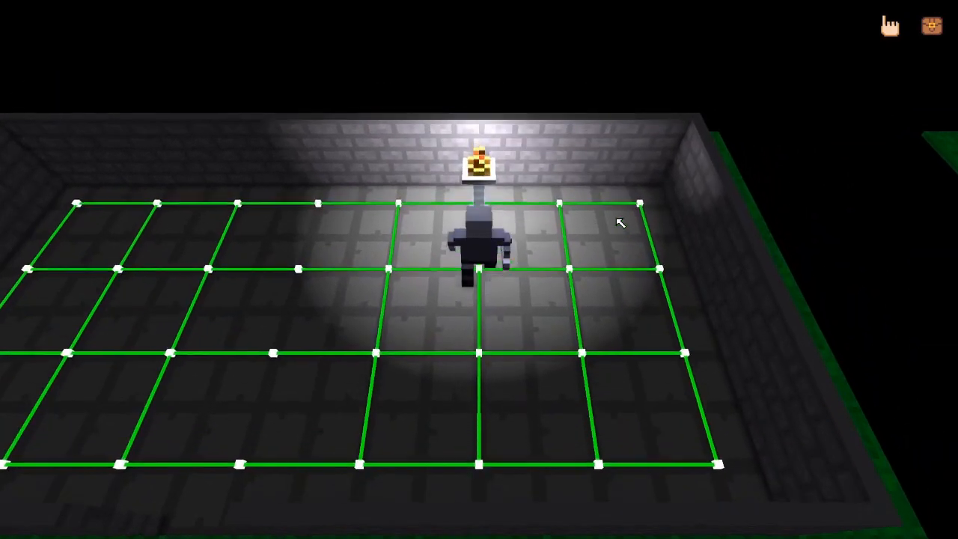
key("s")
key("a")
key("a")
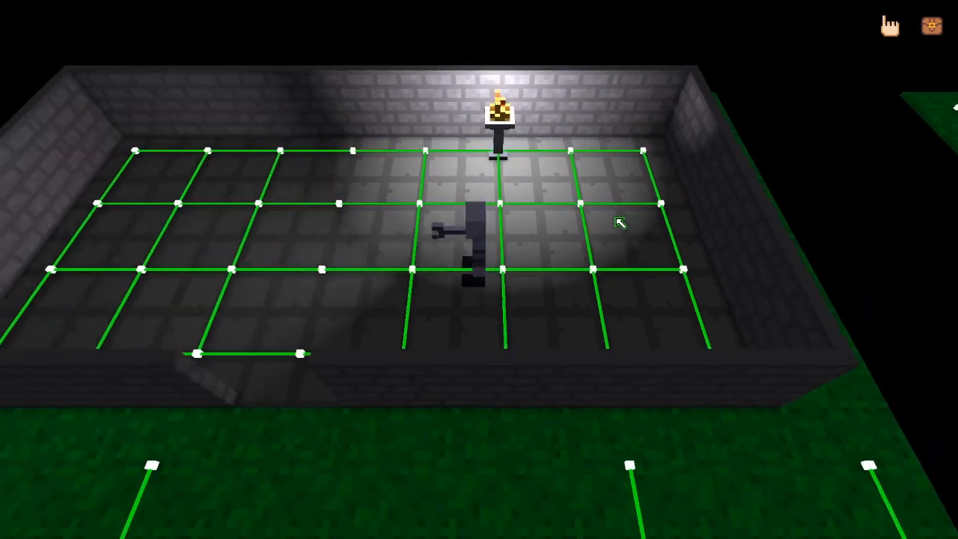
key("w")
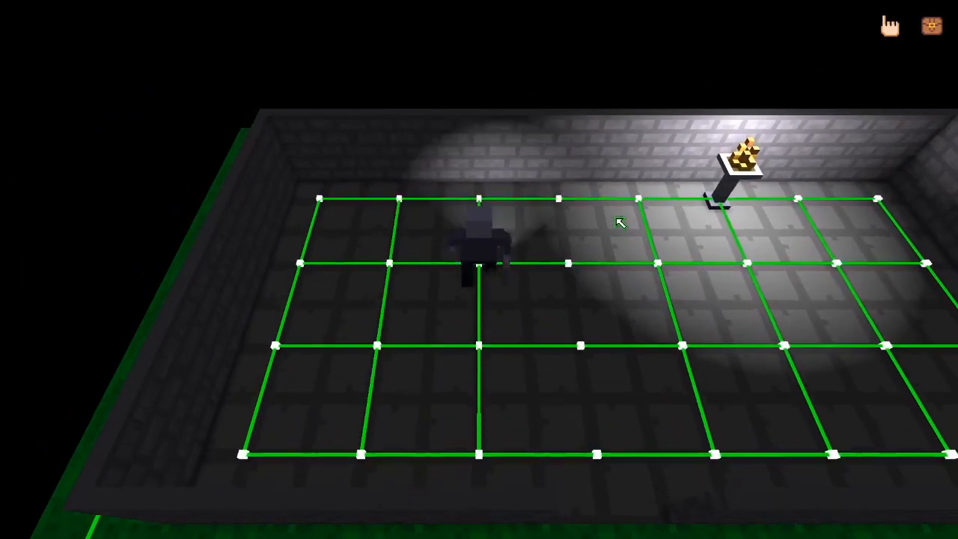
key("s")
key("d")
key("d")
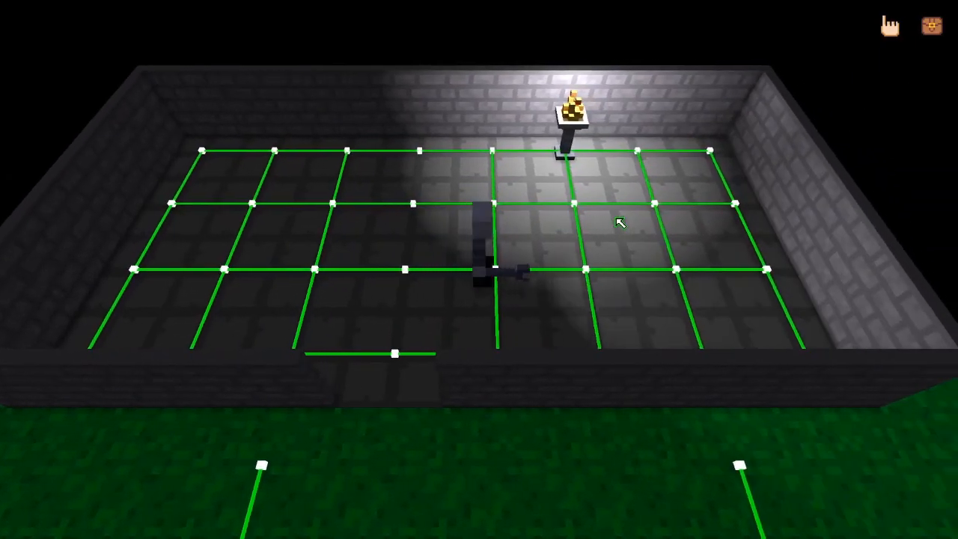
key("d")
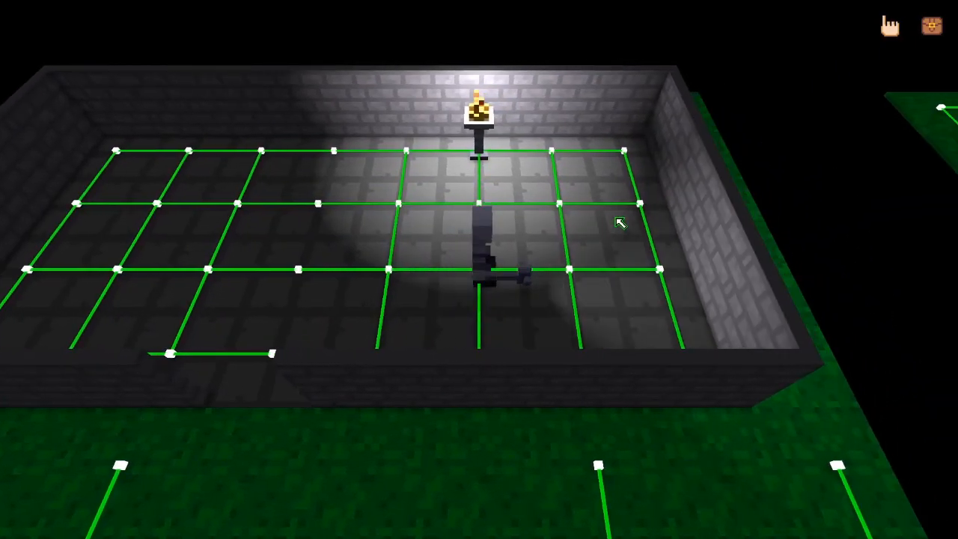
key("a")
key("a")
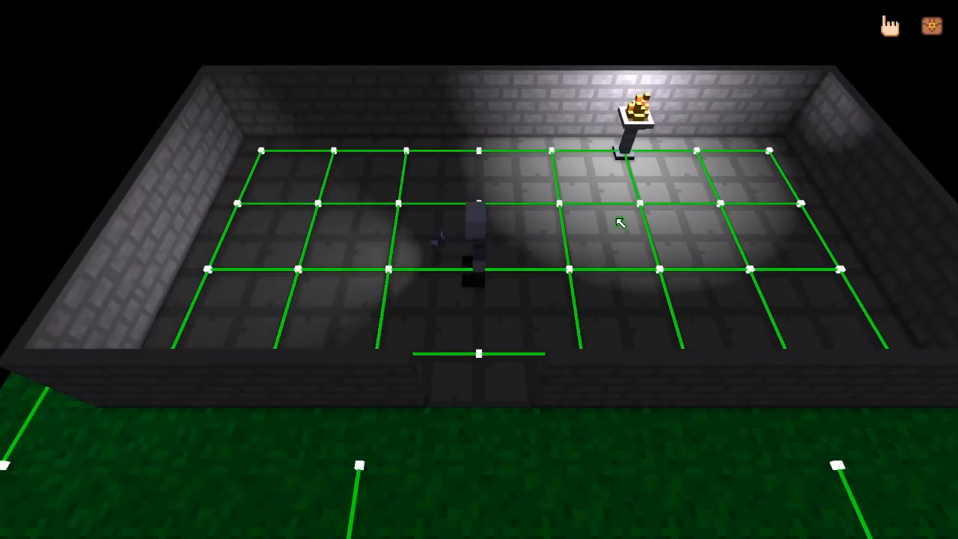
Turn and walk the player back and forth near the torch lamp to examine the held torch's beam, and end the play test.
key("a")
key("d")
key("d")
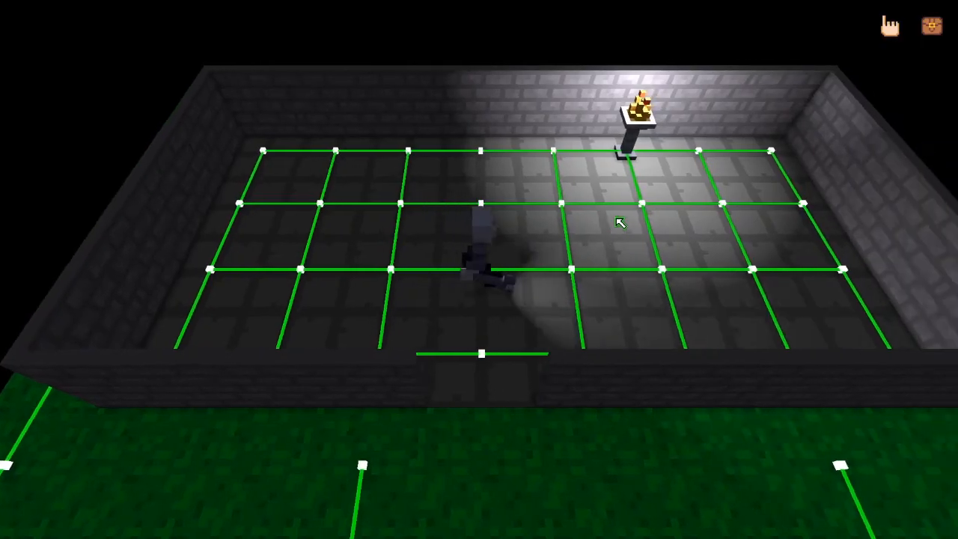
key("a")
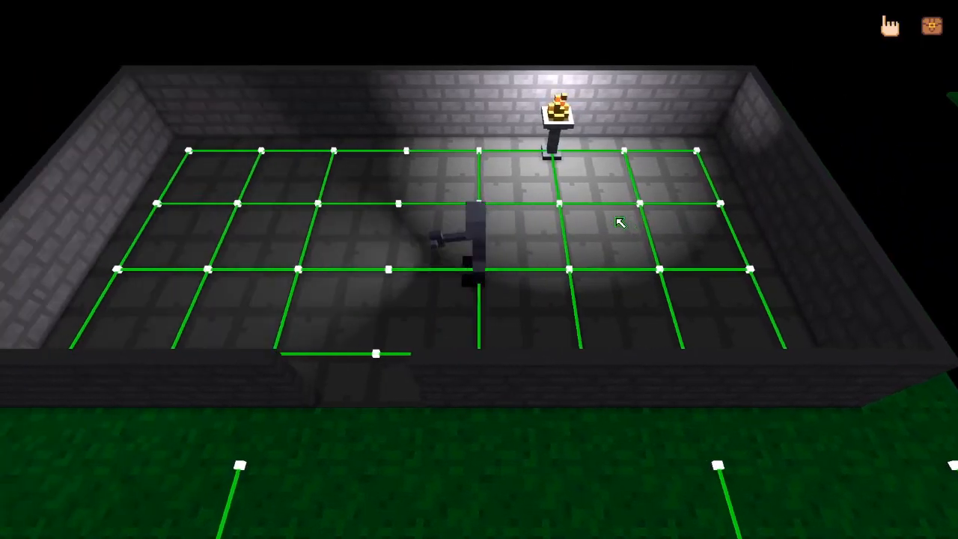
key("d")
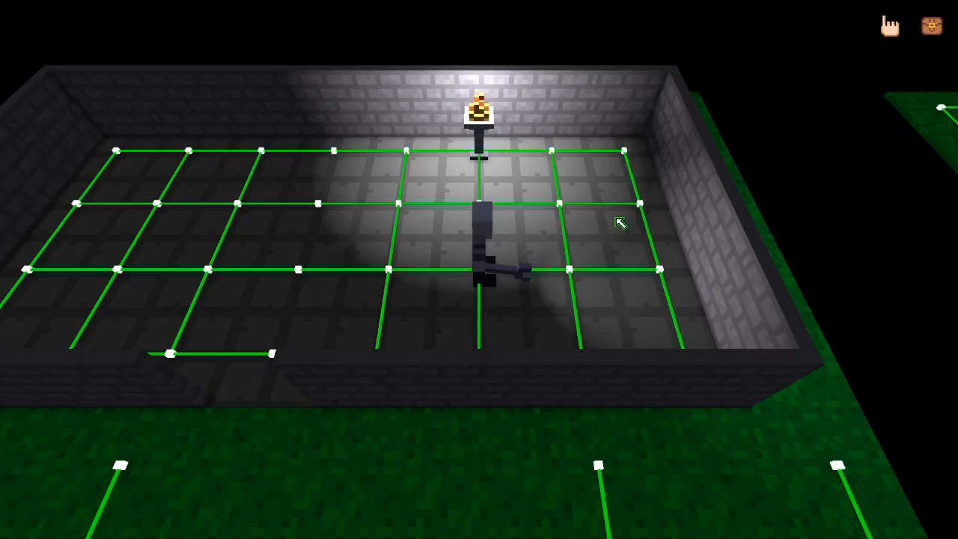
key("a")
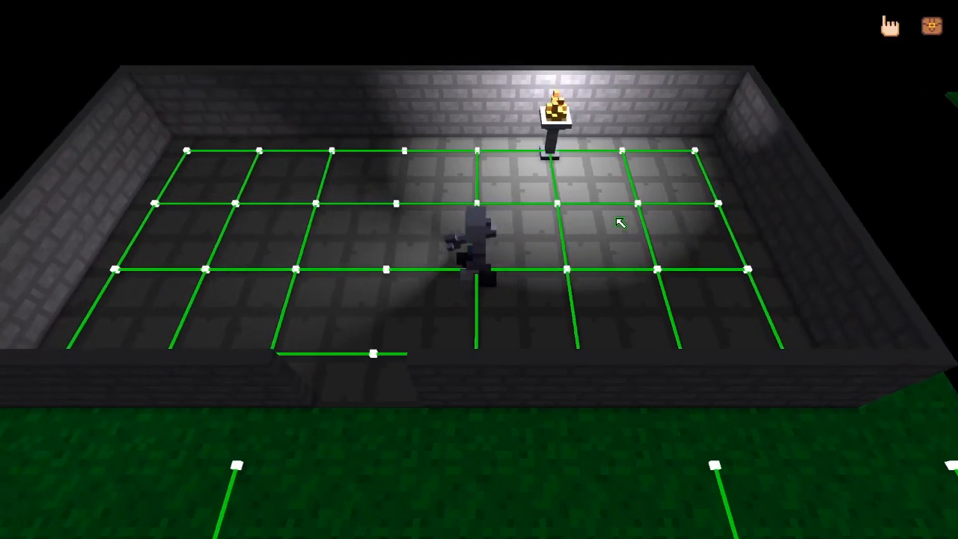
key("d")
key("a")
key("d")
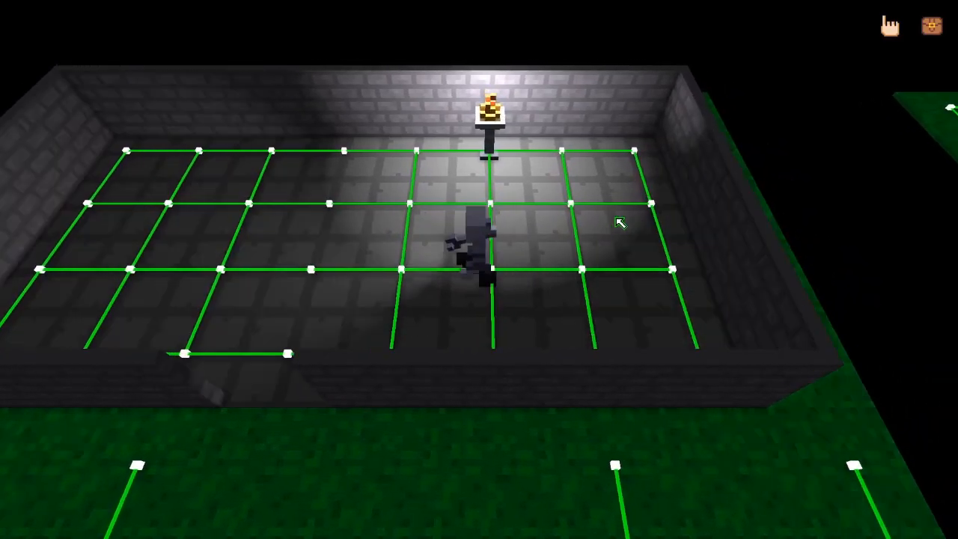
key("a")
key("d")
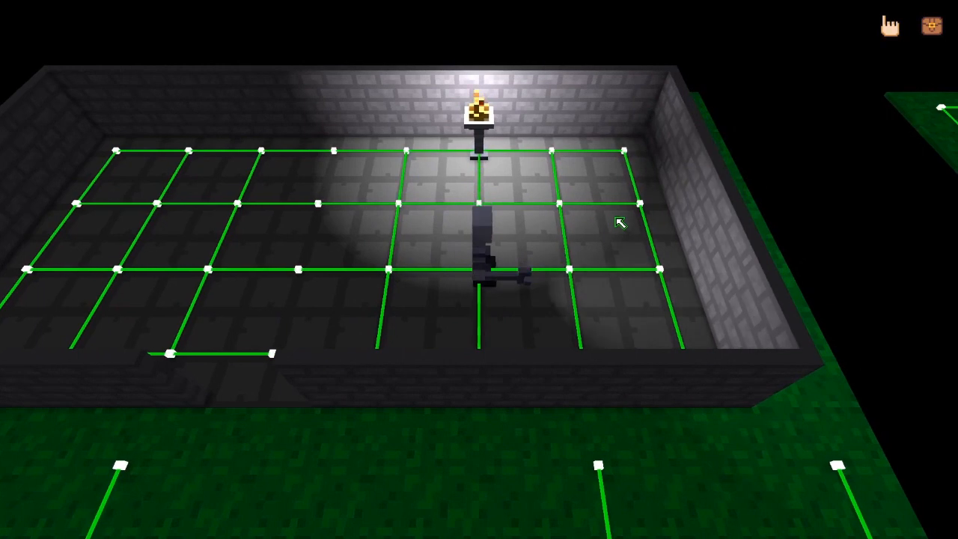
key("Escape")
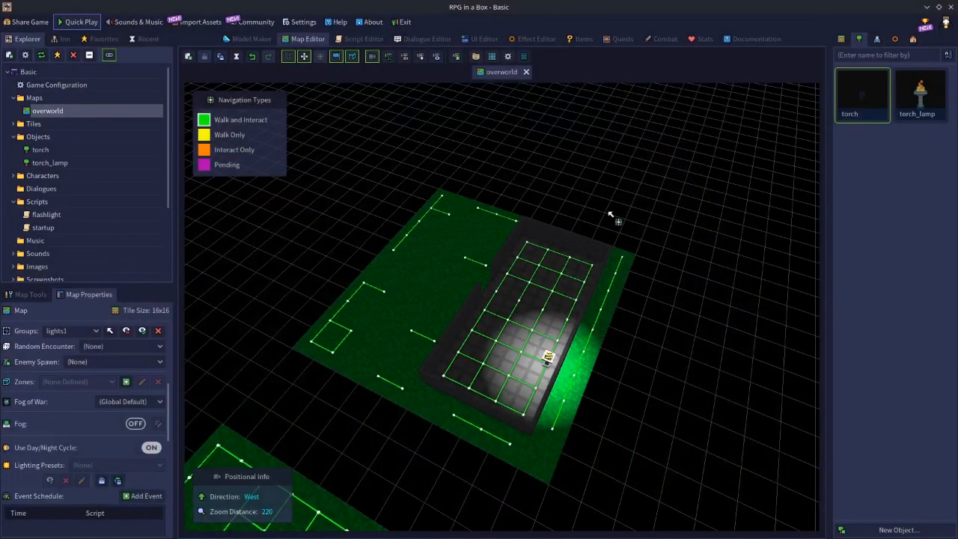
Add an input binding for F in the Game Configuration that runs the flashlight script, and save the configuration.
double_click(47, 87)
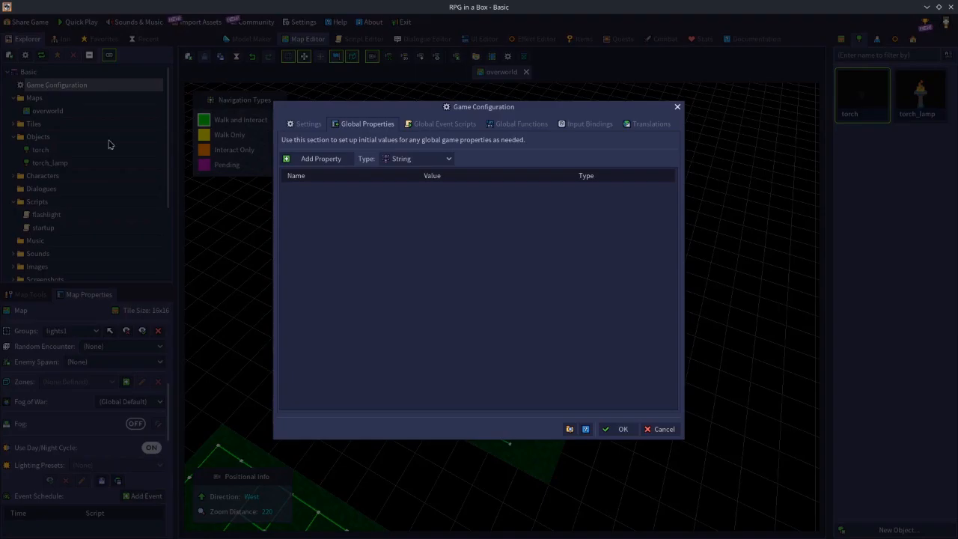
left_click(583, 124)
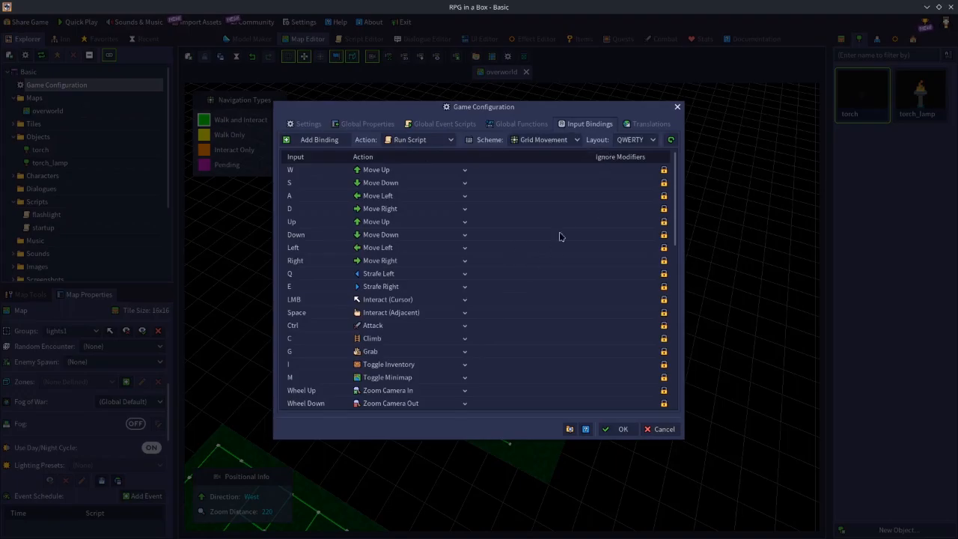
scroll(597, 264, "down", 2)
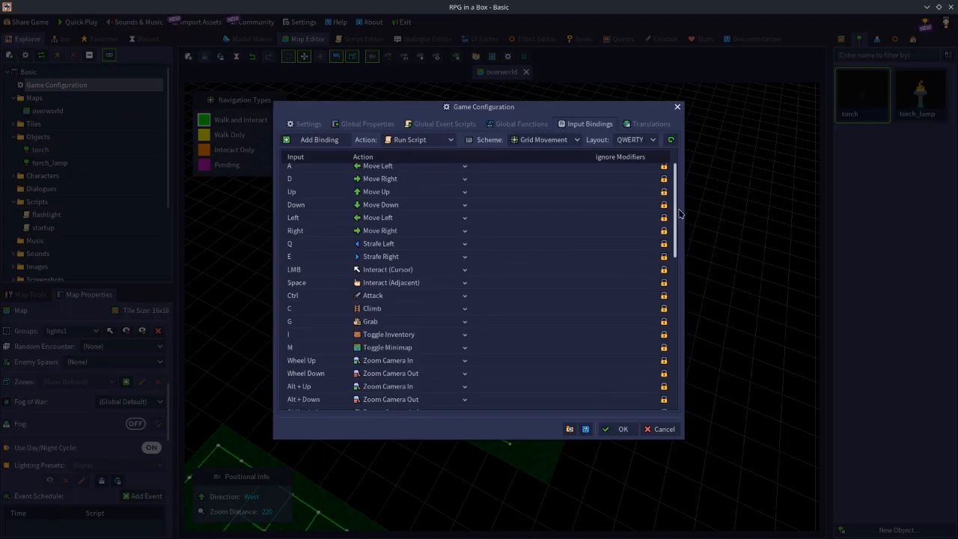
left_click(327, 141)
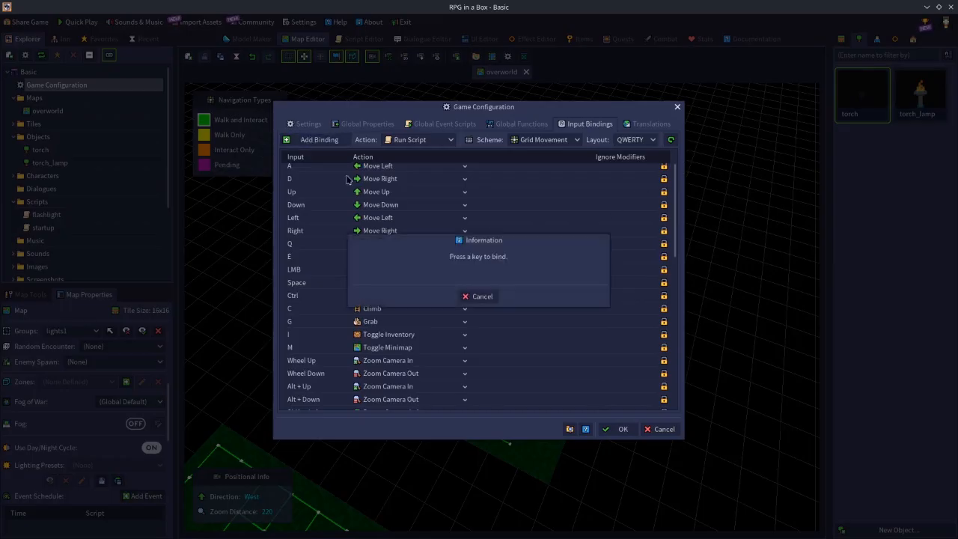
key("f")
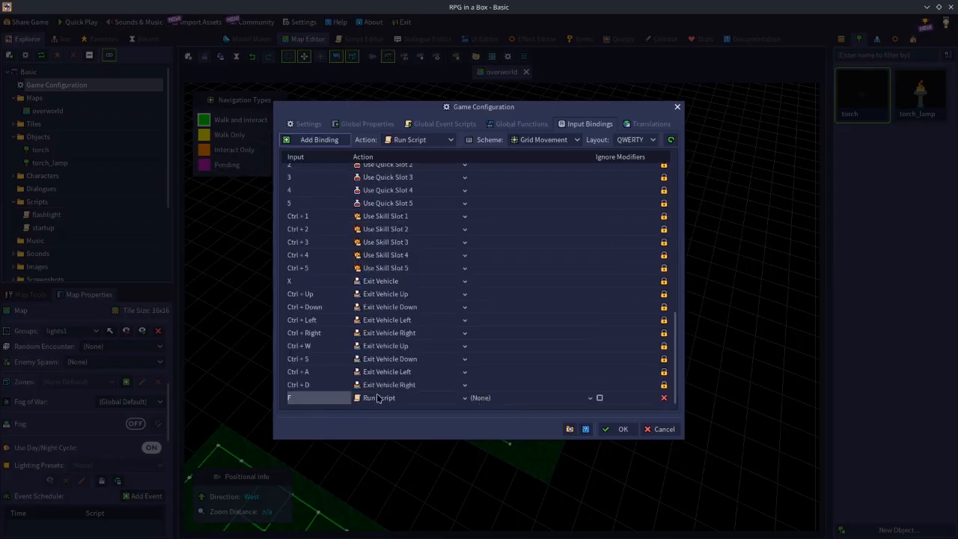
left_click(484, 399)
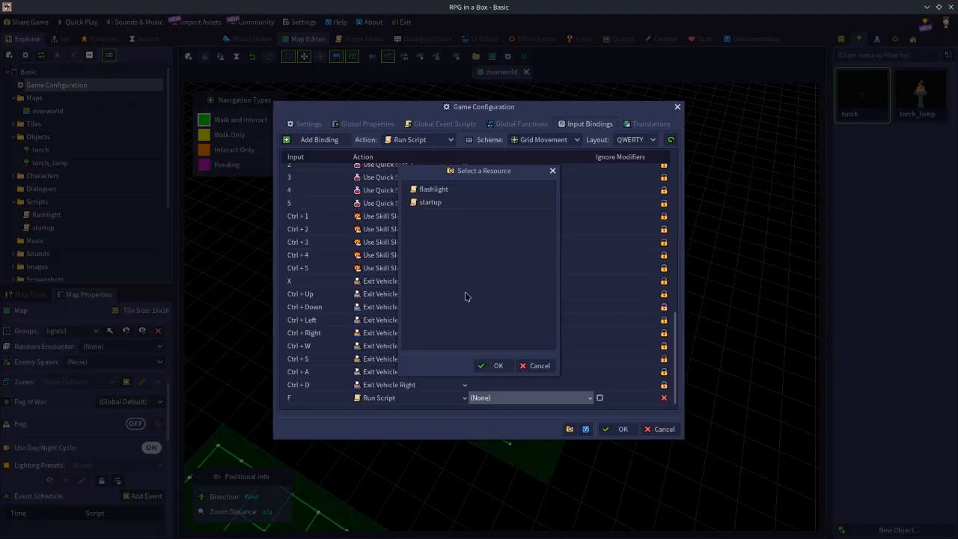
double_click(432, 190)
left_click(620, 429)
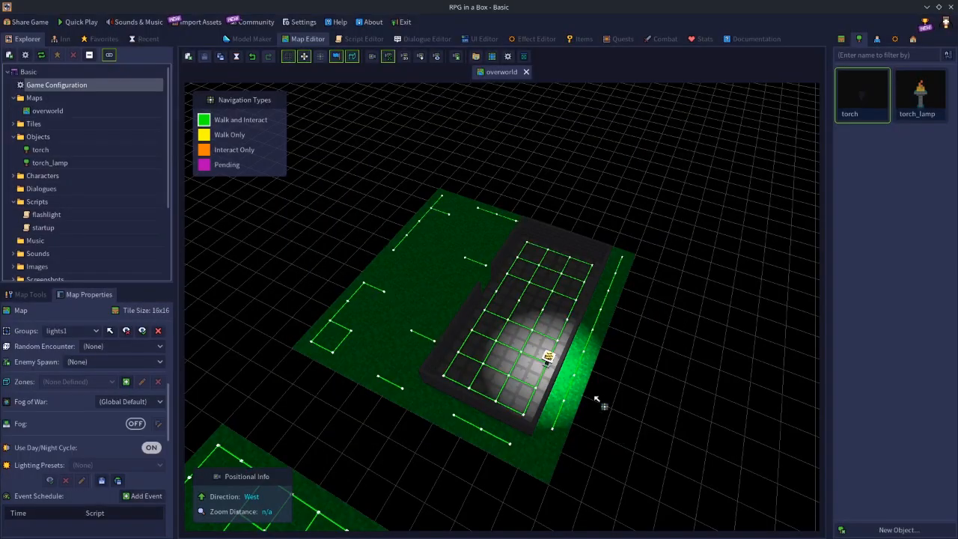
Start a quick play test and equip the torch from the inventory in the Right Hand slot.
left_click(85, 26)
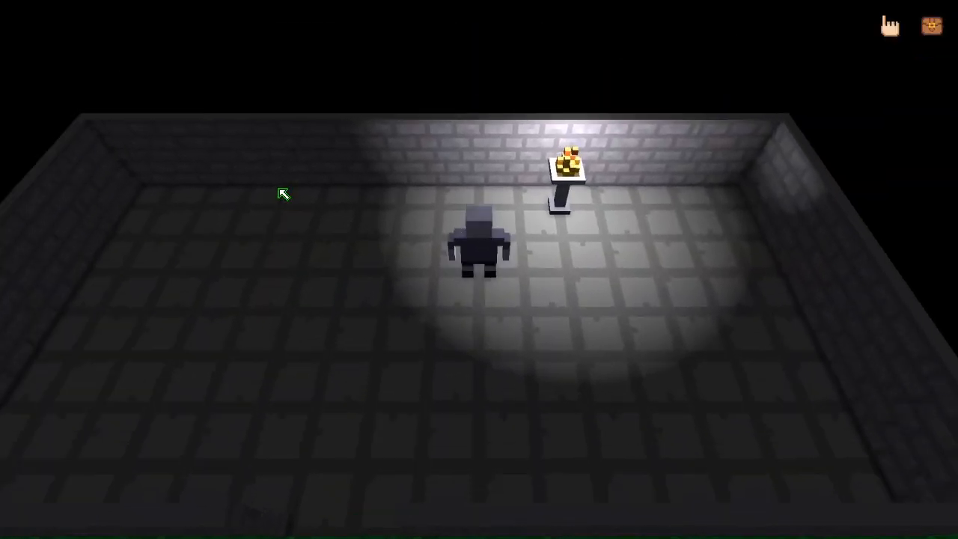
key("i")
left_click(479, 32)
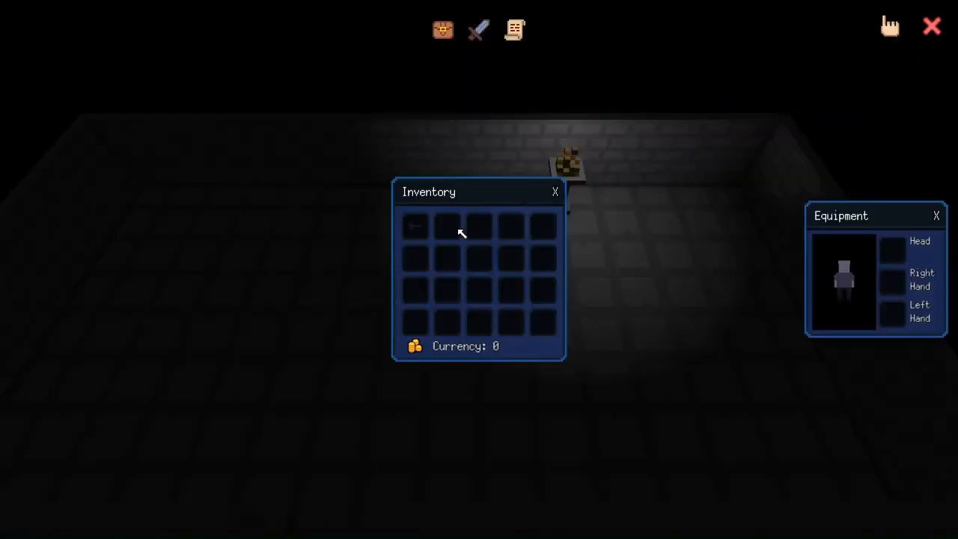
left_click_drag(415, 229, 897, 286)
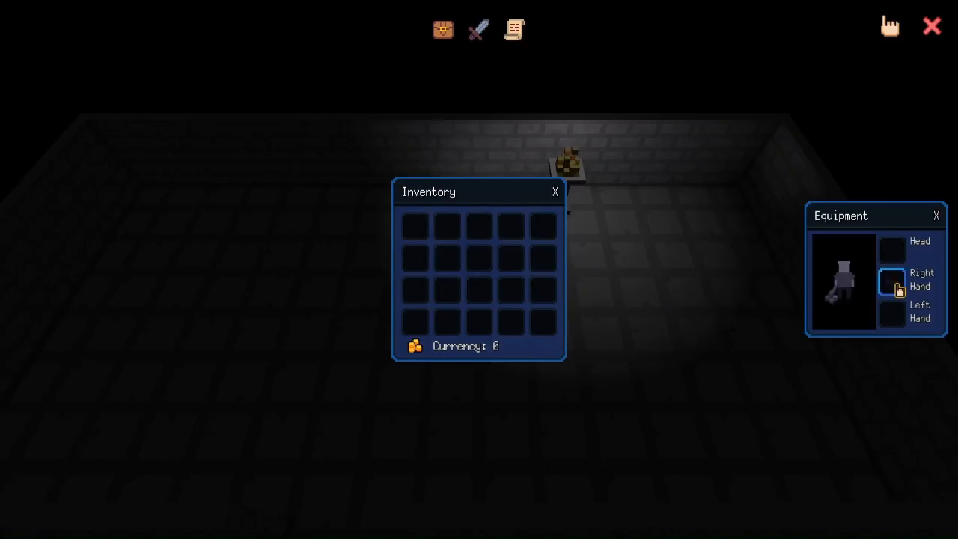
key("i")
Walk the player around the room while toggling the held torch's light with the flashlight binding, and end the play test.
key("s")
key("a")
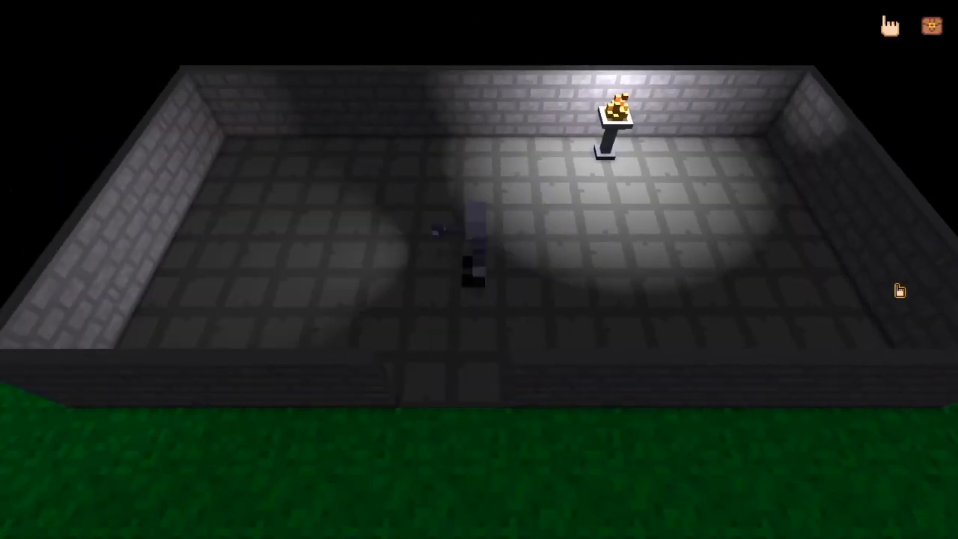
key("d")
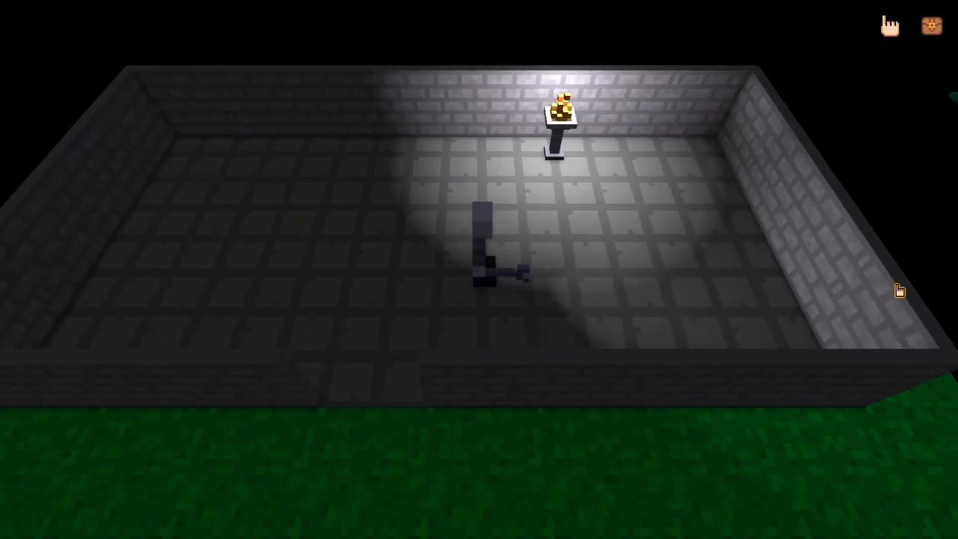
key("a")
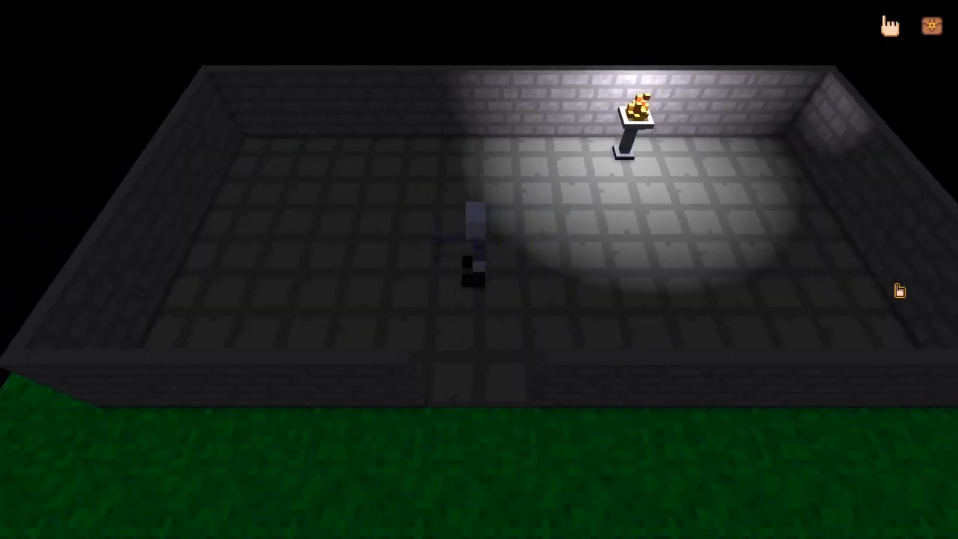
key("a")
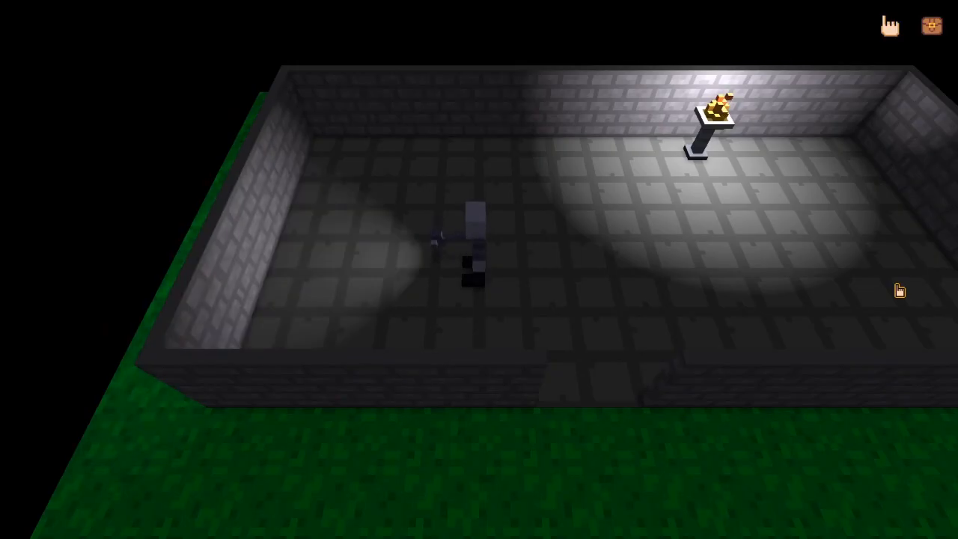
key("a")
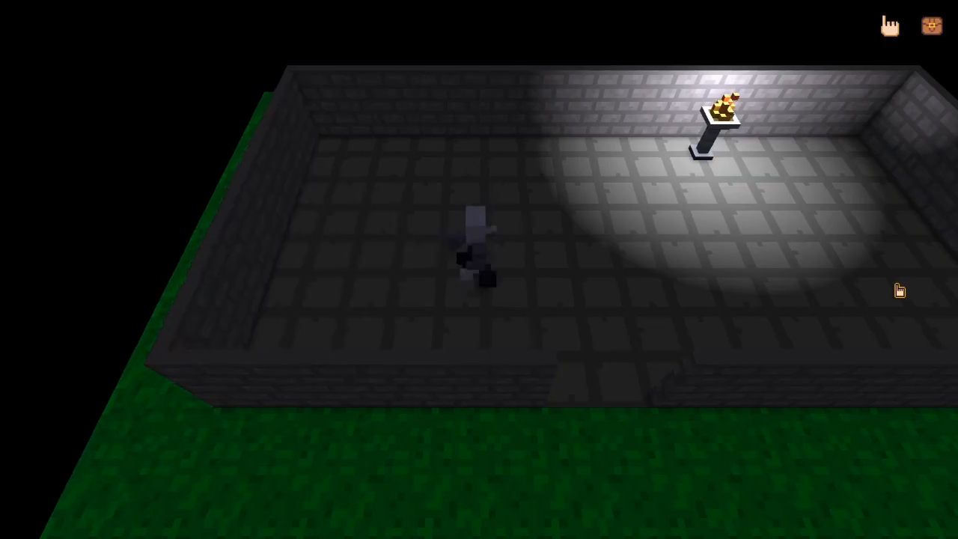
key("d")
key("a")
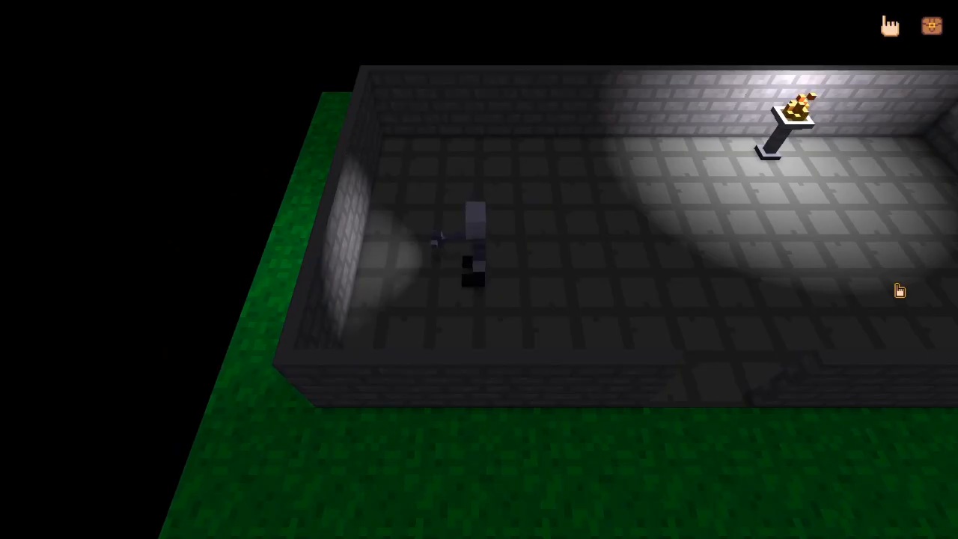
key("a")
key("d")
key("a")
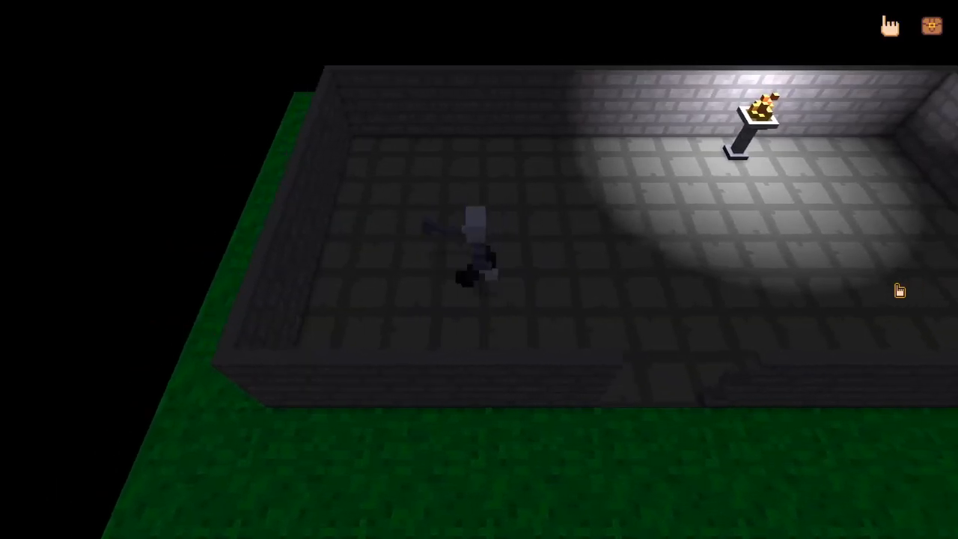
key("d")
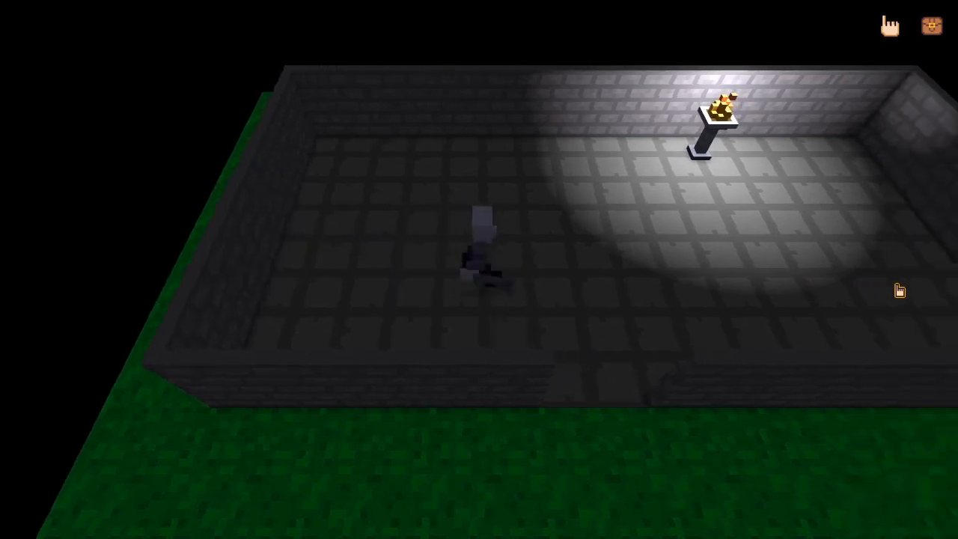
key("Escape")
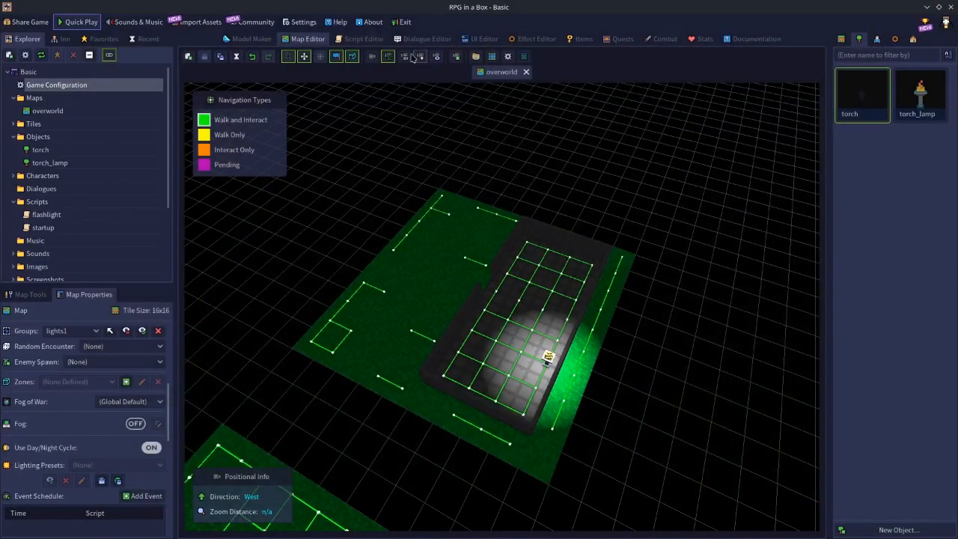
Search the flashlight script's available functions for "light" and look through the light functions for entities, groups and directional light.
left_click(364, 40)
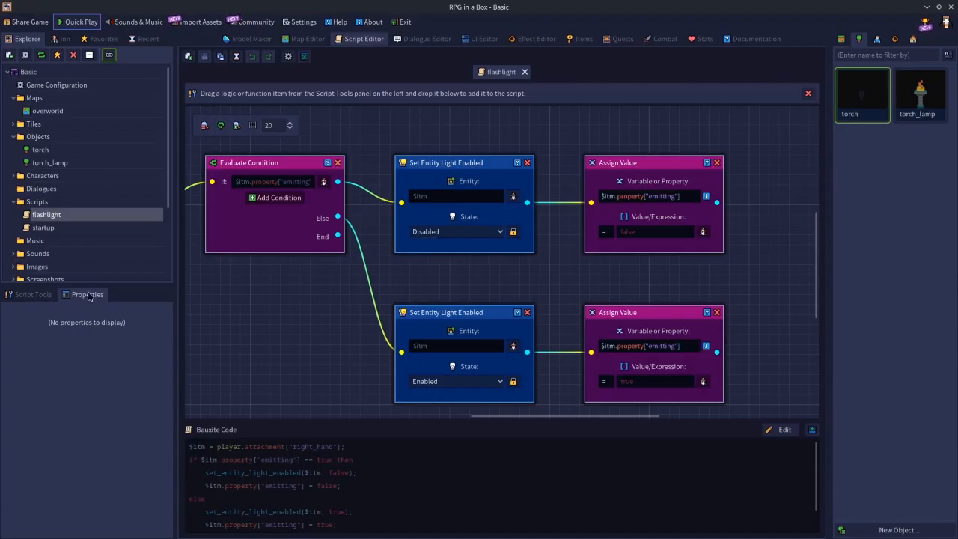
left_click(33, 295)
left_click(59, 389)
type("light")
scroll(64, 431, "down", 4)
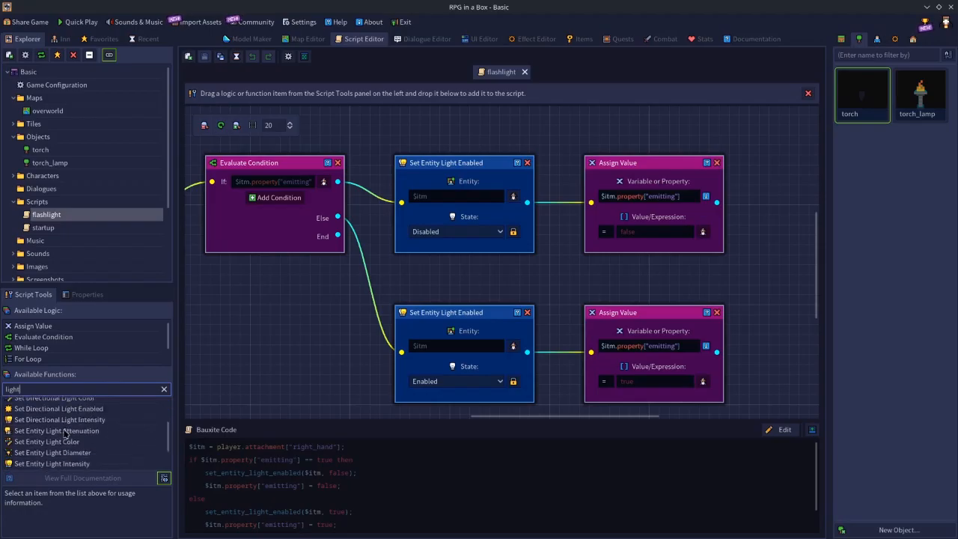
scroll(51, 414, "up", 1)
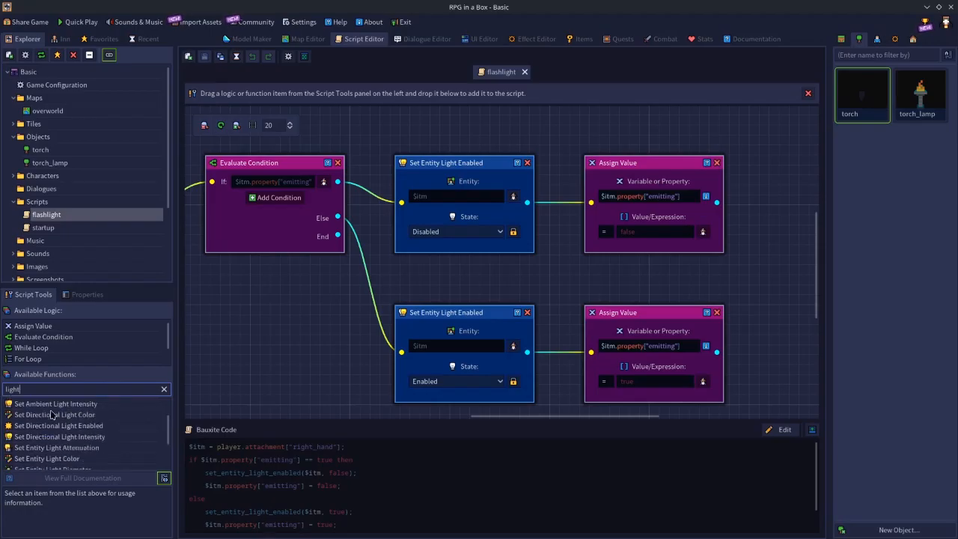
scroll(50, 409, "down", 3)
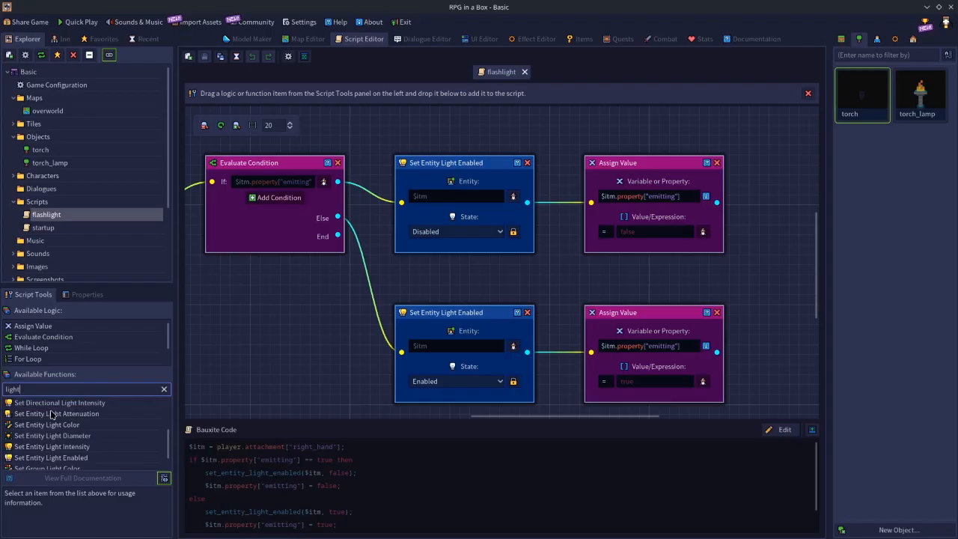
scroll(41, 416, "up", 1)
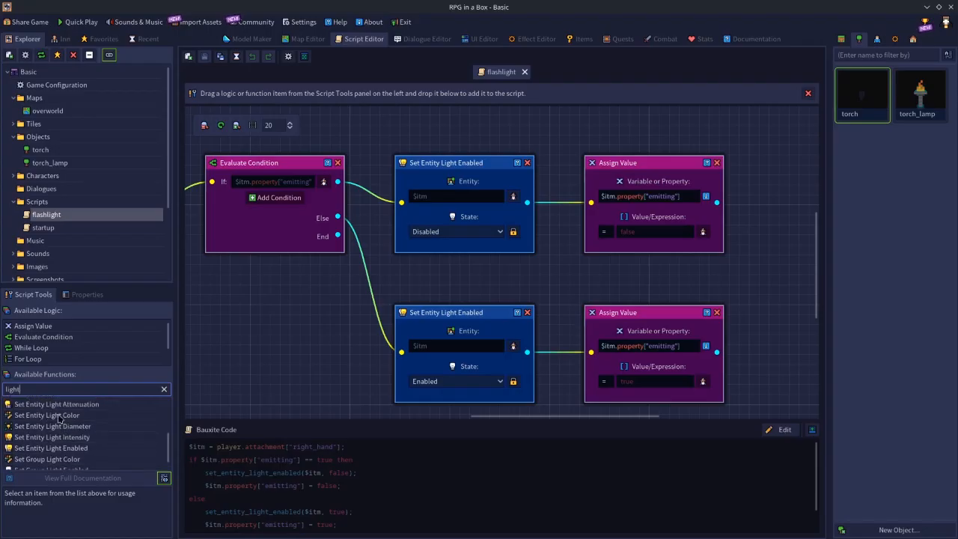
scroll(46, 416, "up", 1)
scroll(64, 428, "up", 1)
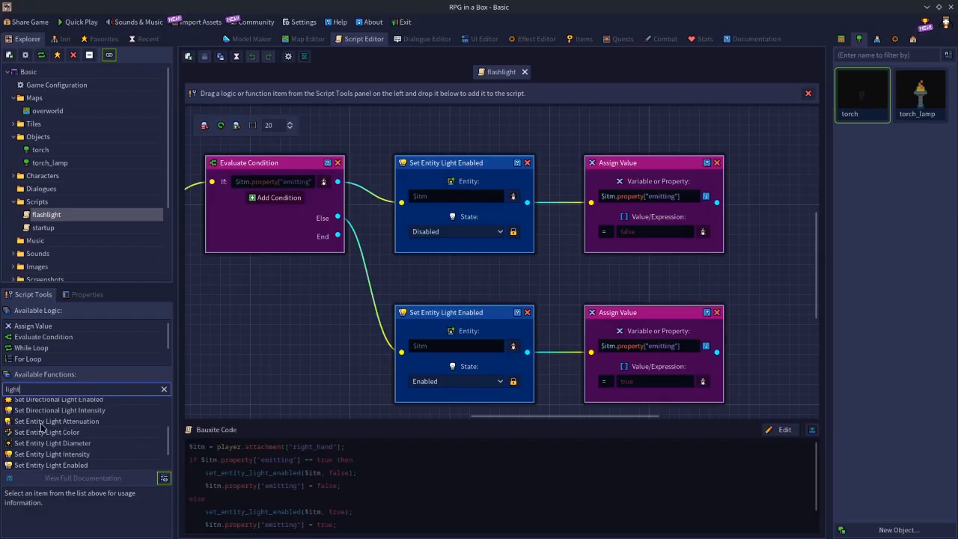
Read the descriptions of Set Entity Light Attenuation and Set Entity Light Color, and add a Set Entity Light Color node below the Evaluate Condition node.
left_click(54, 423)
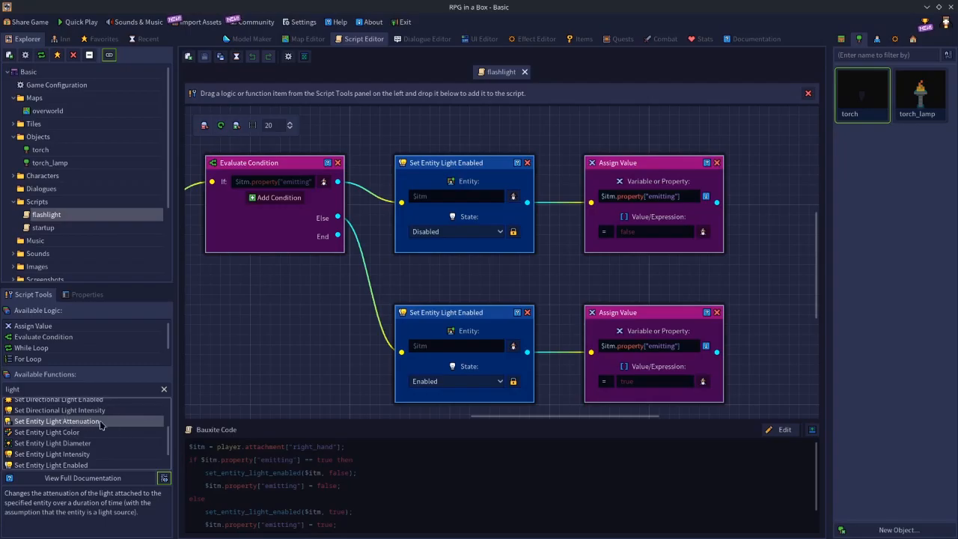
left_click(53, 432)
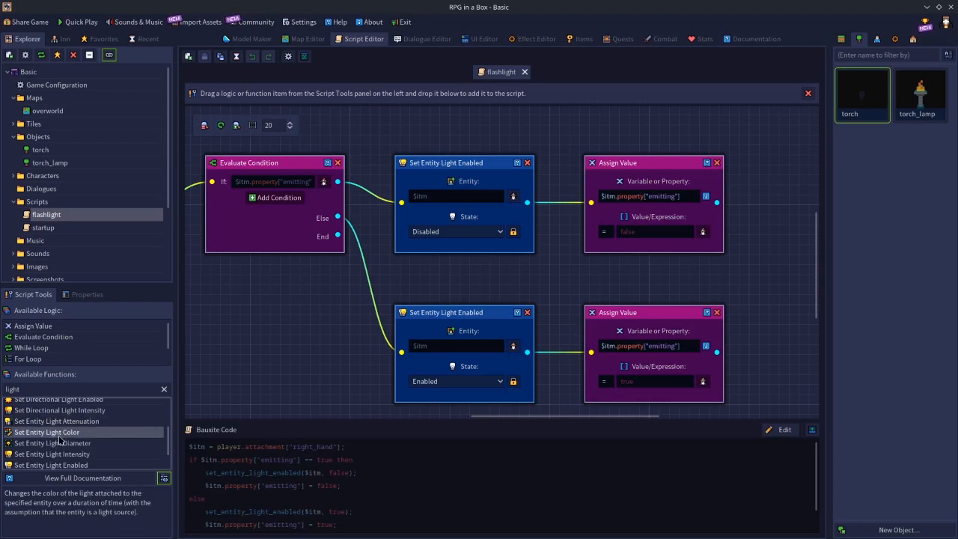
left_click_drag(56, 438, 257, 302)
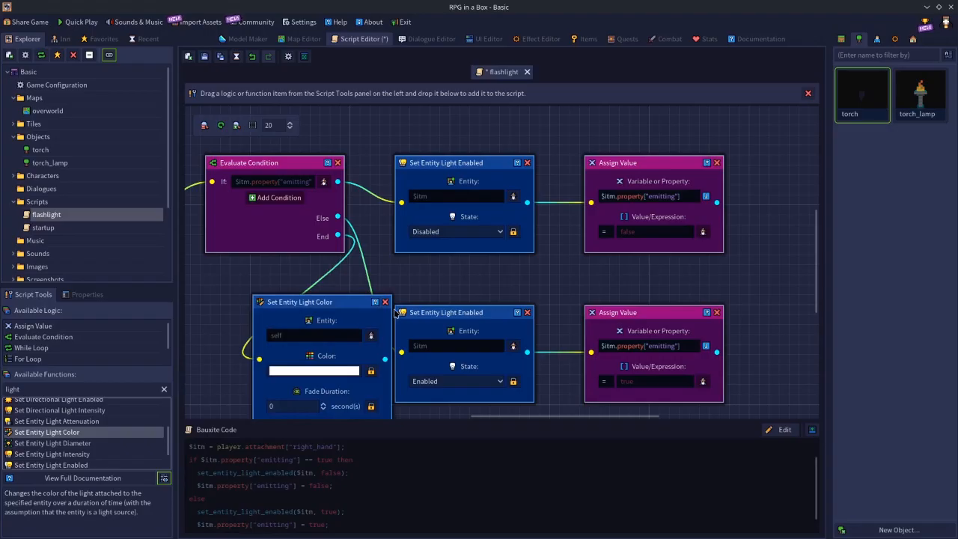
Remove the Set Entity Light Color node, try a Set Entity Light Diameter node in its place, and replace it with Set Entity Light Intensity.
left_click(386, 302)
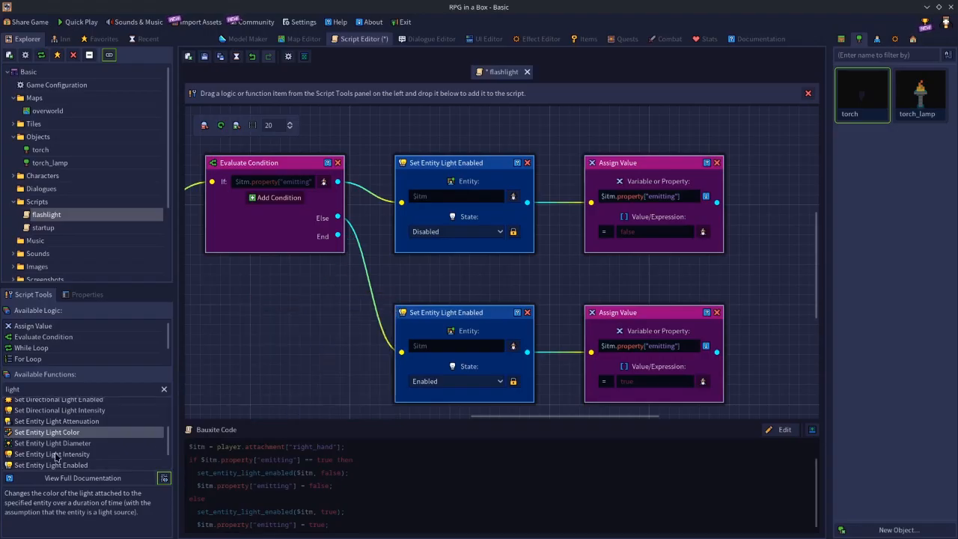
left_click_drag(51, 443, 265, 307)
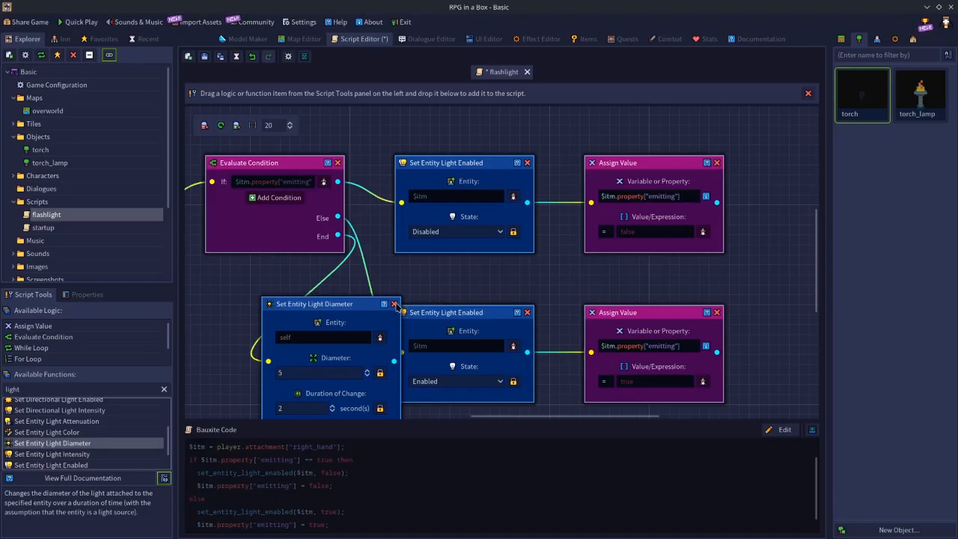
left_click(395, 304)
left_click_drag(53, 454, 294, 339)
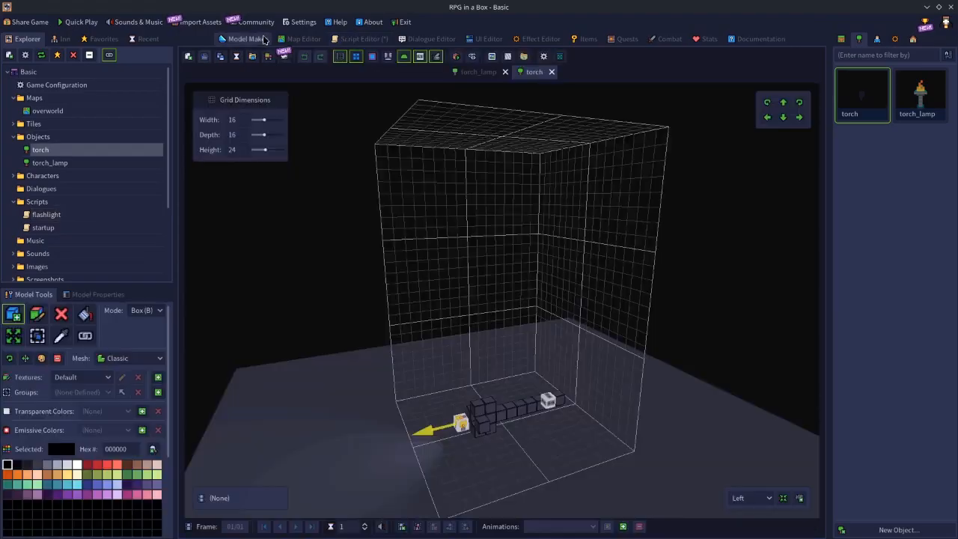
Review the torch model's Light Source properties, including energy, range, angle, offsets and rotation.
left_click(263, 38)
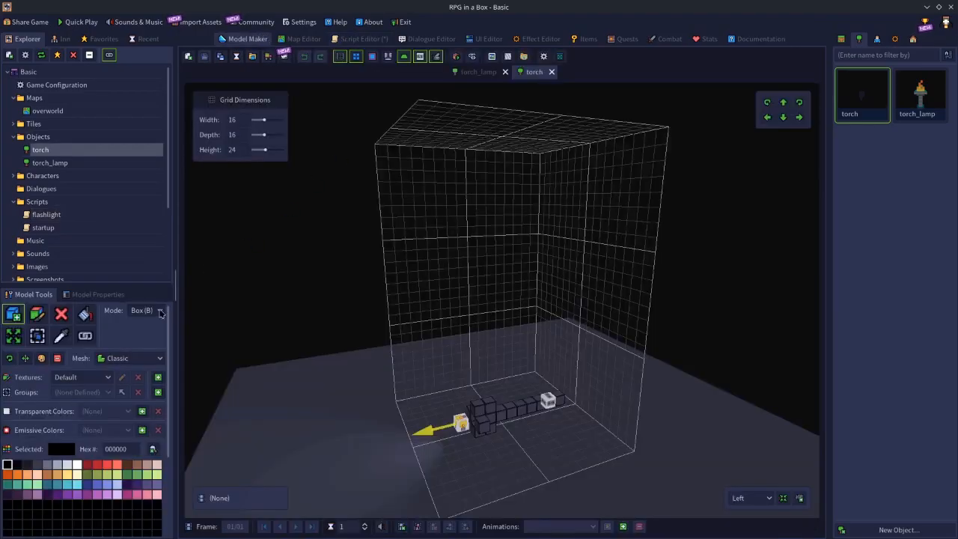
left_click(99, 295)
scroll(76, 410, "down", 3)
scroll(75, 413, "up", 3)
scroll(74, 416, "down", 6)
scroll(75, 418, "down", 2)
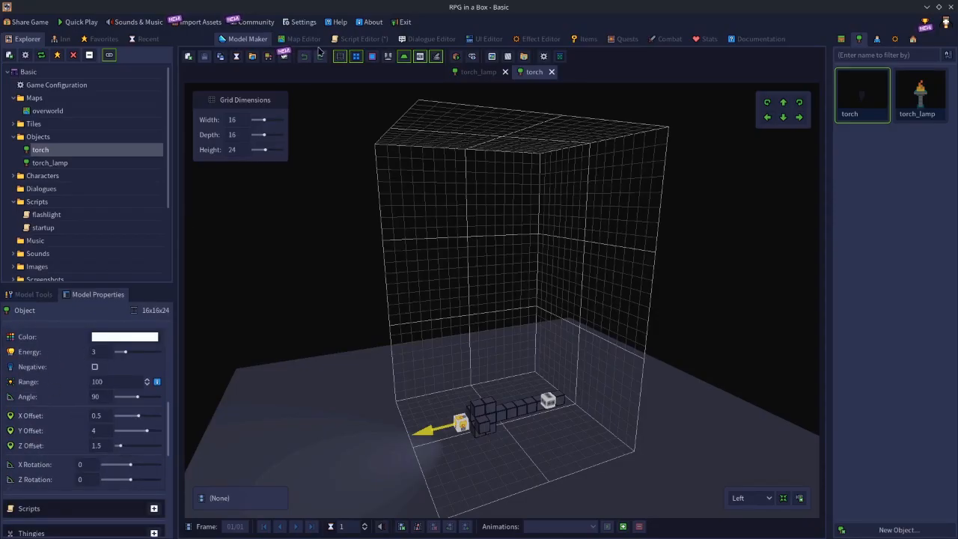
Remove the Set Entity Light Intensity node from the flashlight script and read the description of Set Entity Light Enabled.
left_click(352, 39)
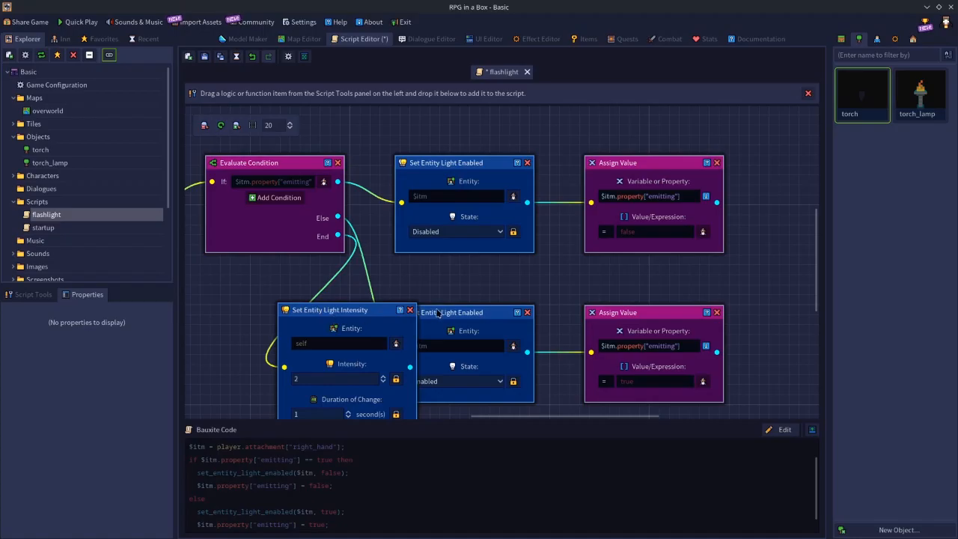
left_click(409, 310)
left_click(39, 296)
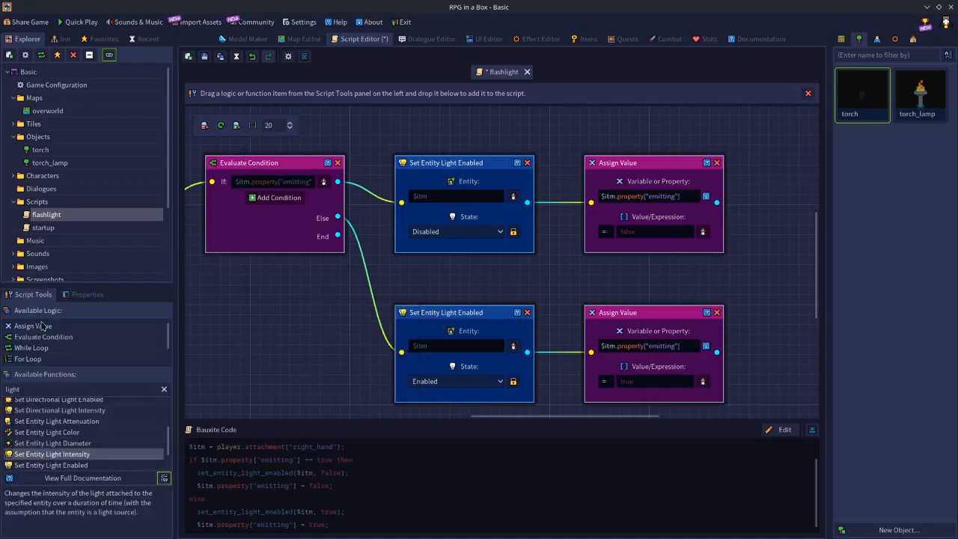
left_click(62, 466)
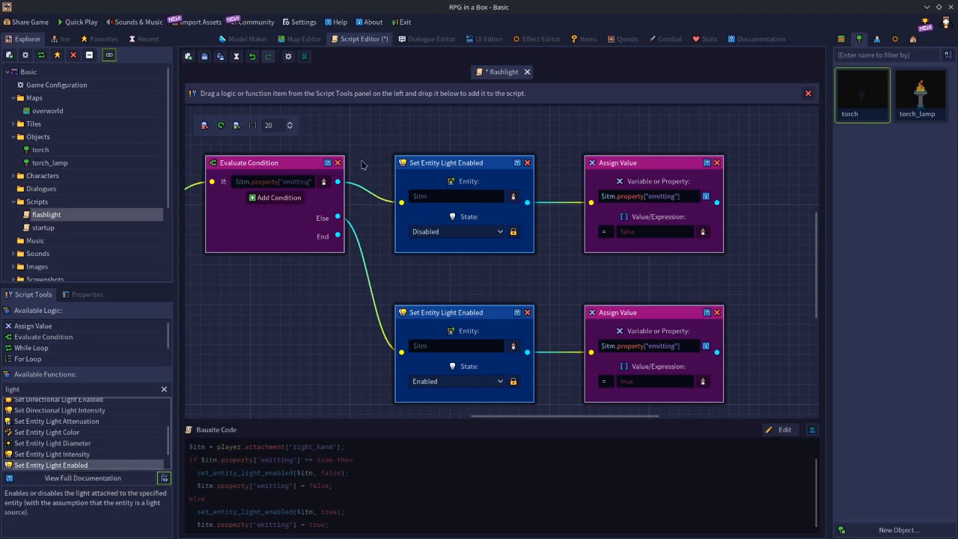
Recheck the torch model's light type and color settings, and return to the flashlight script to find the group light functions.
left_click(266, 40)
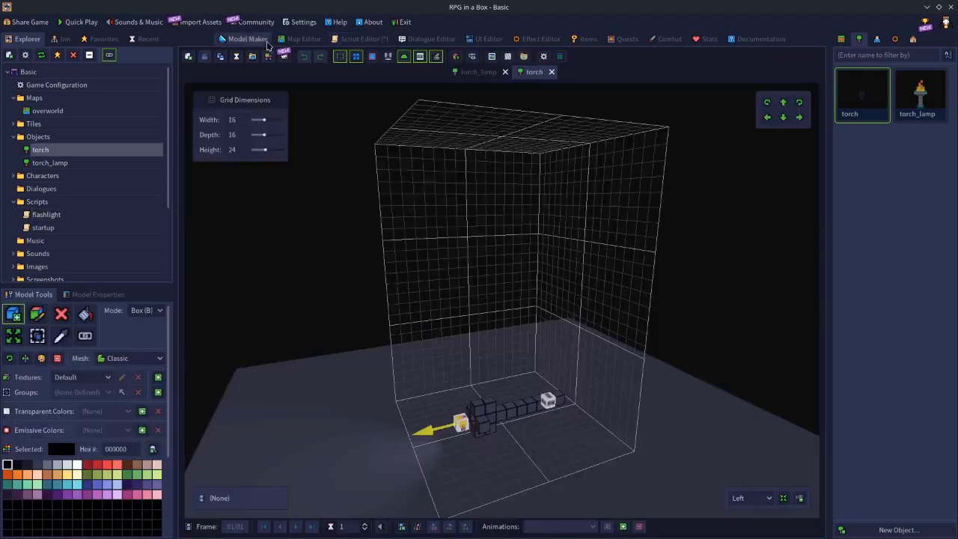
left_click(104, 294)
scroll(104, 374, "up", 2)
scroll(104, 374, "down", 2)
scroll(101, 389, "up", 3)
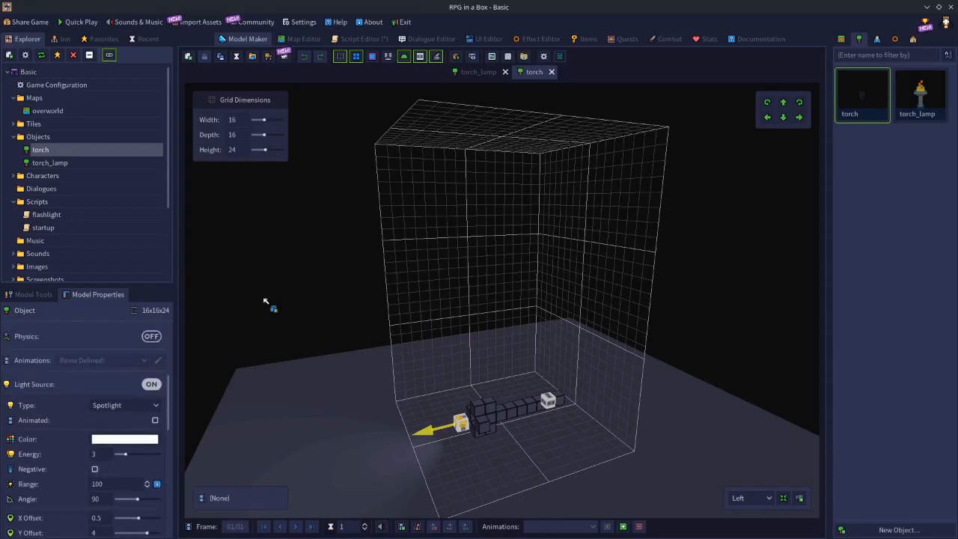
left_click(362, 40)
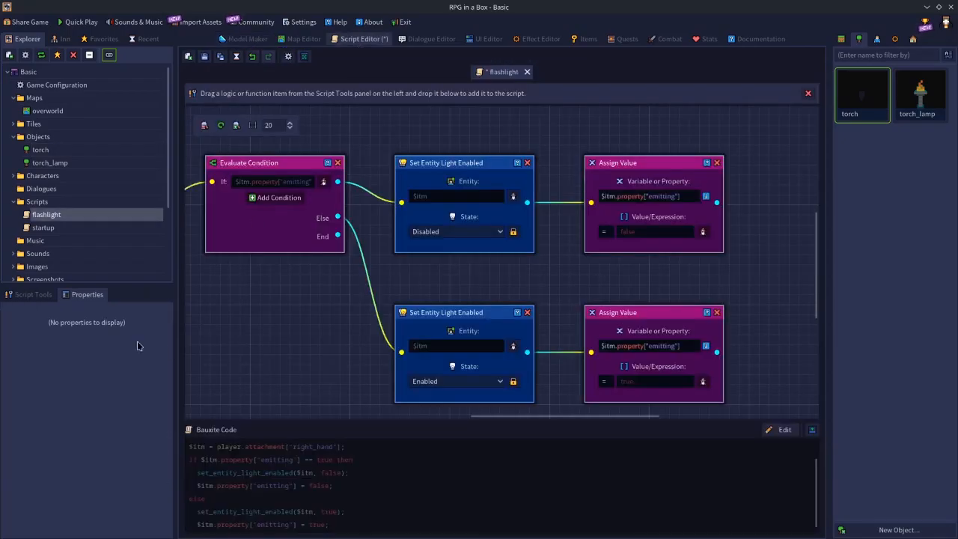
left_click(39, 295)
scroll(104, 447, "down", 2)
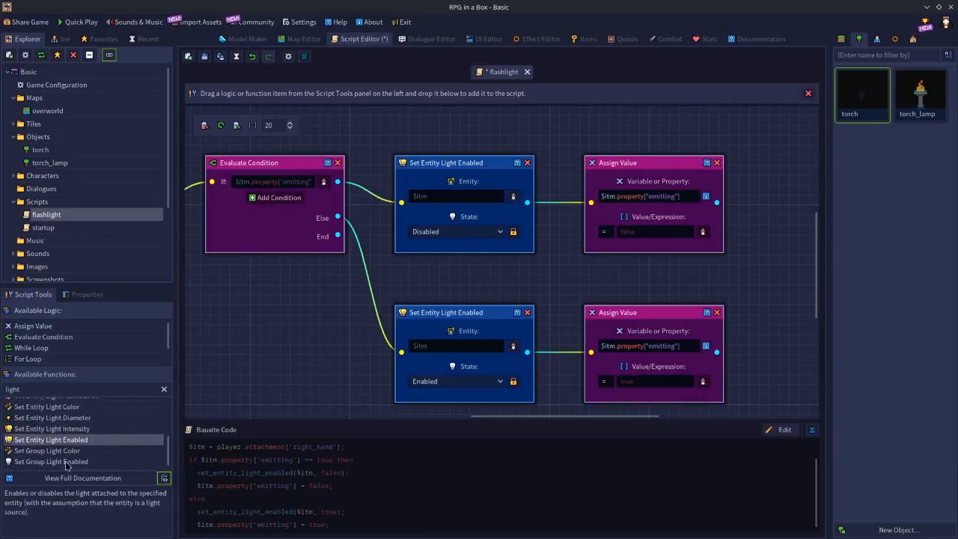
Place two more torch_lamp objects inside the walled room on the overworld map, away from the existing lamp.
left_click(299, 41)
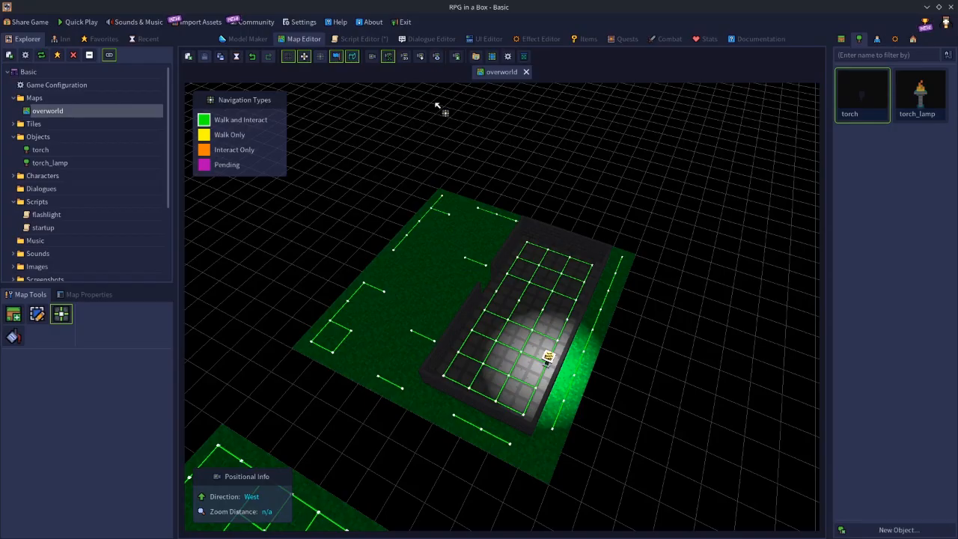
left_click(919, 94)
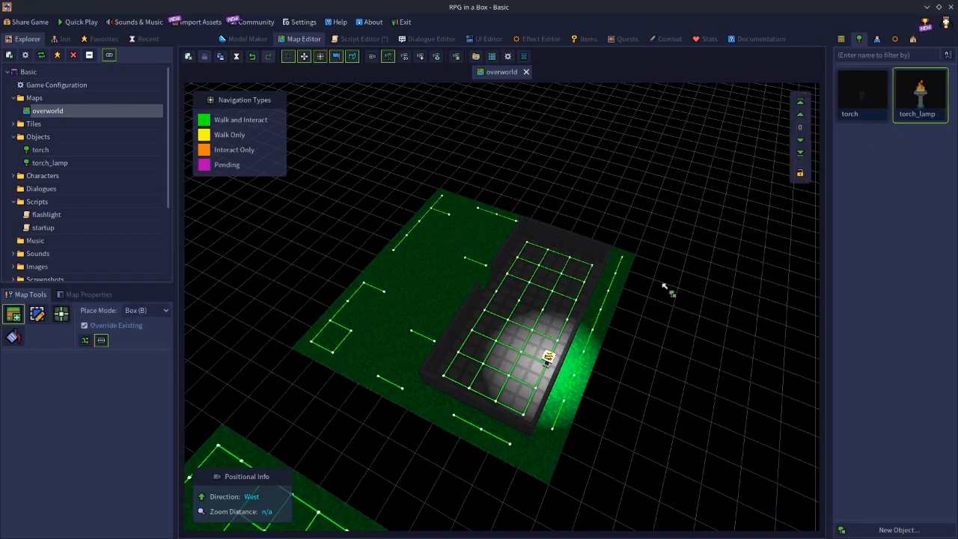
left_click(542, 314)
left_click(542, 300)
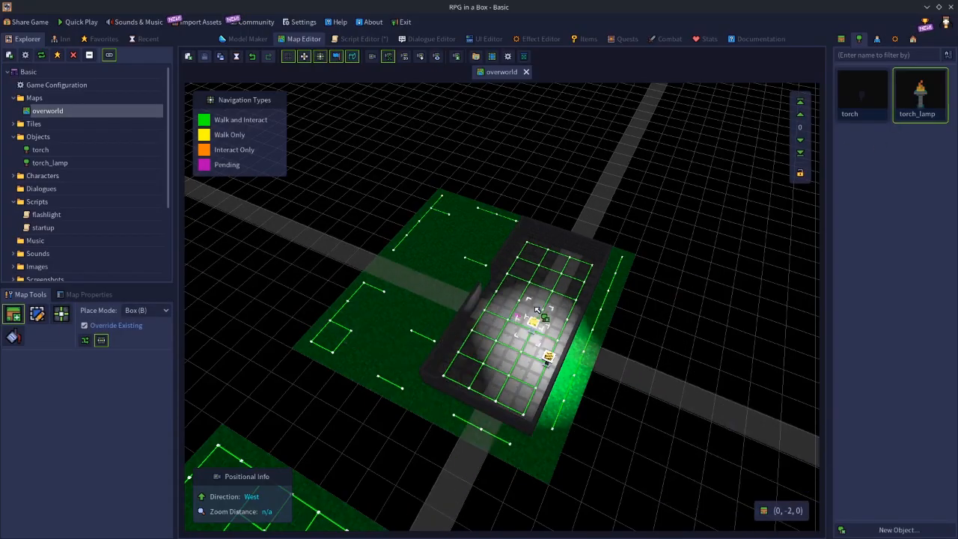
left_click(465, 365)
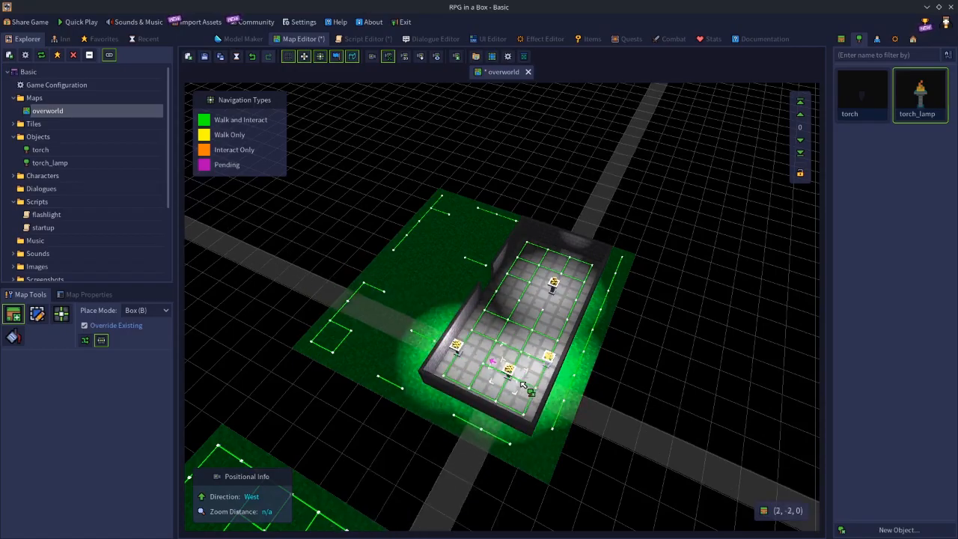
Select the three torch_lamp objects in the room and add them to a group named "lights".
key("2")
left_click(455, 345)
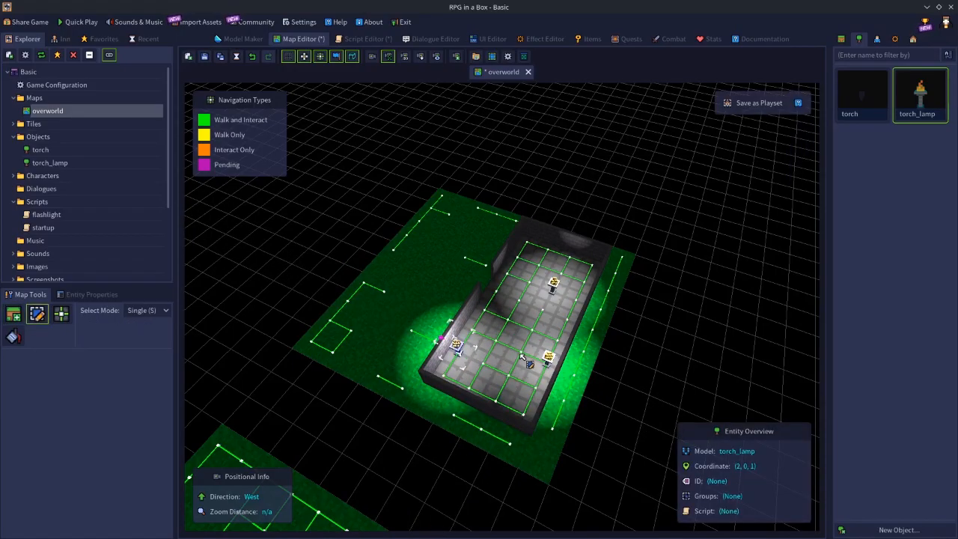
left_click(550, 356, "shift")
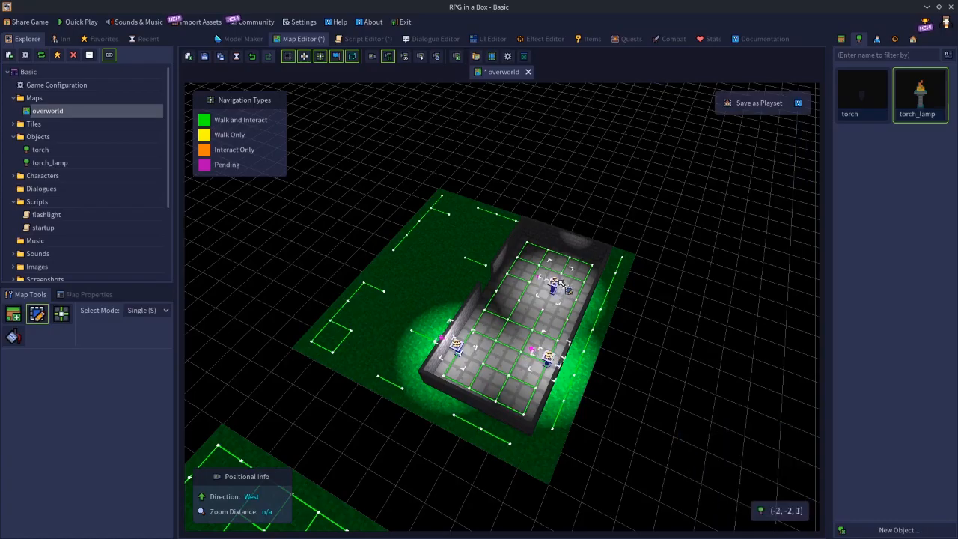
key("g")
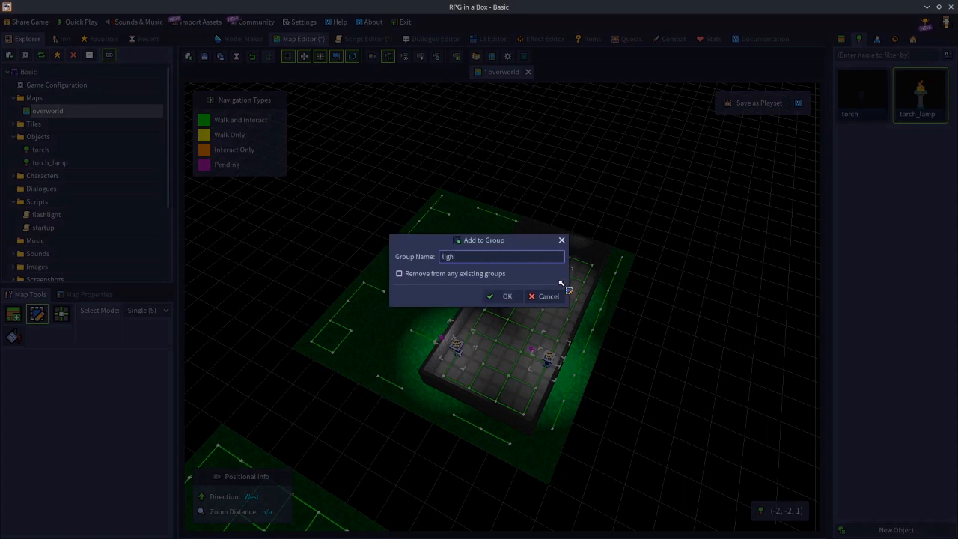
type("lights")
key("Return")
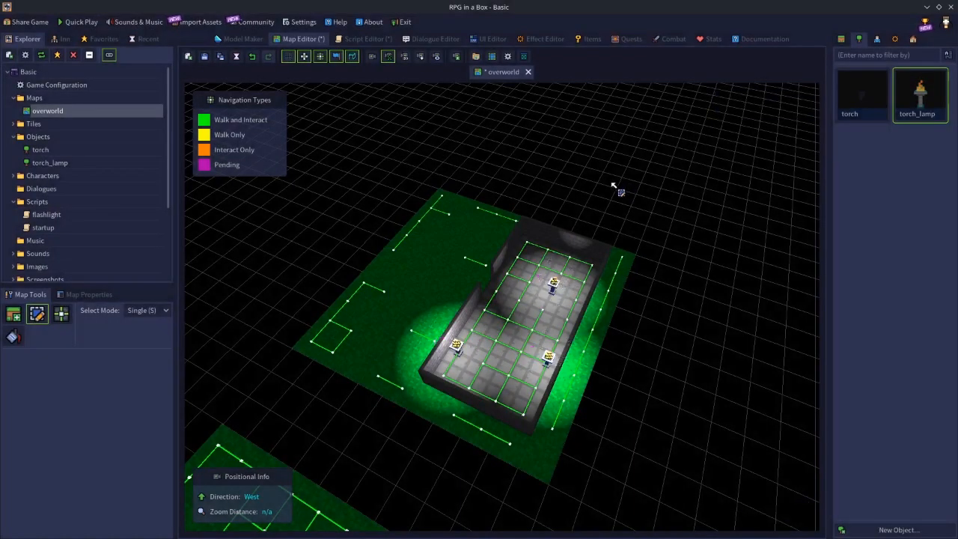
Add a Set Group Light Color node to the flashlight script and set its group name to "lights".
left_click(351, 40)
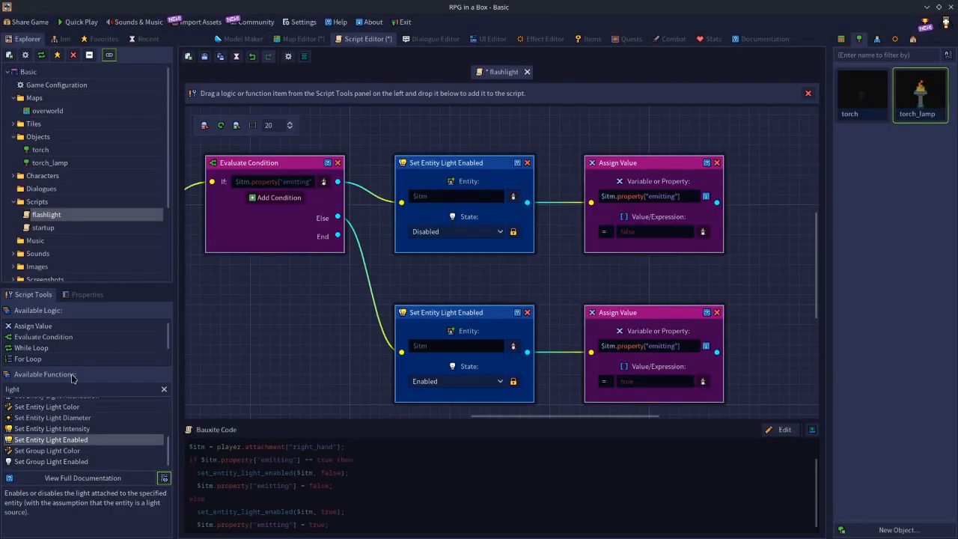
left_click_drag(47, 451, 292, 280)
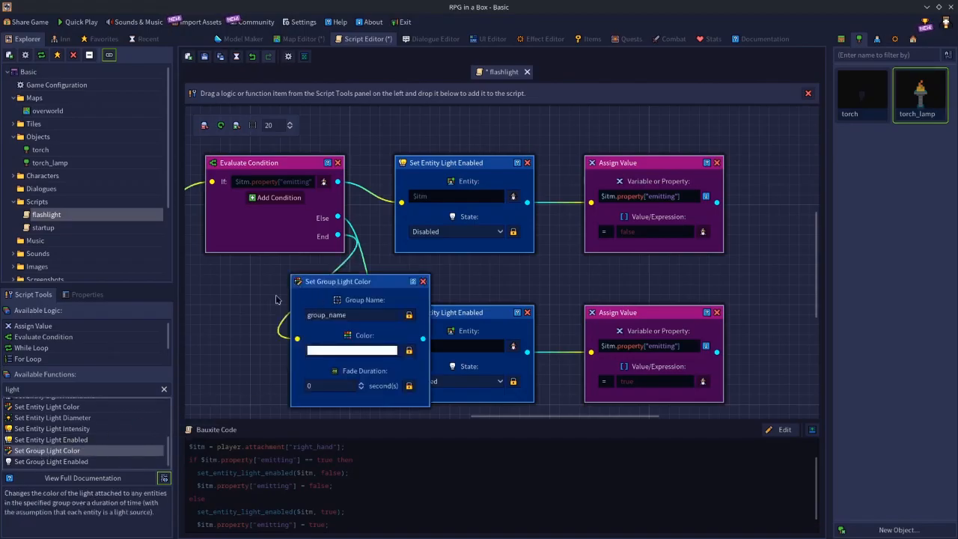
left_click(358, 314)
type("lig")
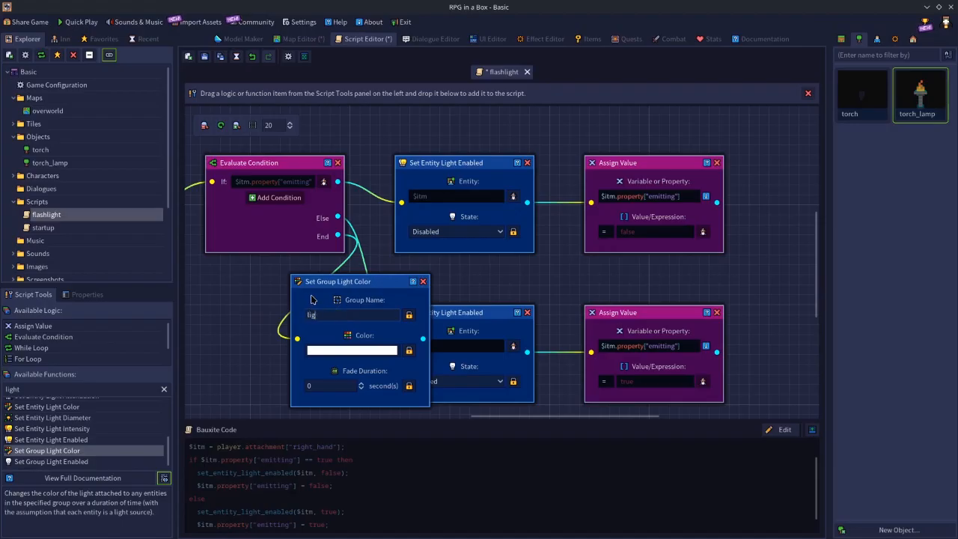
type("hts")
Set the Set Group Light Color node's color to green (00ff40) and its fade duration to 5 seconds.
left_click(333, 351)
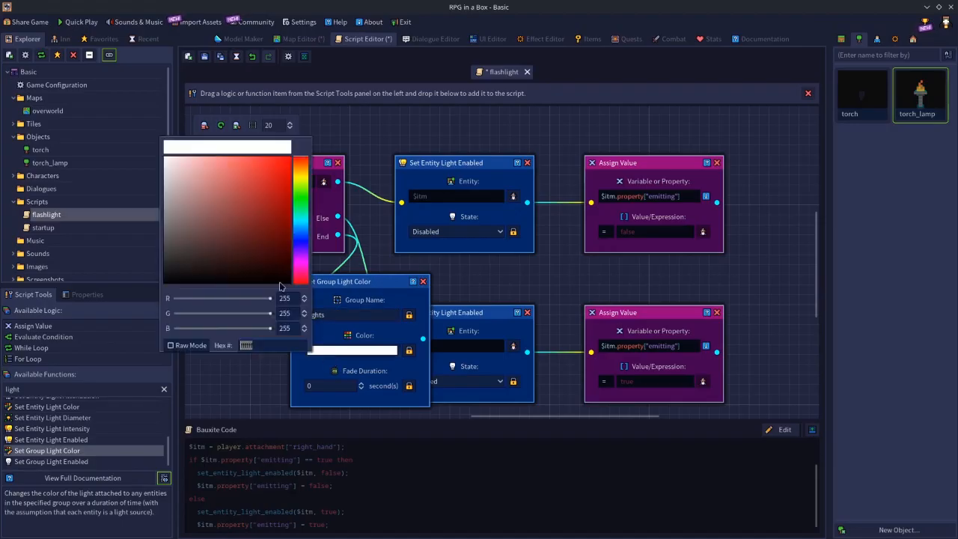
left_click(301, 208)
left_click_drag(259, 204, 306, 151)
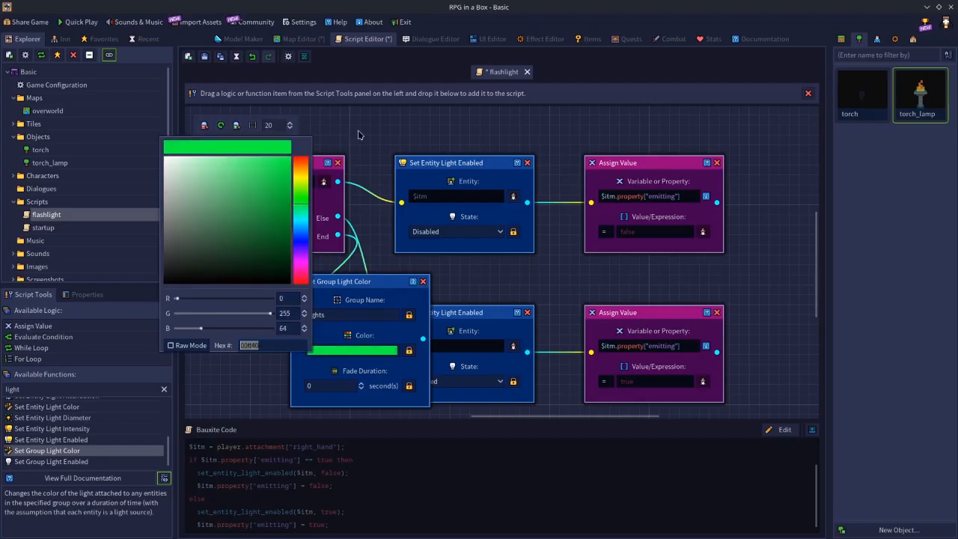
left_click(359, 132)
left_click(328, 383)
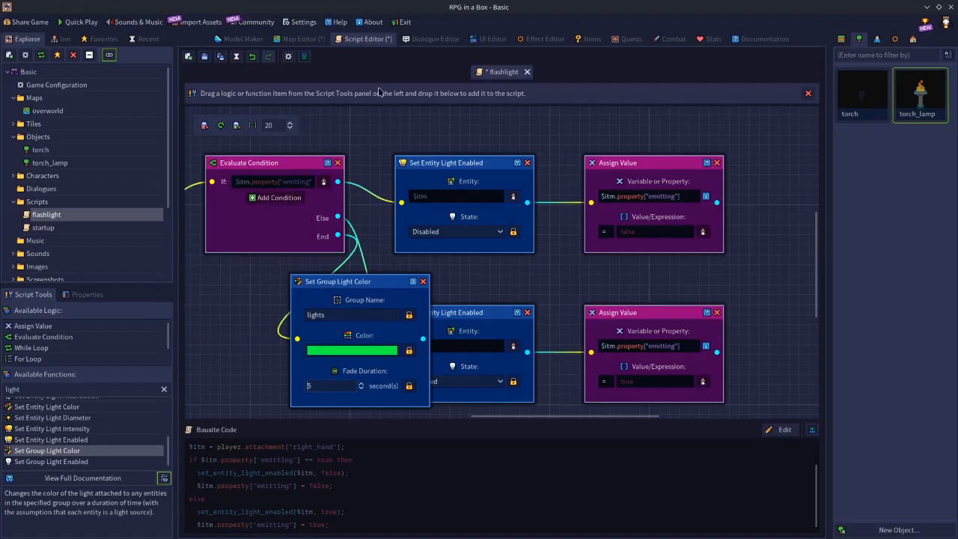
Replace the Set Group Light Color node with a Set Group Light Enabled node as a trial, and remove that node from the script.
left_click(300, 39)
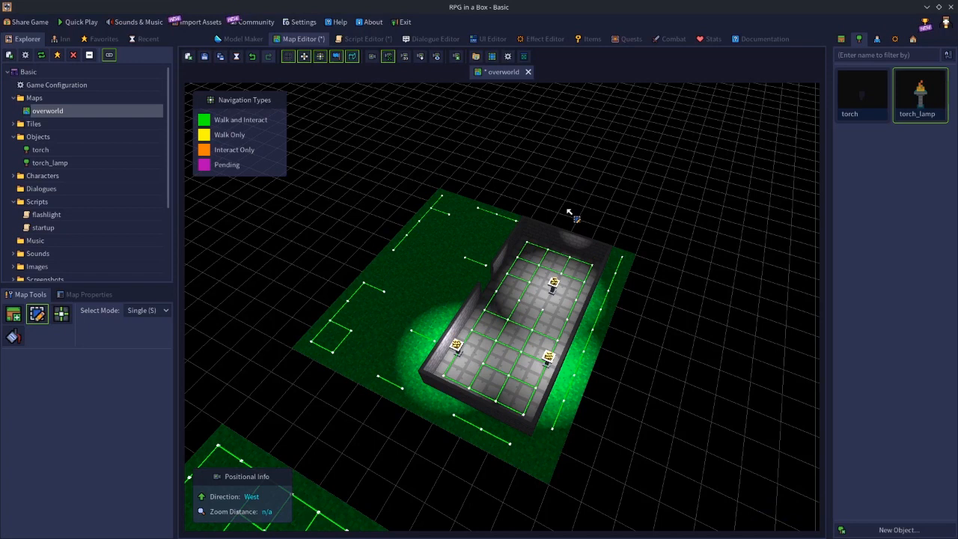
left_click(356, 39)
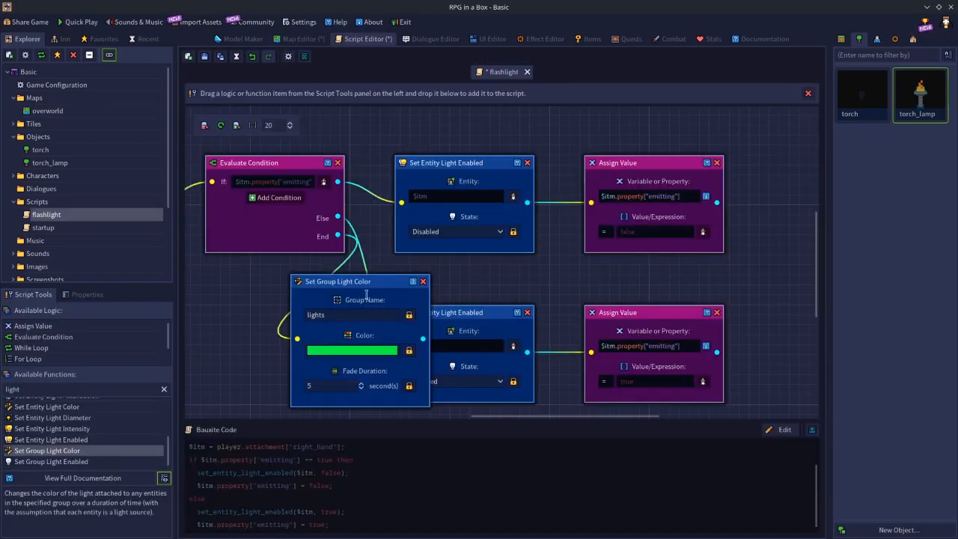
left_click(422, 281)
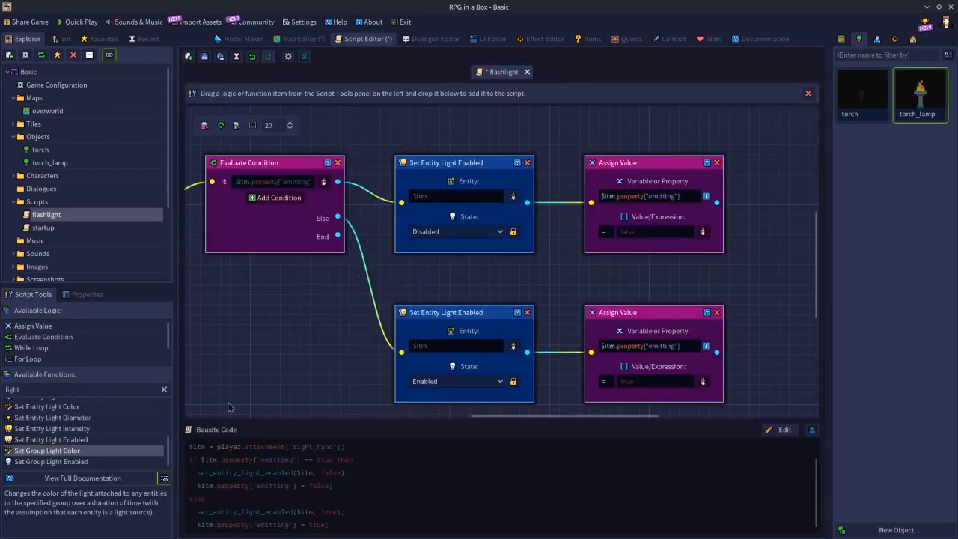
left_click_drag(49, 465, 324, 311)
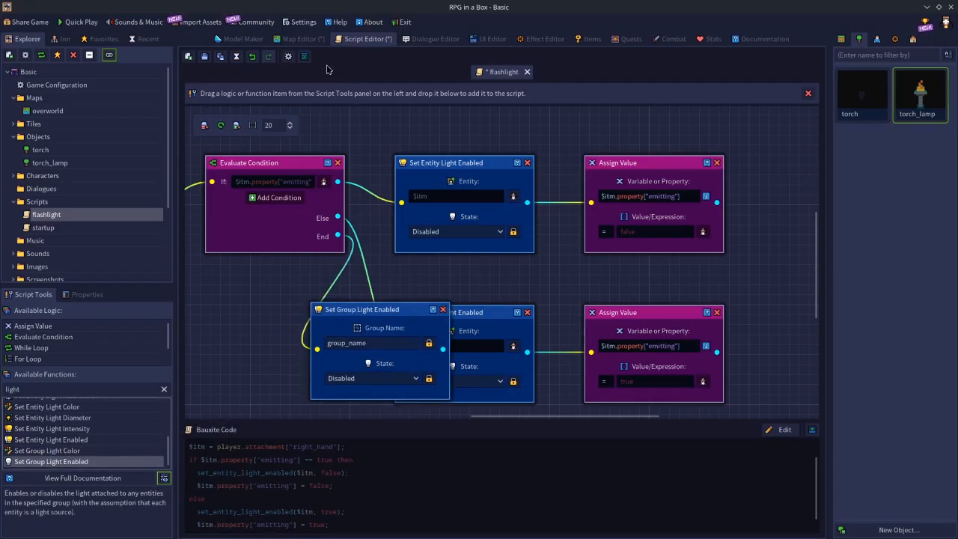
left_click(289, 39)
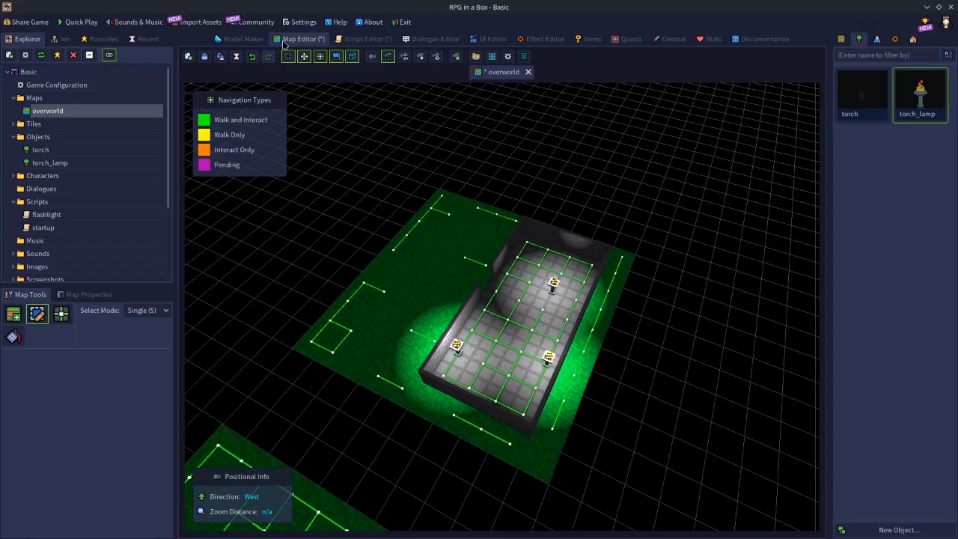
left_click(255, 40)
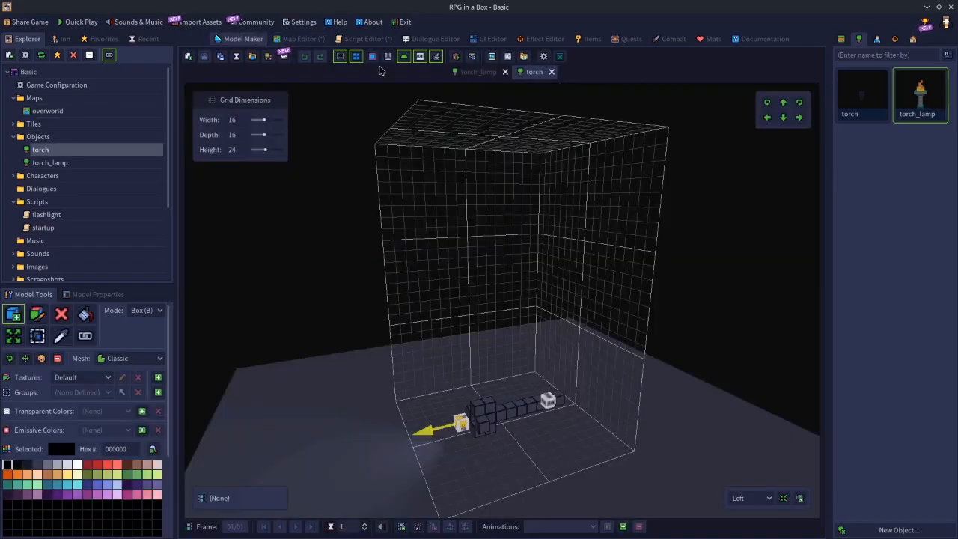
left_click(370, 41)
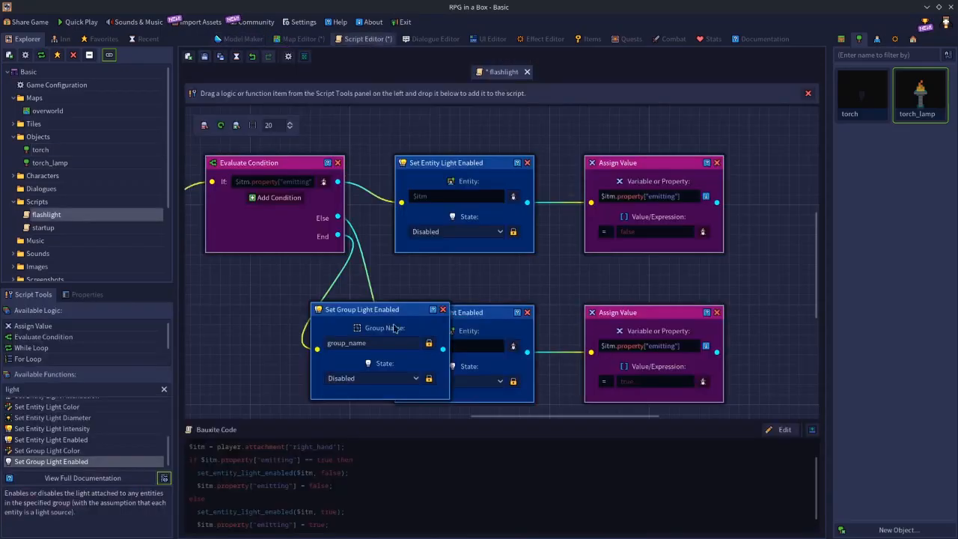
left_click(443, 309)
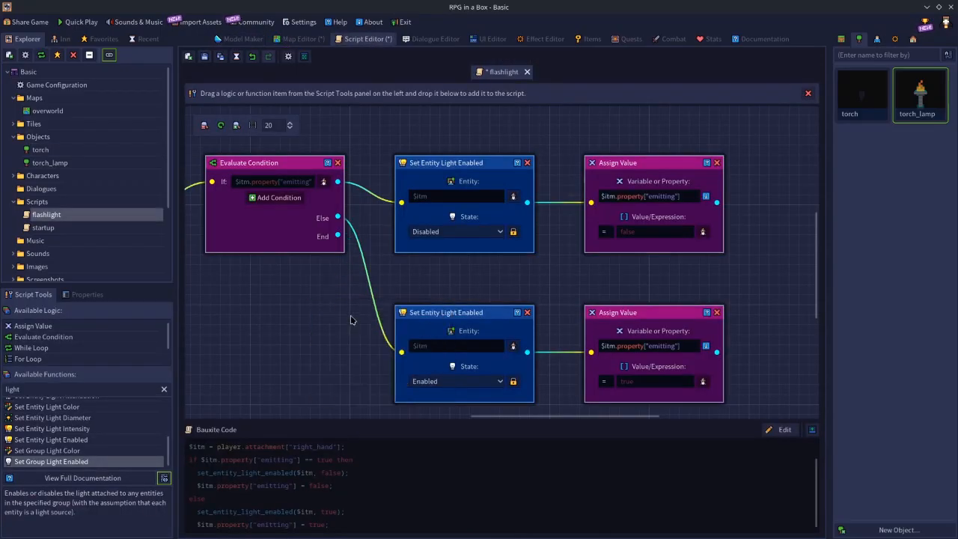
Save the flashlight script and the overworld map.
left_click(205, 57)
left_click(325, 41)
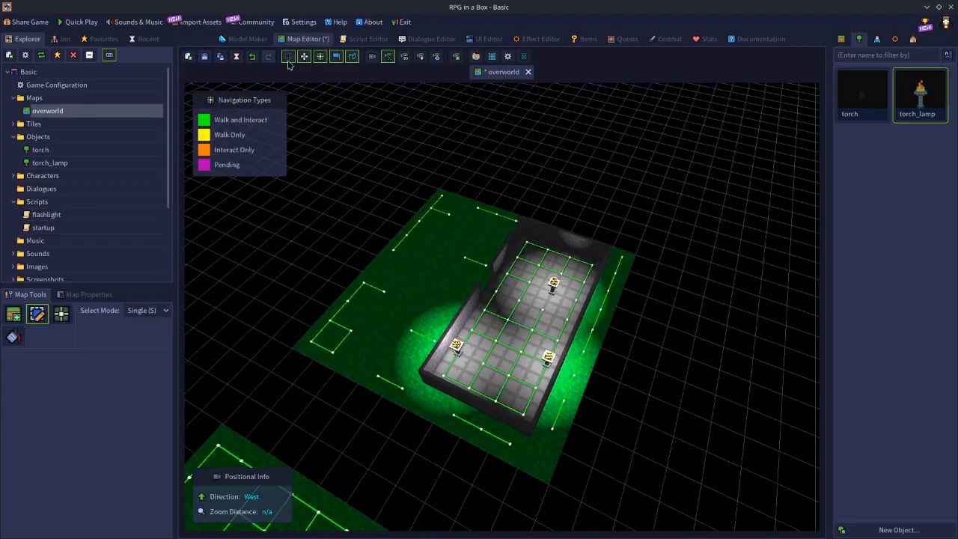
left_click(204, 57)
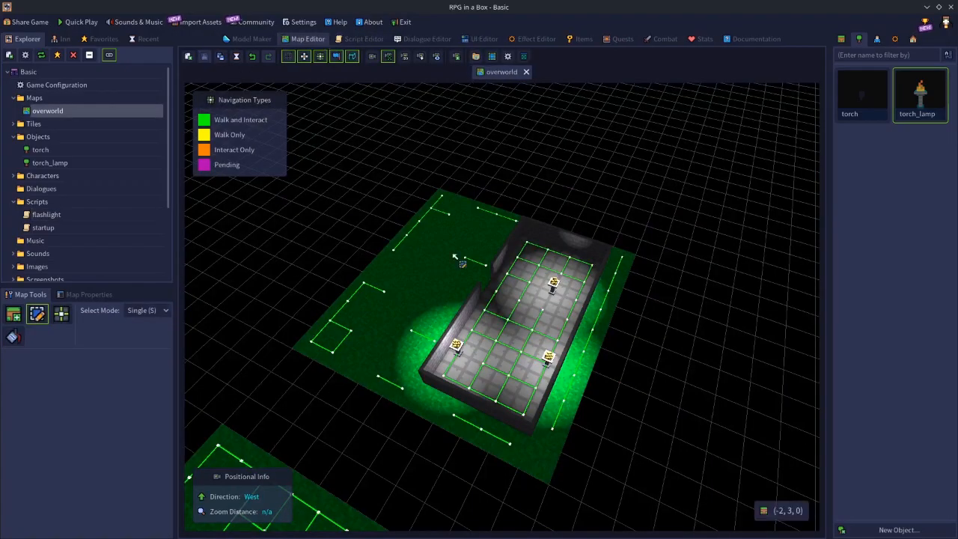